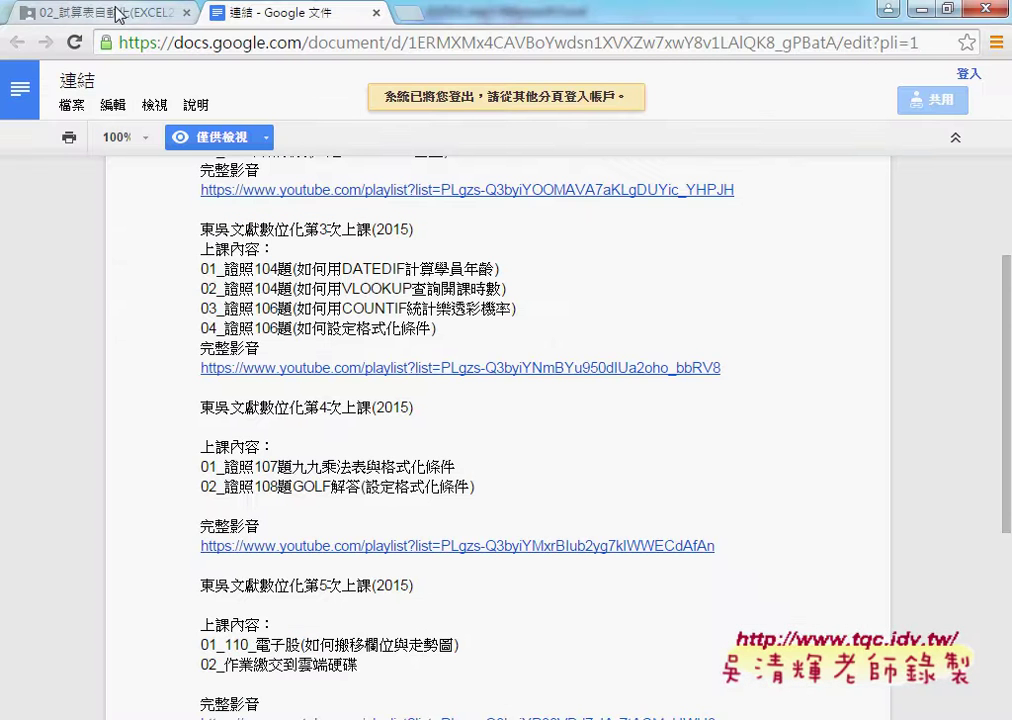
# - On the task PDF, underline 標準體重指標, the * 0.7 multiplier, the round-up rule and ROUNDUP, then clear the marks
pyautogui.click(142, 14)
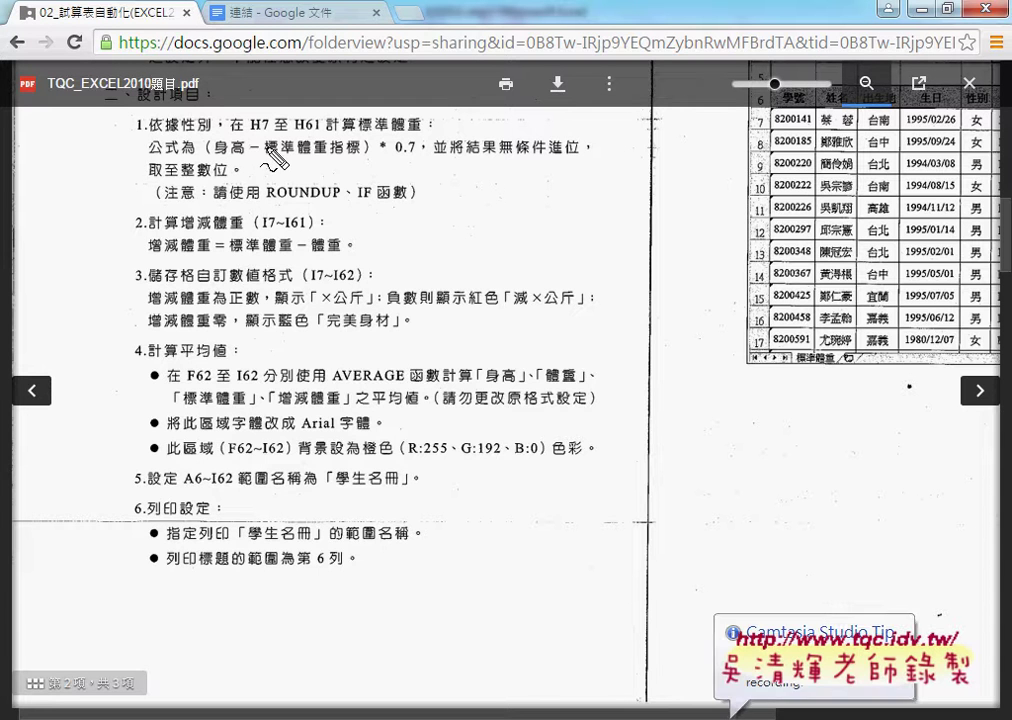
pyautogui.moveTo(265, 155); pyautogui.dragTo(358, 150)
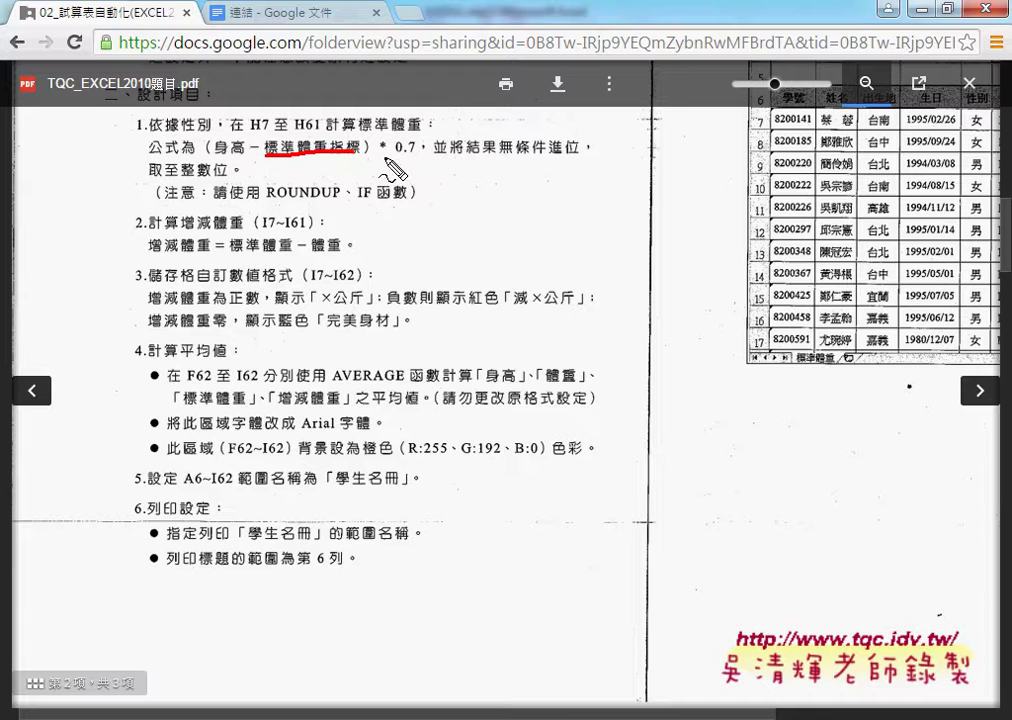
pyautogui.moveTo(379, 156); pyautogui.dragTo(415, 156)
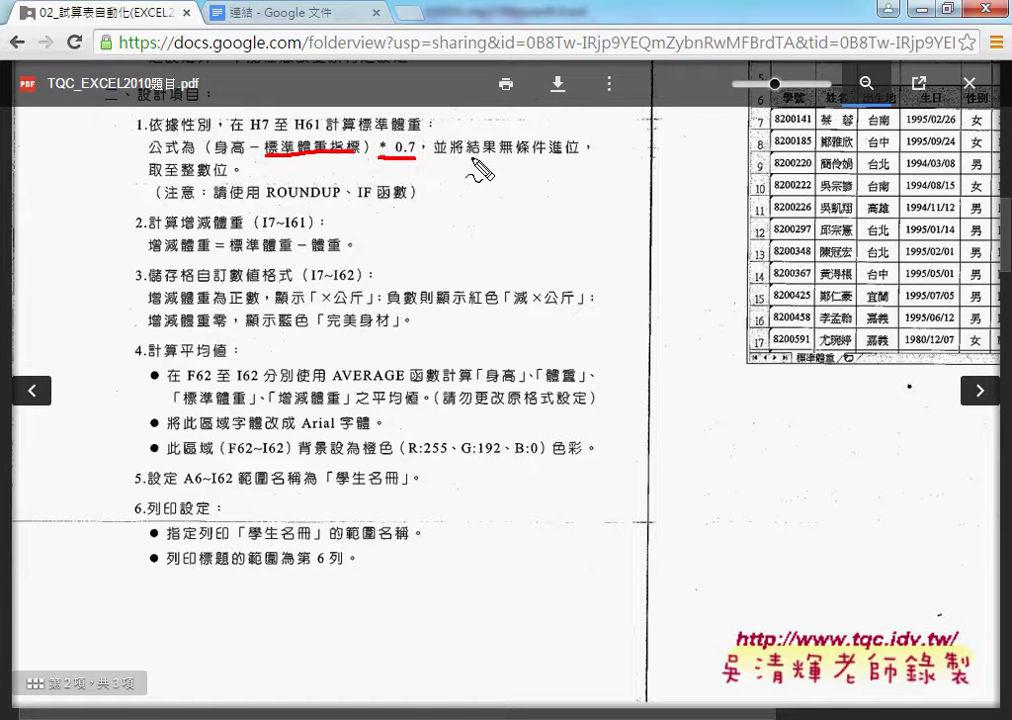
pyautogui.moveTo(468, 157); pyautogui.dragTo(580, 157)
pyautogui.moveTo(268, 199); pyautogui.dragTo(335, 199)
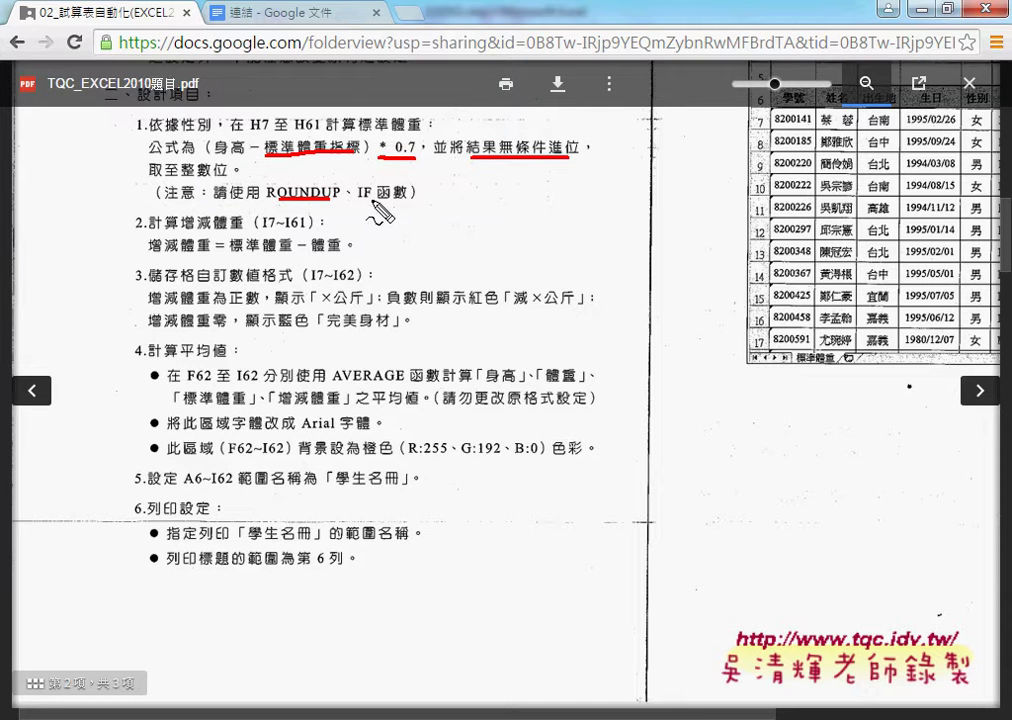
pyautogui.press('Escape')
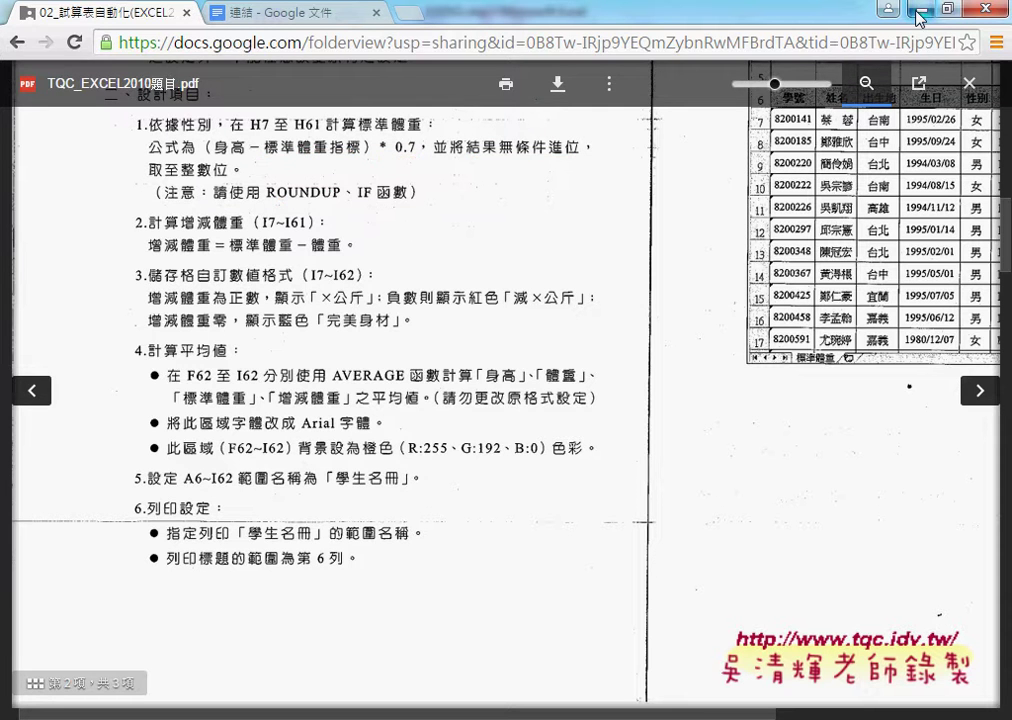
# - Return to EXD02.xlsx and insert an IF function from the Logical category into H7
pyautogui.click(917, 11)
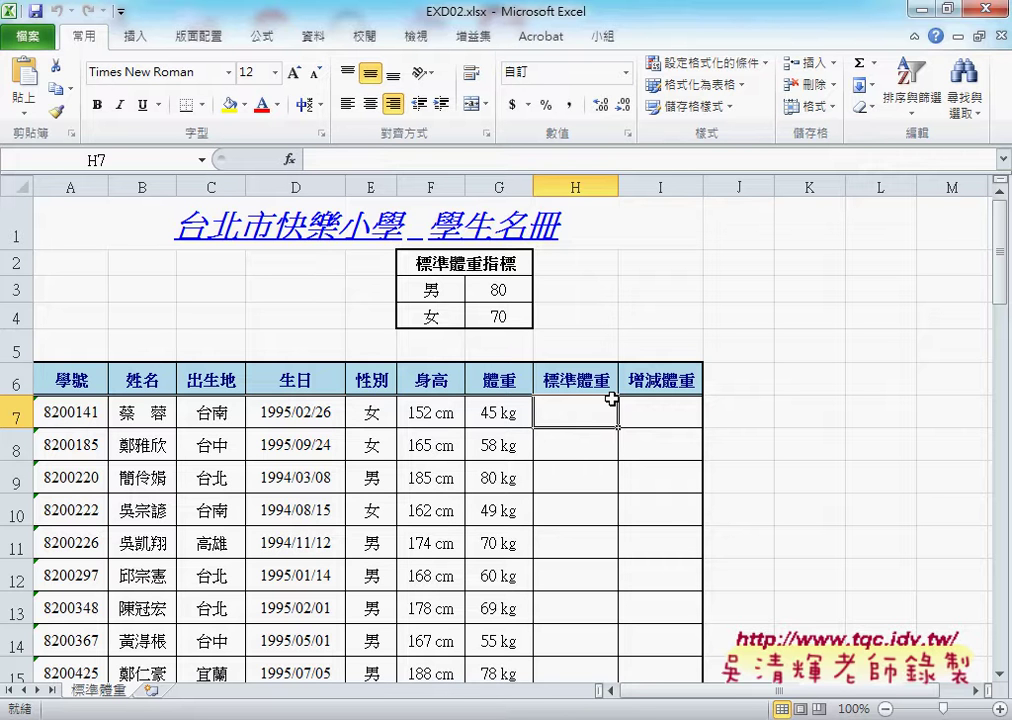
pyautogui.click(290, 164)
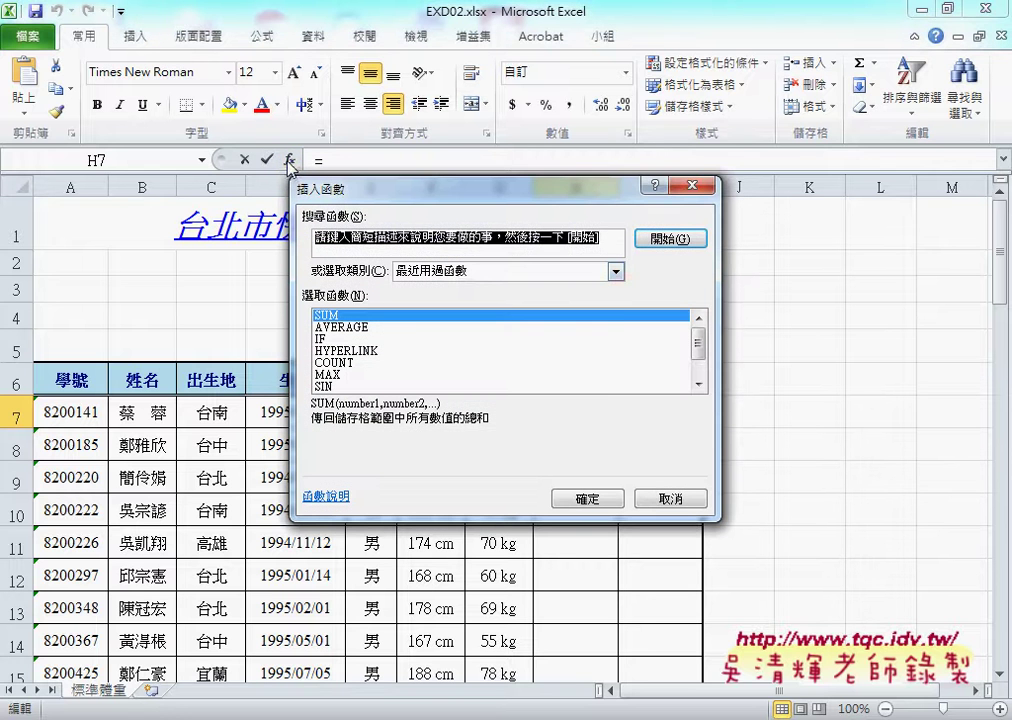
pyautogui.click(460, 273)
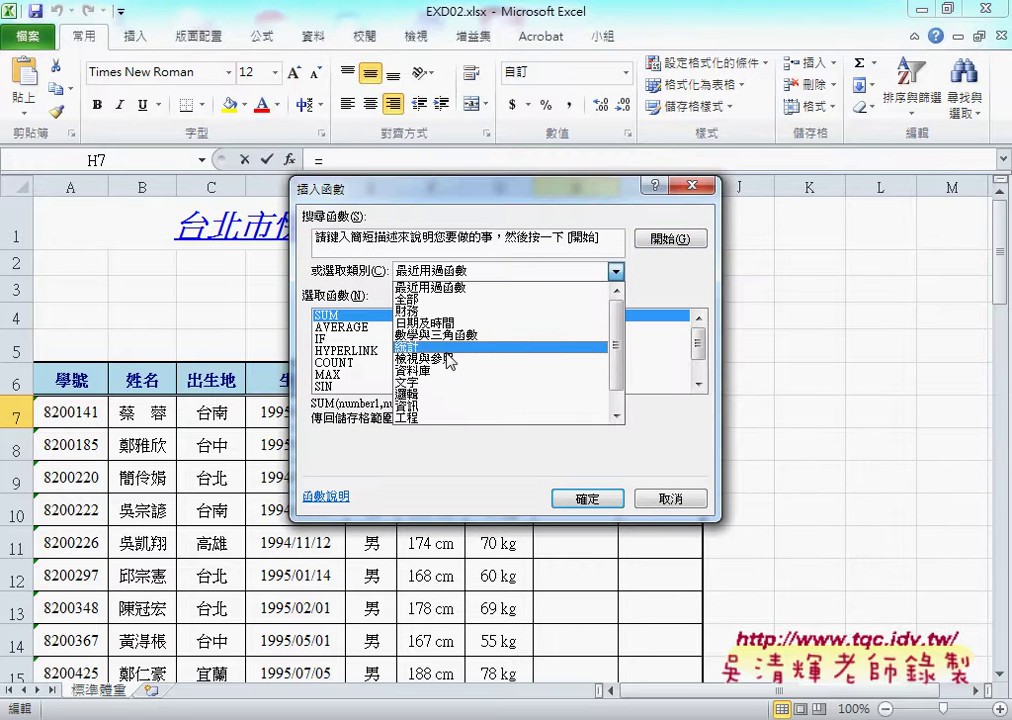
pyautogui.click(440, 401)
pyautogui.scroll(9, 470, 276)
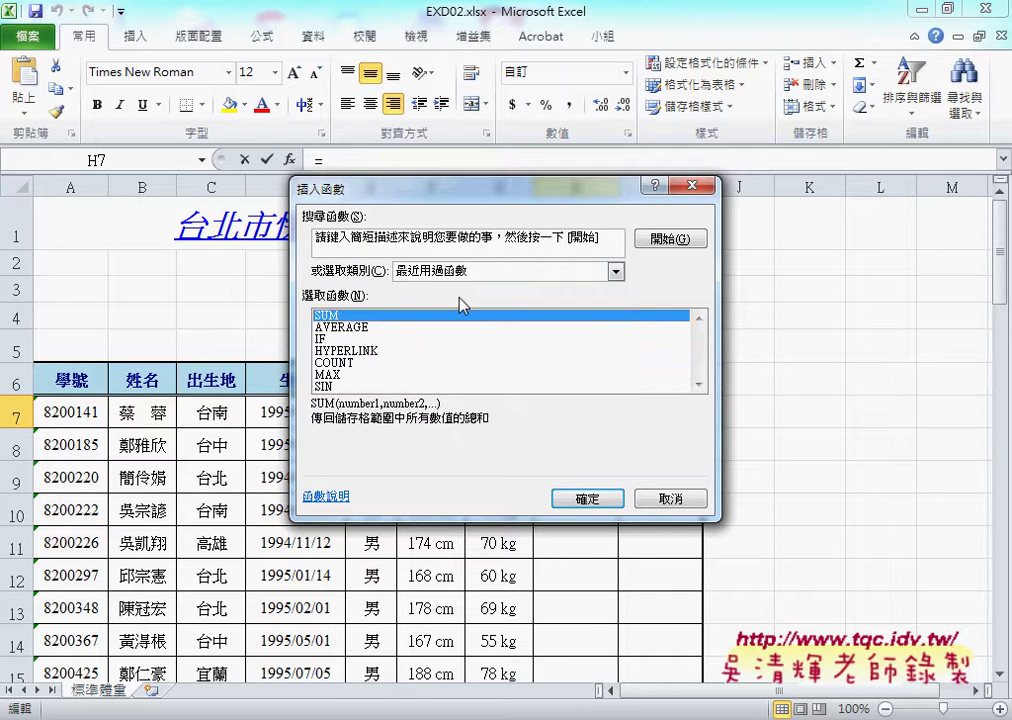
pyautogui.click(320, 339)
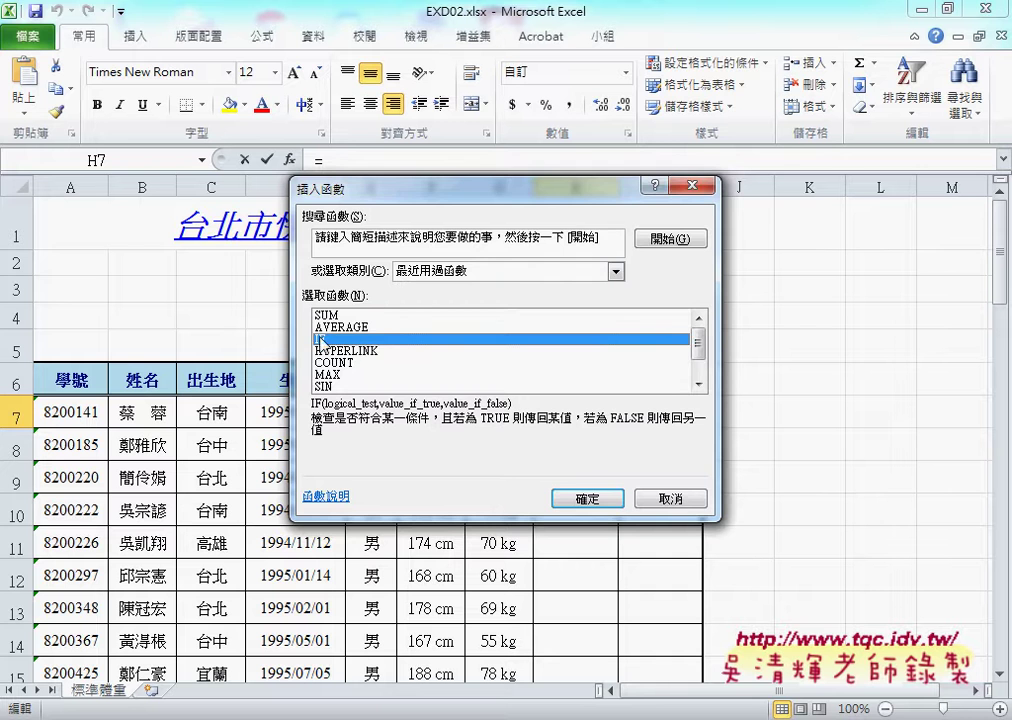
pyautogui.click(596, 503)
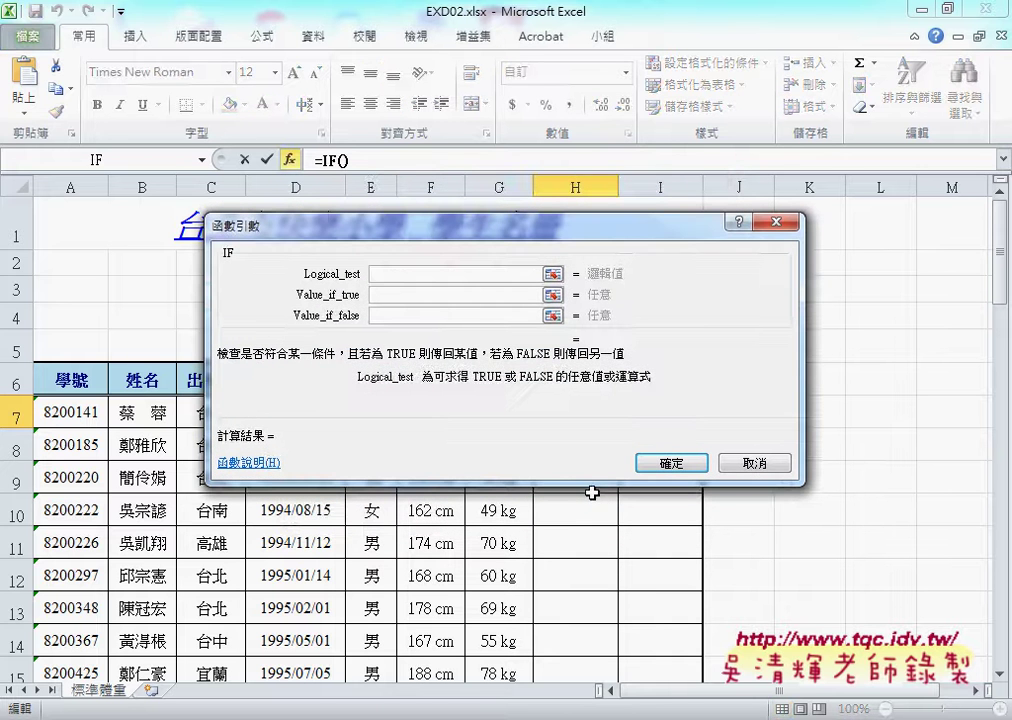
# - Start the logical test as E7= and switch the keyboard to the 新注音 input method
pyautogui.moveTo(428, 236)
pyautogui.mouseDown()
pyautogui.moveTo(827, 234)
pyautogui.moveTo(783, 222)
pyautogui.mouseUp()
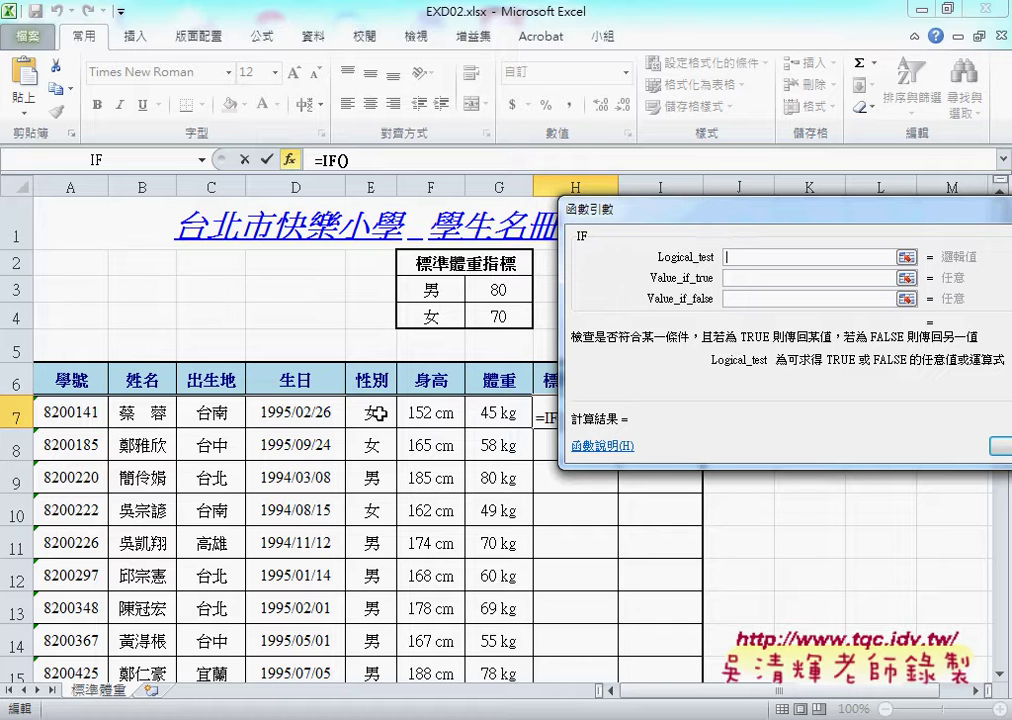
pyautogui.click(378, 413)
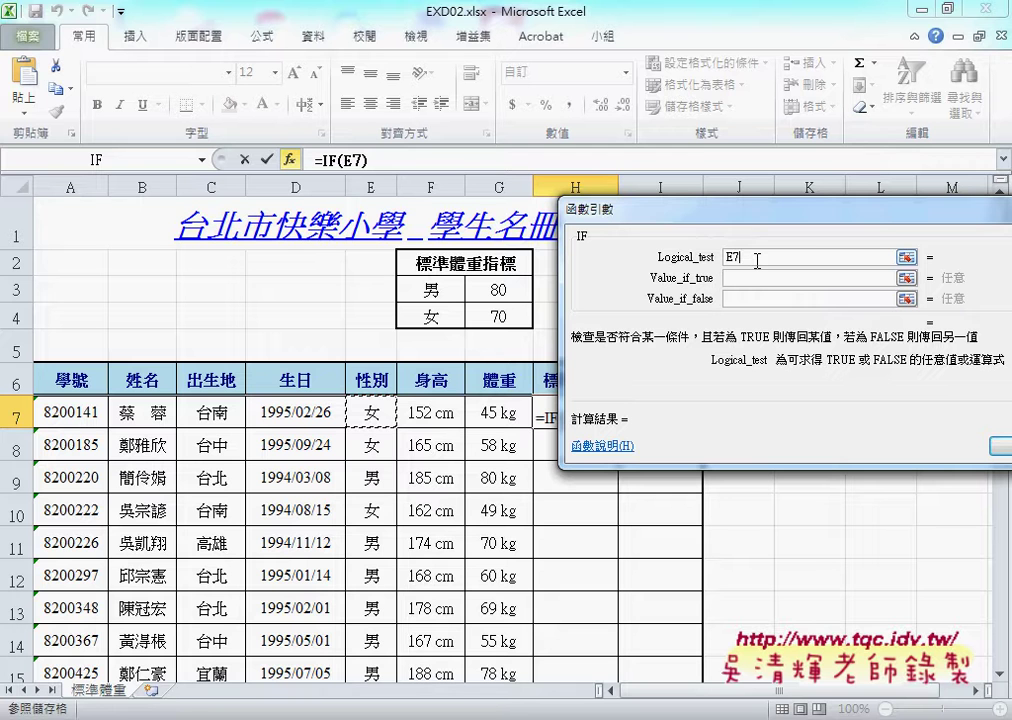
pyautogui.write('=')
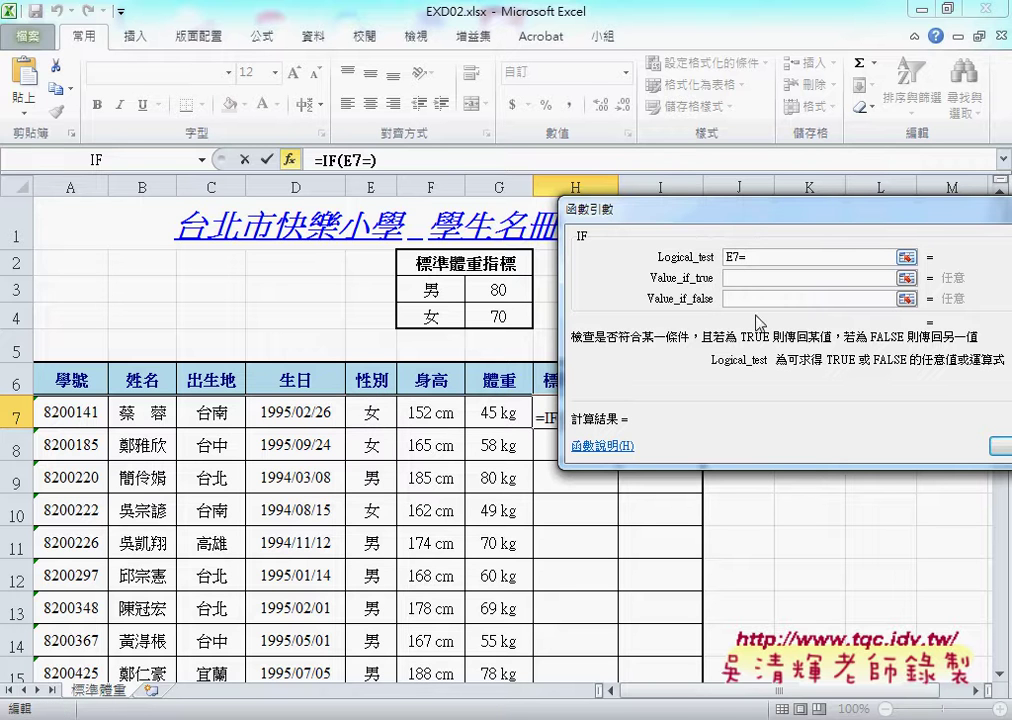
pyautogui.hotkey('ctrl', 'shift')
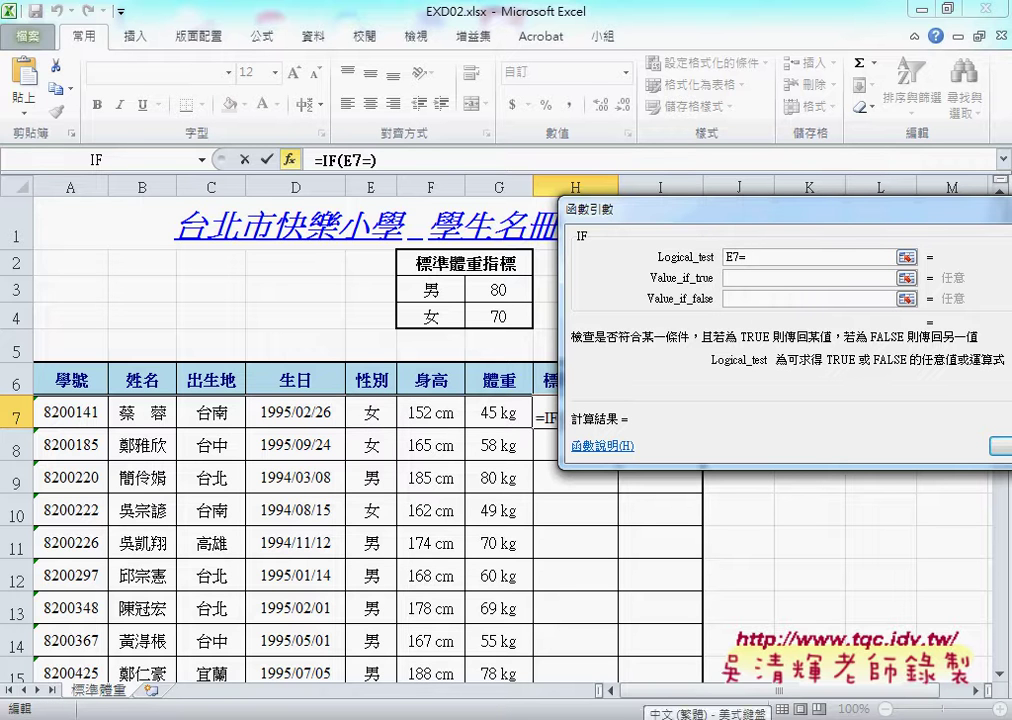
pyautogui.click(707, 714)
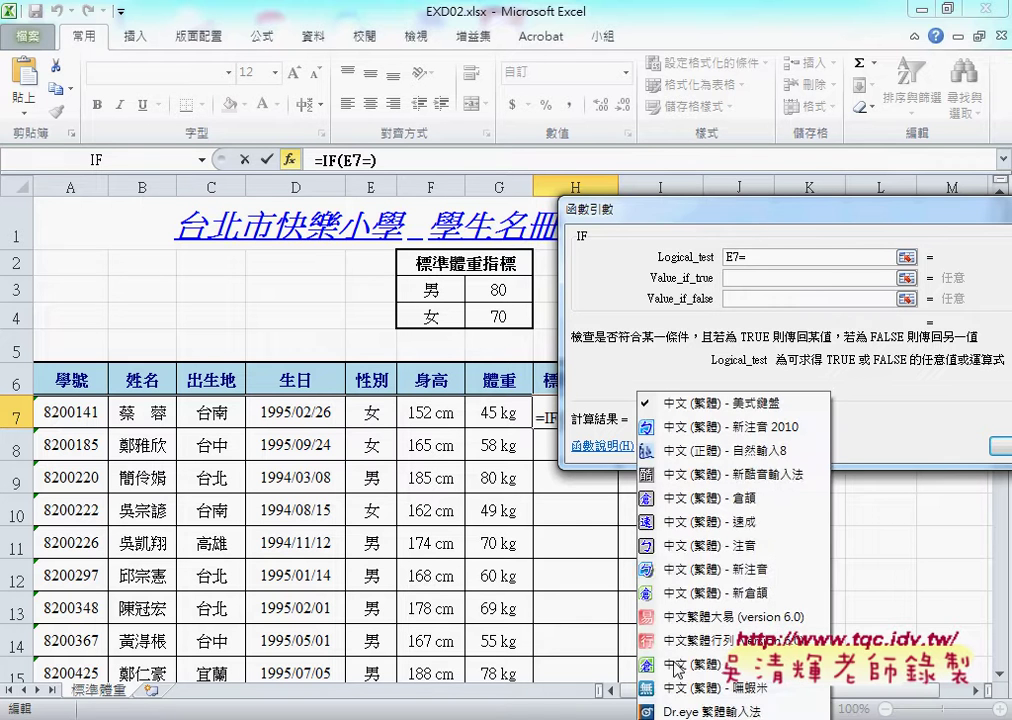
pyautogui.click(707, 572)
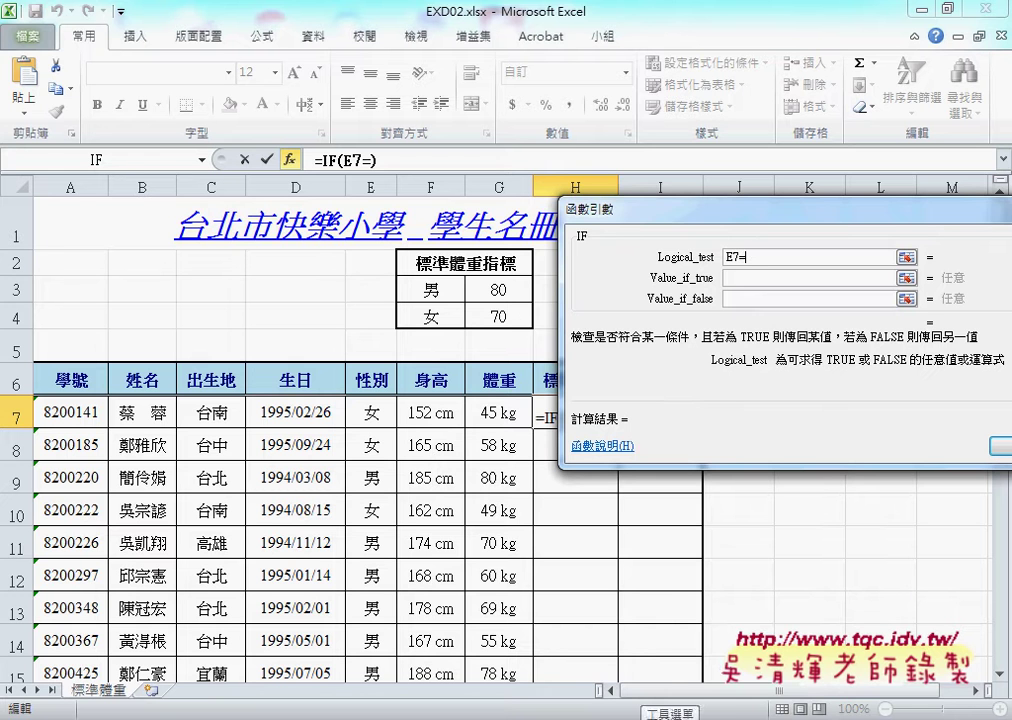
# - Change the keyboard layout in the 新注音 input method settings
pyautogui.click(668, 708)
pyautogui.click(599, 707)
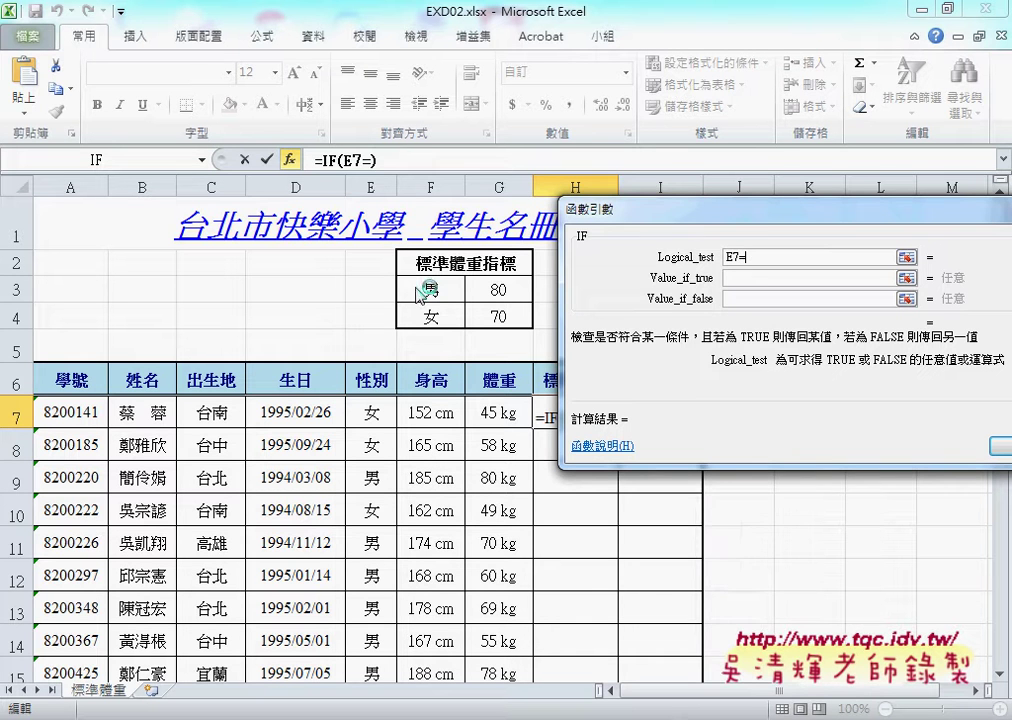
pyautogui.click(416, 140)
pyautogui.click(440, 252)
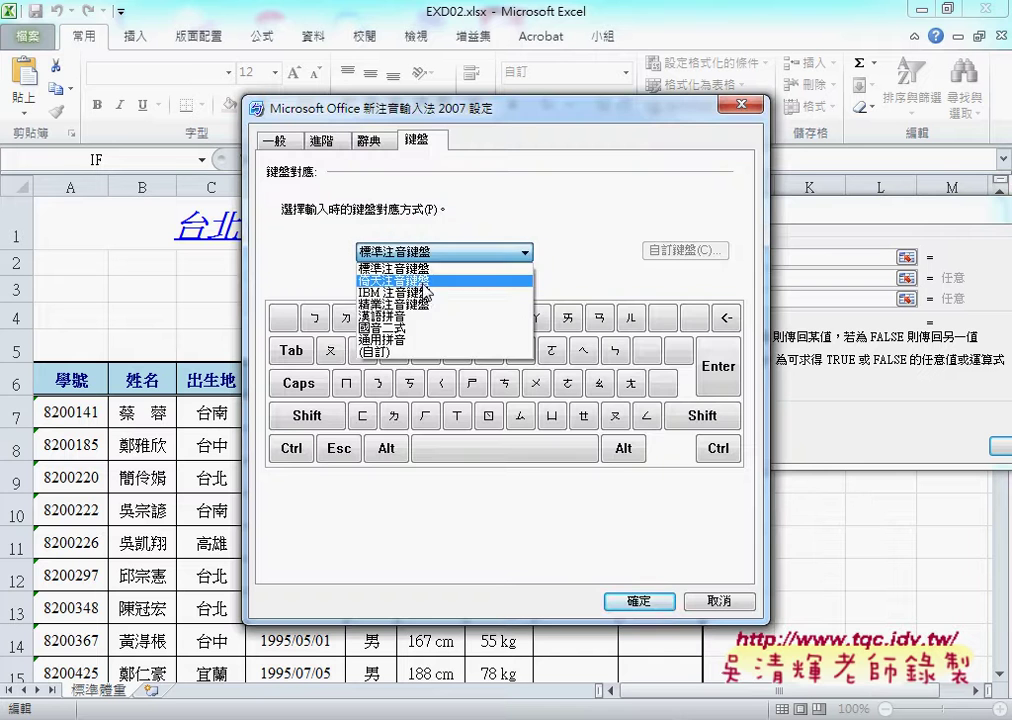
pyautogui.click(422, 282)
pyautogui.click(612, 601)
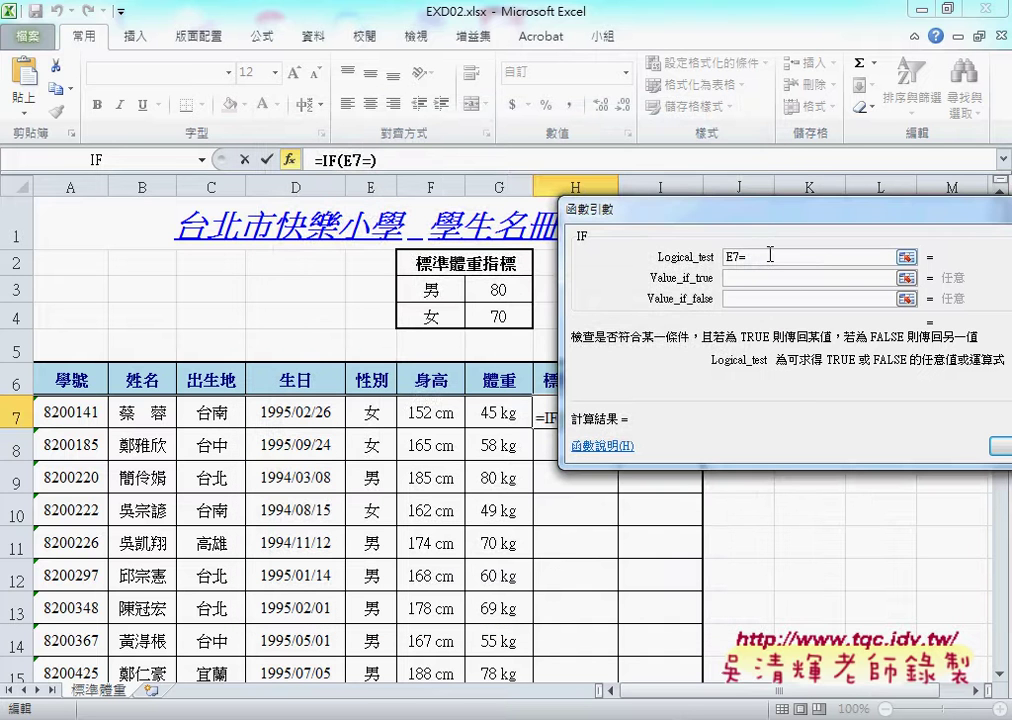
# - Complete the logical test as E7="男" and move to the Value_if_true field
pyautogui.write('"')
pyautogui.write('s')
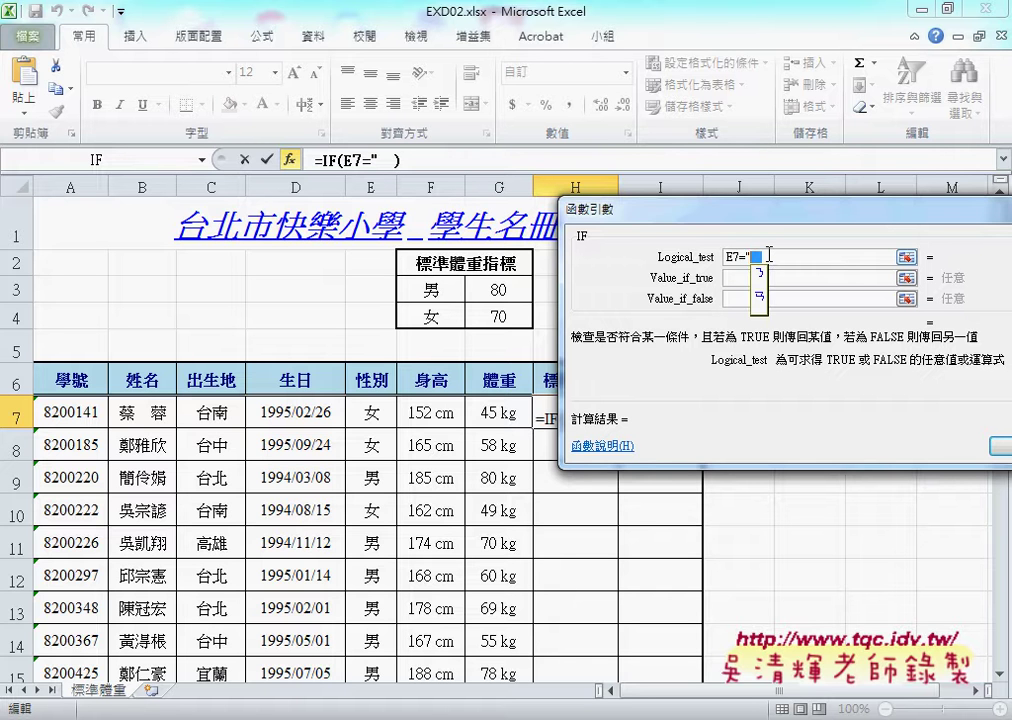
pyautogui.write('6')
pyautogui.press('Down')
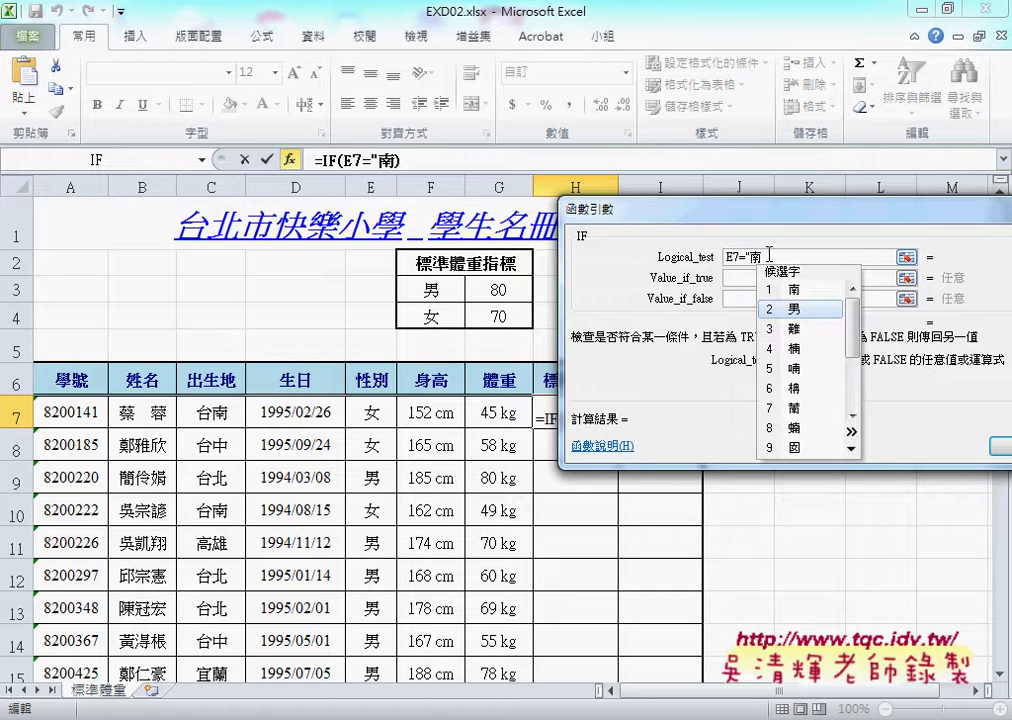
pyautogui.press('Return')
pyautogui.write('"')
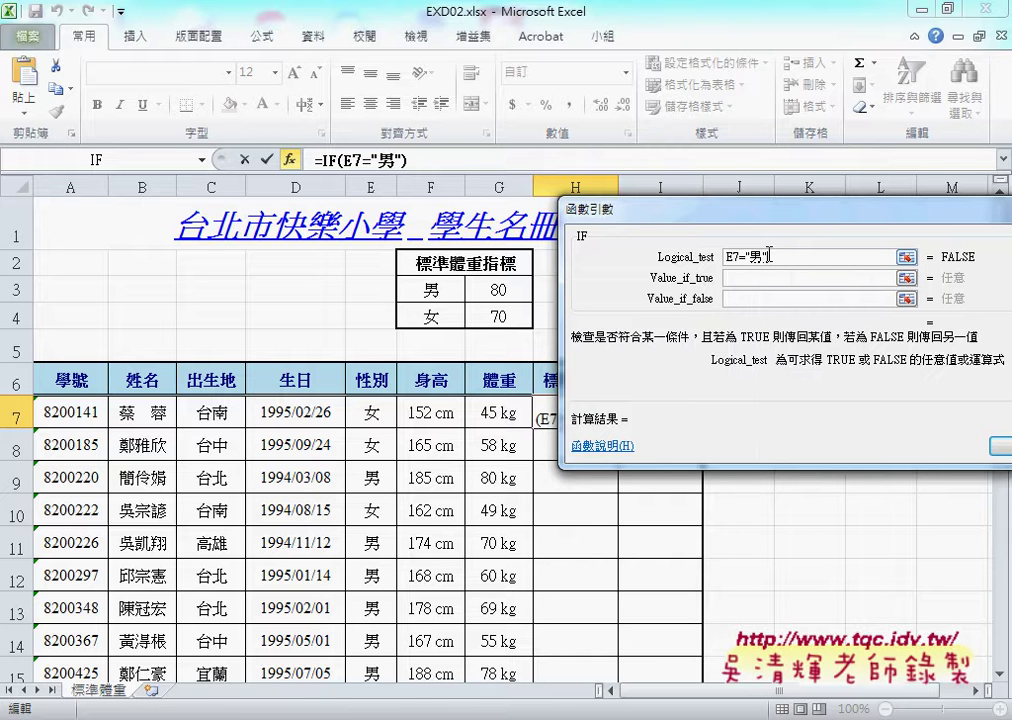
pyautogui.moveTo(769, 255); pyautogui.dragTo(600, 205)
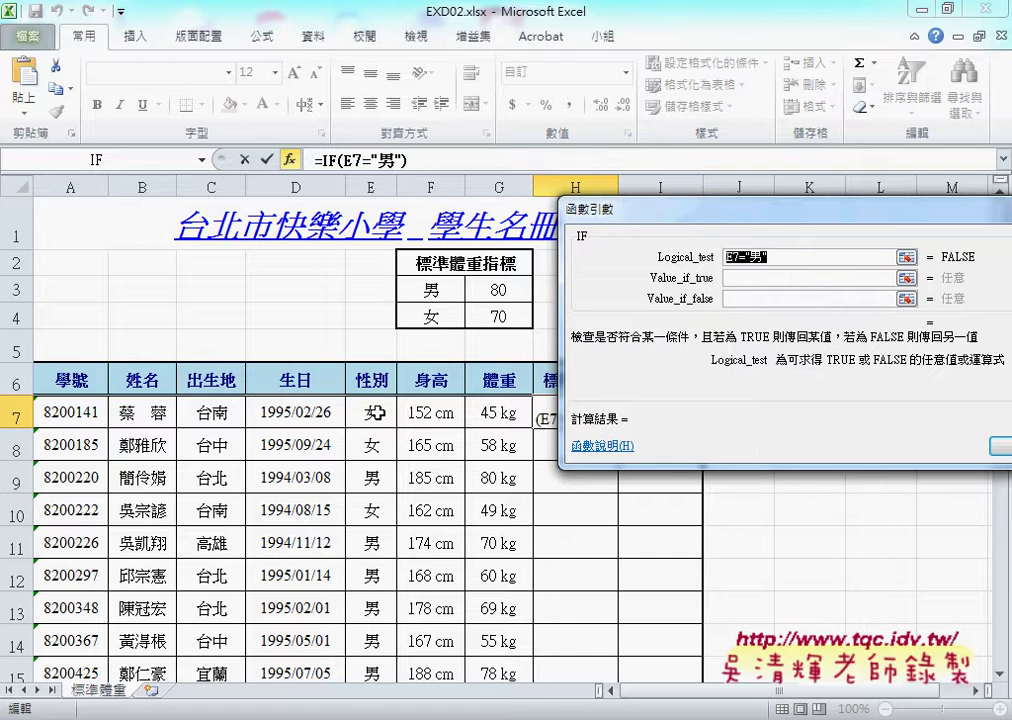
pyautogui.click(740, 279)
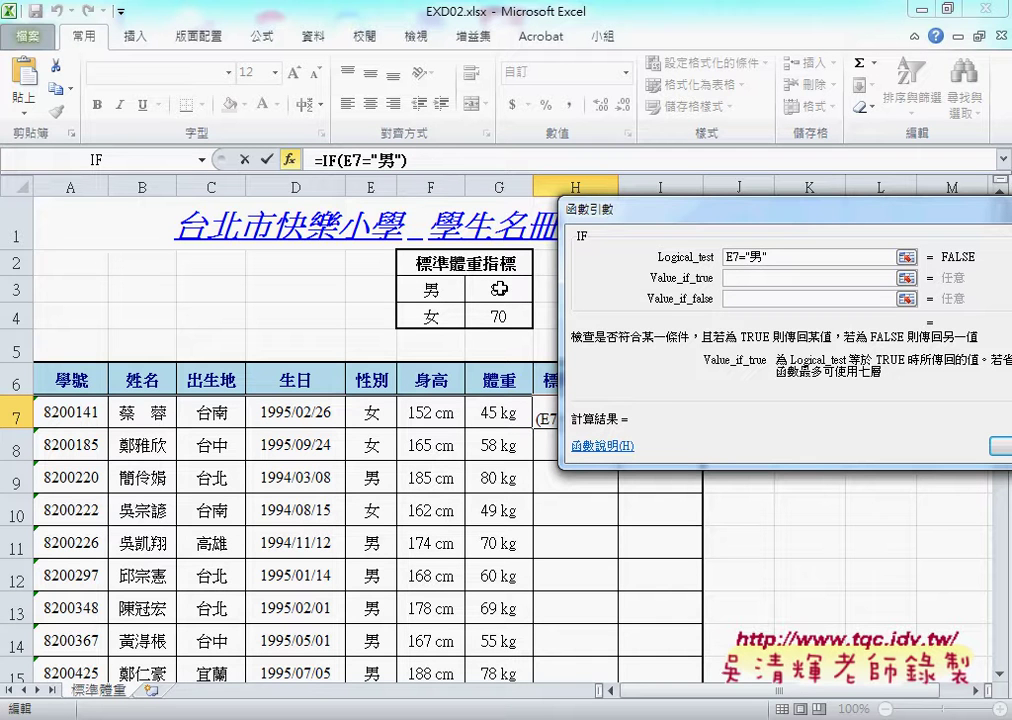
# - Set Value_if_true to G3 (male standard 80) and Value_if_false to G4 (female standard 70)
pyautogui.click(499, 288)
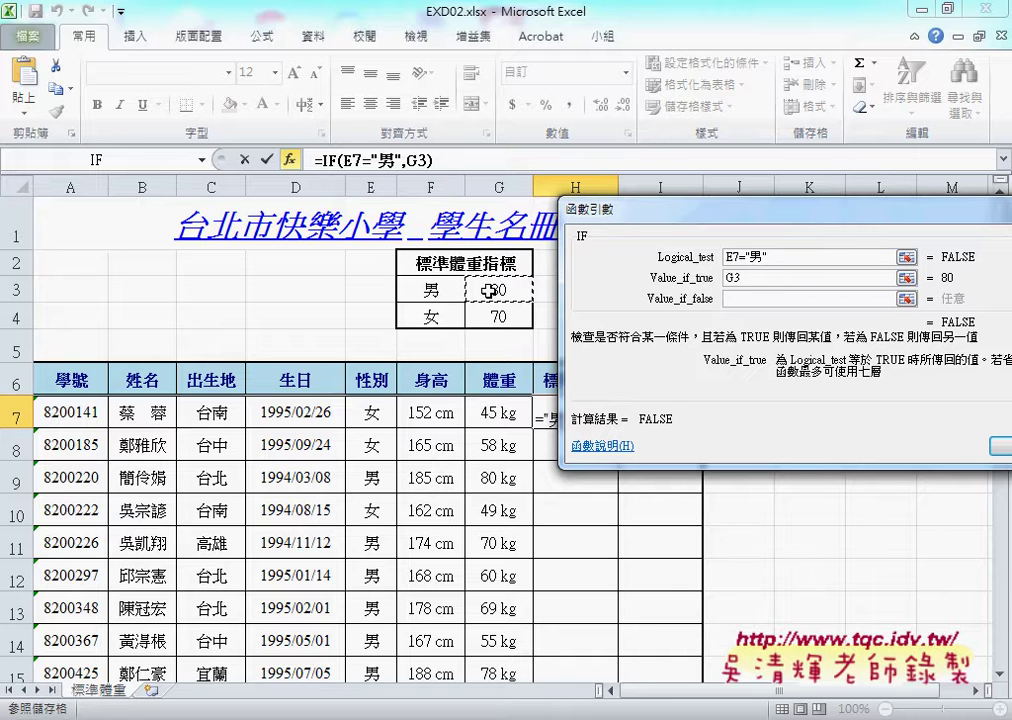
pyautogui.click(738, 299)
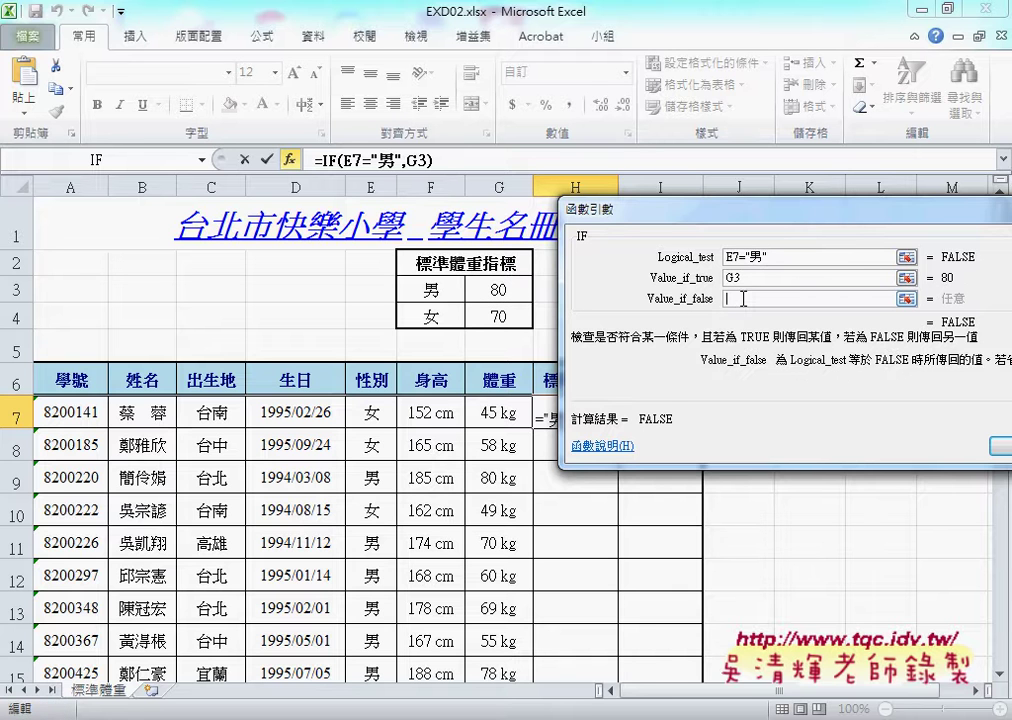
pyautogui.click(498, 317)
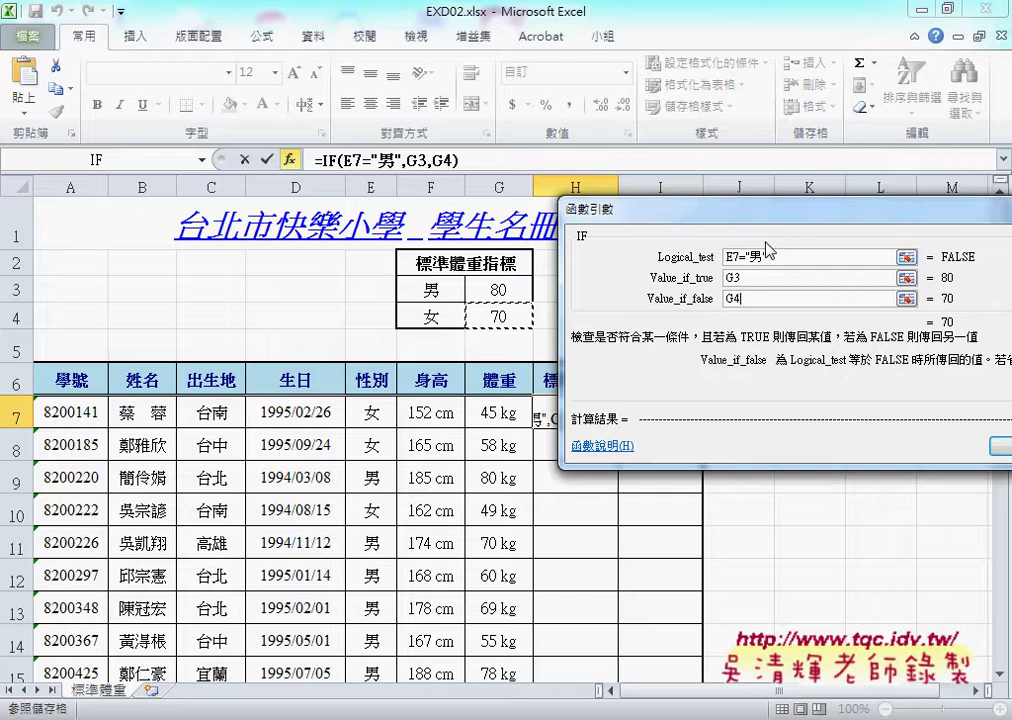
pyautogui.moveTo(768, 212); pyautogui.dragTo(757, 201)
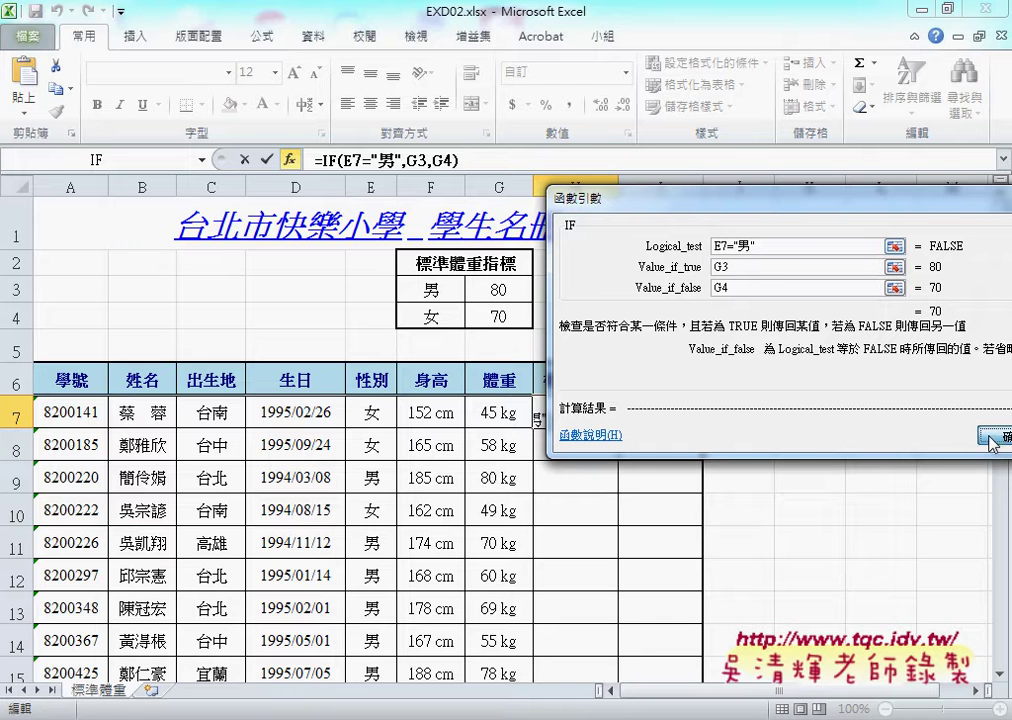
pyautogui.moveTo(590, 198); pyautogui.dragTo(623, 198)
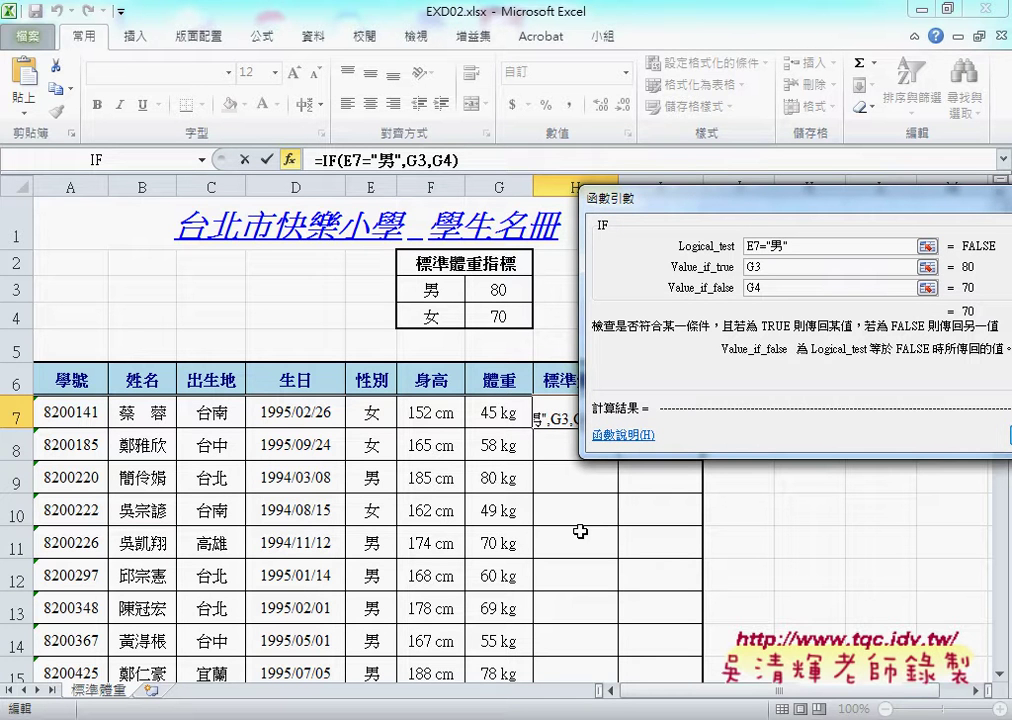
# - Make both references absolute as $G$3 and $G$4 and confirm the IF formula
pyautogui.click(760, 267)
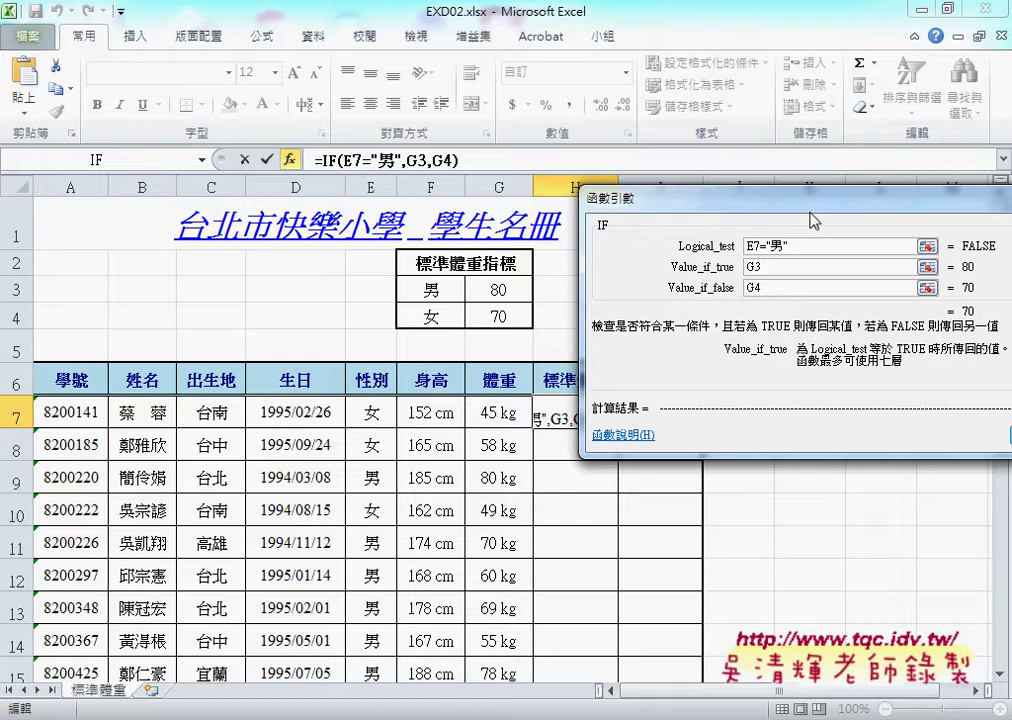
pyautogui.press('F4')
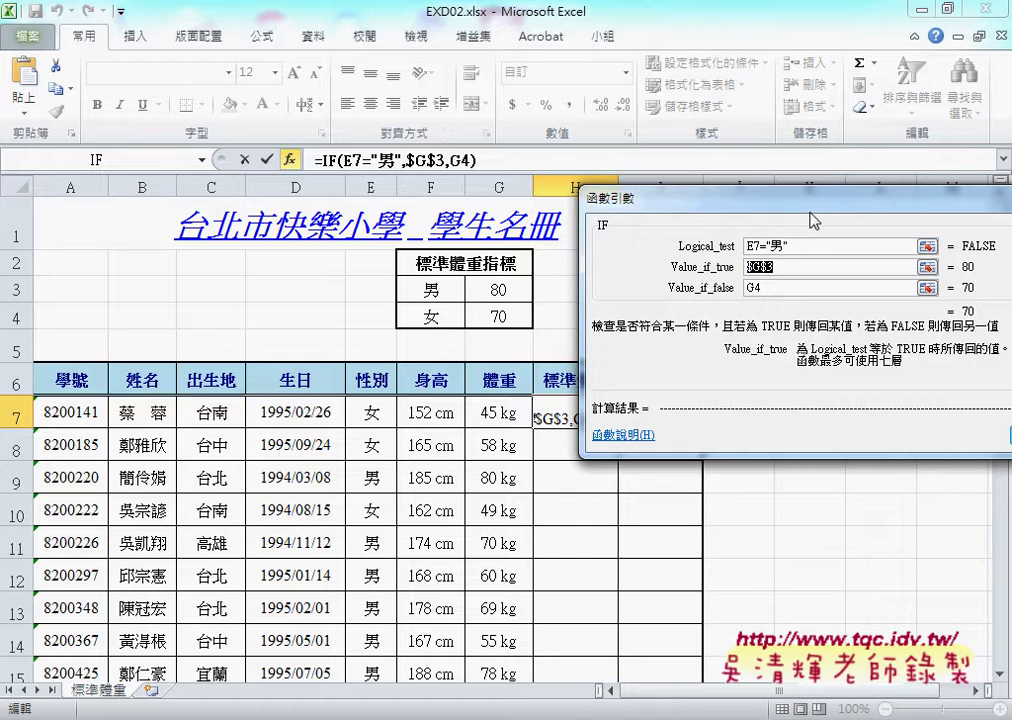
pyautogui.click(800, 289)
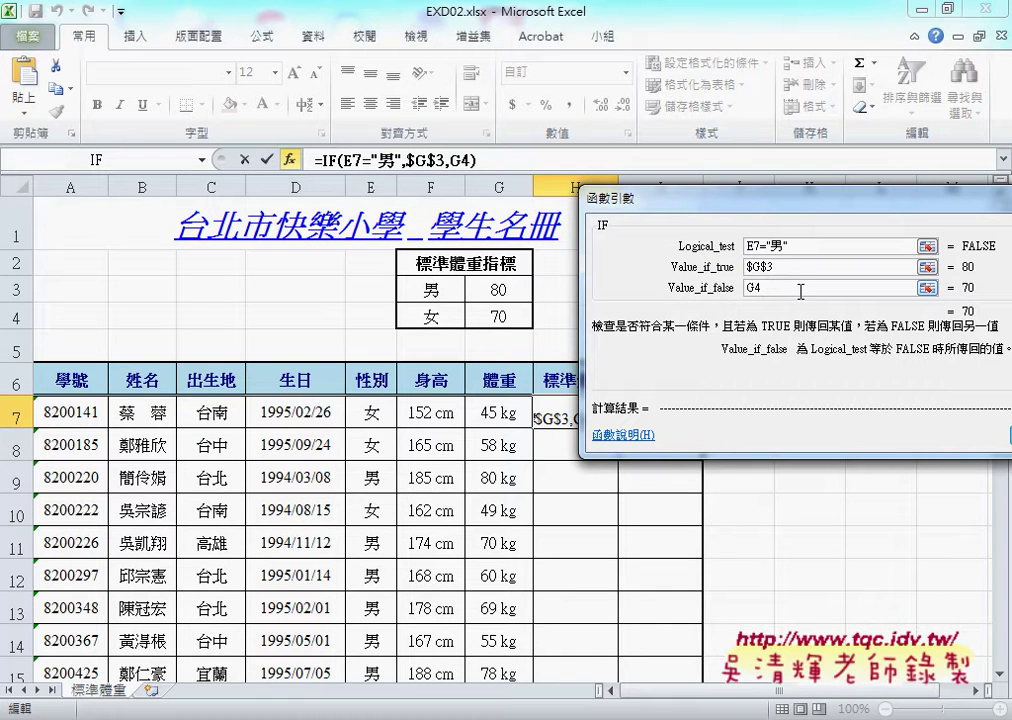
pyautogui.press('F4')
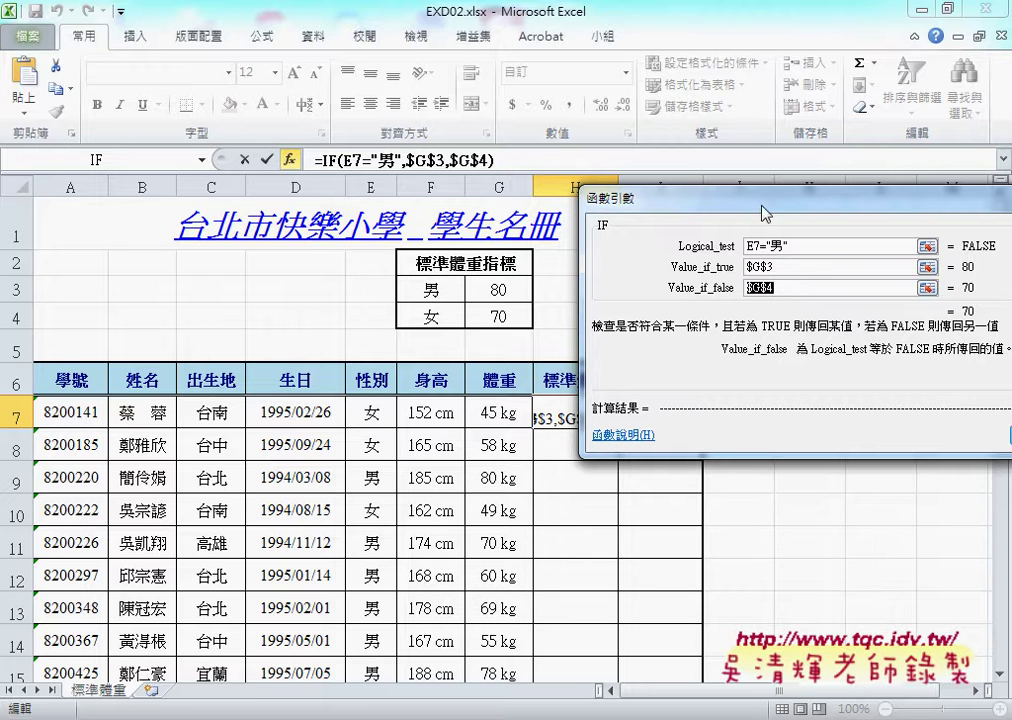
pyautogui.moveTo(765, 213); pyautogui.dragTo(622, 211)
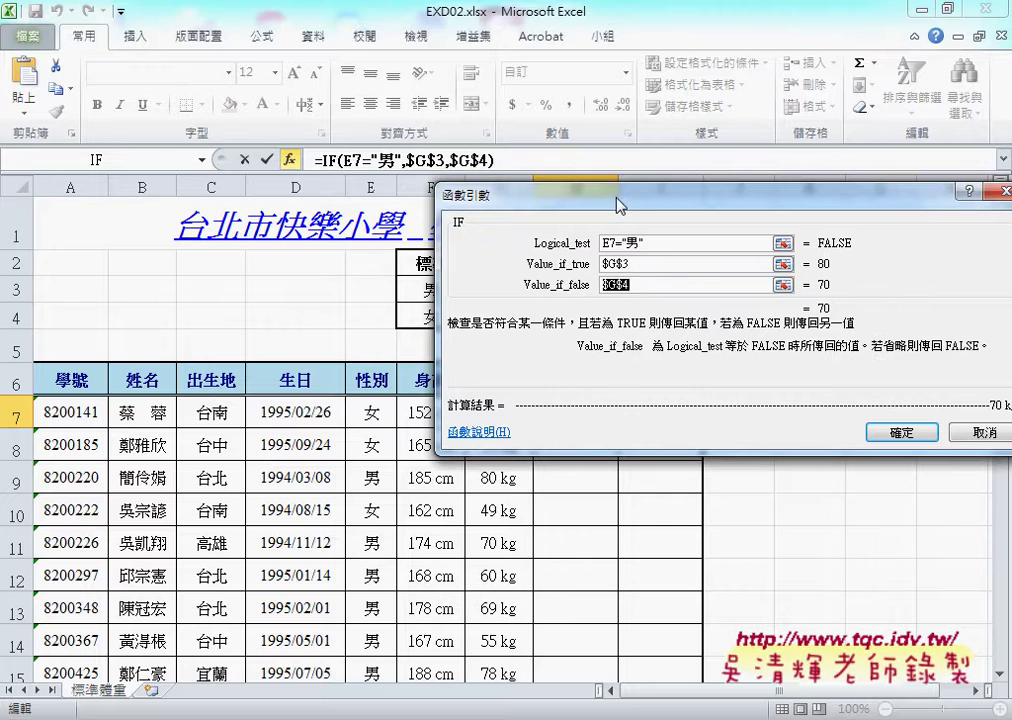
pyautogui.click(903, 433)
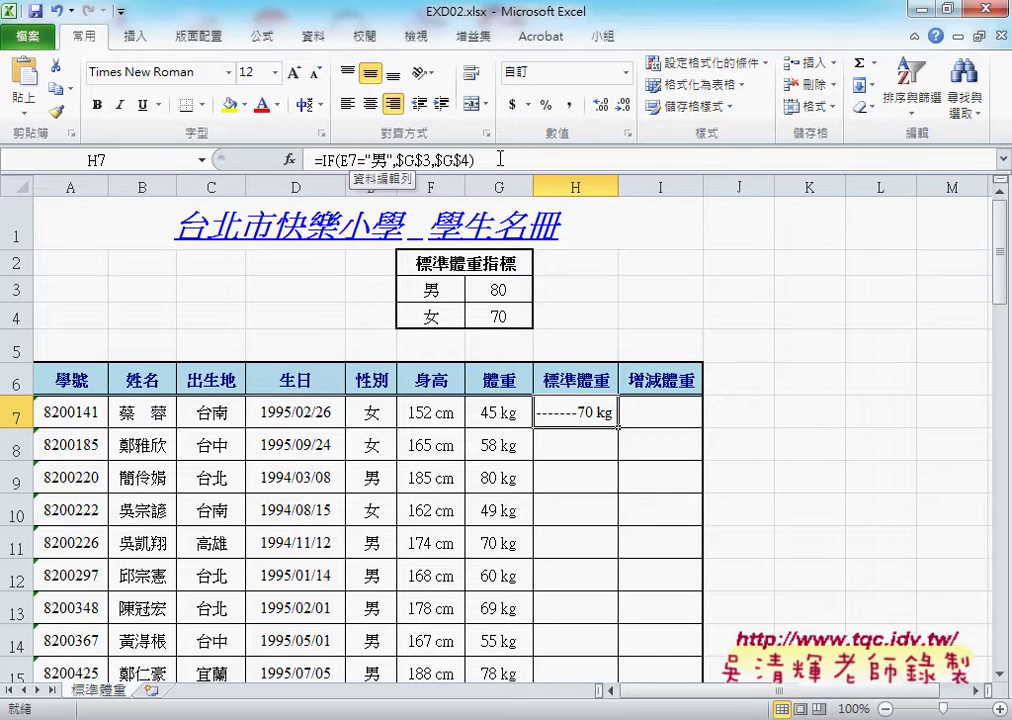
# - Rewrite H7 in the formula bar as =(F7-IF(E7="男",$G$3,$G$4))*0.7
pyautogui.click(323, 160)
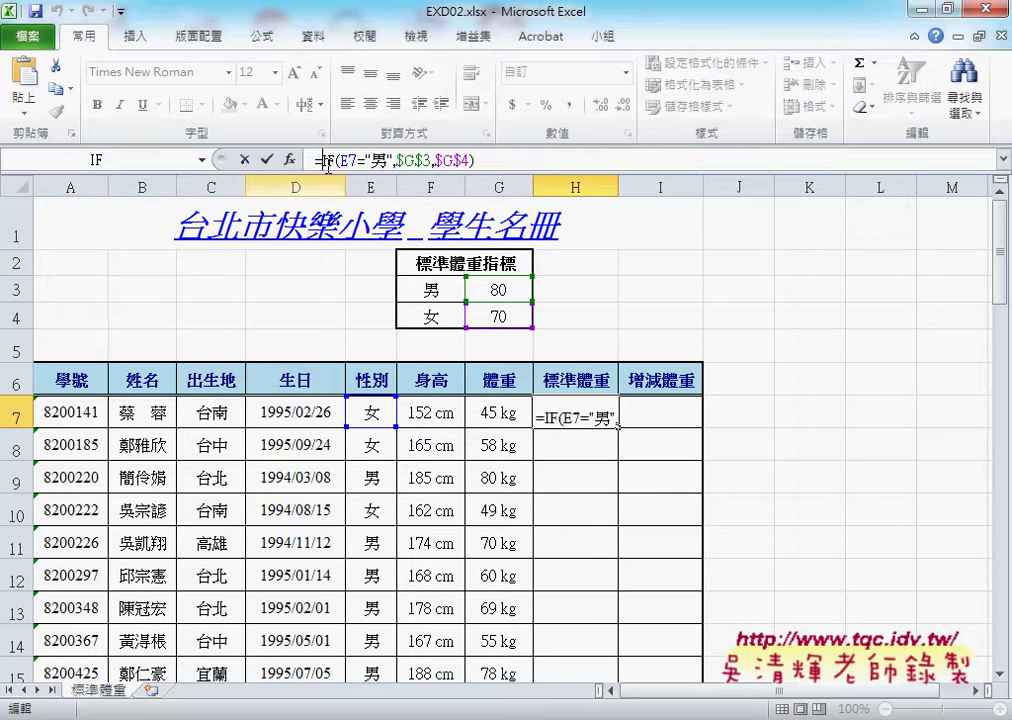
pyautogui.click(443, 417)
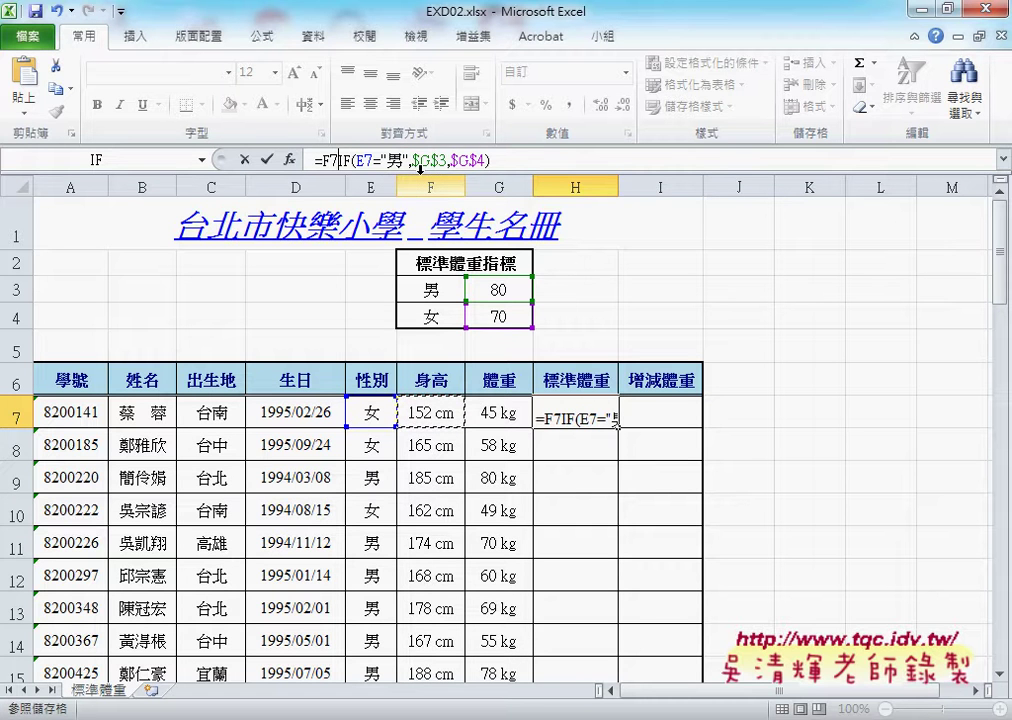
pyautogui.write('-')
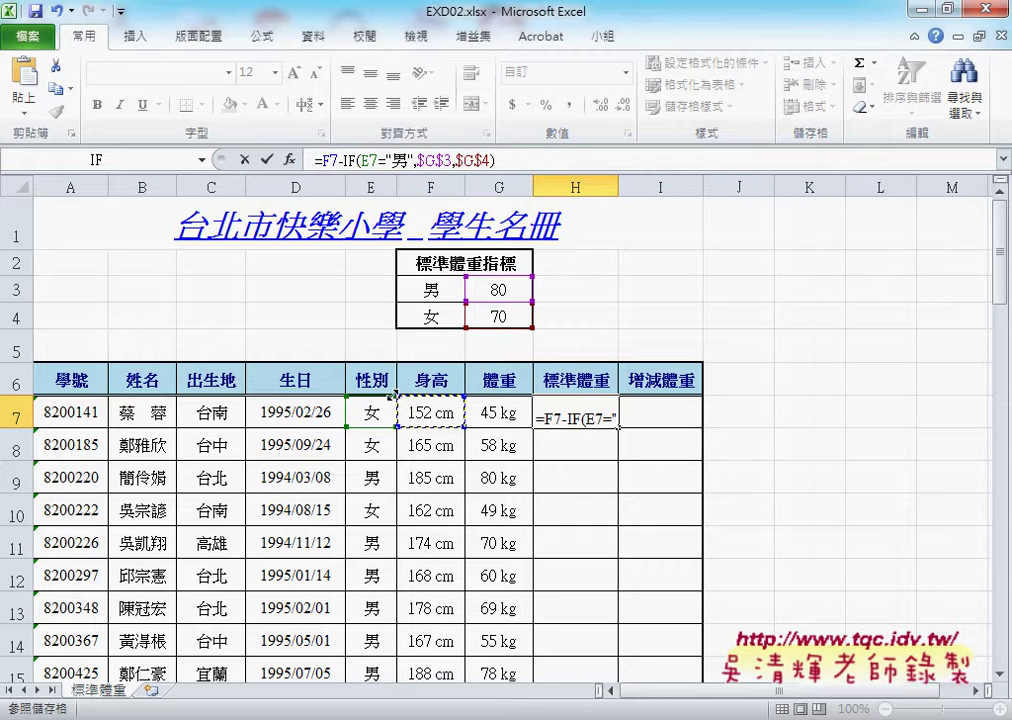
pyautogui.click(320, 160)
pyautogui.write('(')
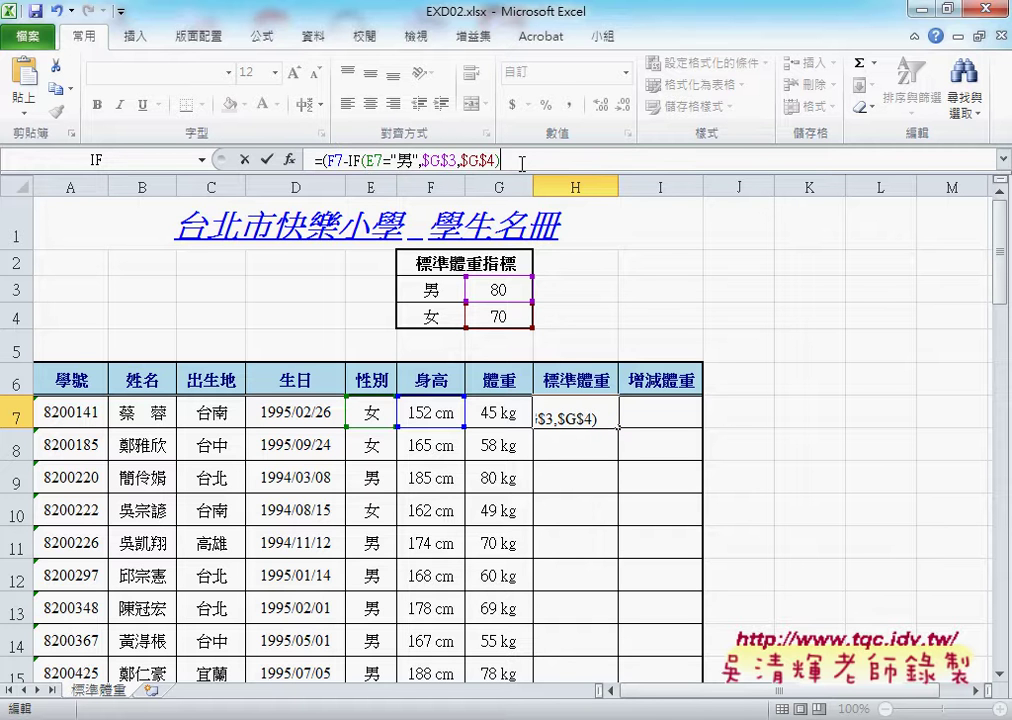
pyautogui.write(')*')
pyautogui.write('0.')
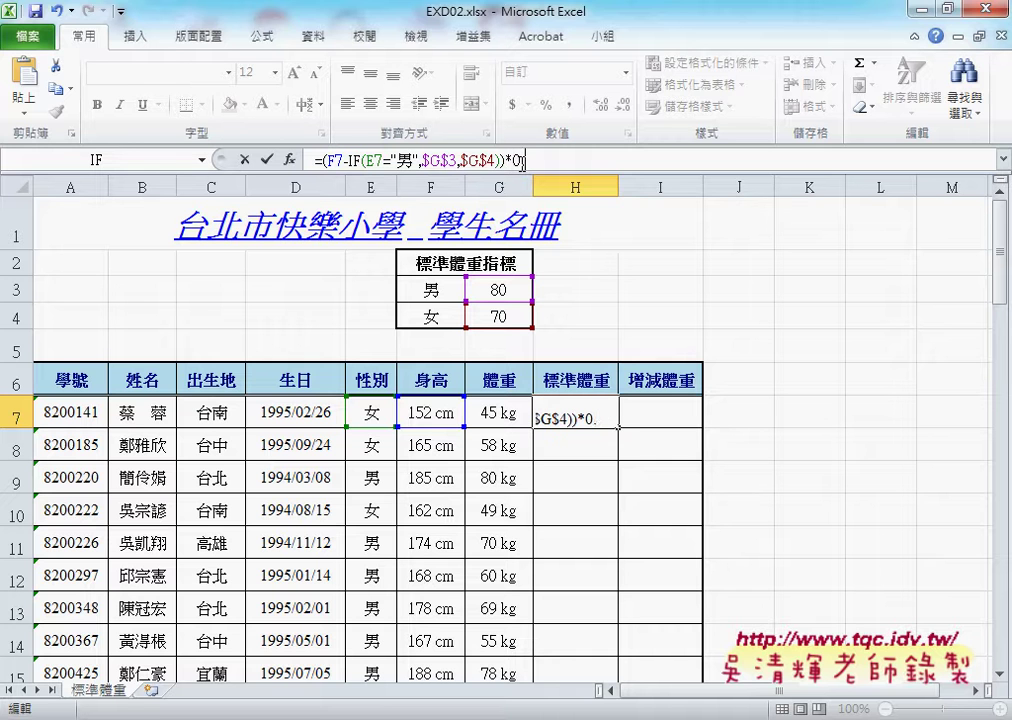
pyautogui.write('7')
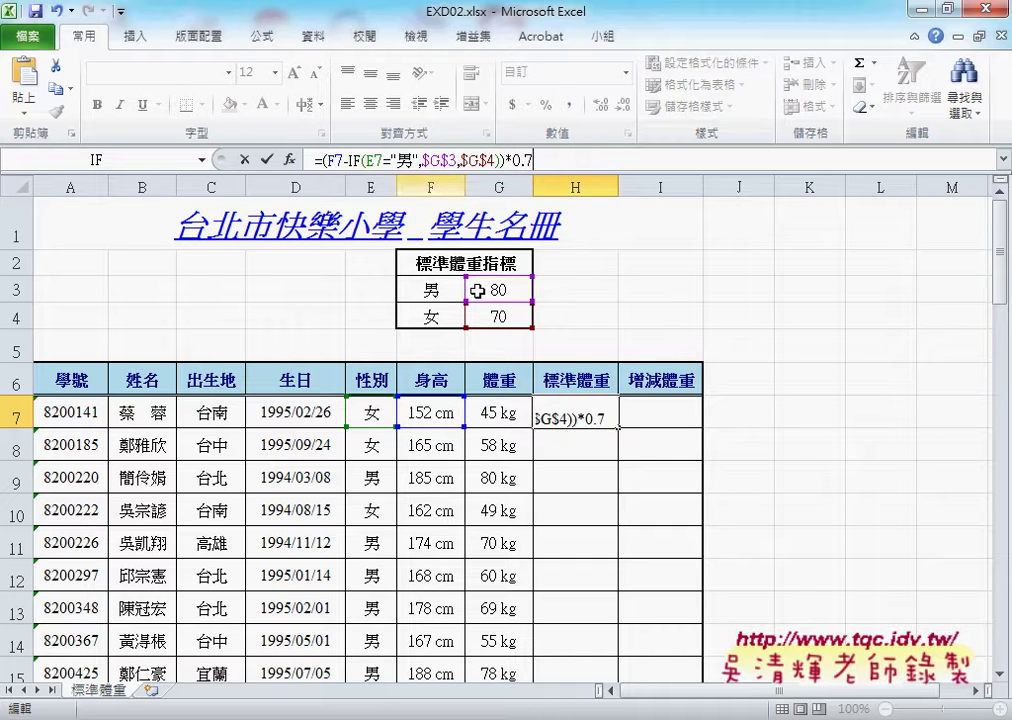
pyautogui.moveTo(347, 160); pyautogui.dragTo(503, 165)
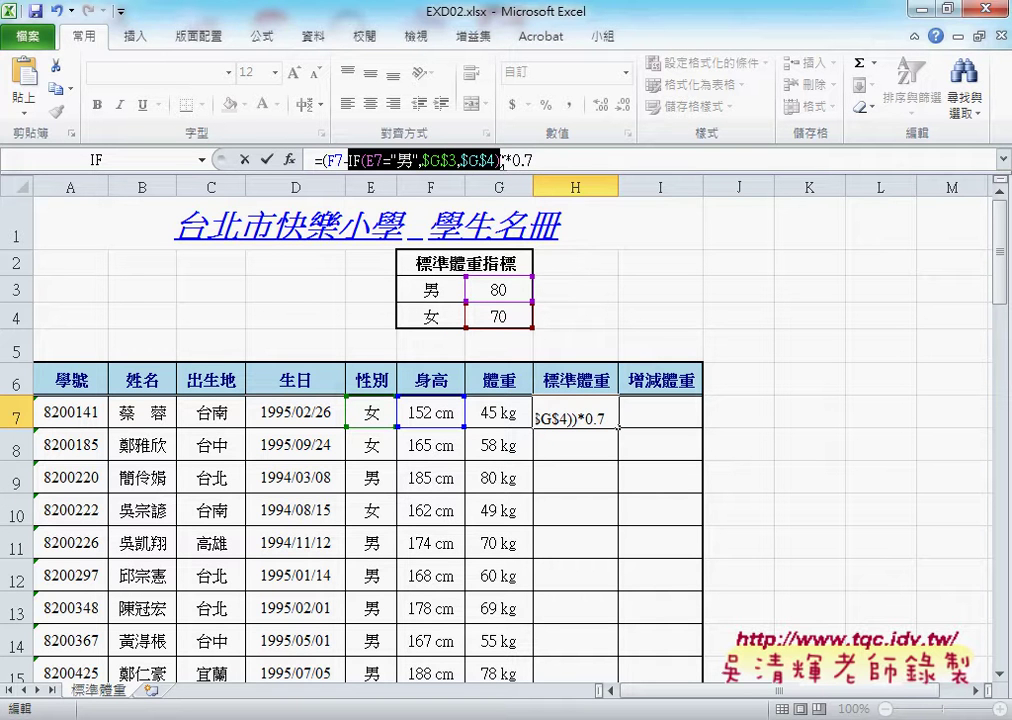
pyautogui.click(266, 160)
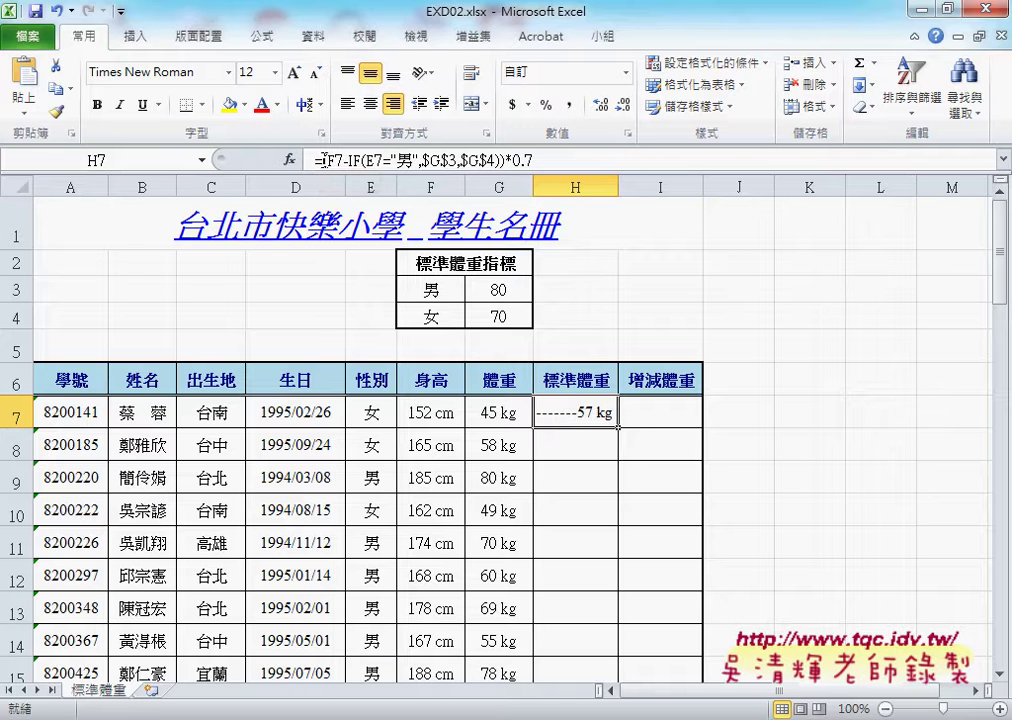
pyautogui.moveTo(318, 159); pyautogui.dragTo(534, 160)
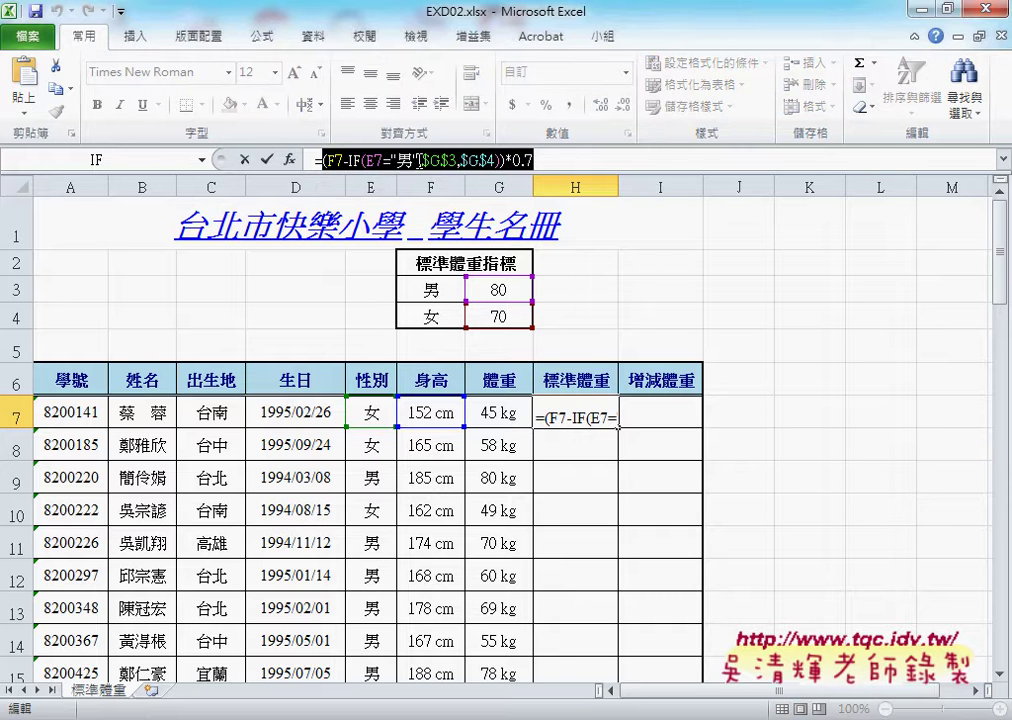
# - Cut the calculation out of H7 and insert ROUNDUP from the Math & Trig category
pyautogui.rightClick(421, 161)
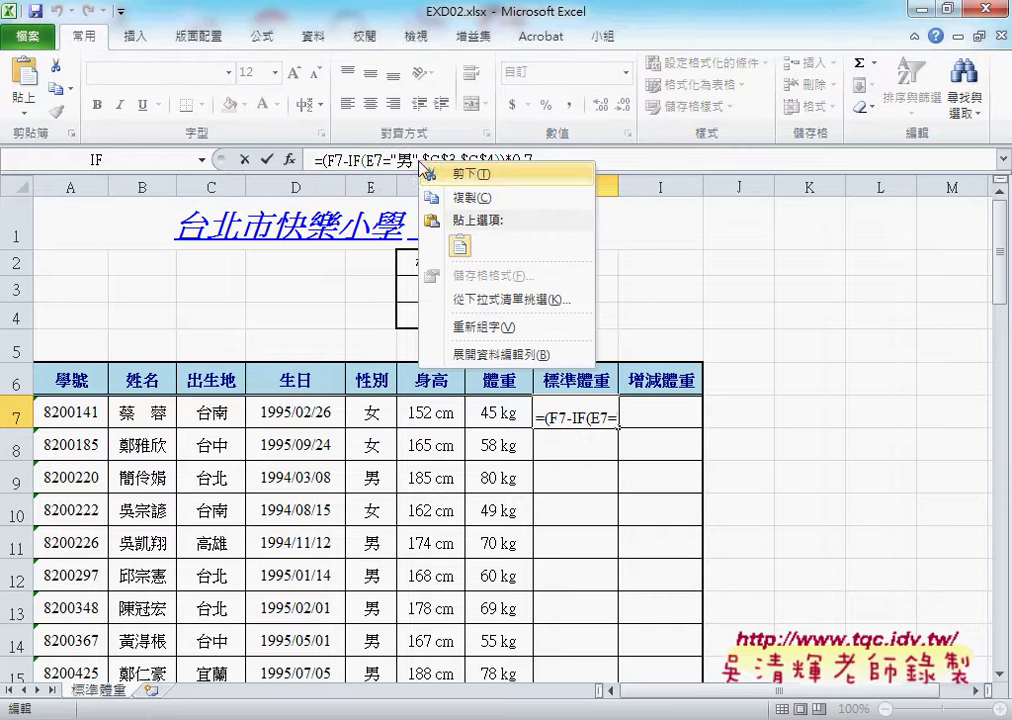
pyautogui.click(480, 176)
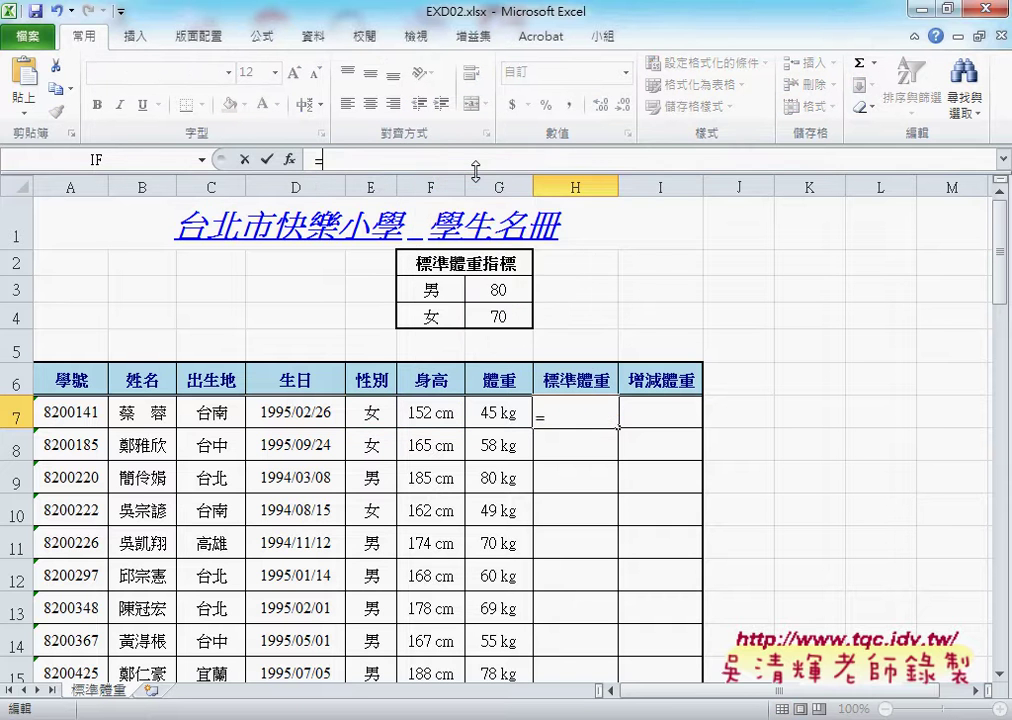
pyautogui.click(291, 162)
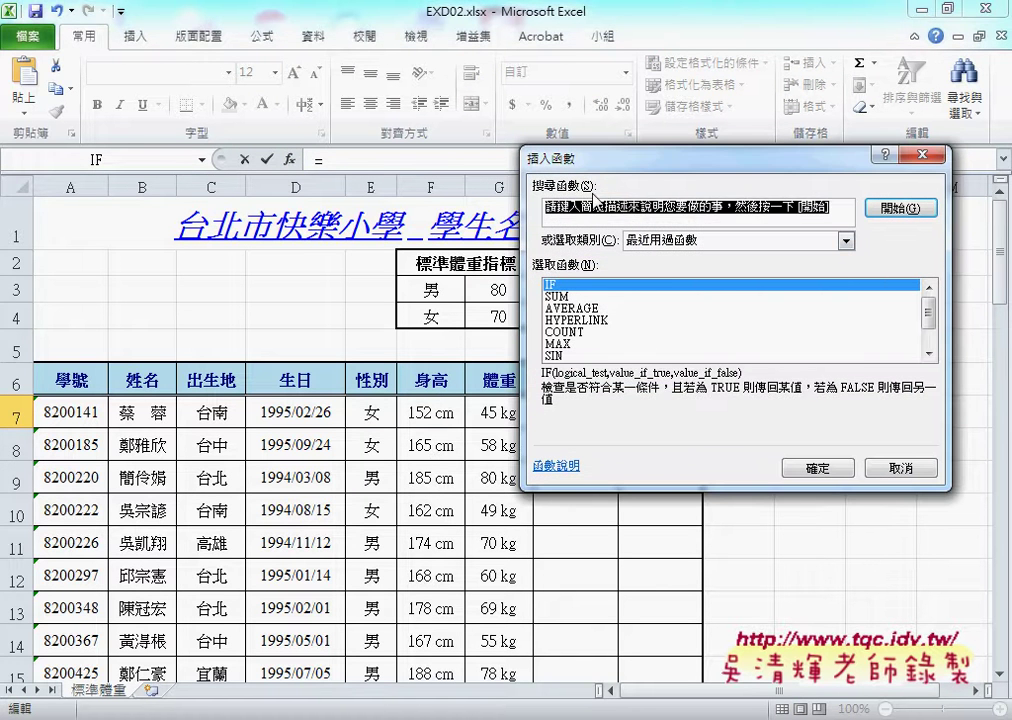
pyautogui.click(655, 240)
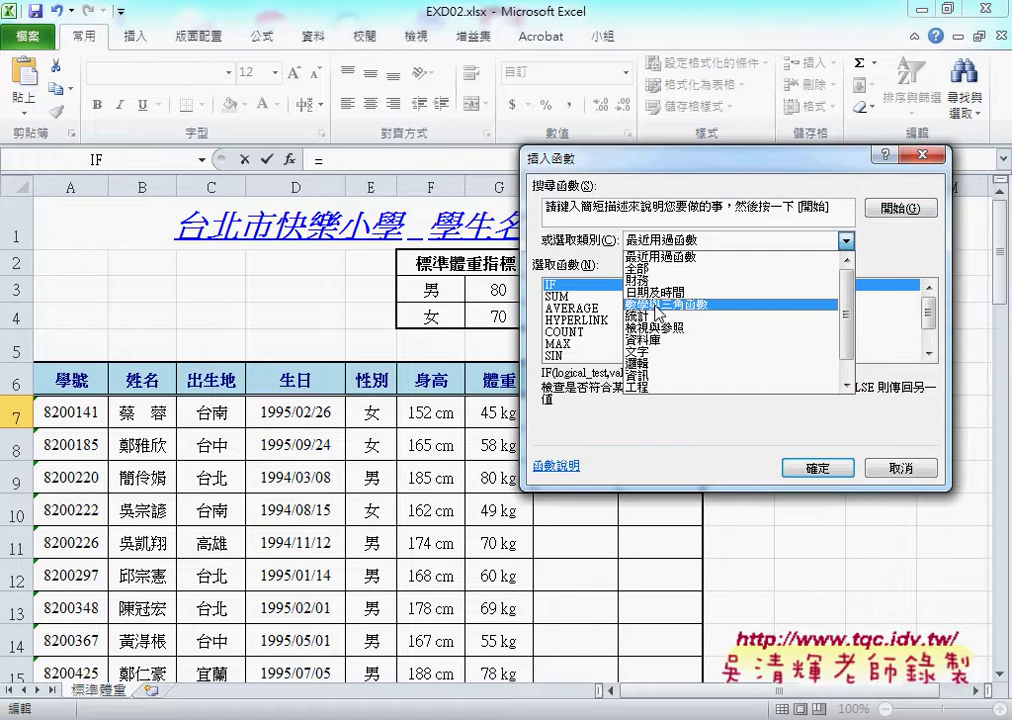
pyautogui.click(657, 305)
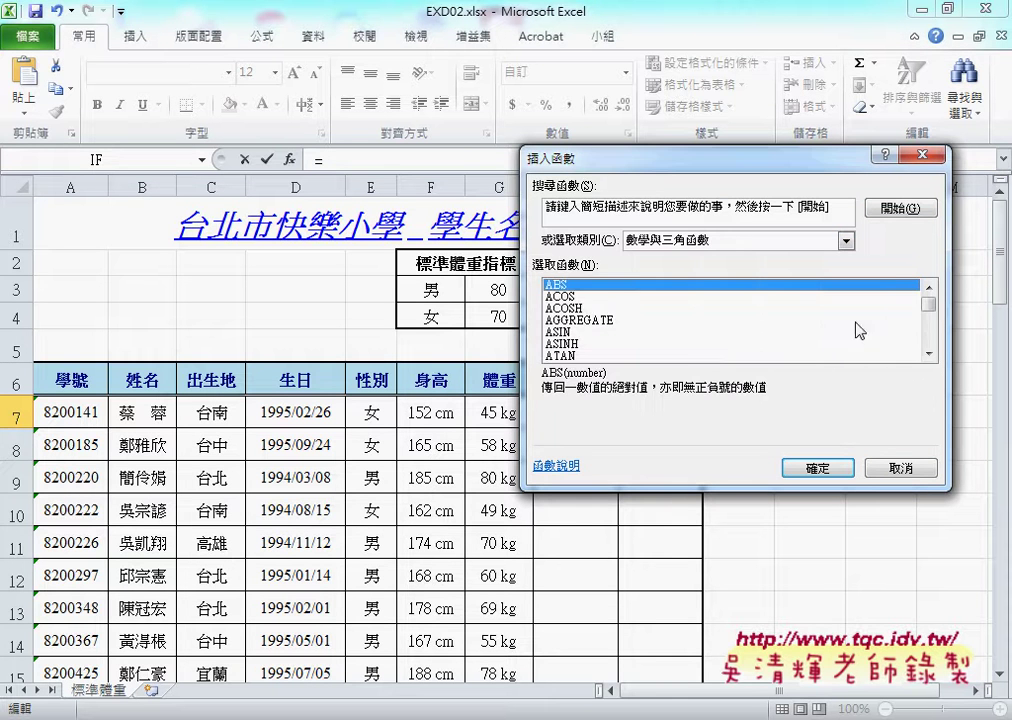
pyautogui.moveTo(929, 310); pyautogui.dragTo(931, 336)
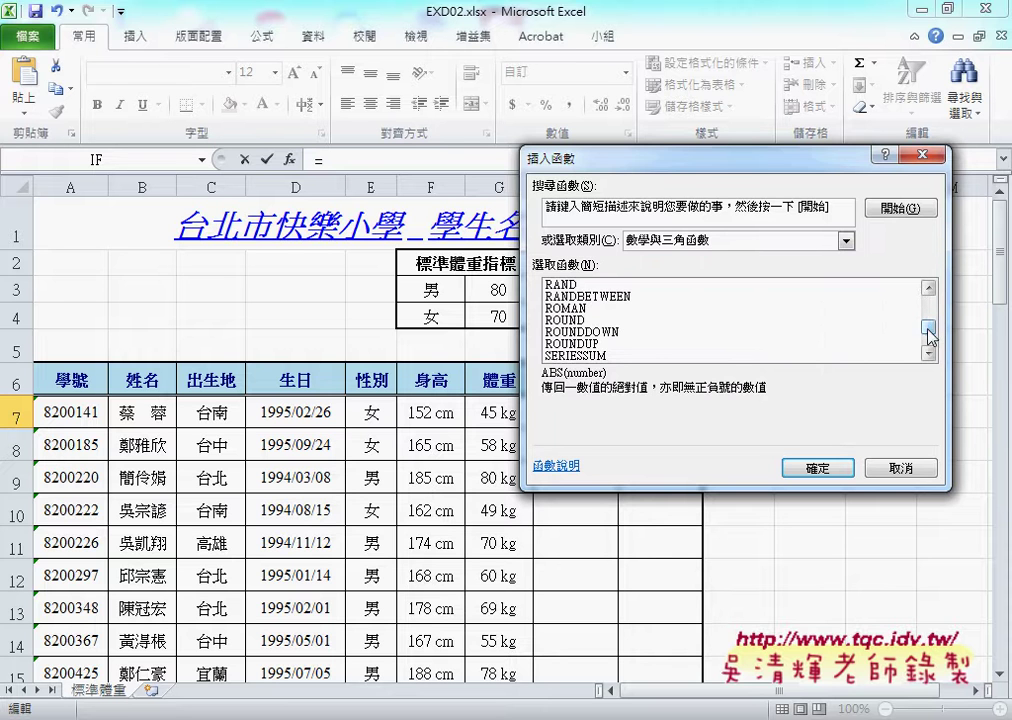
pyautogui.click(571, 344)
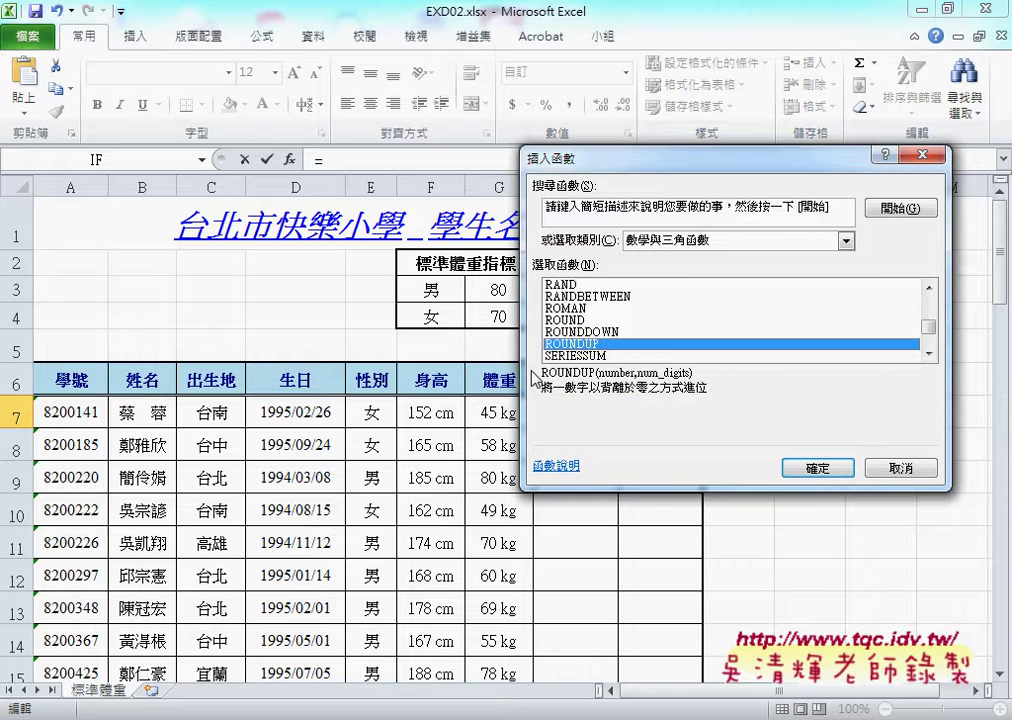
pyautogui.click(803, 463)
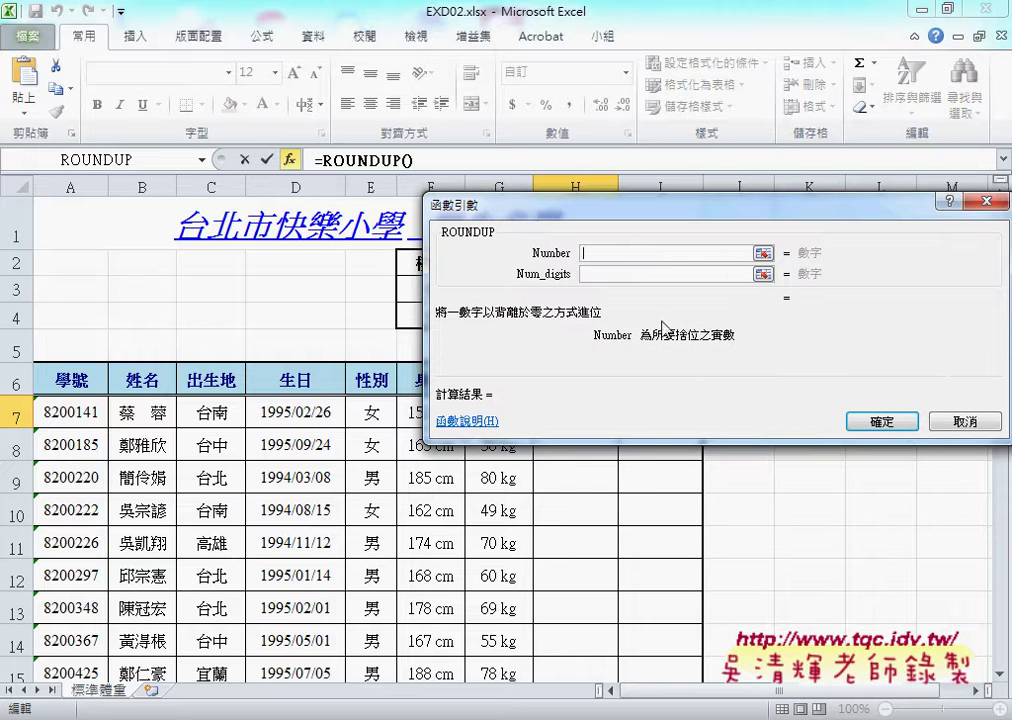
# - Paste the calculation as ROUNDUP's Number, set Num_digits to 0, and confirm so H7 shows 58 kg
pyautogui.rightClick(600, 254)
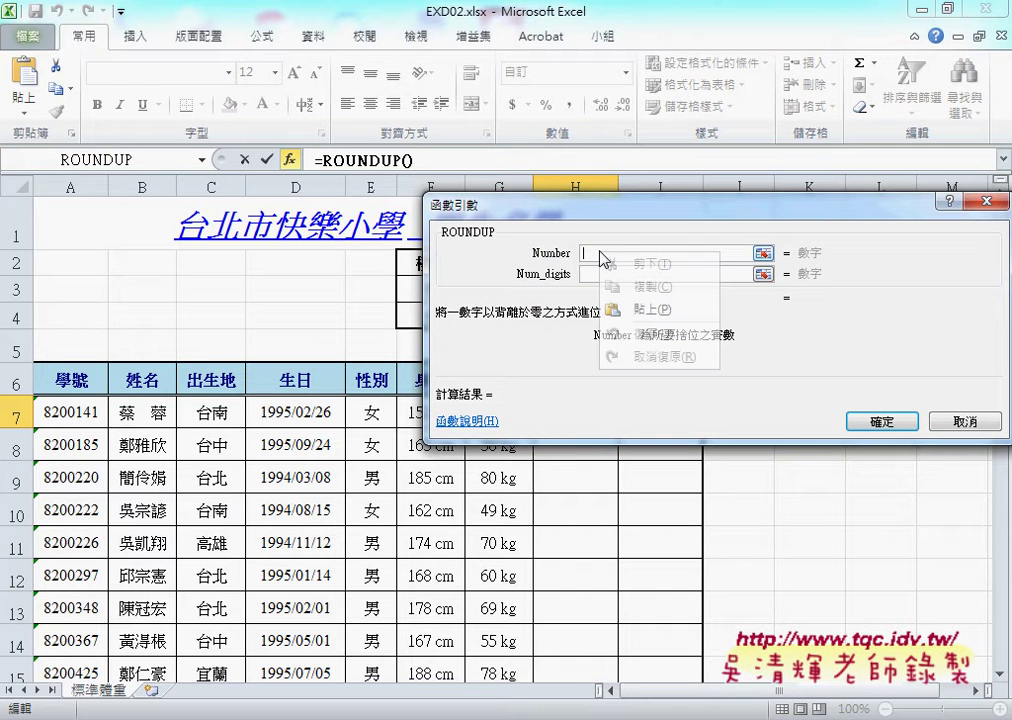
pyautogui.click(640, 311)
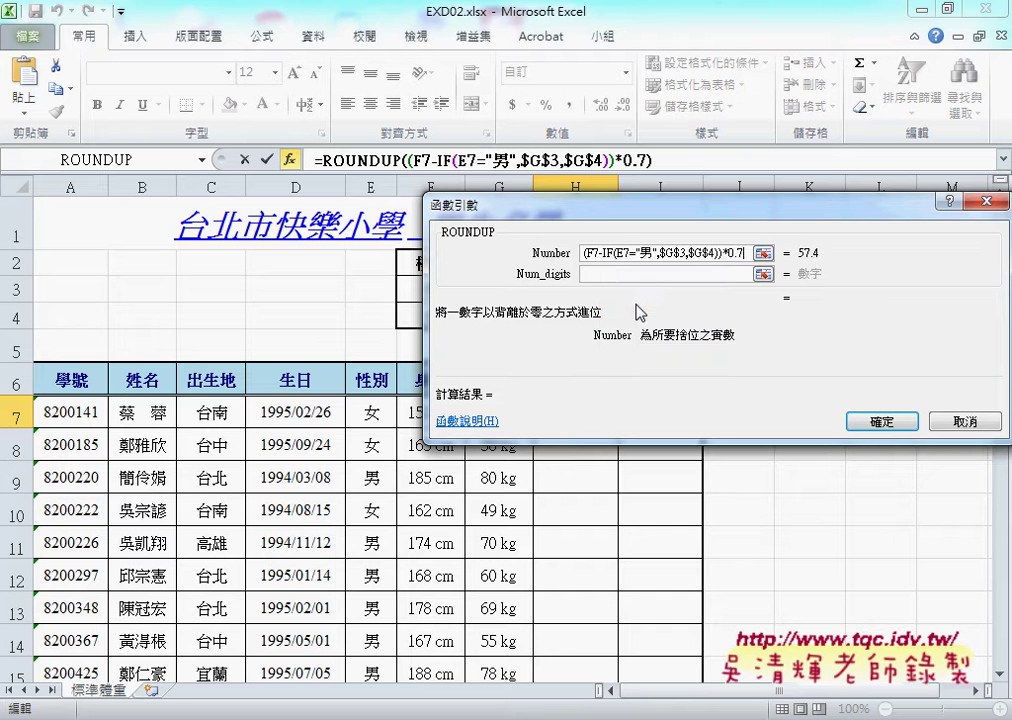
pyautogui.click(634, 276)
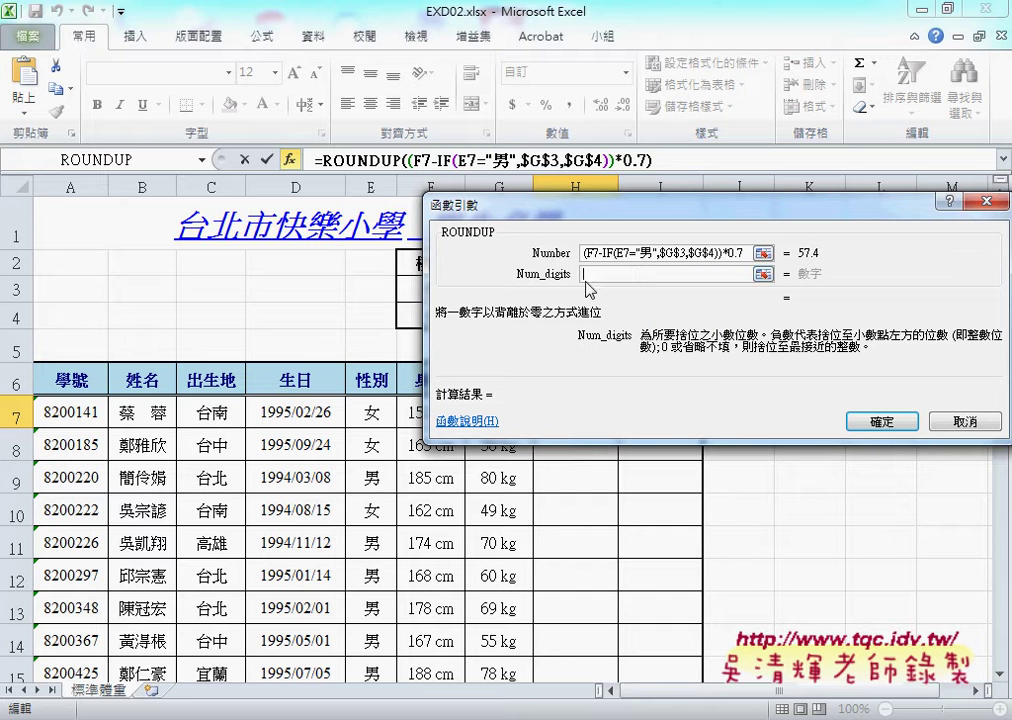
pyautogui.write('0')
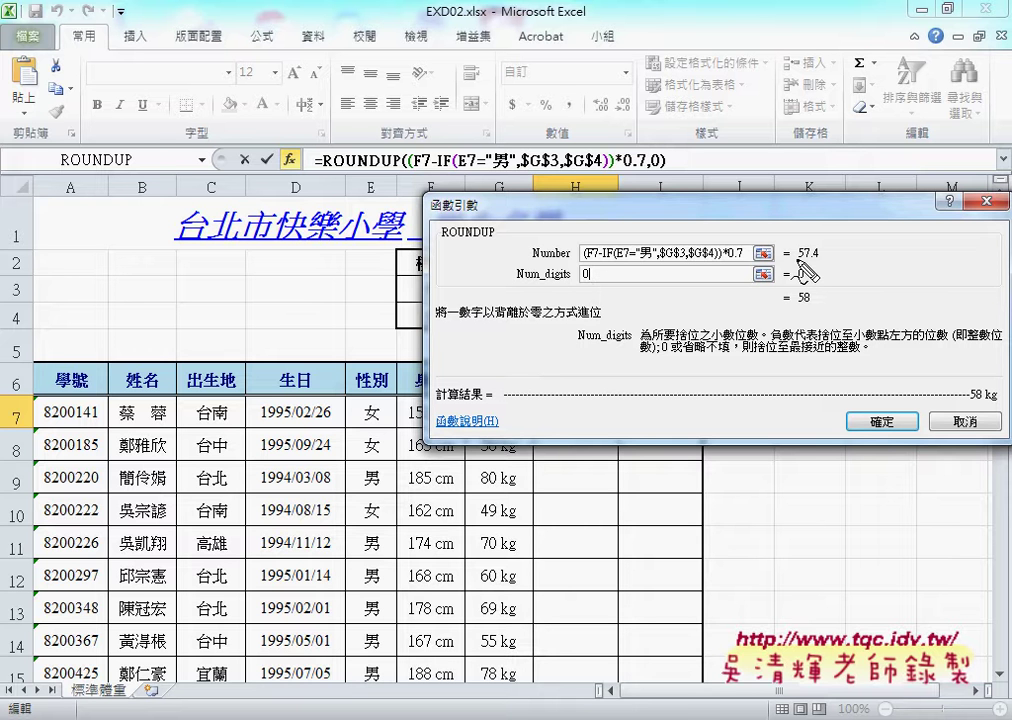
pyautogui.moveTo(797, 259); pyautogui.dragTo(819, 259)
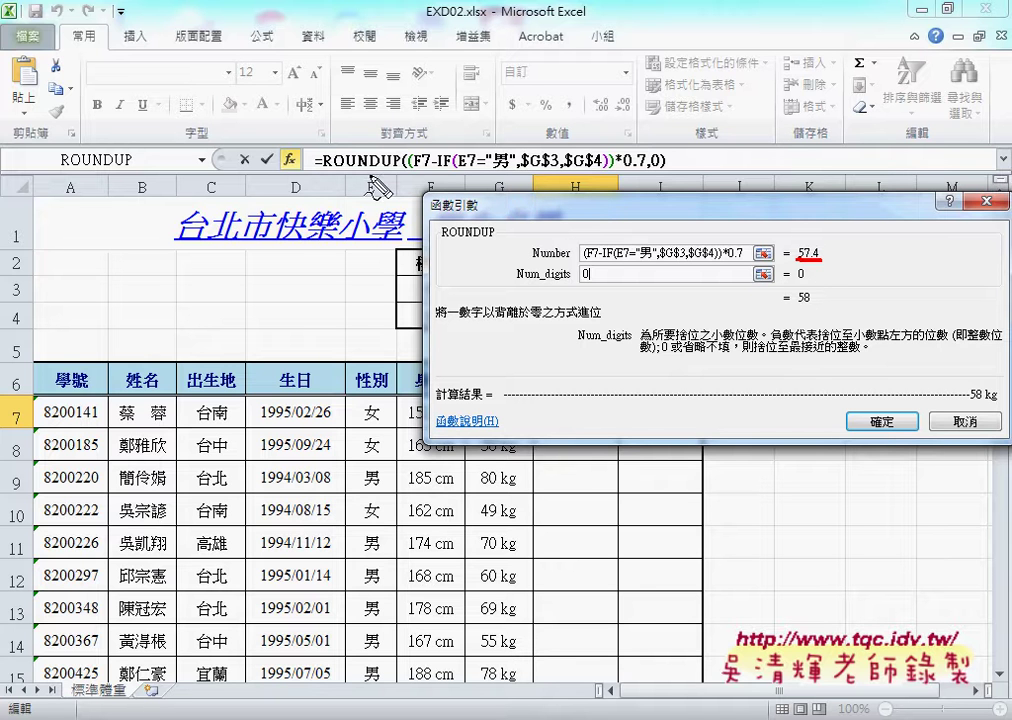
pyautogui.moveTo(322, 170); pyautogui.dragTo(397, 170)
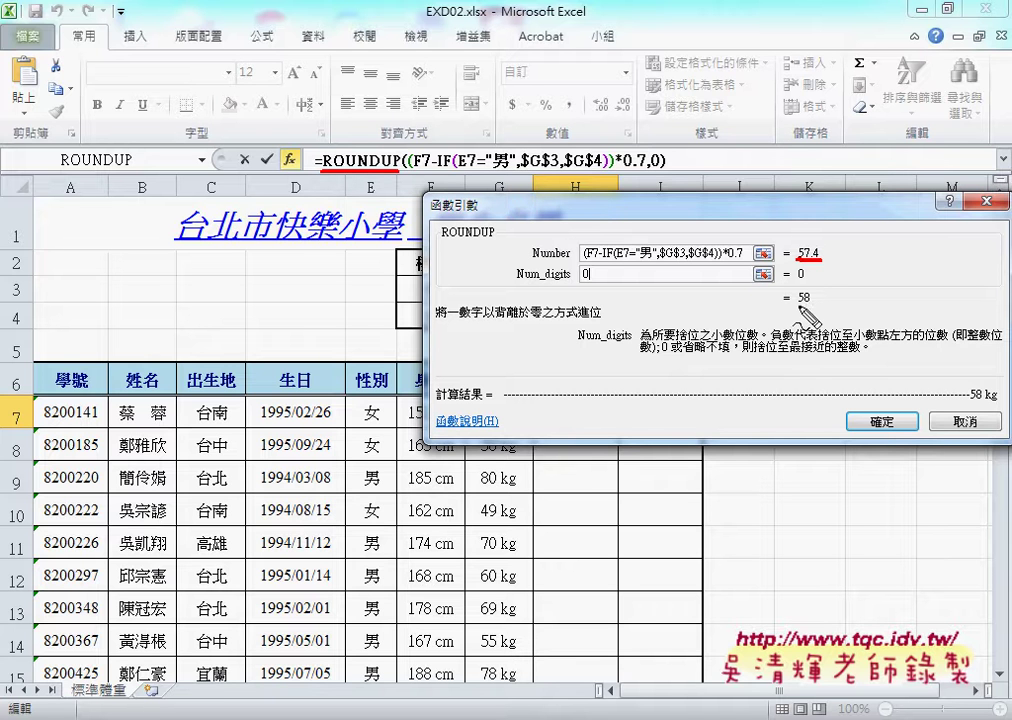
pyautogui.moveTo(792, 309); pyautogui.dragTo(812, 309)
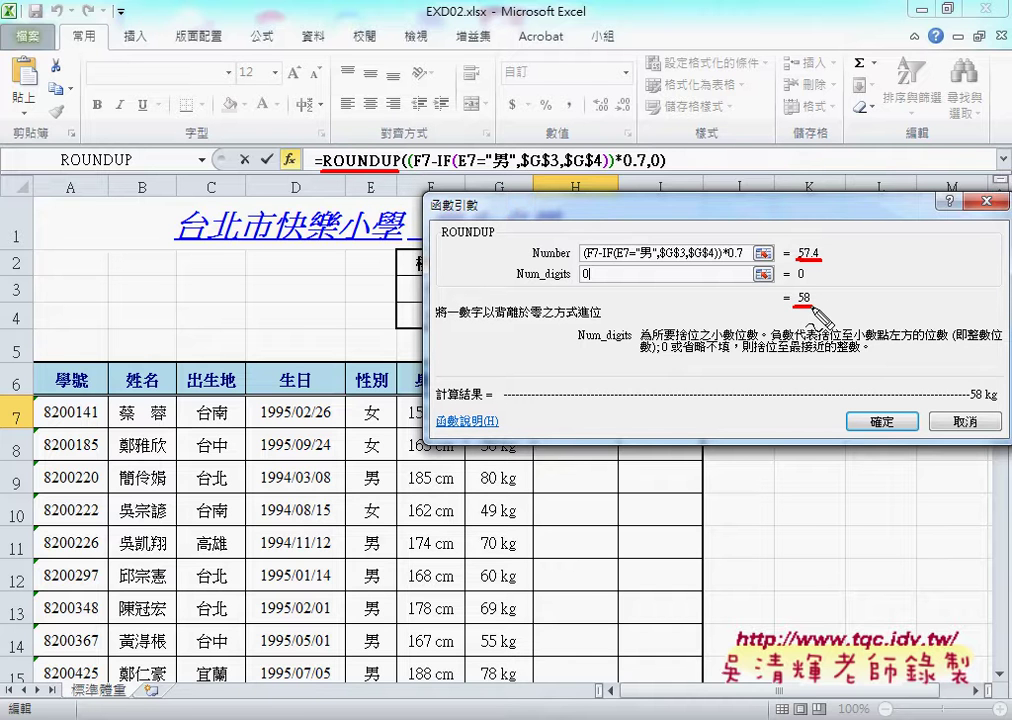
pyautogui.press('Escape')
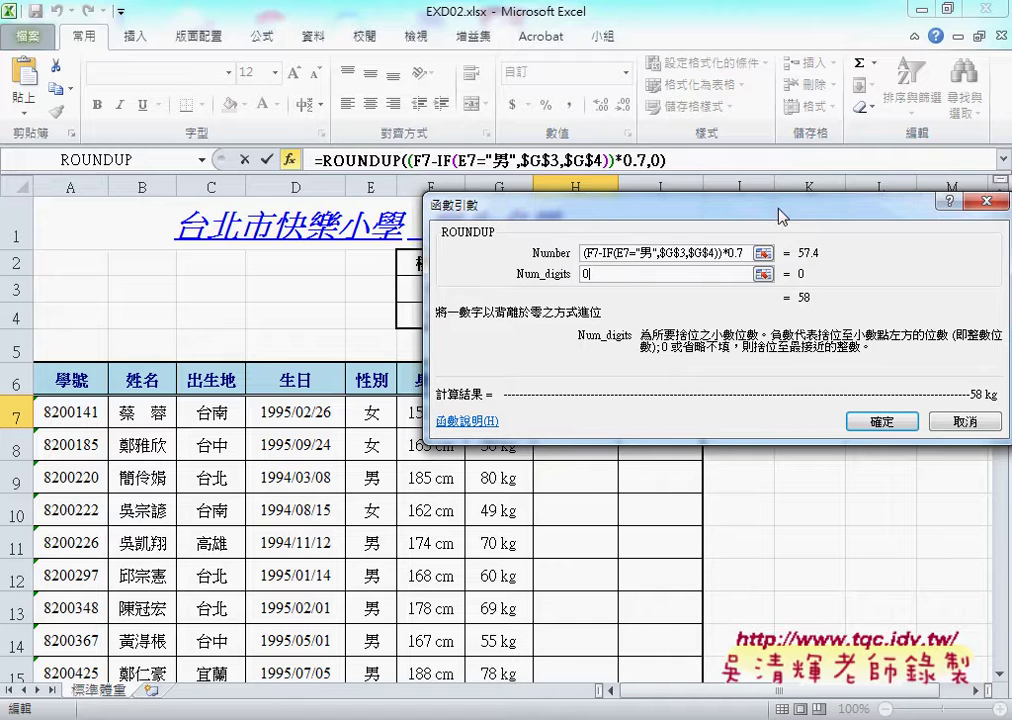
pyautogui.moveTo(782, 217); pyautogui.dragTo(792, 95)
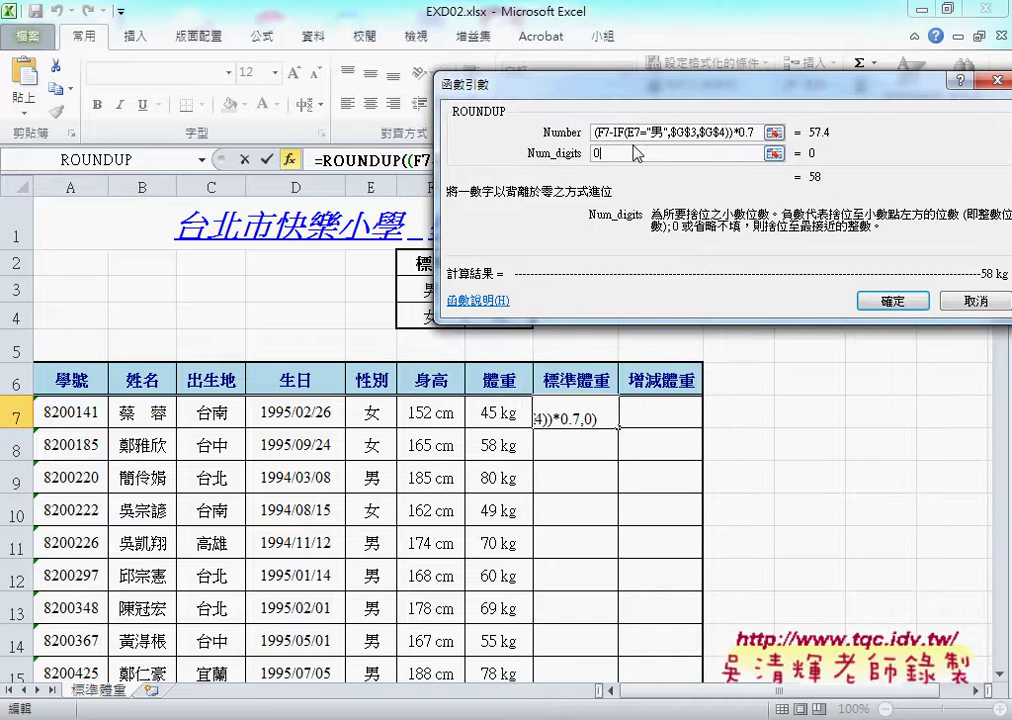
pyautogui.click(893, 299)
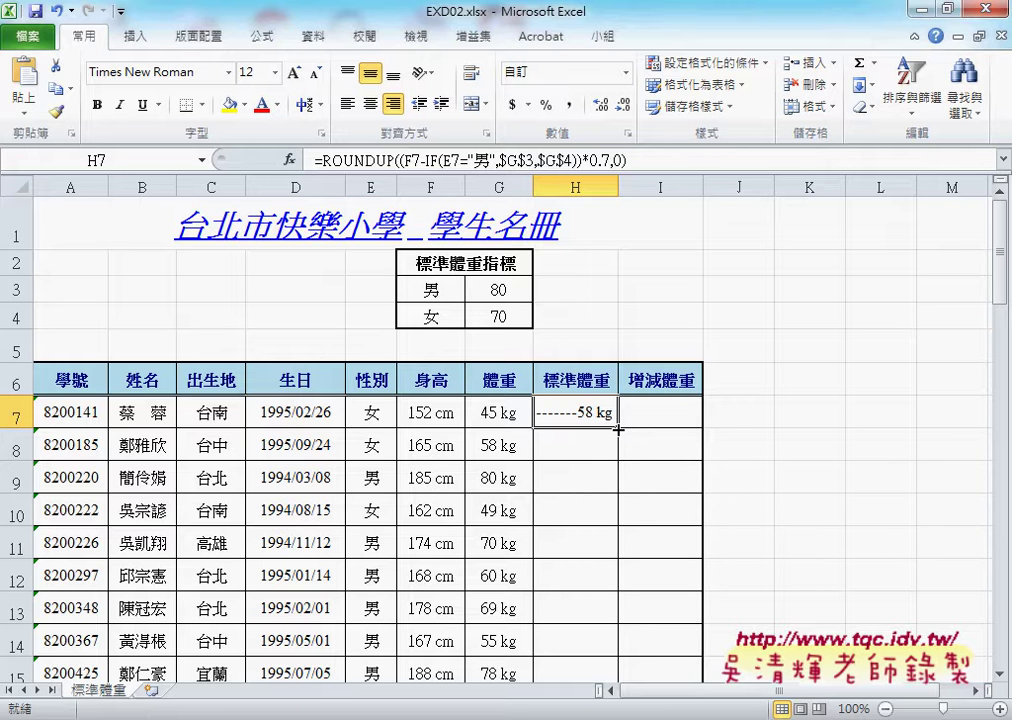
# - Copy H7's standard-weight formula down column H and compare H8 through H10
pyautogui.doubleClick(619, 429)
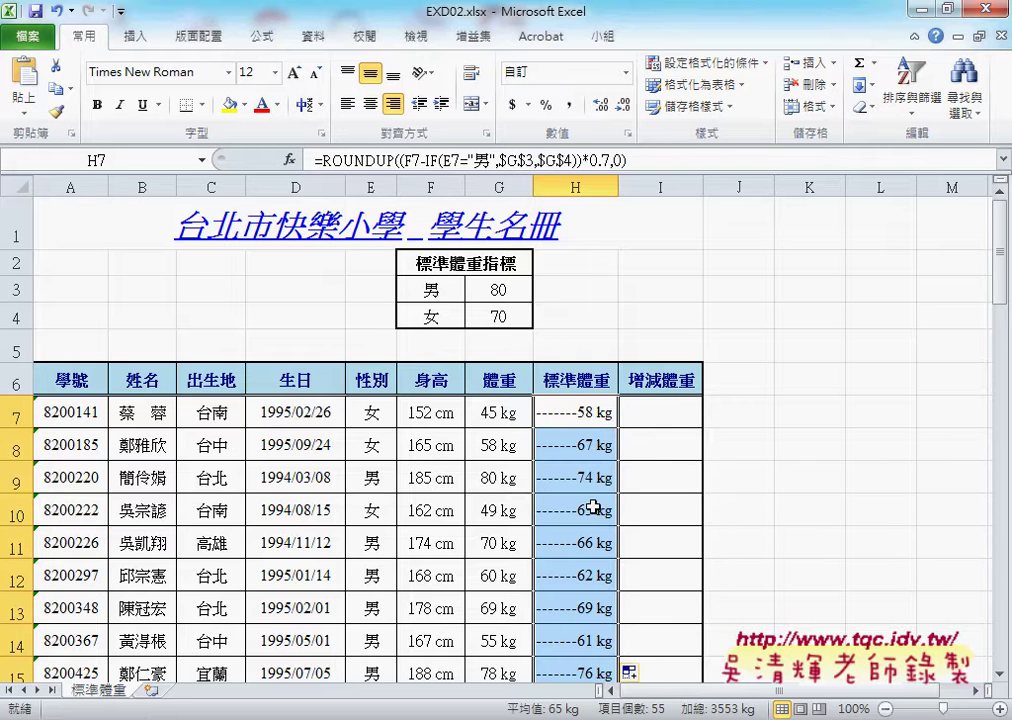
pyautogui.scroll(-2, 594, 508)
pyautogui.scroll(1, 594, 508)
pyautogui.click(593, 342)
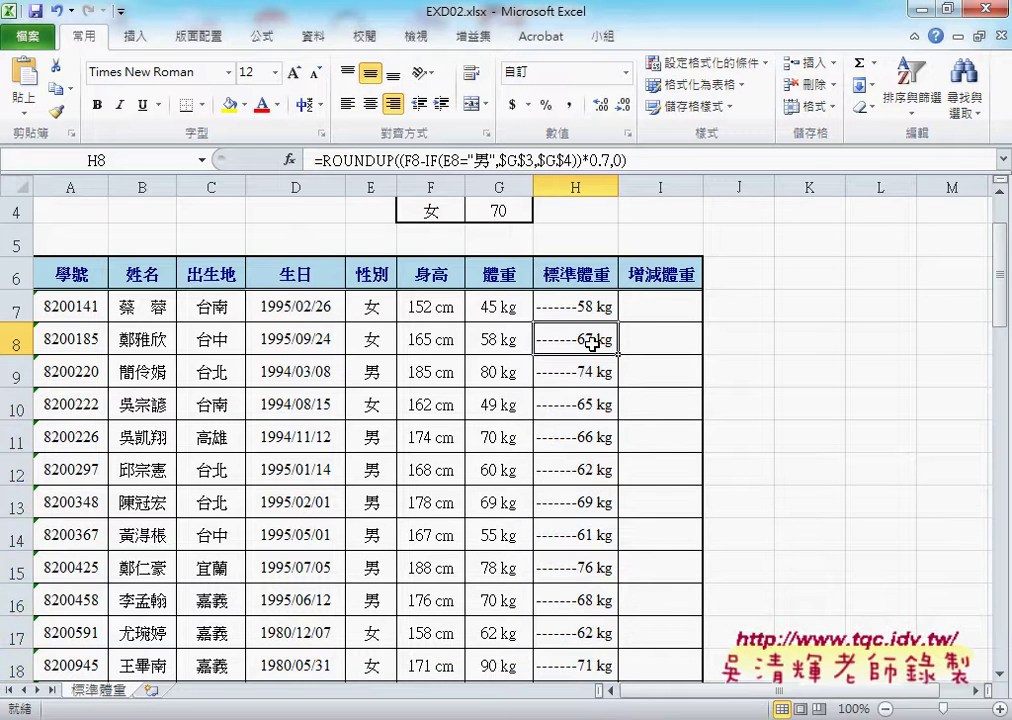
pyautogui.click(592, 373)
pyautogui.click(590, 404)
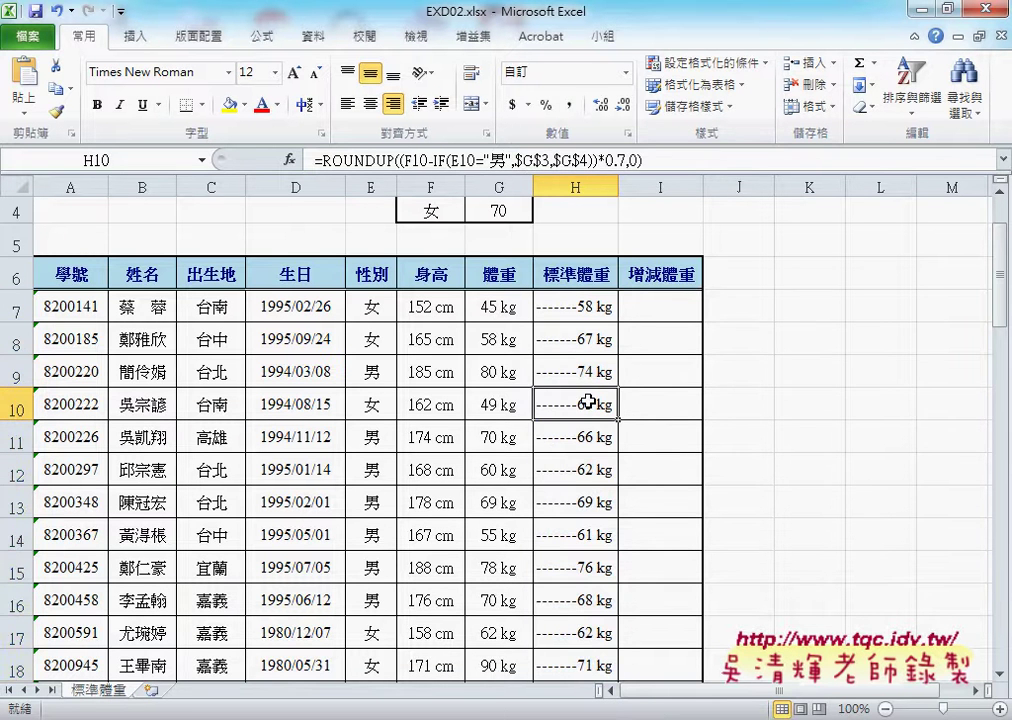
pyautogui.click(587, 438)
pyautogui.click(589, 314)
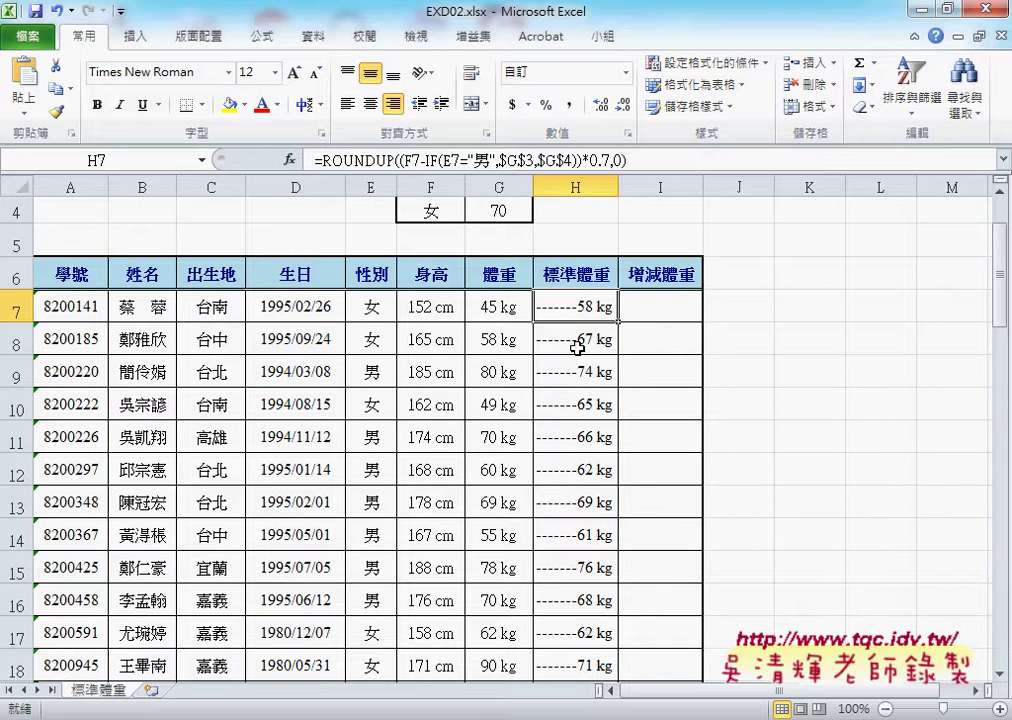
# - Re-check the copied formulas in H8, H9 and H10 one by one
pyautogui.click(577, 346)
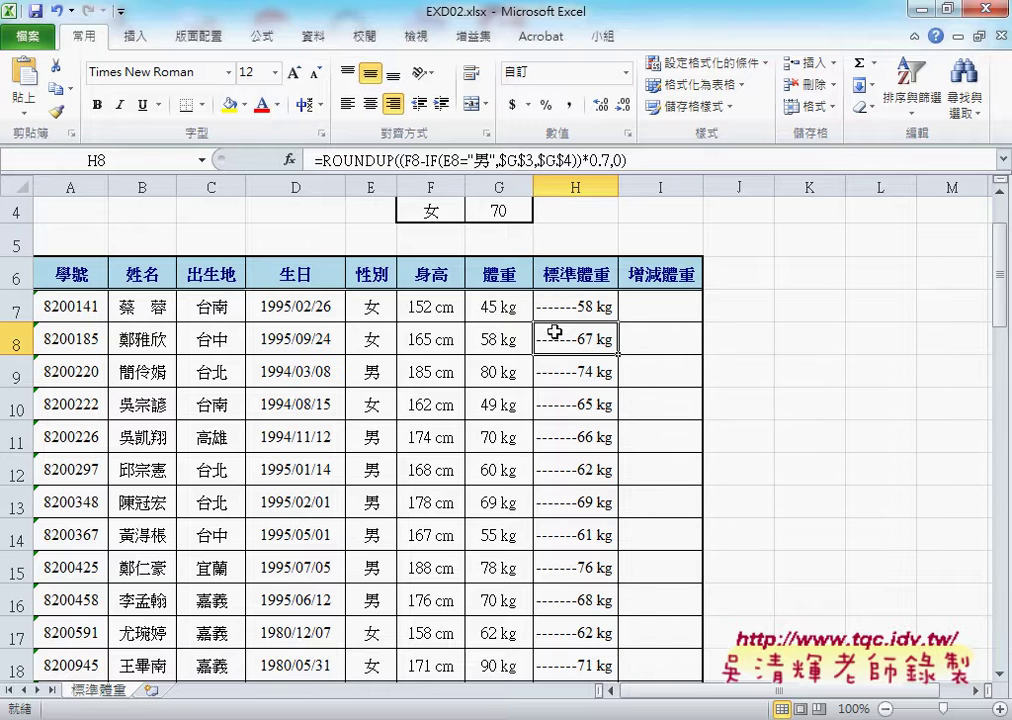
pyautogui.click(570, 372)
pyautogui.click(565, 405)
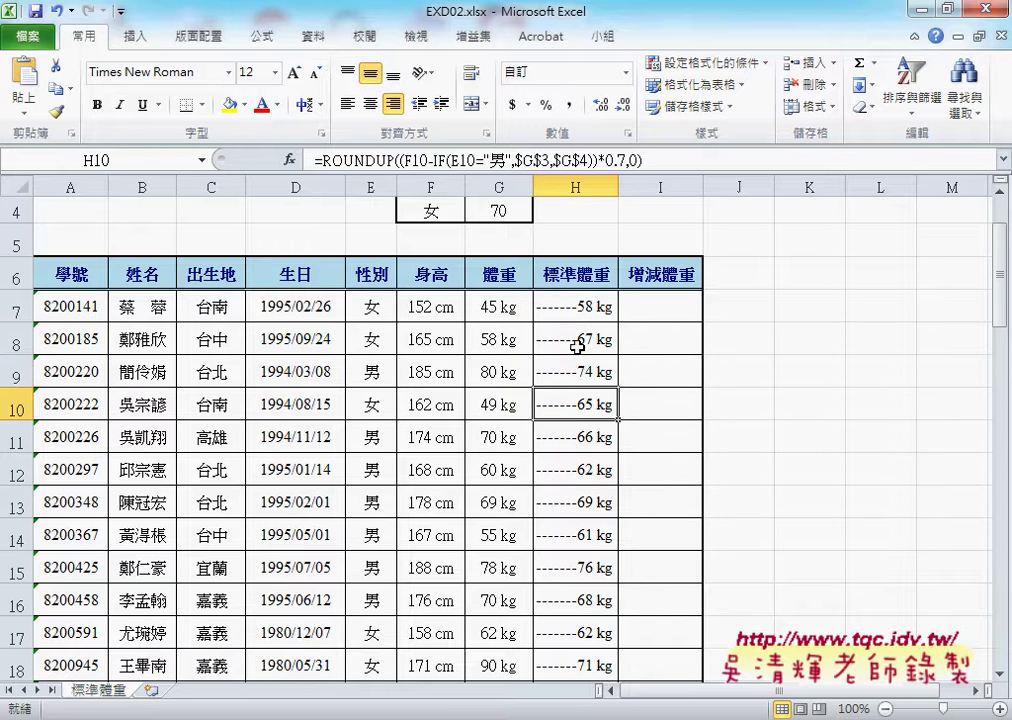
pyautogui.press('Up')
pyautogui.press('Up')
pyautogui.press('Up')
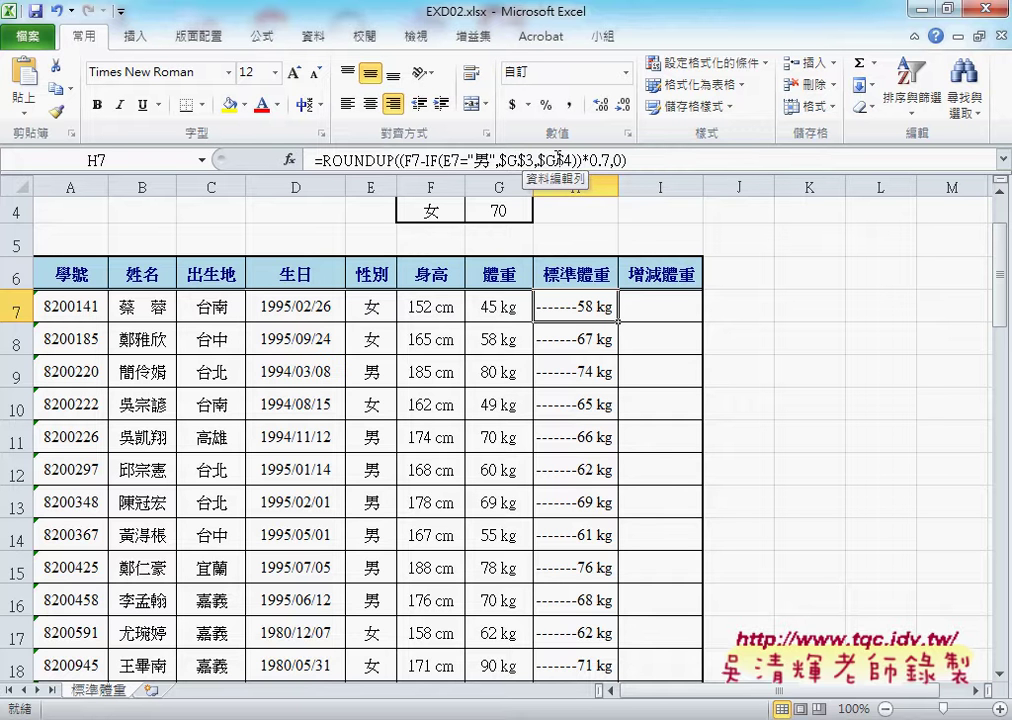
pyautogui.click(583, 340)
pyautogui.click(589, 368)
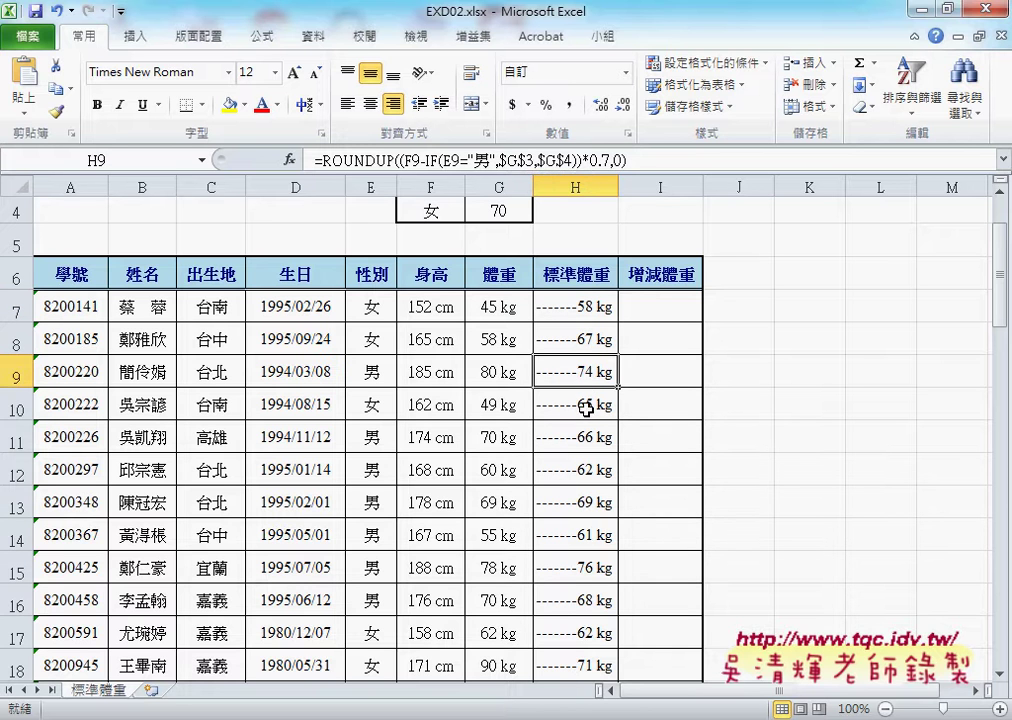
pyautogui.click(586, 408)
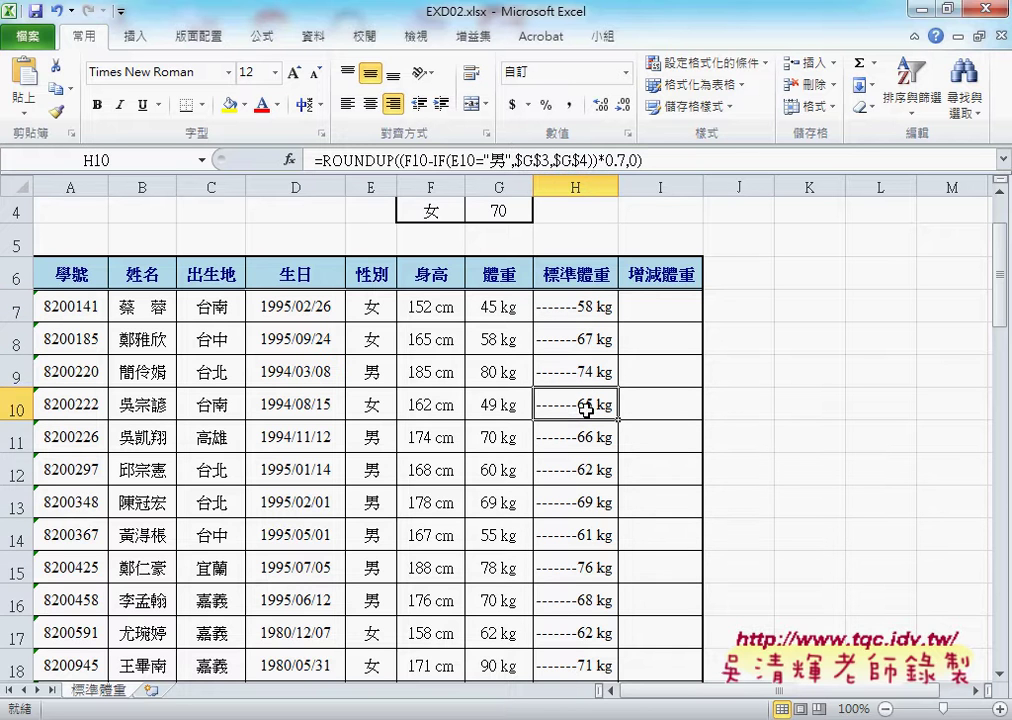
pyautogui.click(666, 308)
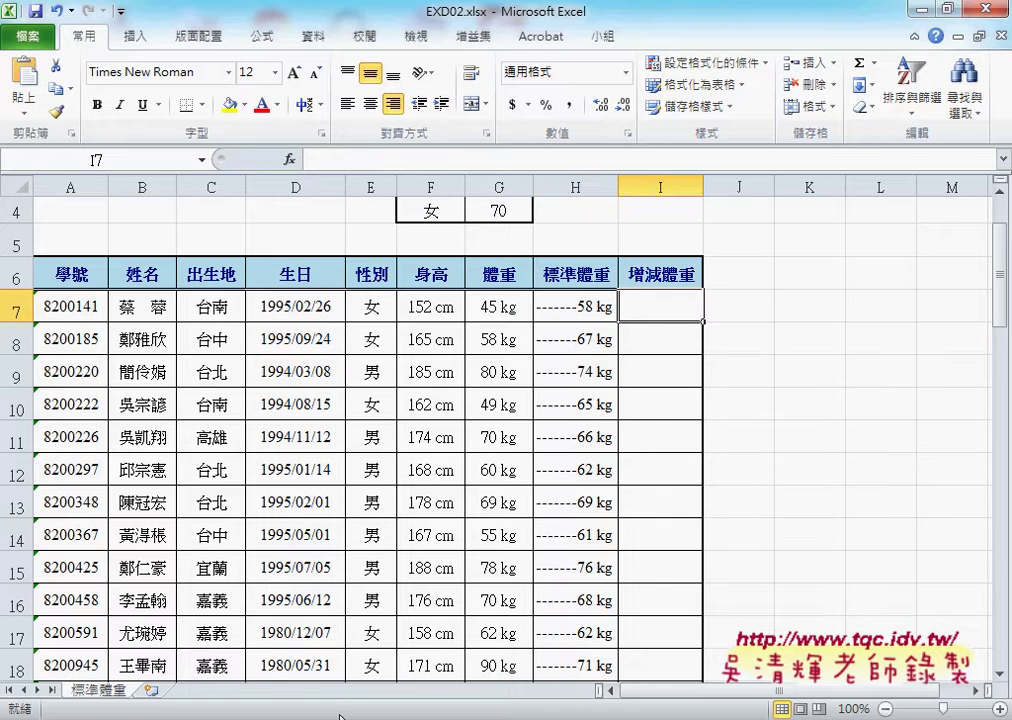
# - Enter =H7-G7 in I7 (13 kg) and fill it down column I
pyautogui.click(320, 535)
pyautogui.click(418, 160)
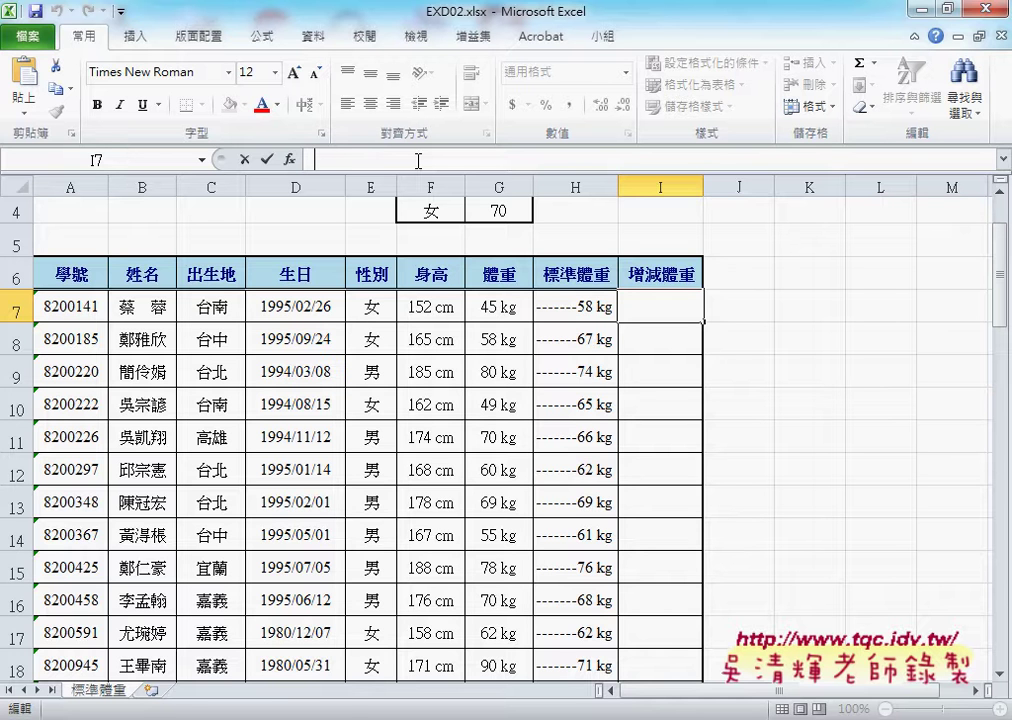
pyautogui.write('=')
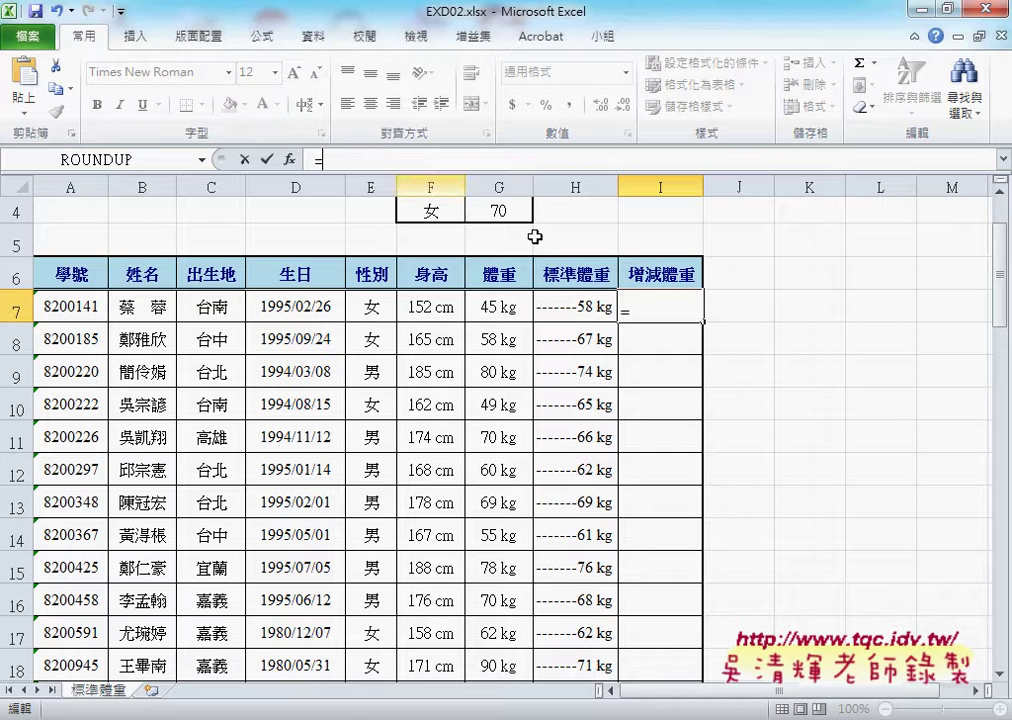
pyautogui.click(577, 310)
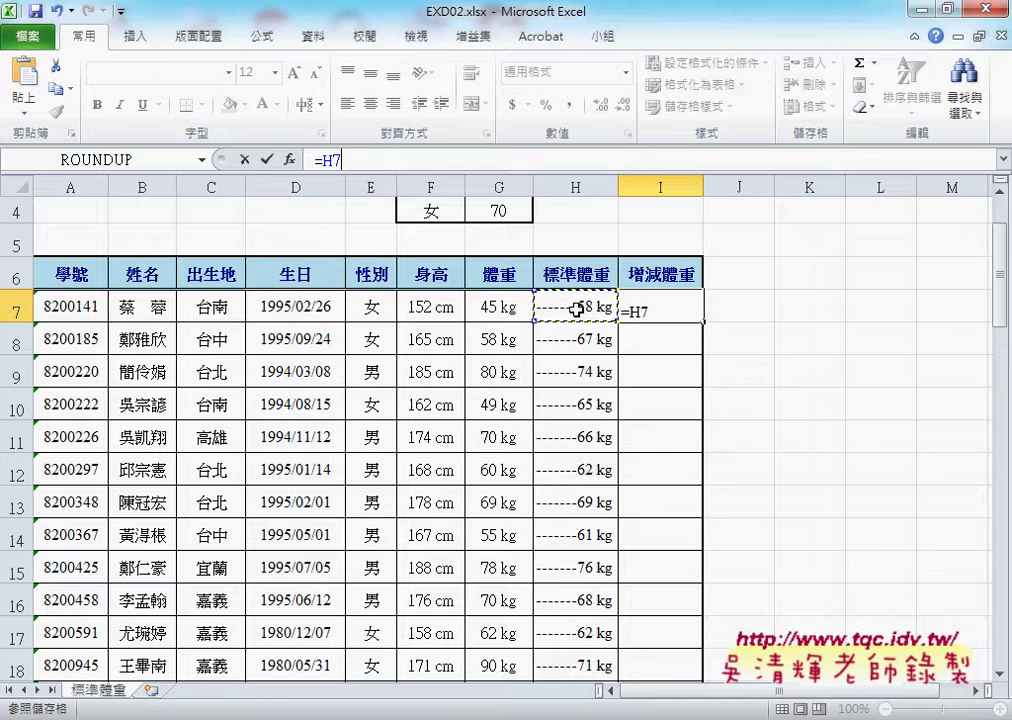
pyautogui.write('-')
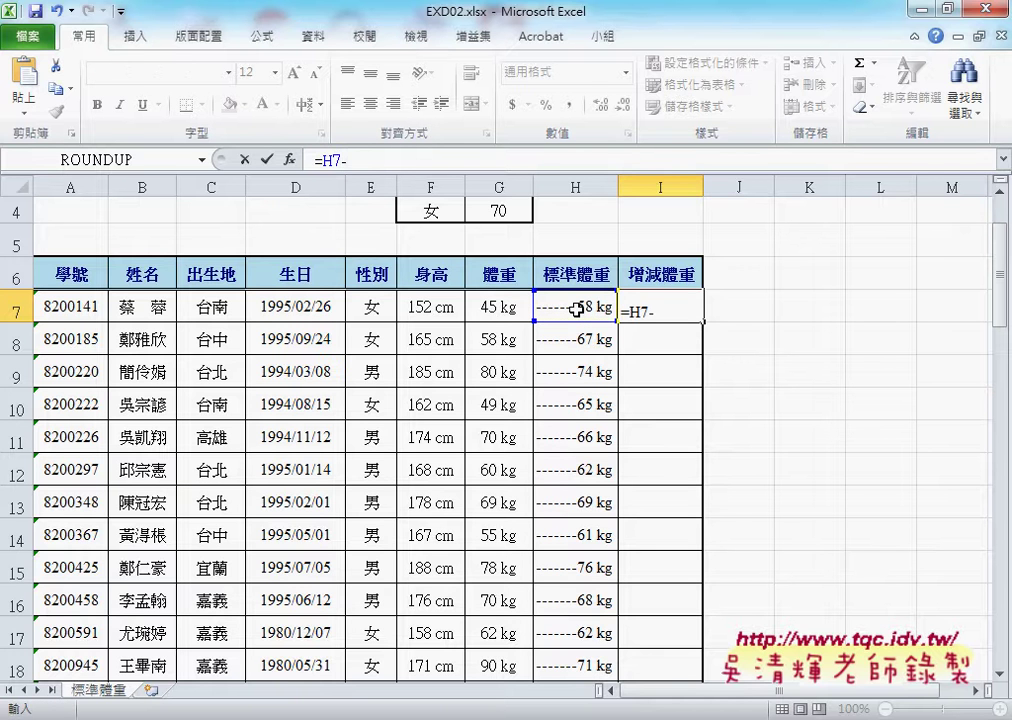
pyautogui.click(512, 310)
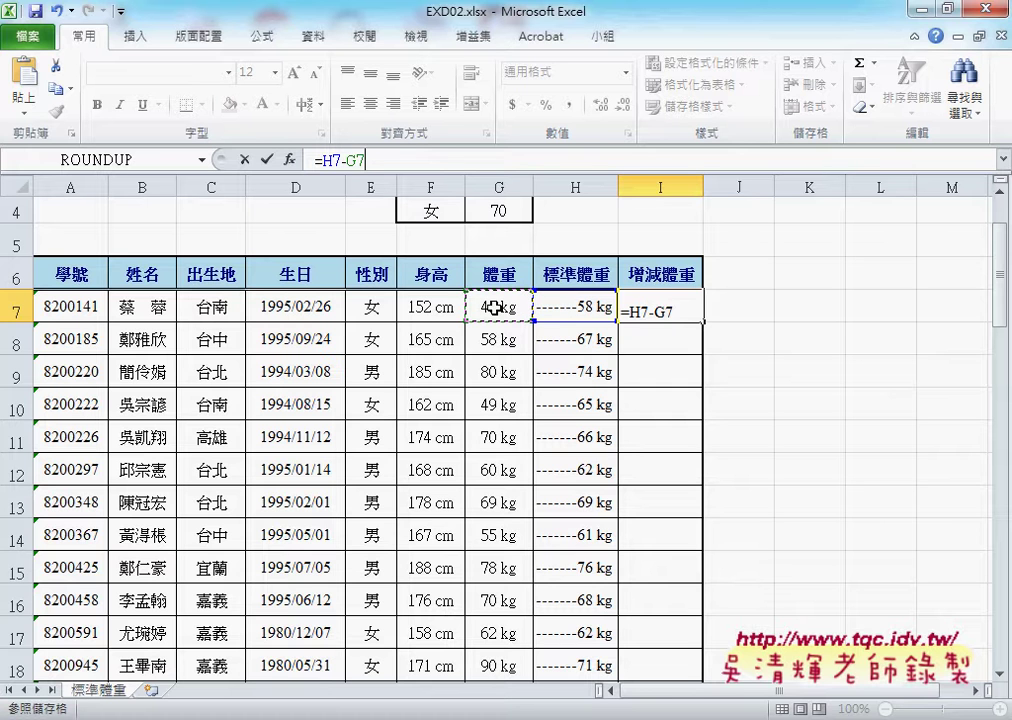
pyautogui.click(267, 160)
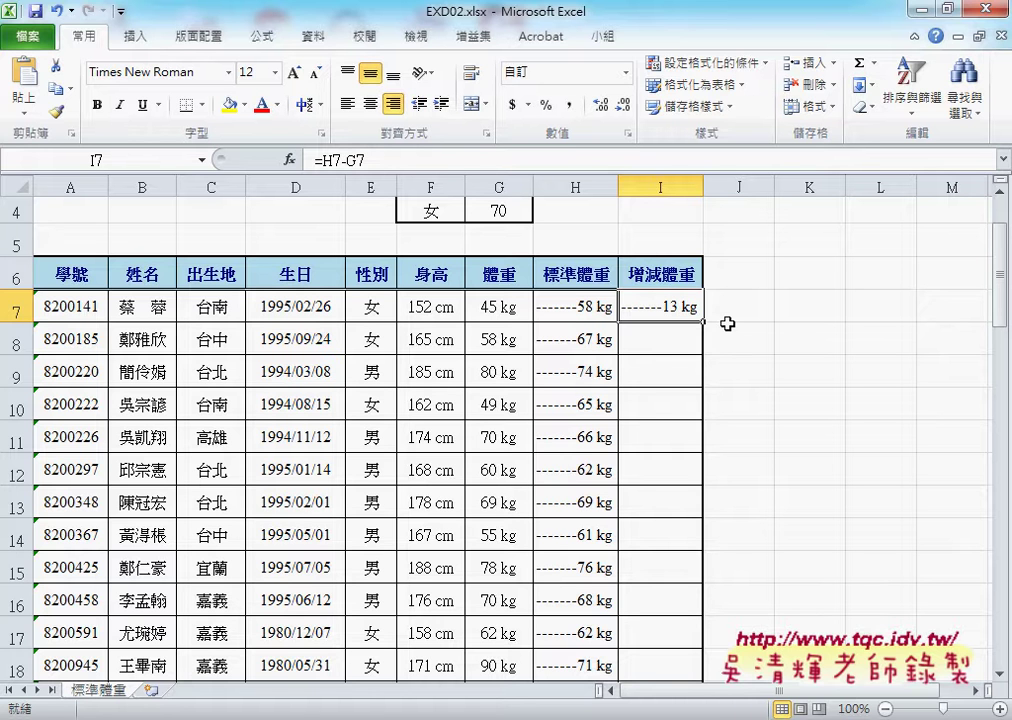
pyautogui.moveTo(656, 321)
pyautogui.mouseDown()
pyautogui.moveTo(672, 322)
pyautogui.moveTo(682, 290)
pyautogui.moveTo(705, 300)
pyautogui.mouseUp()
pyautogui.doubleClick(703, 323)
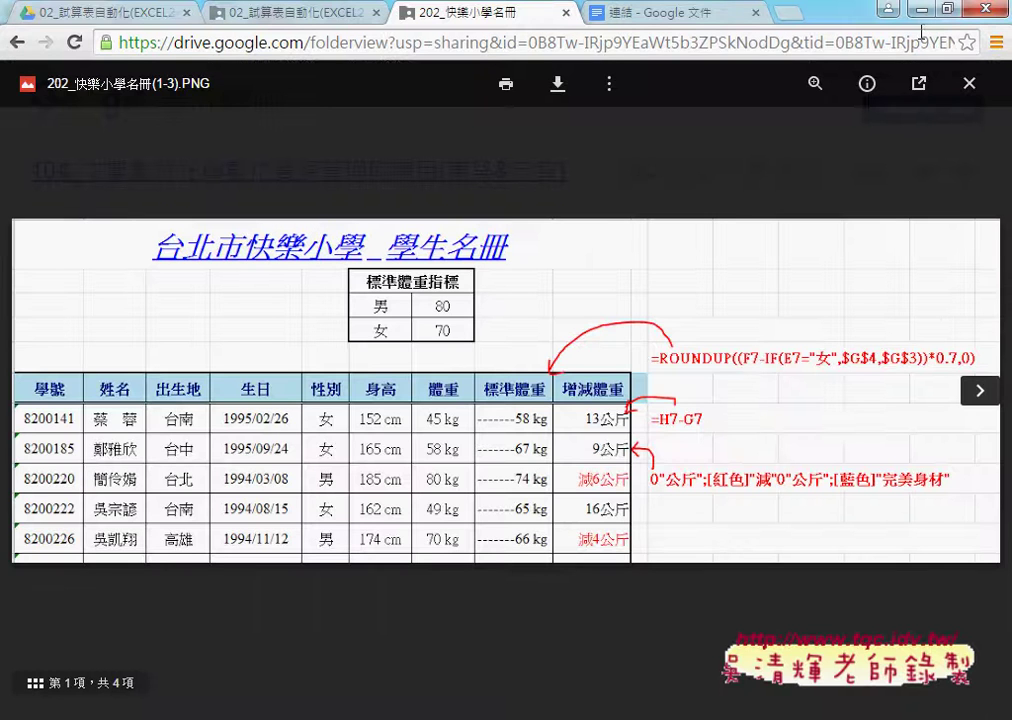
# - Close the 202_快樂小學名冊(1-3).PNG image, go back to the 雲端白板 folder, and minimize Chrome
pyautogui.click(970, 84)
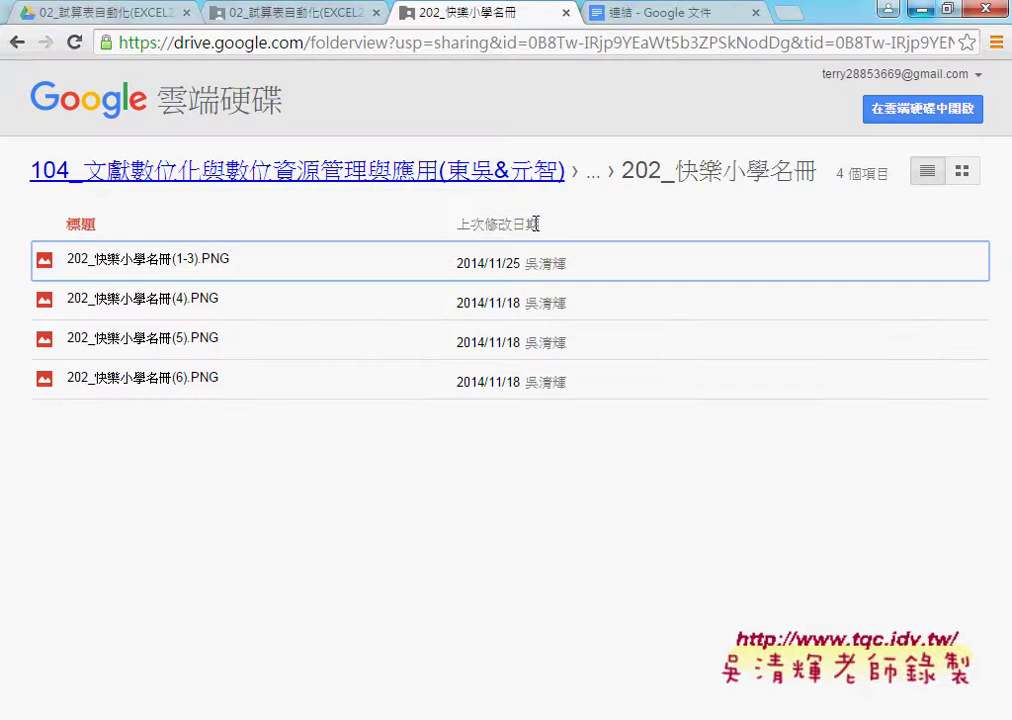
pyautogui.click(15, 45)
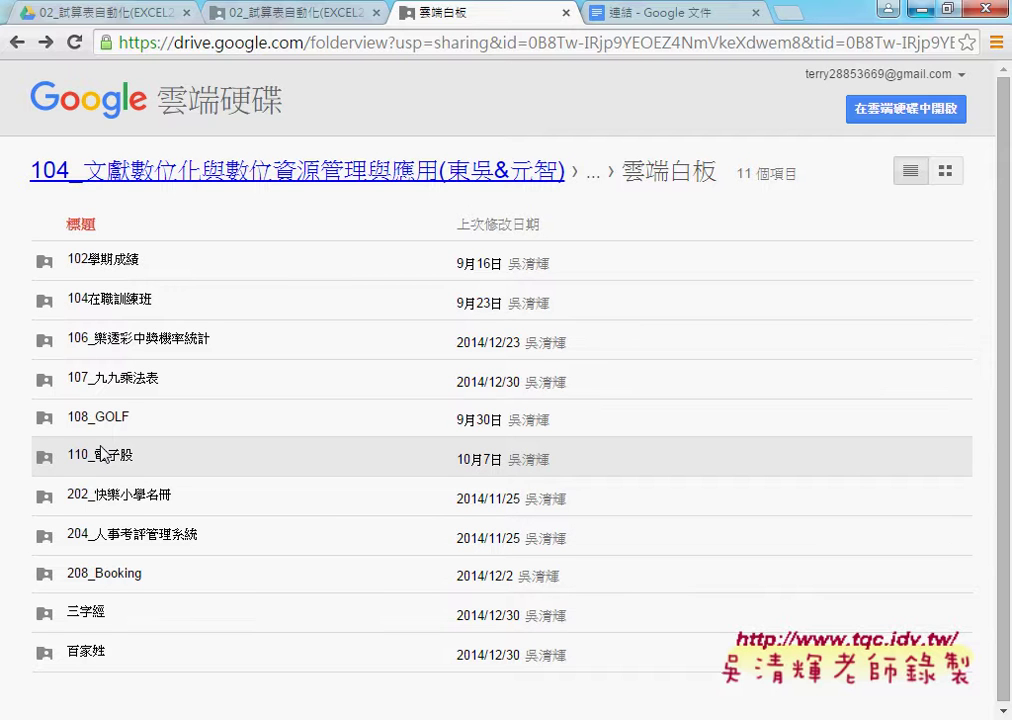
pyautogui.click(922, 12)
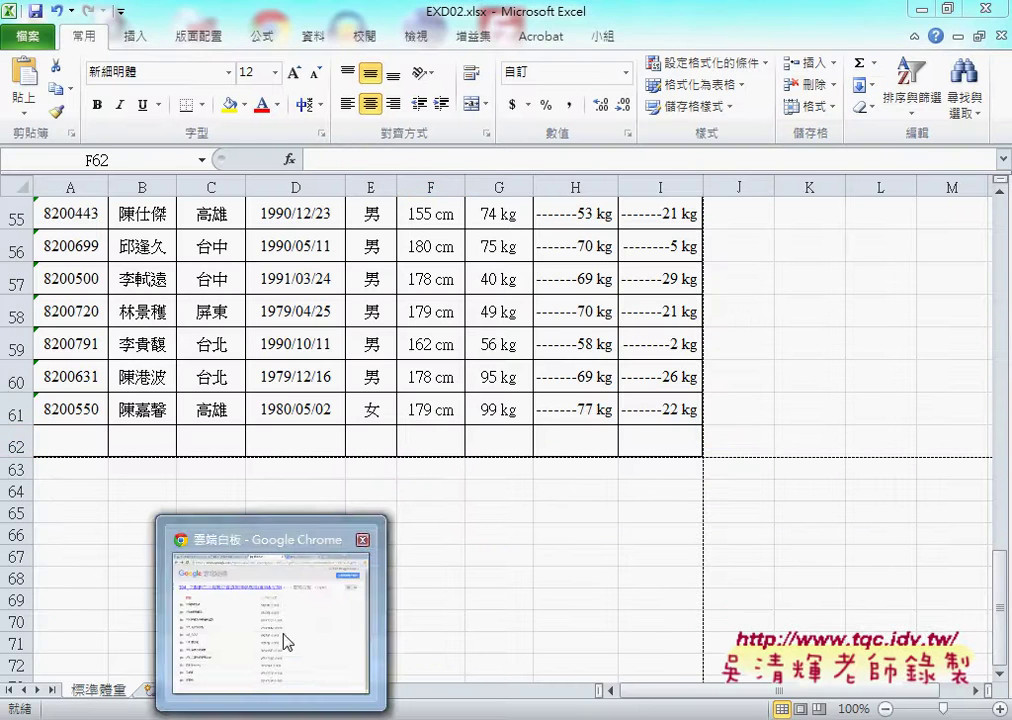
# - In the exam PDF, underline requirement 3's key terms 正數, 公斤, 負數, 紅色, 減, 零 and 藍
pyautogui.click(285, 643)
pyautogui.click(290, 20)
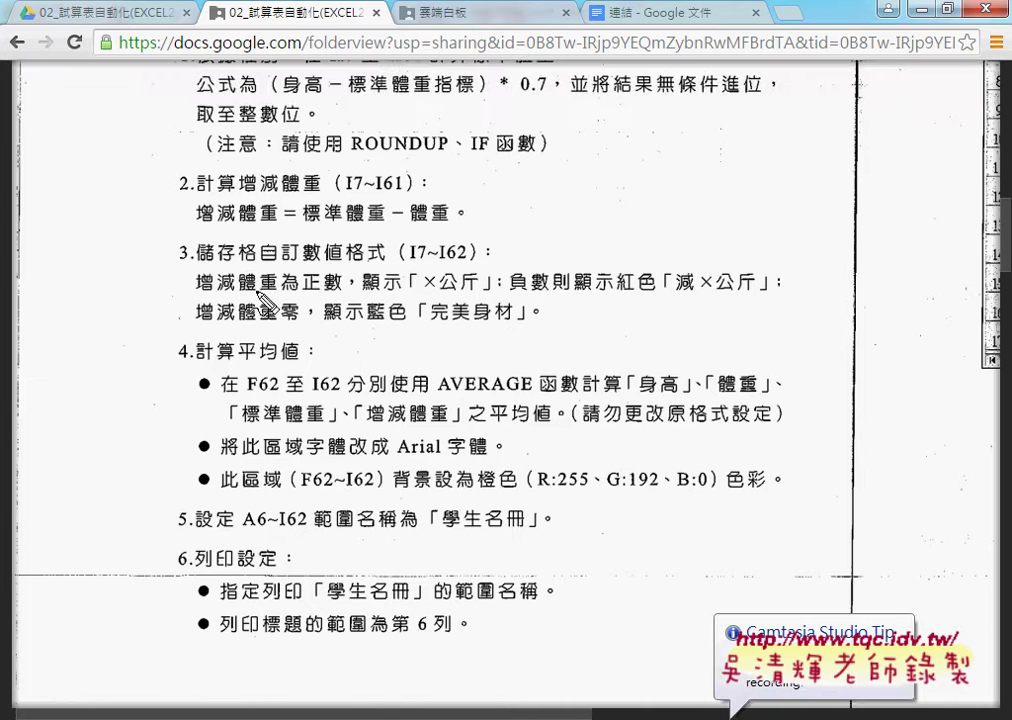
pyautogui.moveTo(306, 296); pyautogui.dragTo(336, 297)
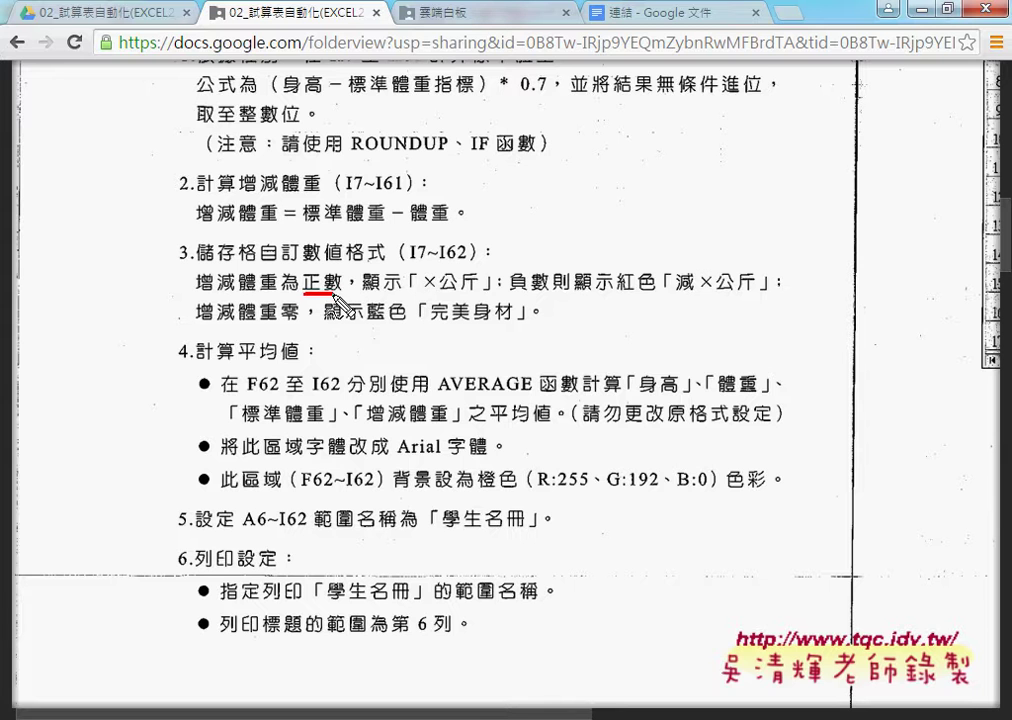
pyautogui.moveTo(420, 294); pyautogui.dragTo(478, 296)
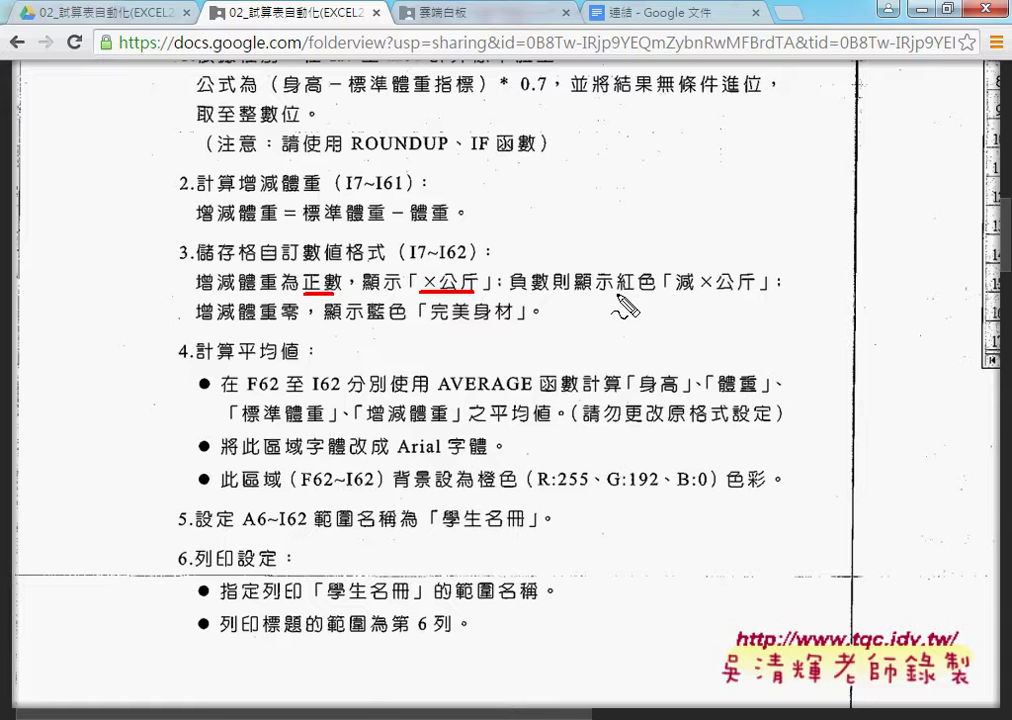
pyautogui.moveTo(510, 292); pyautogui.dragTo(547, 291)
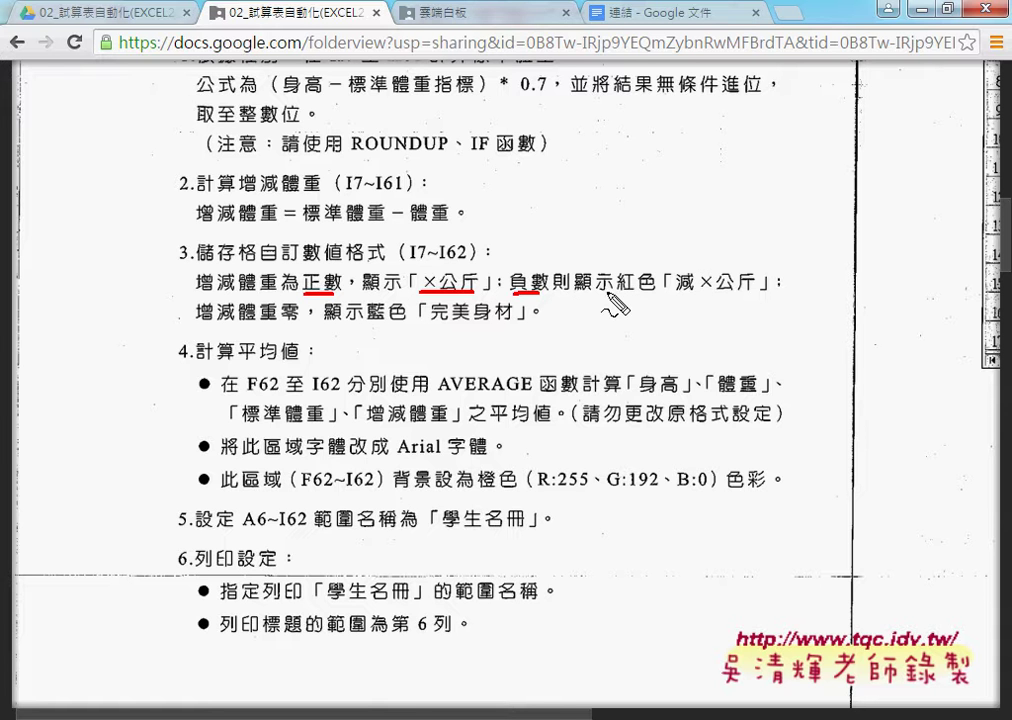
pyautogui.moveTo(626, 292); pyautogui.dragTo(656, 293)
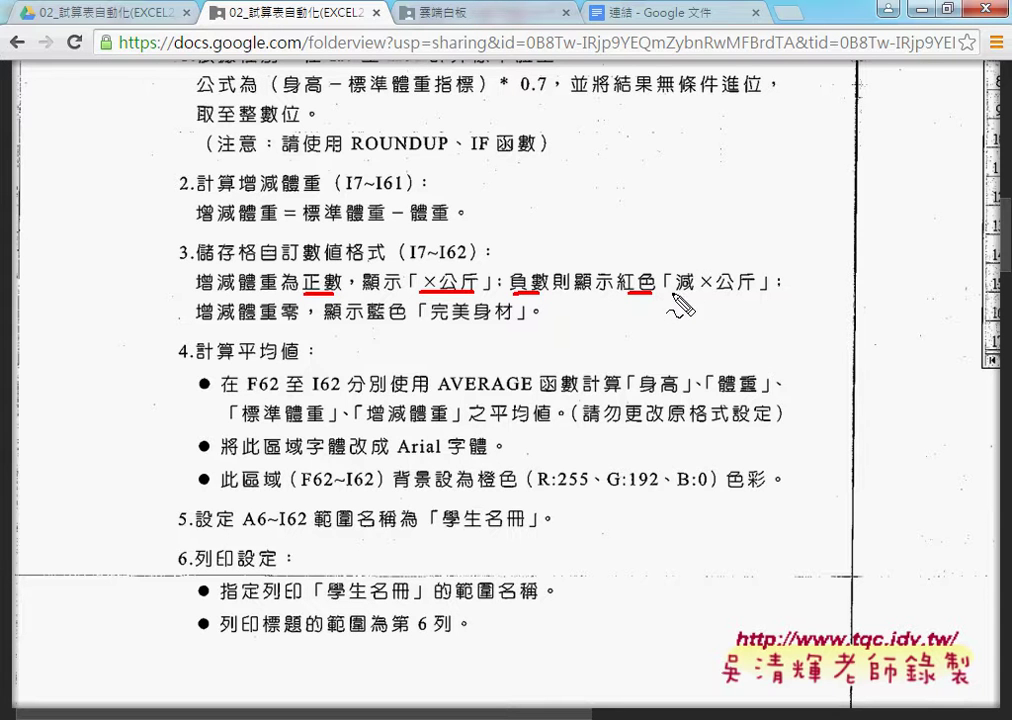
pyautogui.moveTo(675, 291); pyautogui.dragTo(755, 292)
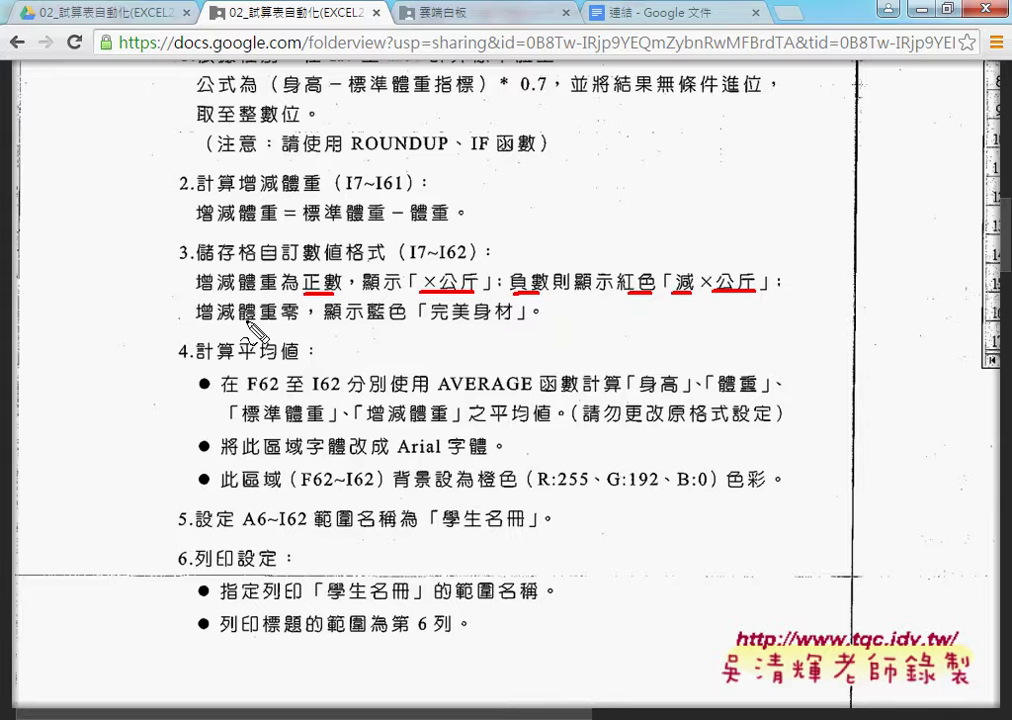
pyautogui.moveTo(278, 323); pyautogui.dragTo(298, 322)
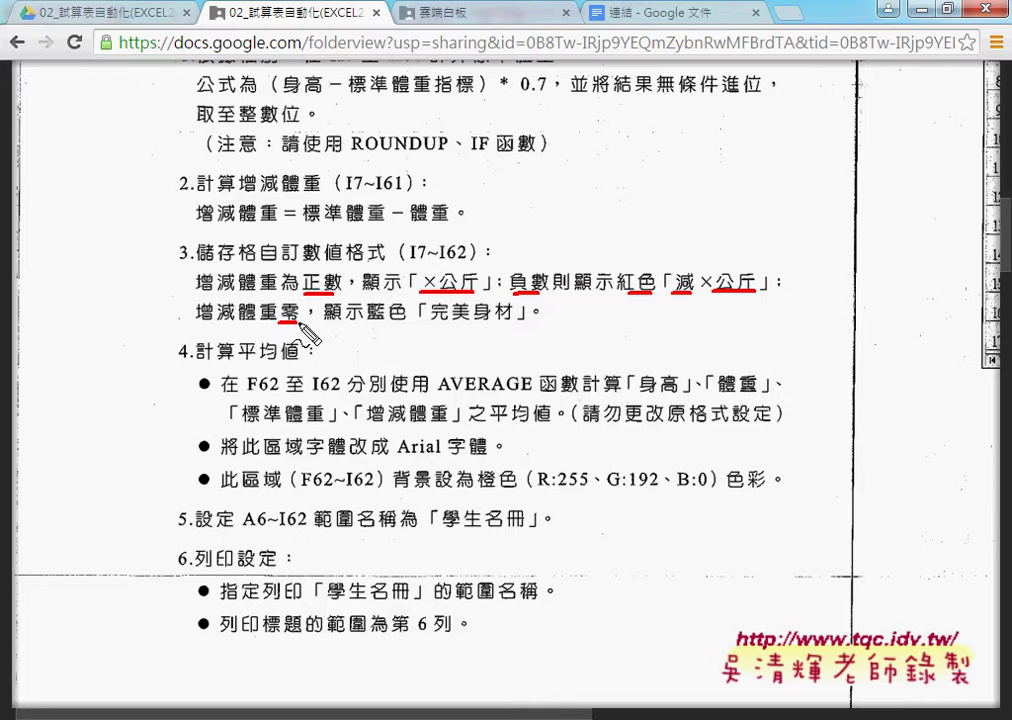
pyautogui.moveTo(370, 323); pyautogui.dragTo(510, 321)
pyautogui.press('Escape')
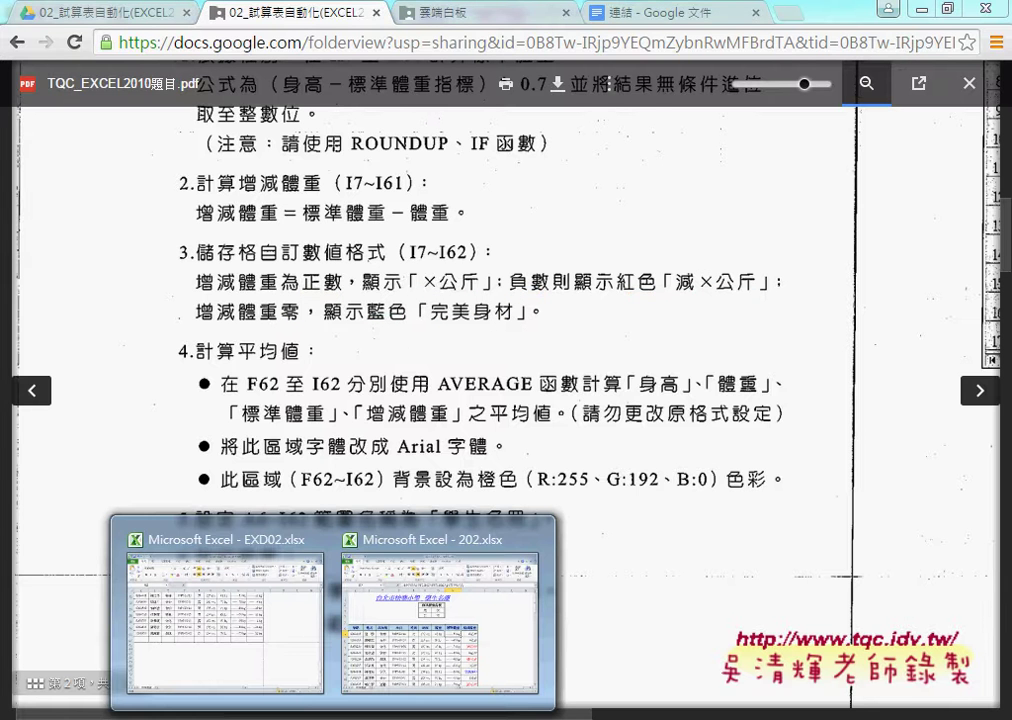
# - Return to the EXD02 workbook and select the first weight-difference cell, I7
pyautogui.click(271, 648)
pyautogui.scroll(4, 673, 256)
pyautogui.scroll(6, 673, 258)
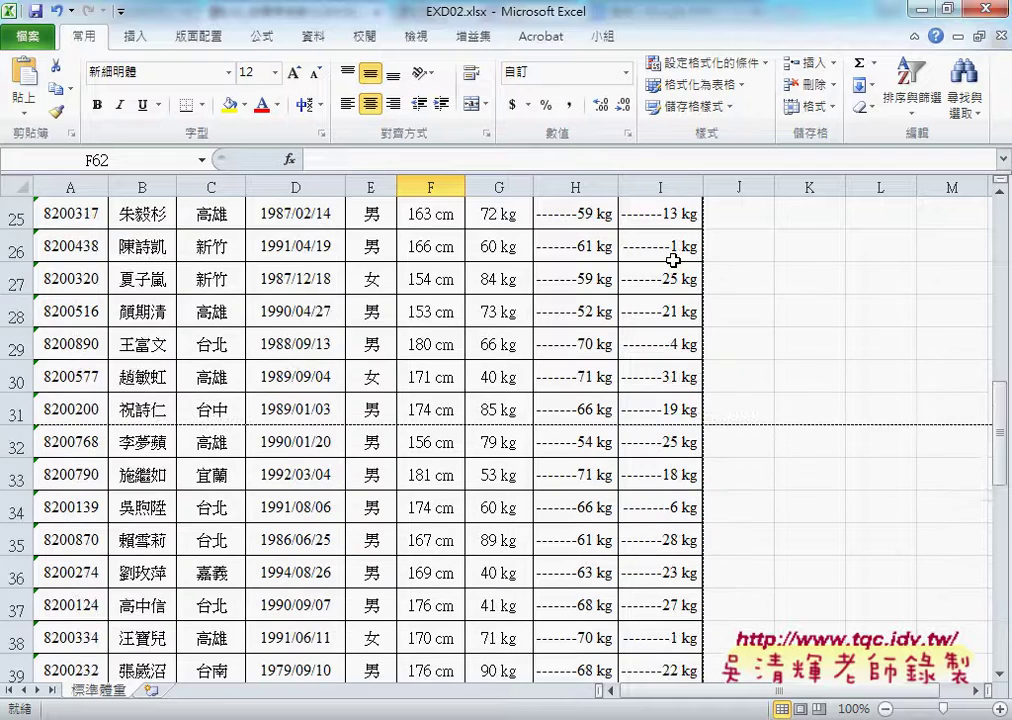
pyautogui.scroll(8, 673, 259)
pyautogui.click(673, 402)
pyautogui.scroll(-2, 778, 401)
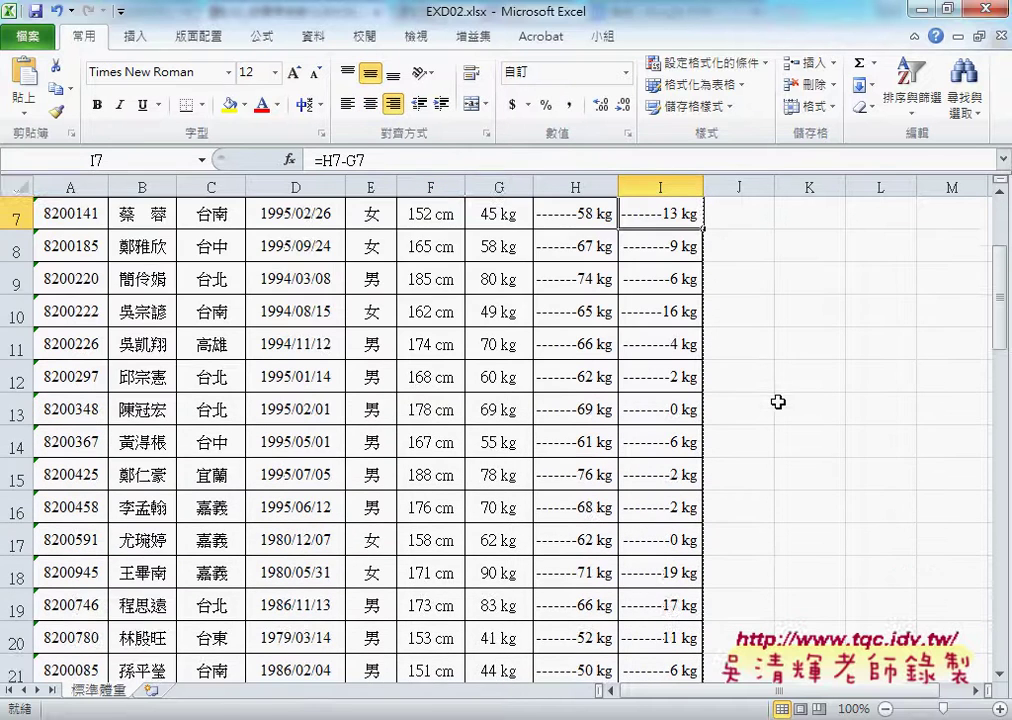
pyautogui.scroll(1, 748, 348)
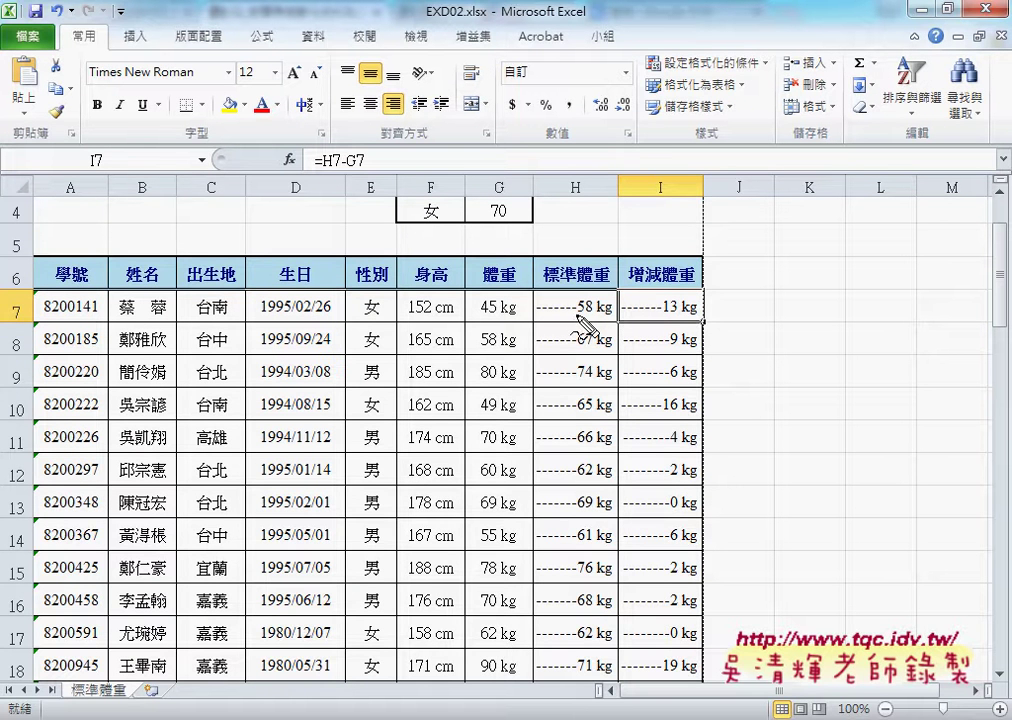
# - Annotate that I7's 13 comes from H7's 58 kg minus G7's 45 kg, and circle I9's 6
pyautogui.moveTo(577, 316); pyautogui.dragTo(604, 314)
pyautogui.moveTo(479, 316); pyautogui.dragTo(497, 316)
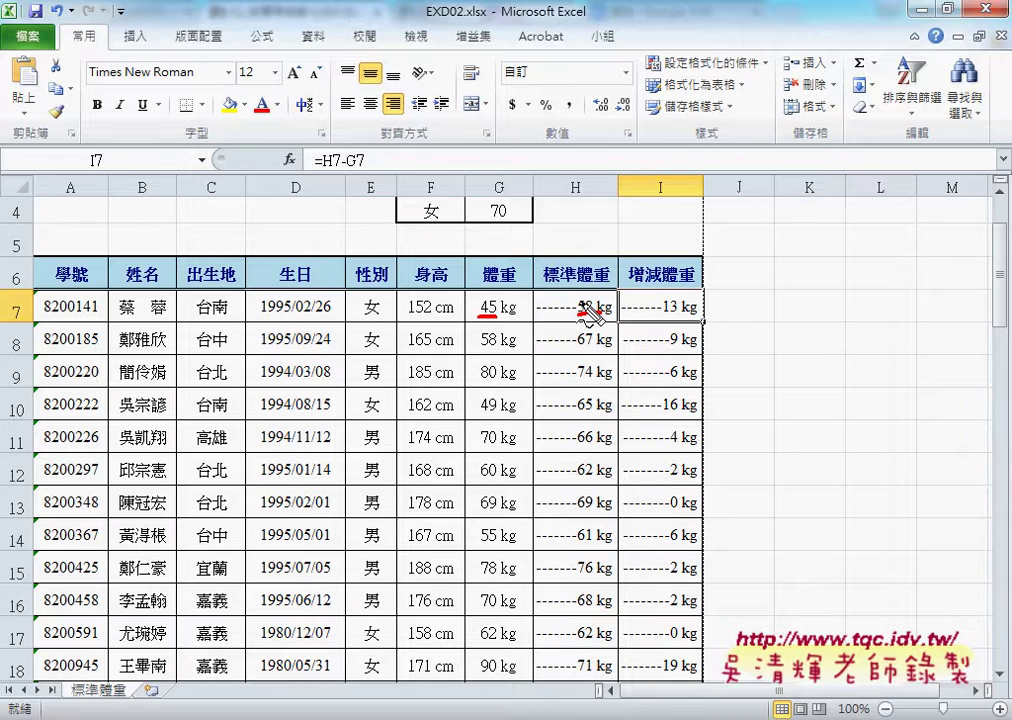
pyautogui.moveTo(584, 308)
pyautogui.mouseDown()
pyautogui.moveTo(500, 292)
pyautogui.moveTo(515, 293)
pyautogui.mouseUp()
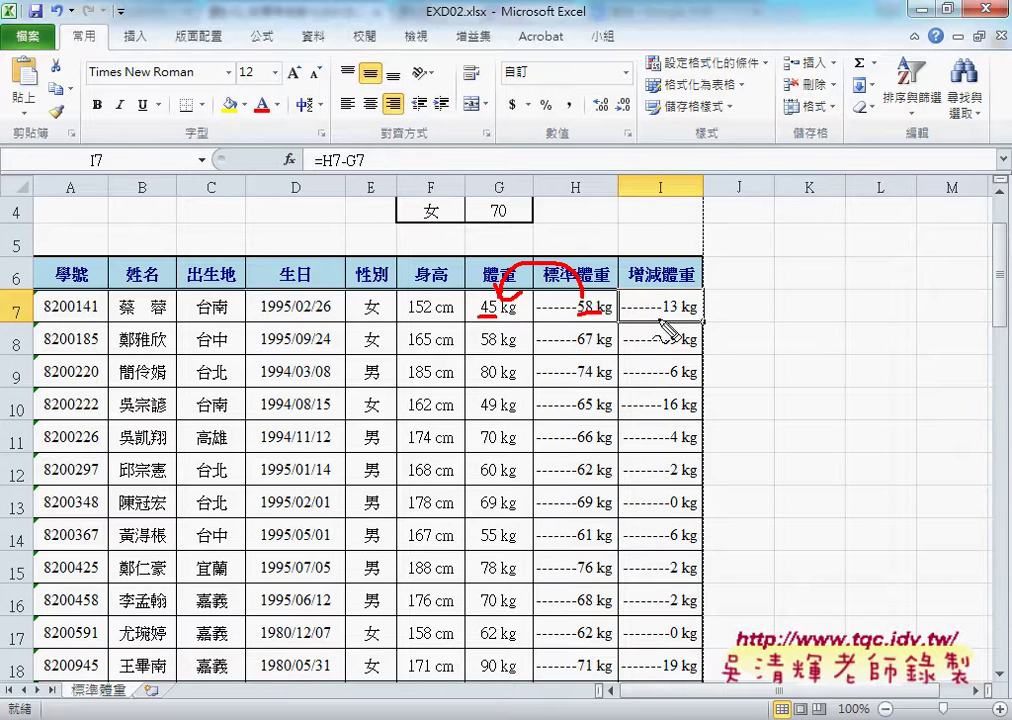
pyautogui.moveTo(660, 317); pyautogui.dragTo(676, 316)
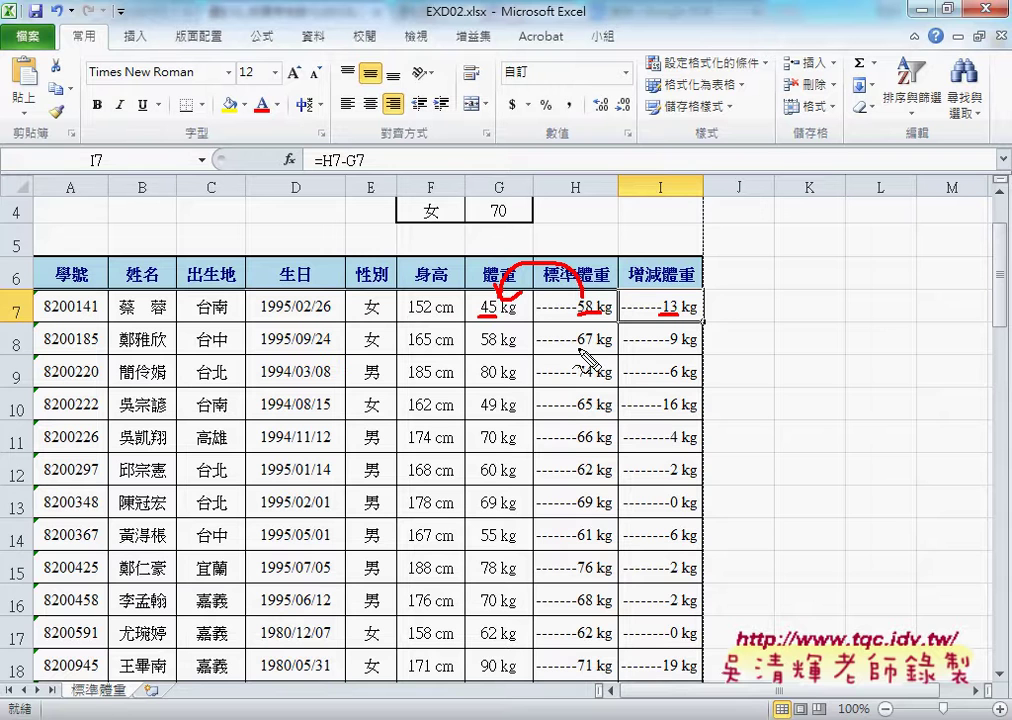
pyautogui.moveTo(577, 347)
pyautogui.mouseDown()
pyautogui.moveTo(591, 347)
pyautogui.moveTo(592, 381)
pyautogui.mouseUp()
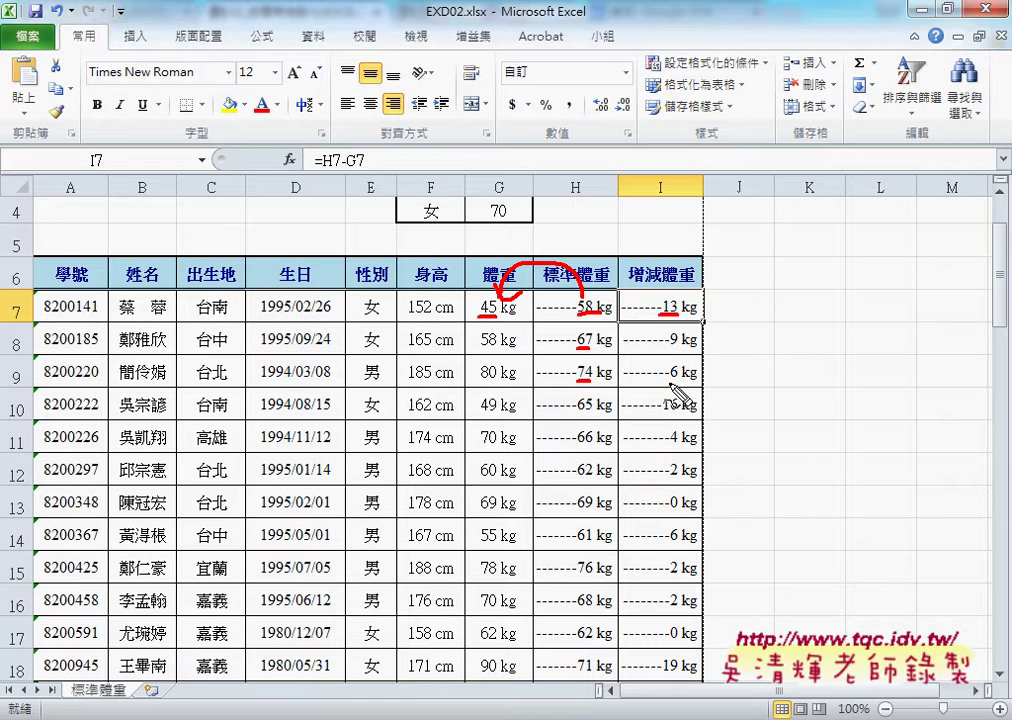
pyautogui.moveTo(672, 364)
pyautogui.mouseDown()
pyautogui.moveTo(665, 382)
pyautogui.moveTo(683, 383)
pyautogui.mouseUp()
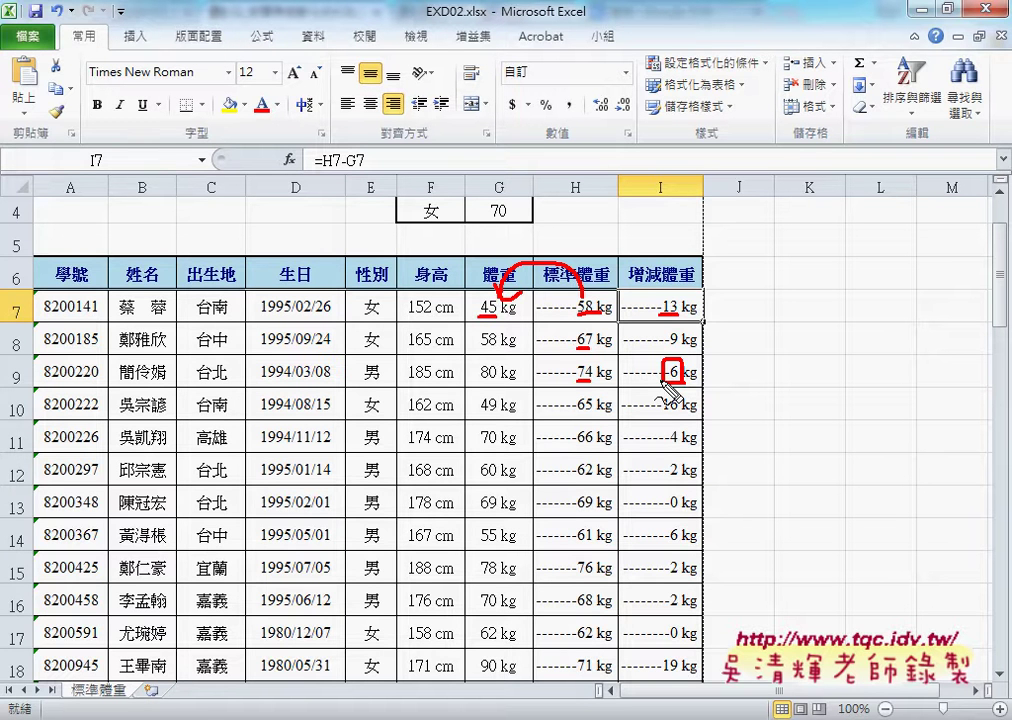
pyautogui.press('Escape')
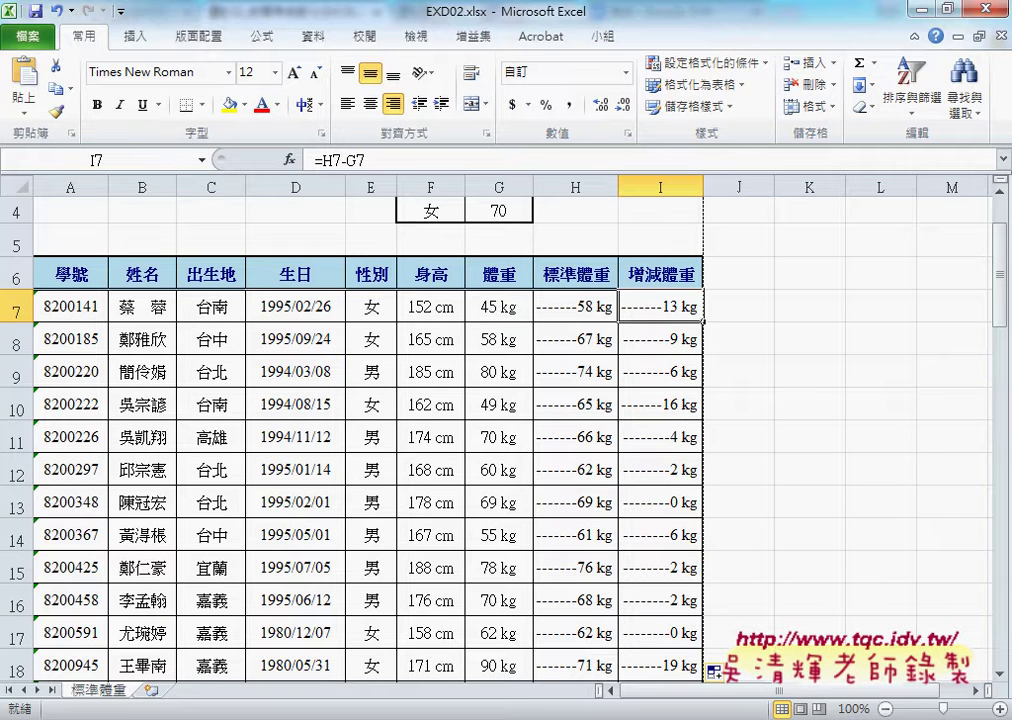
pyautogui.click(407, 655)
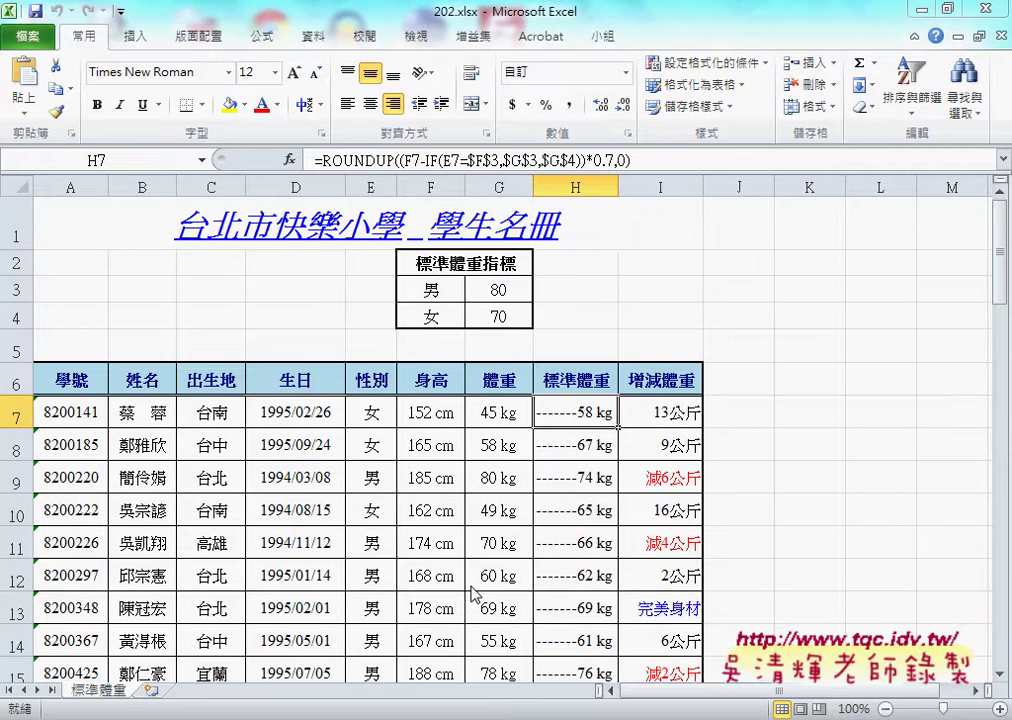
pyautogui.scroll(-1, 558, 519)
pyautogui.scroll(-1, 560, 507)
pyautogui.click(685, 220)
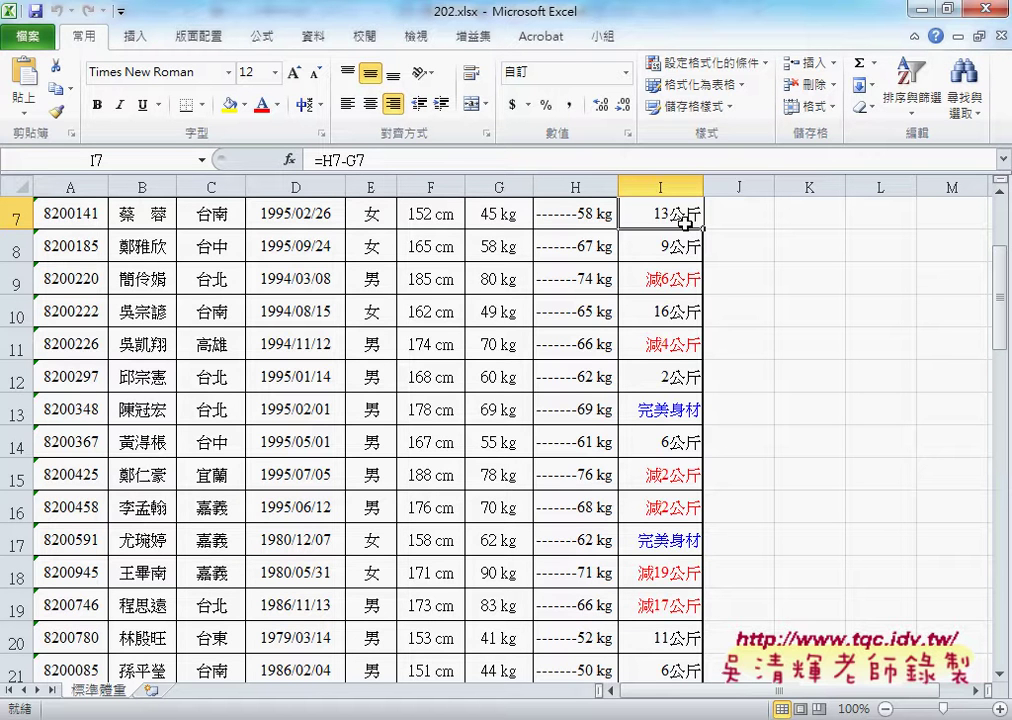
pyautogui.click(676, 412)
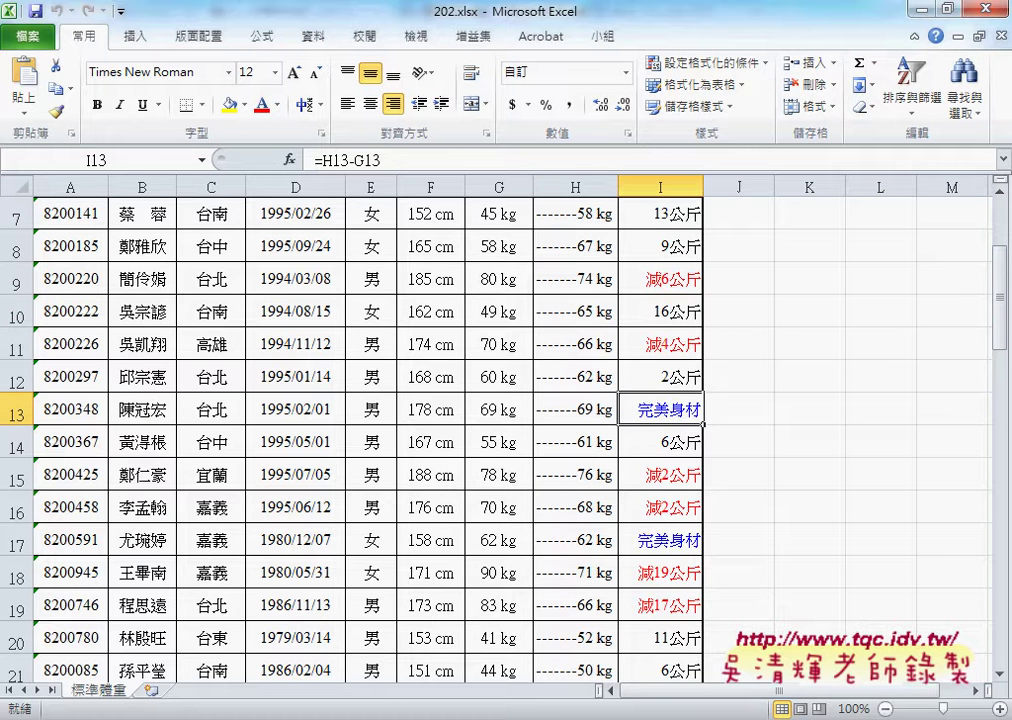
pyautogui.click(291, 668)
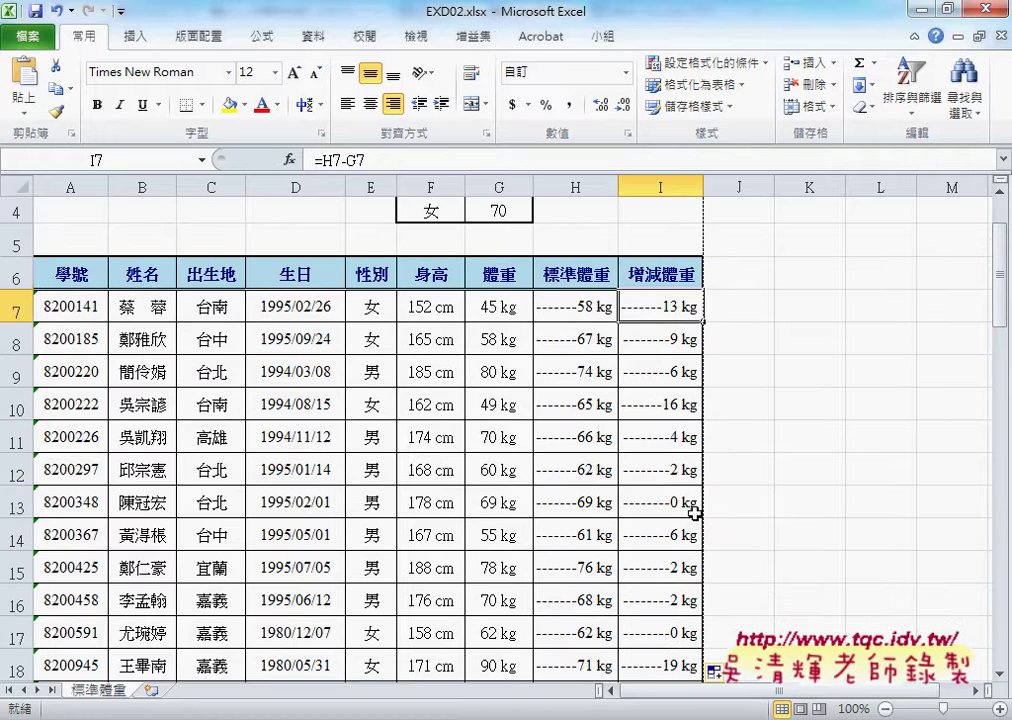
# - Check I13's formula, then select the weight differences from I7 through I61
pyautogui.click(690, 507)
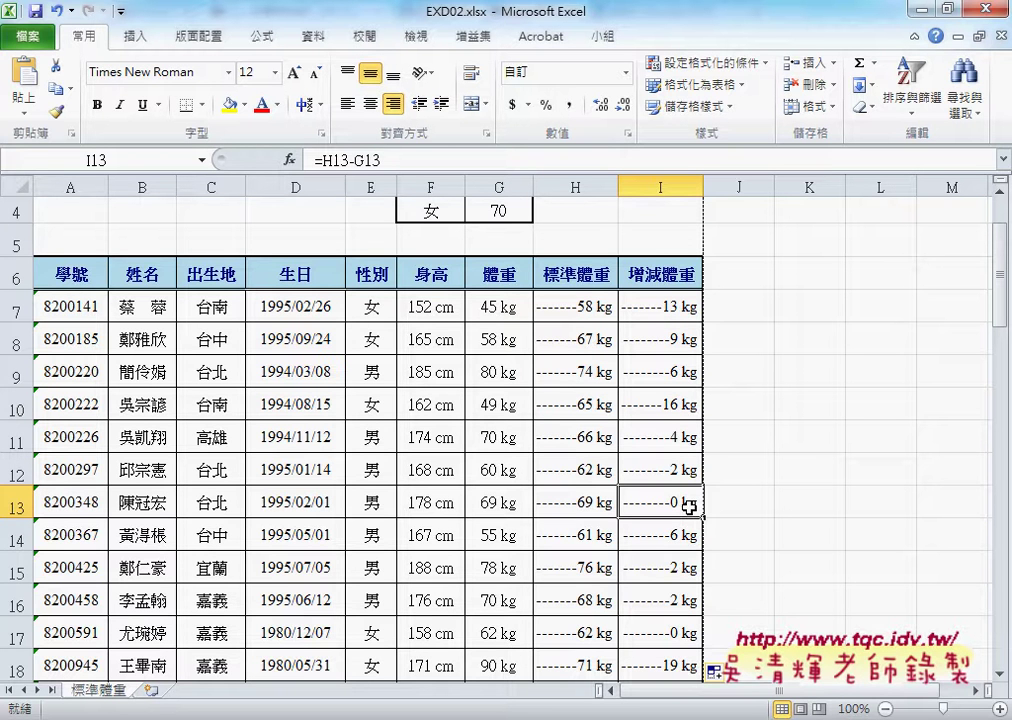
pyautogui.click(672, 307)
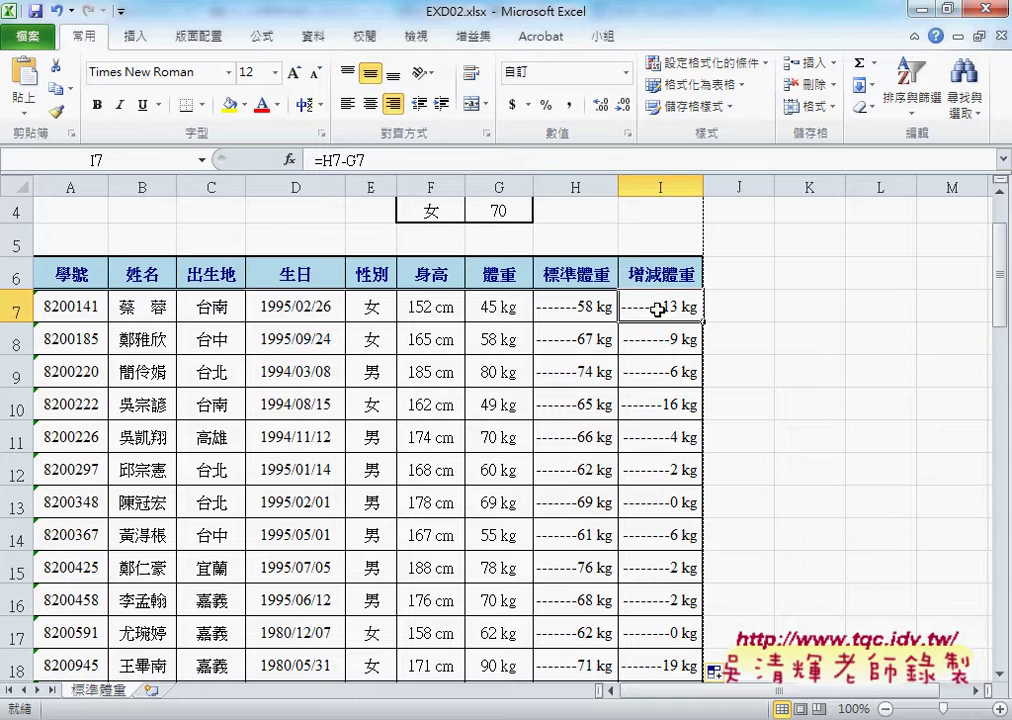
pyautogui.scroll(-9, 672, 388)
pyautogui.scroll(-1, 670, 388)
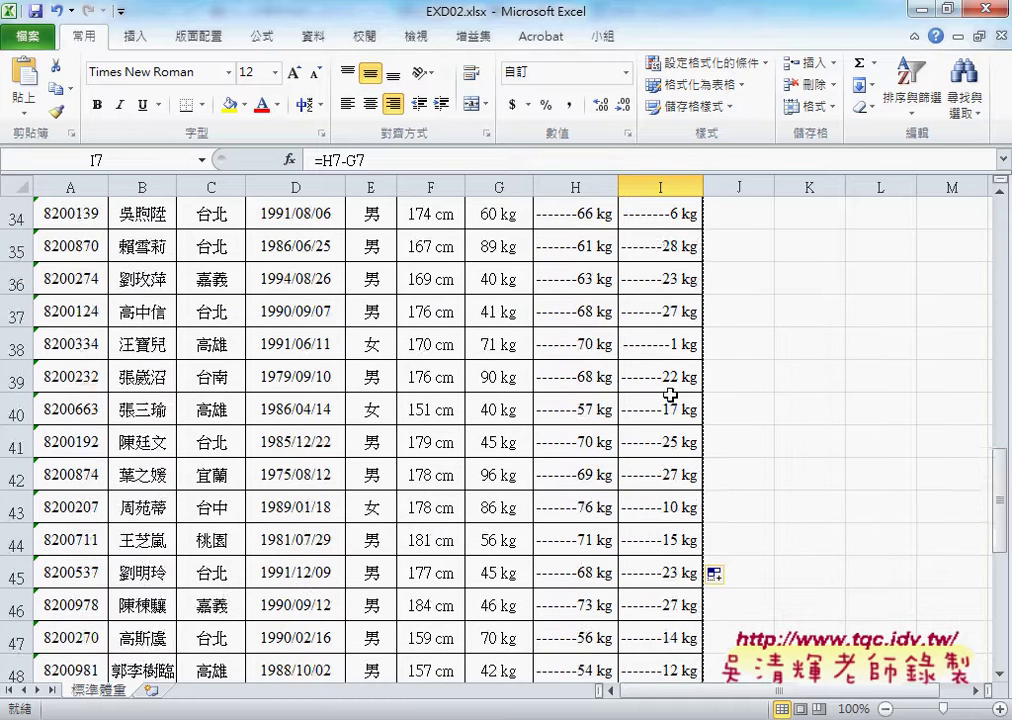
pyautogui.scroll(-6, 670, 388)
pyautogui.scroll(-1, 670, 388)
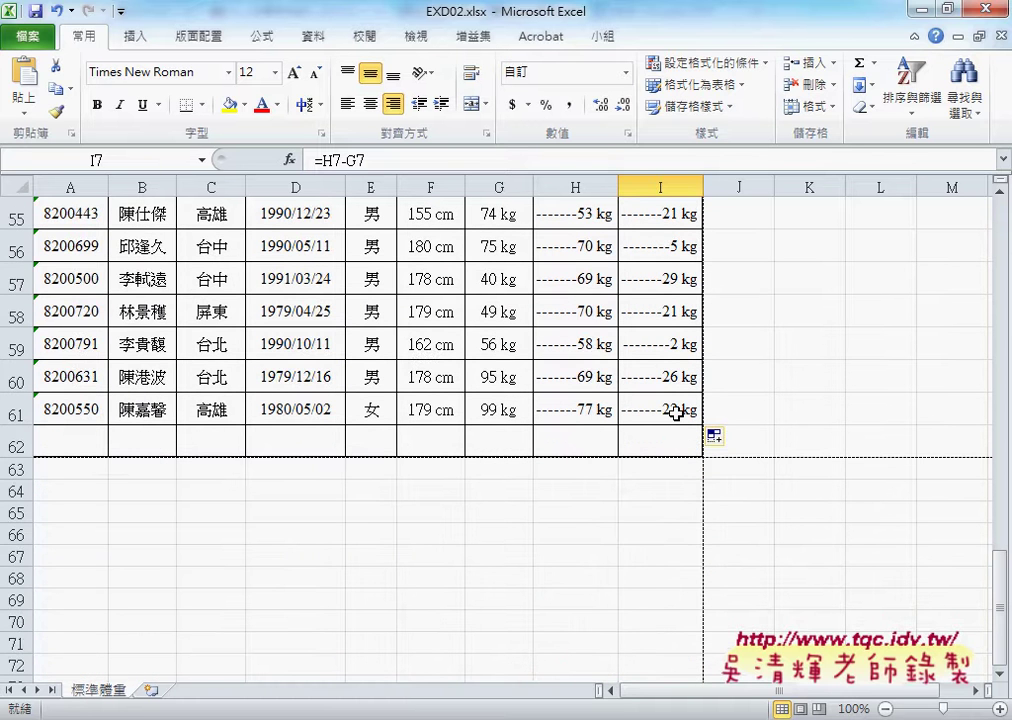
pyautogui.keyDown('shift'); pyautogui.click(677, 412); pyautogui.keyUp('shift')
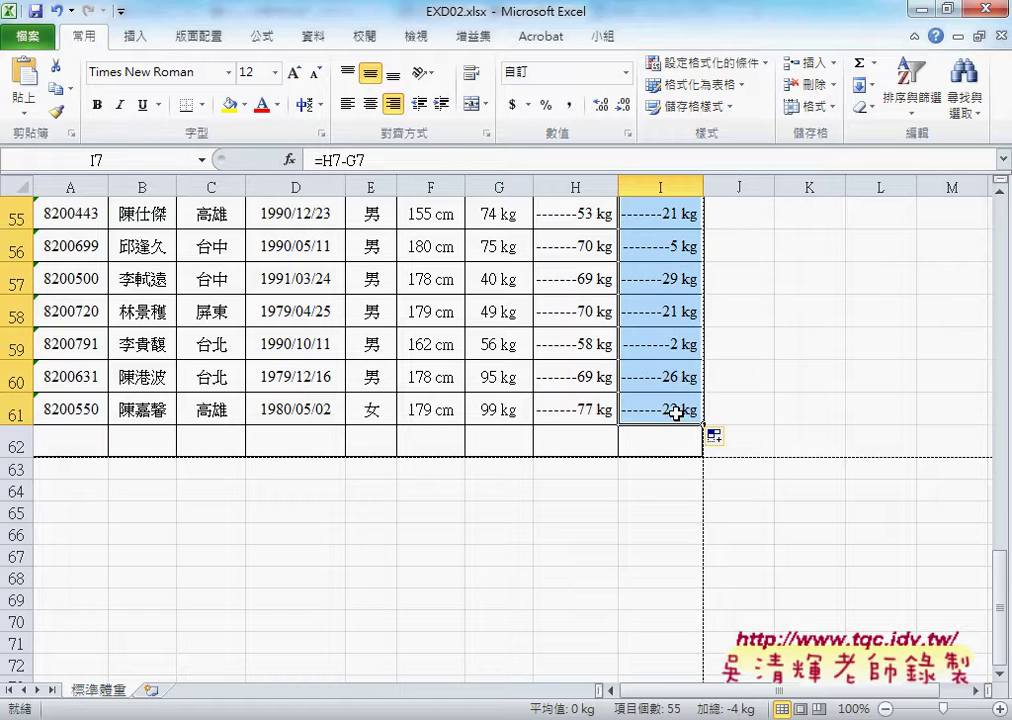
# - Open Format Cells for the selected weight differences and move the dialog aside
pyautogui.rightClick(676, 268)
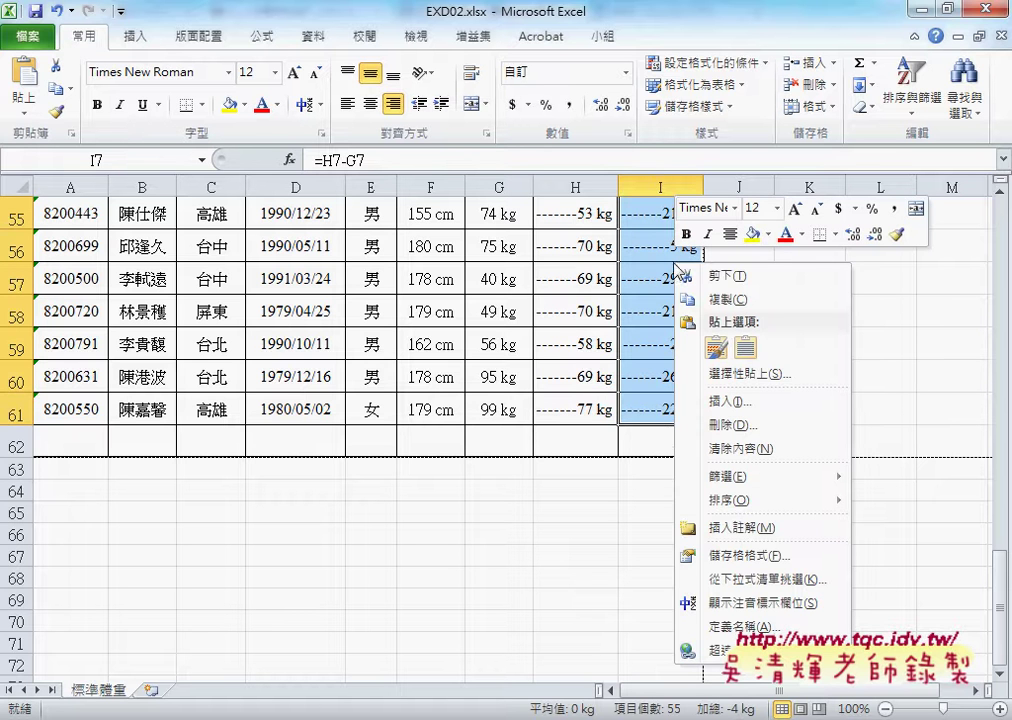
pyautogui.click(732, 557)
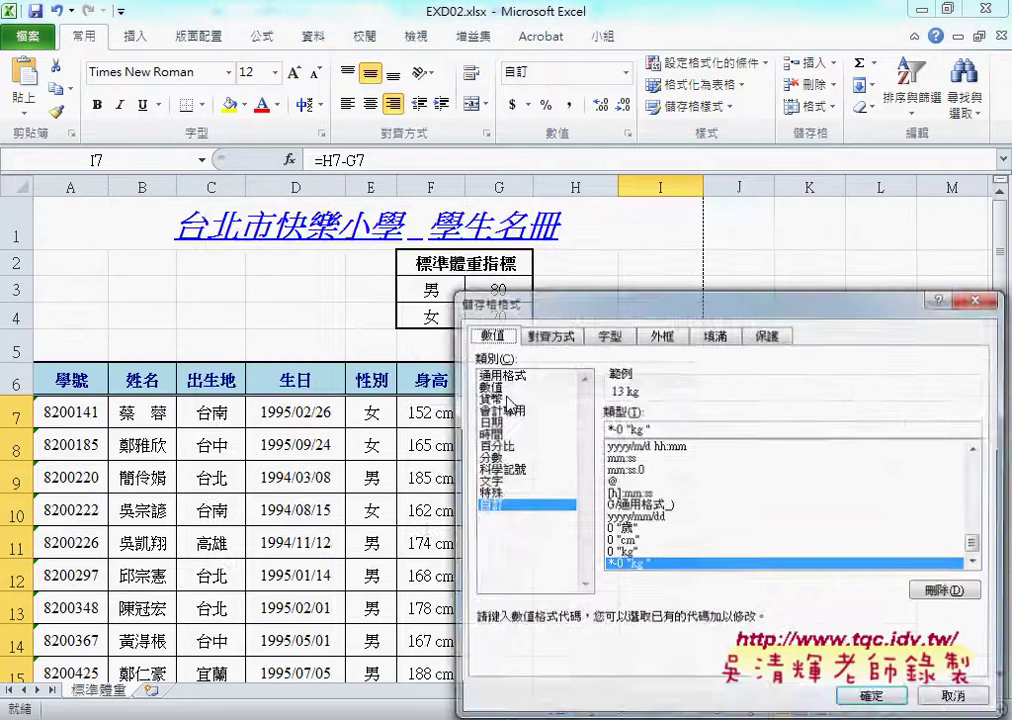
pyautogui.moveTo(515, 300); pyautogui.dragTo(213, 206)
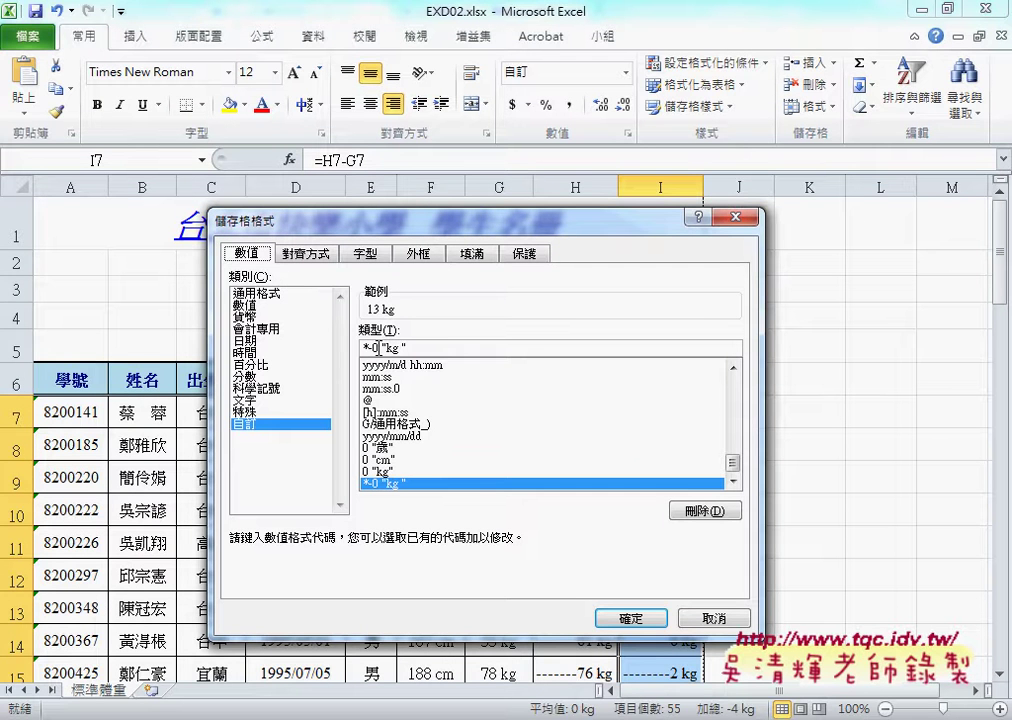
# - Replace the custom code *-0"kg " with 0"公斤"; in the Type box
pyautogui.doubleClick(376, 348)
pyautogui.moveTo(363, 348); pyautogui.dragTo(358, 352)
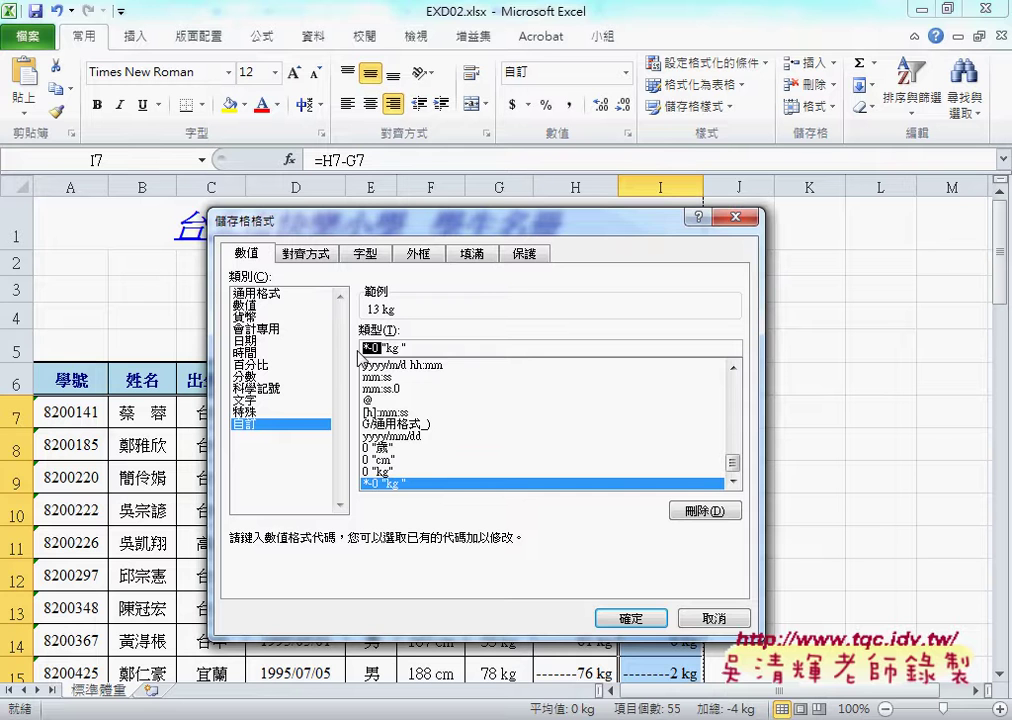
pyautogui.write('0')
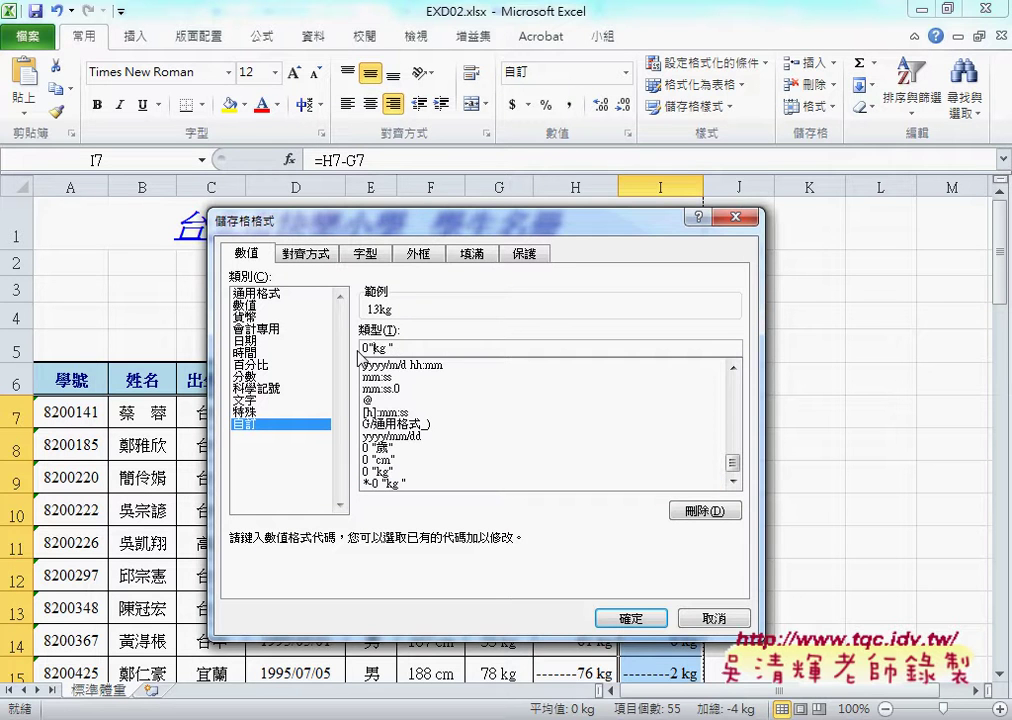
pyautogui.press('Delete')
pyautogui.press('Delete')
pyautogui.press('Delete')
pyautogui.write('公')
pyautogui.write('ㄐㄧㄣ')
pyautogui.press('space')
pyautogui.write('ㄖ')
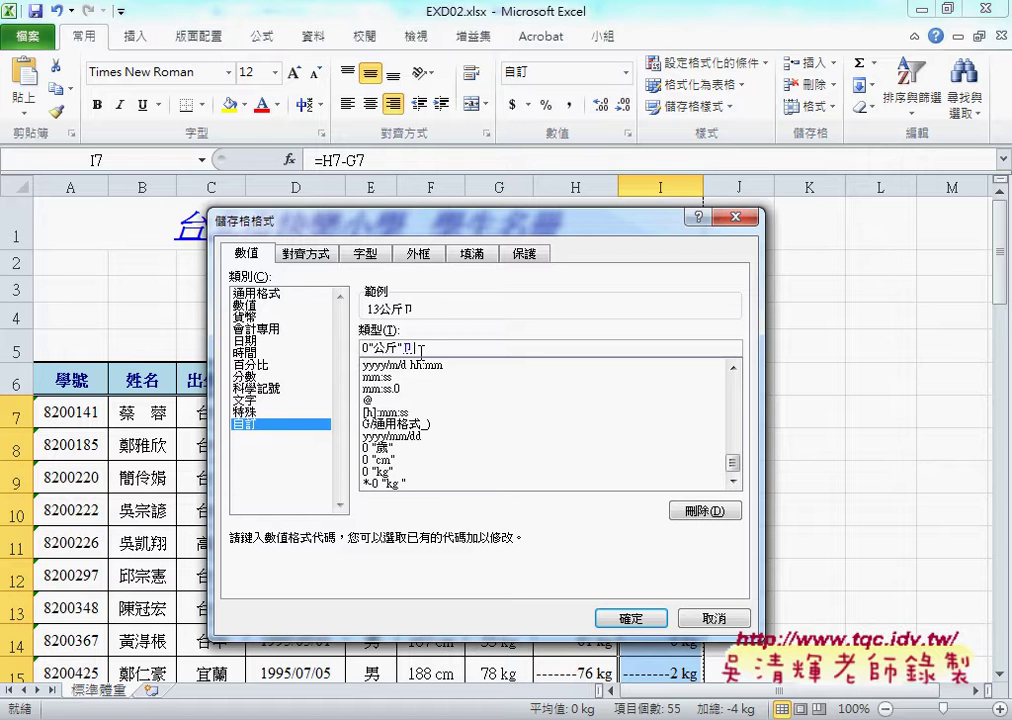
pyautogui.press('BackSpace')
pyautogui.write(';')
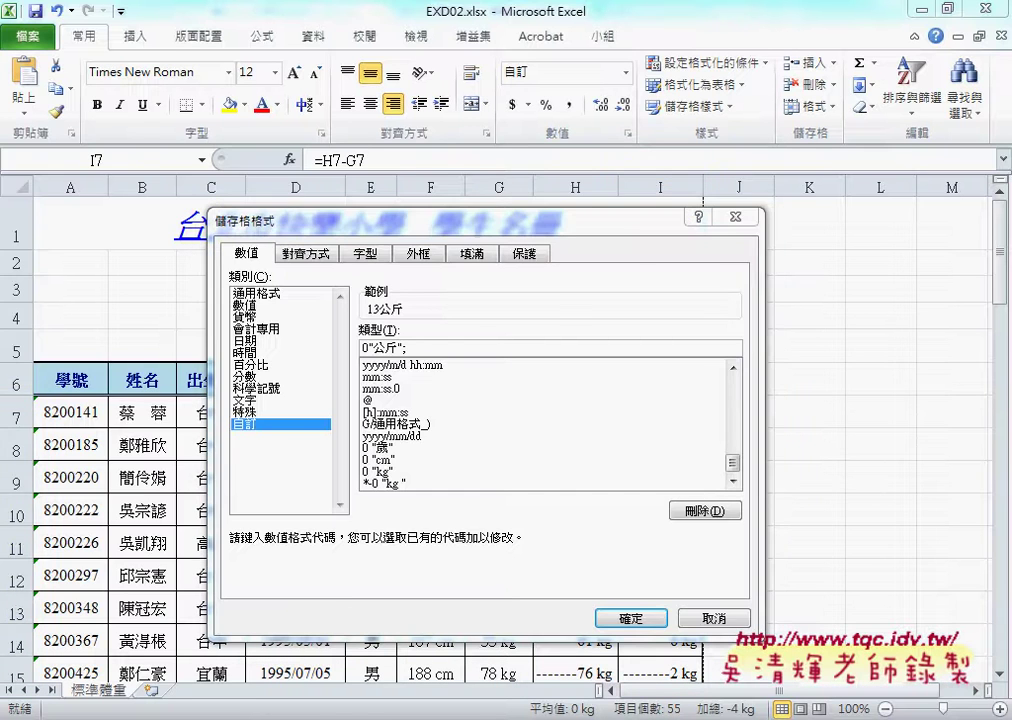
pyautogui.hotkey('alt', 'Tab')
# - Copy the prepared code from Notepad and paste it over Excel's custom Type field
pyautogui.rightClick(255, 220)
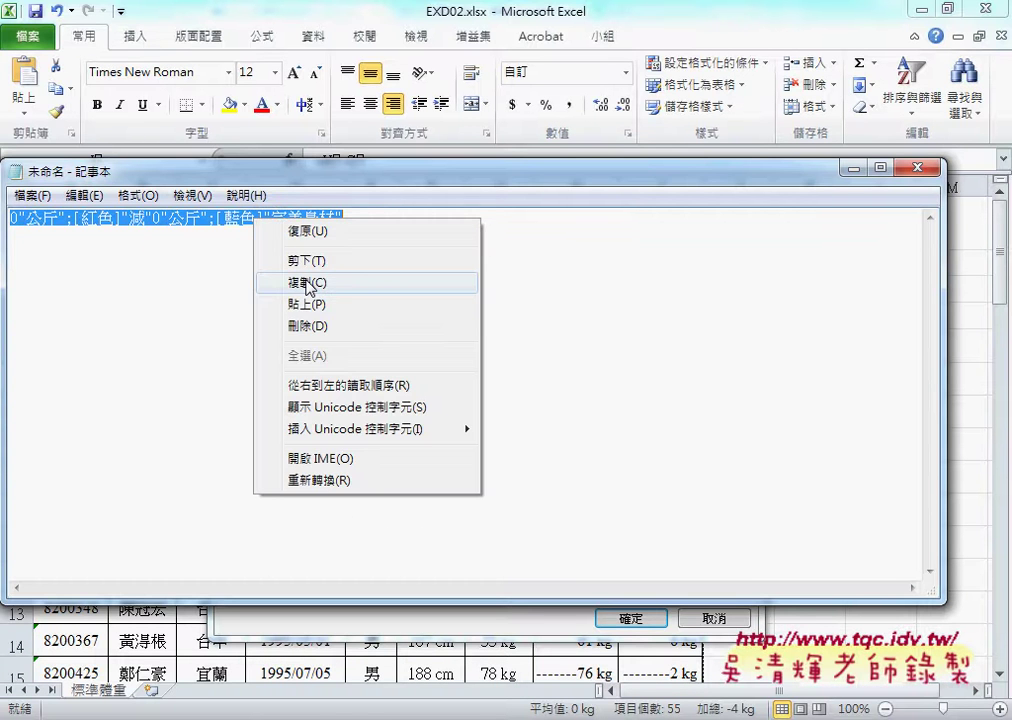
pyautogui.click(309, 283)
pyautogui.hotkey('alt', 'Tab')
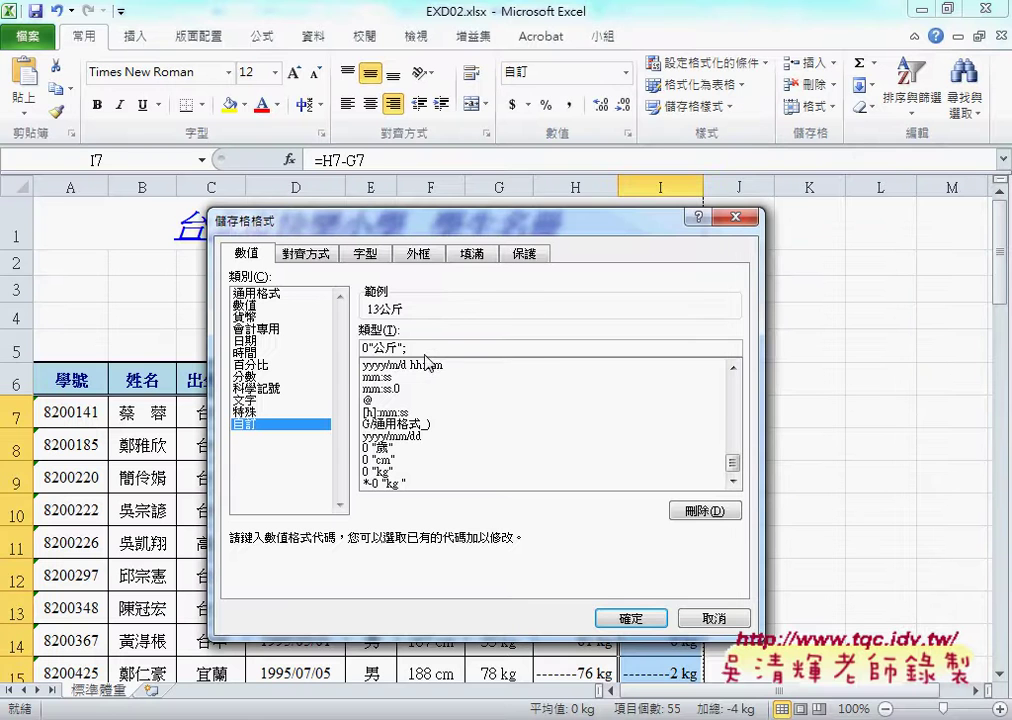
pyautogui.moveTo(428, 348); pyautogui.dragTo(362, 348)
pyautogui.rightClick(514, 347)
pyautogui.click(542, 407)
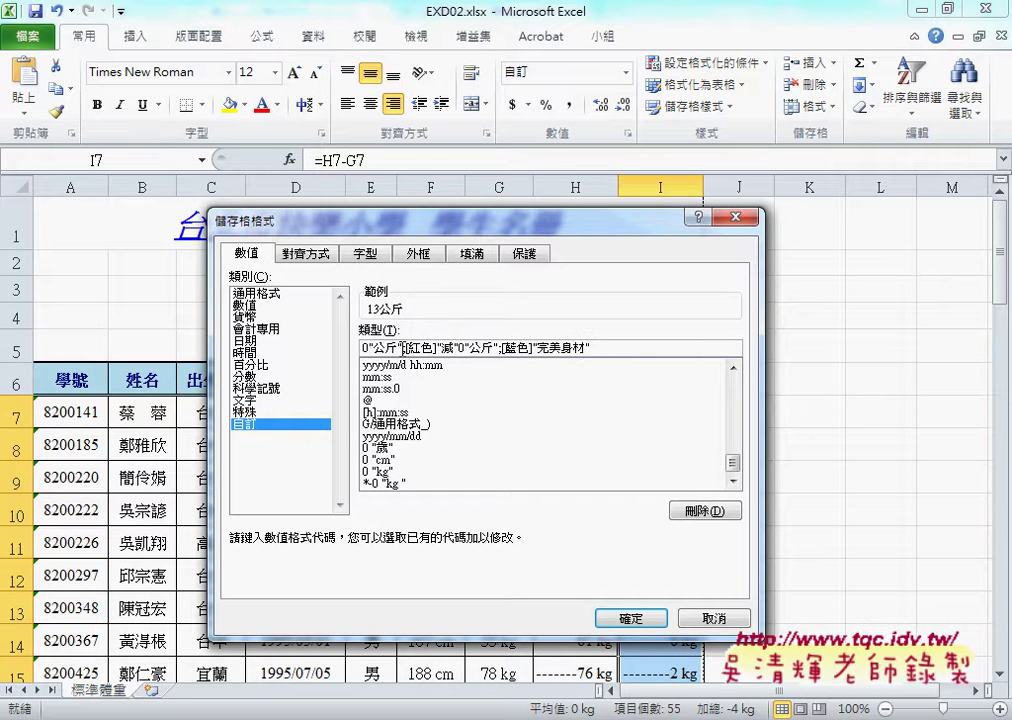
# - Add the missing semicolon after 0"公斤" and review the red 減 negative section
pyautogui.moveTo(403, 347); pyautogui.dragTo(363, 346)
pyautogui.click(401, 347)
pyautogui.write(';')
pyautogui.moveTo(377, 348); pyautogui.dragTo(484, 348)
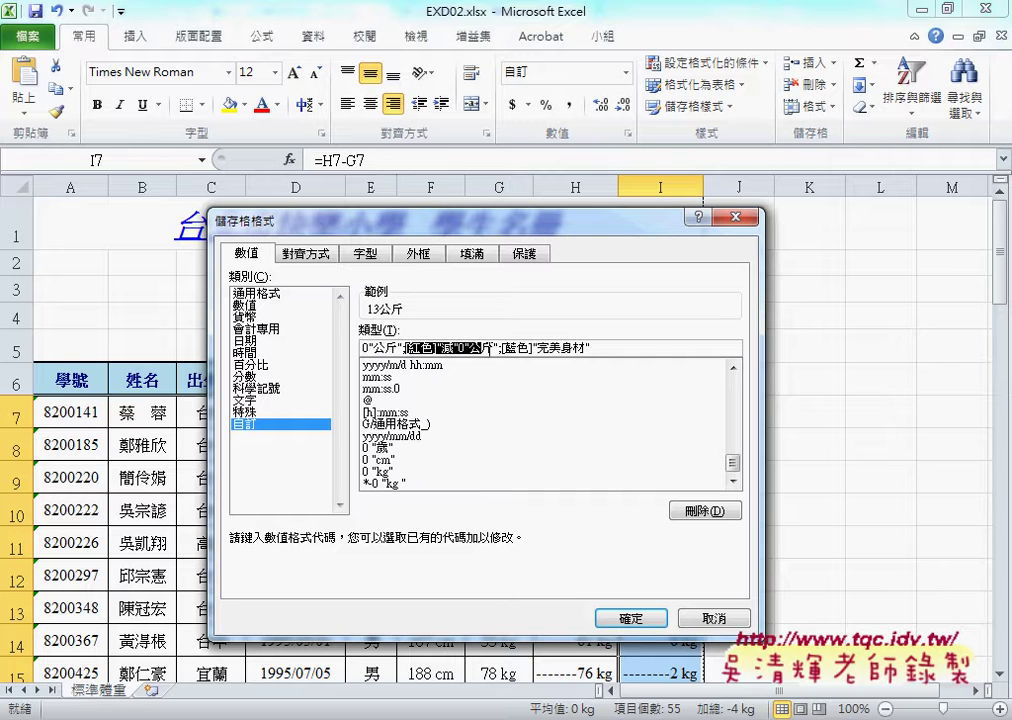
pyautogui.click(453, 348)
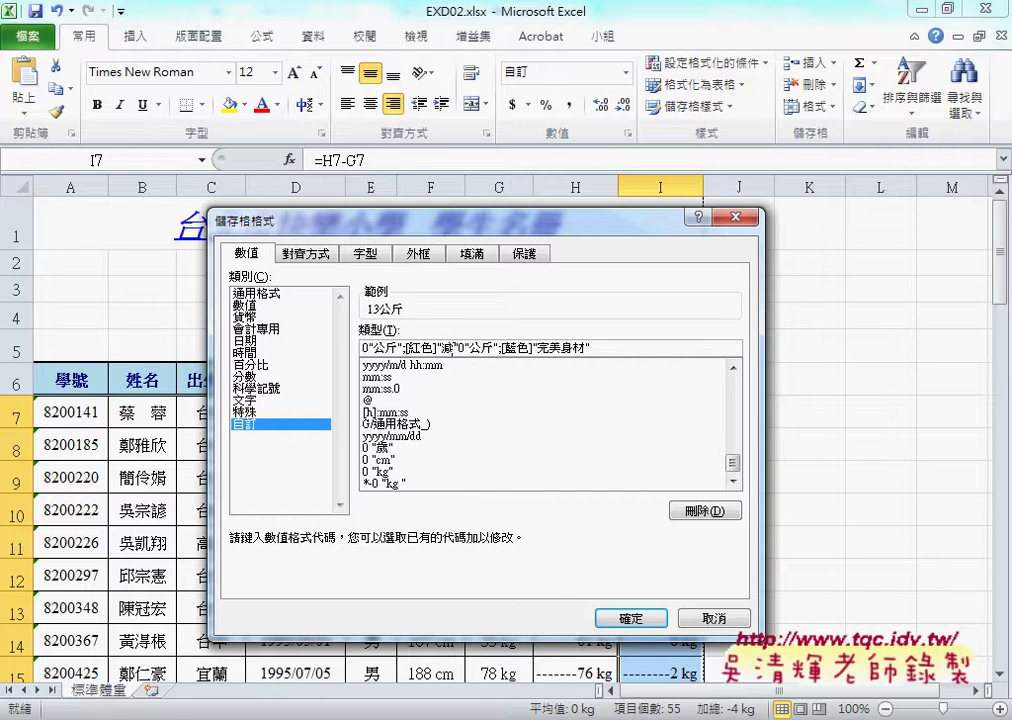
pyautogui.moveTo(453, 348); pyautogui.dragTo(497, 348)
# - Walk through the code's [紅色], 減"0"公斤" and 完美身材 sections
pyautogui.click(405, 347)
pyautogui.moveTo(407, 347); pyautogui.dragTo(437, 347)
pyautogui.doubleClick(449, 348)
pyautogui.moveTo(500, 349); pyautogui.dragTo(406, 348)
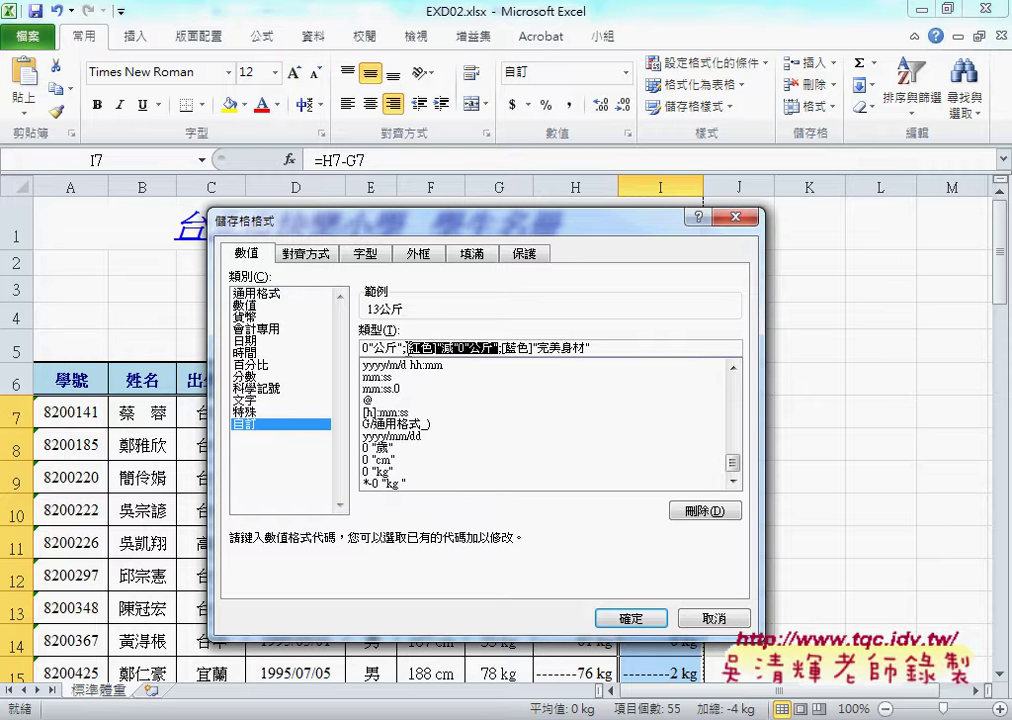
pyautogui.click(501, 348)
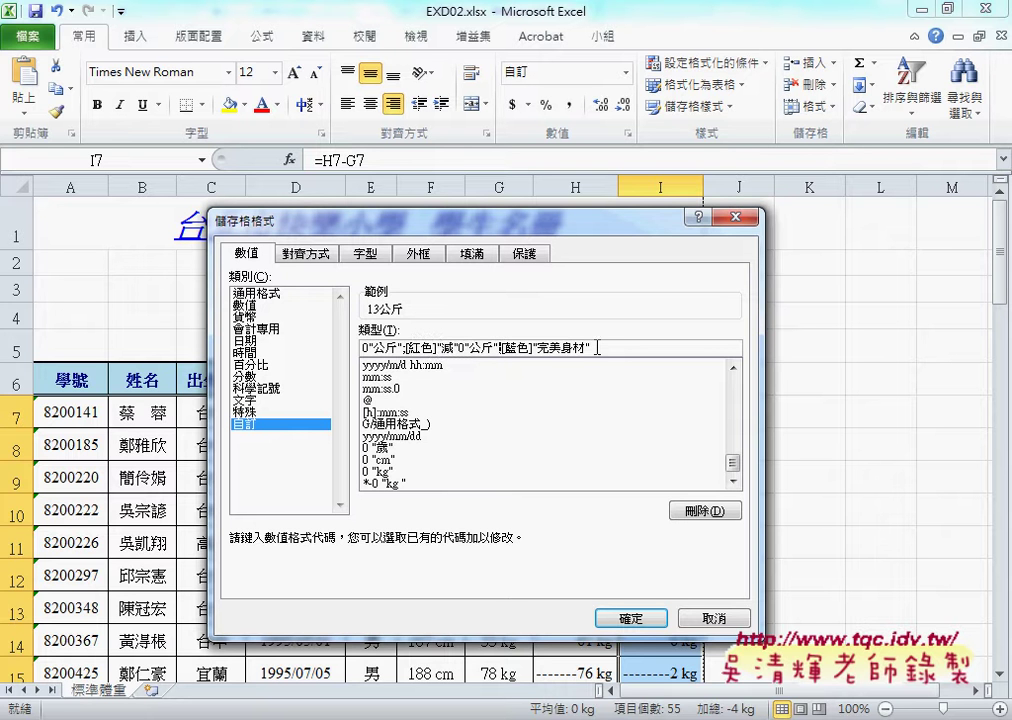
pyautogui.moveTo(597, 348); pyautogui.dragTo(532, 348)
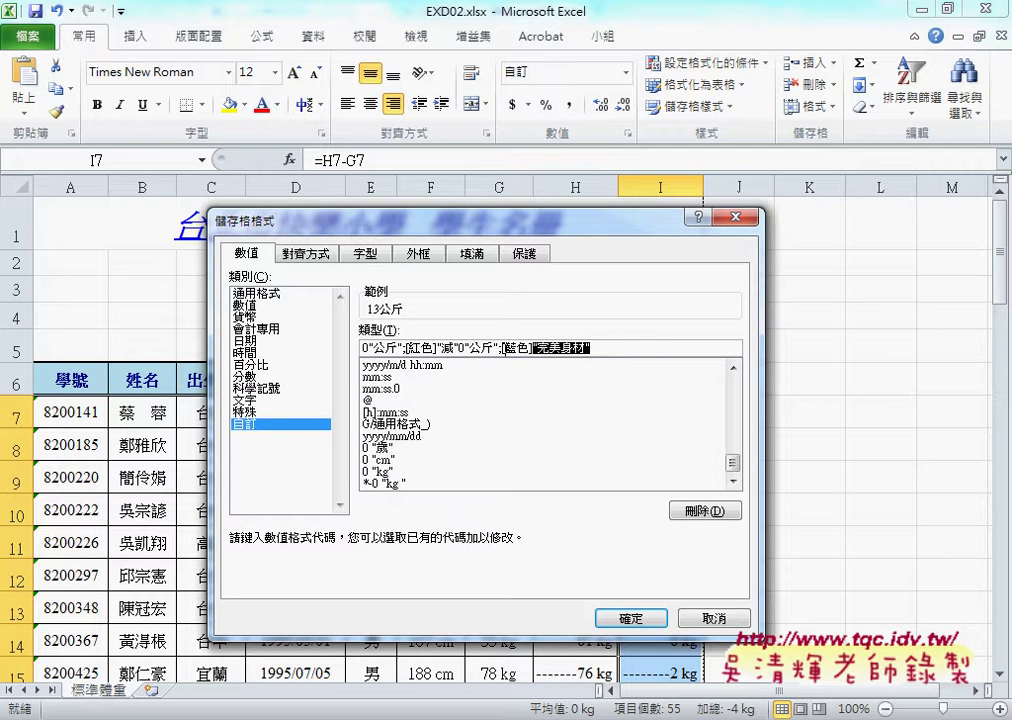
pyautogui.click(502, 348)
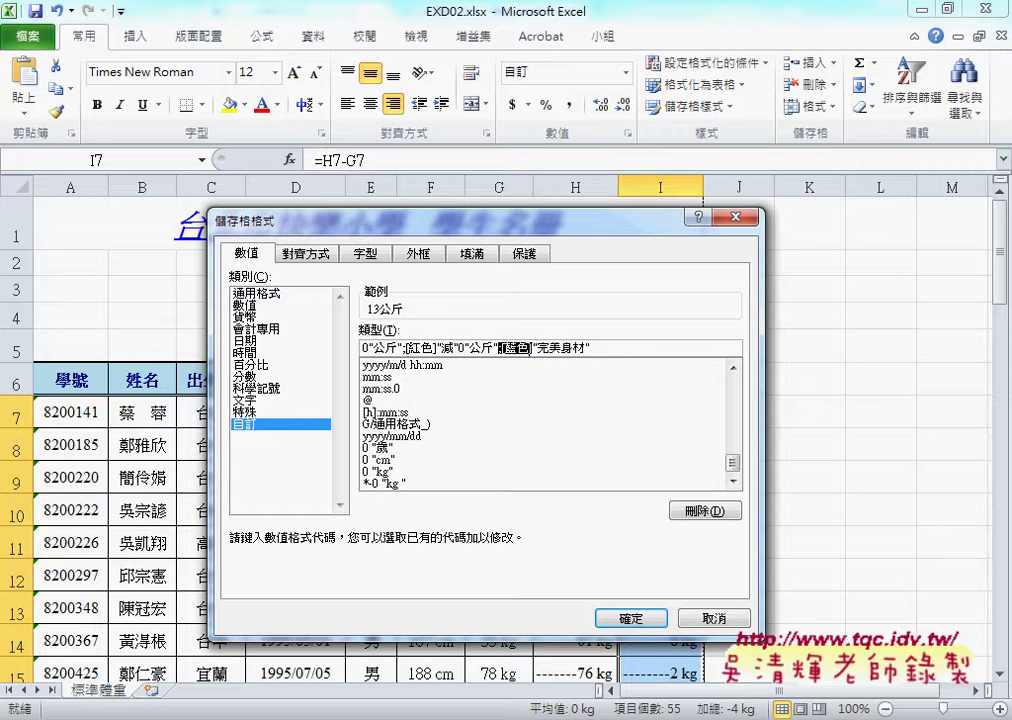
# - Review the 藍色 and 公斤 parts, then confirm the custom format 0"公斤";[紅色]"減"0"公斤";[藍色]"完美身材"
pyautogui.moveTo(502, 348)
pyautogui.mouseDown()
pyautogui.moveTo(537, 348)
pyautogui.moveTo(503, 348)
pyautogui.mouseUp()
pyautogui.moveTo(372, 346); pyautogui.dragTo(404, 344)
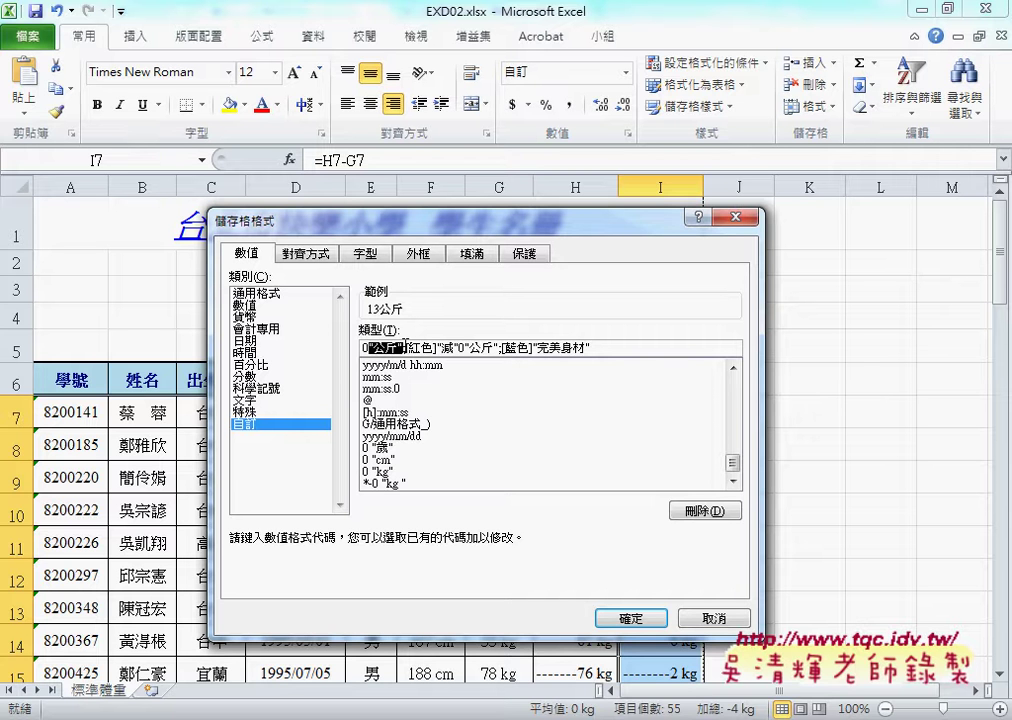
pyautogui.click(362, 347)
pyautogui.doubleClick(430, 347)
pyautogui.doubleClick(448, 347)
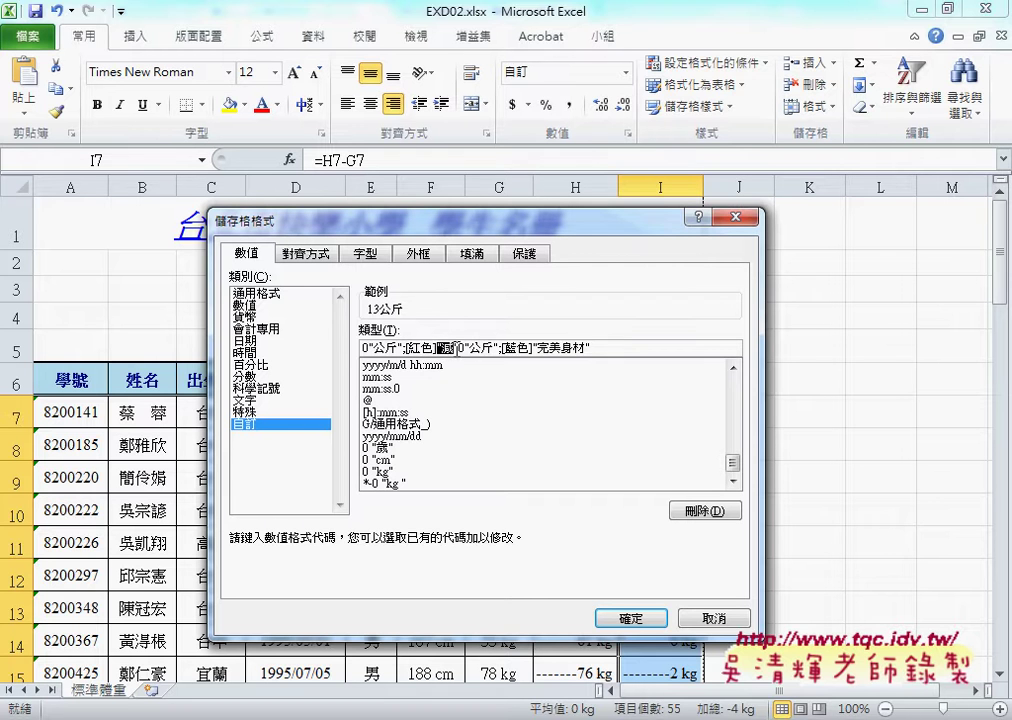
pyautogui.click(645, 622)
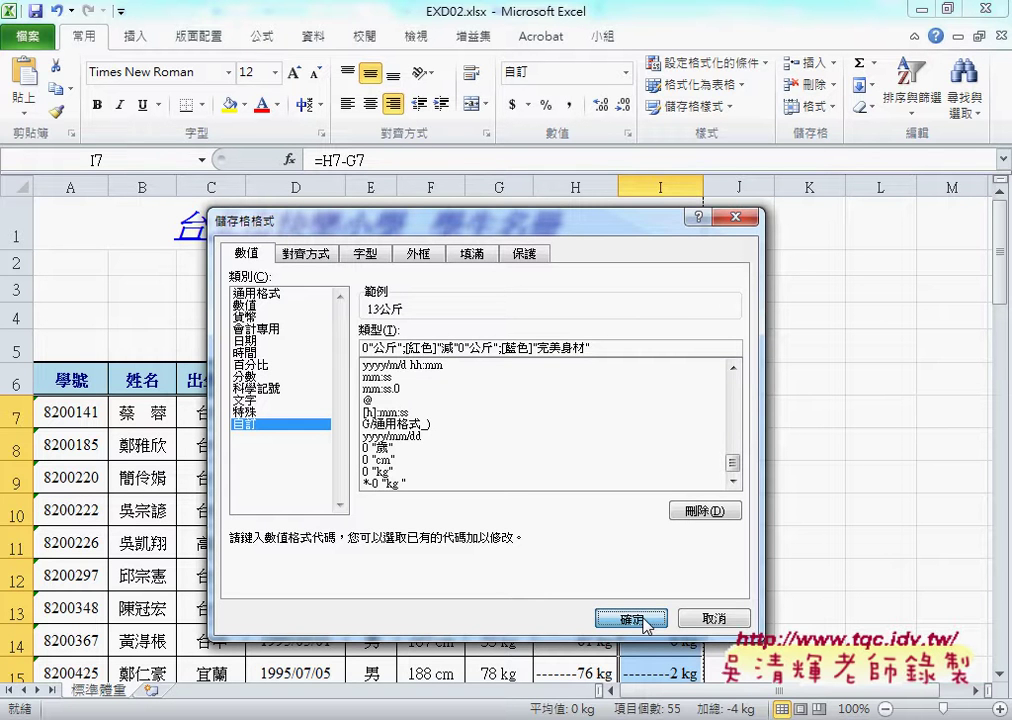
# - Apply the format and check I7 (13公斤), I9 (red 減6公斤) and I13 (blue 完美身材)
pyautogui.click(645, 622)
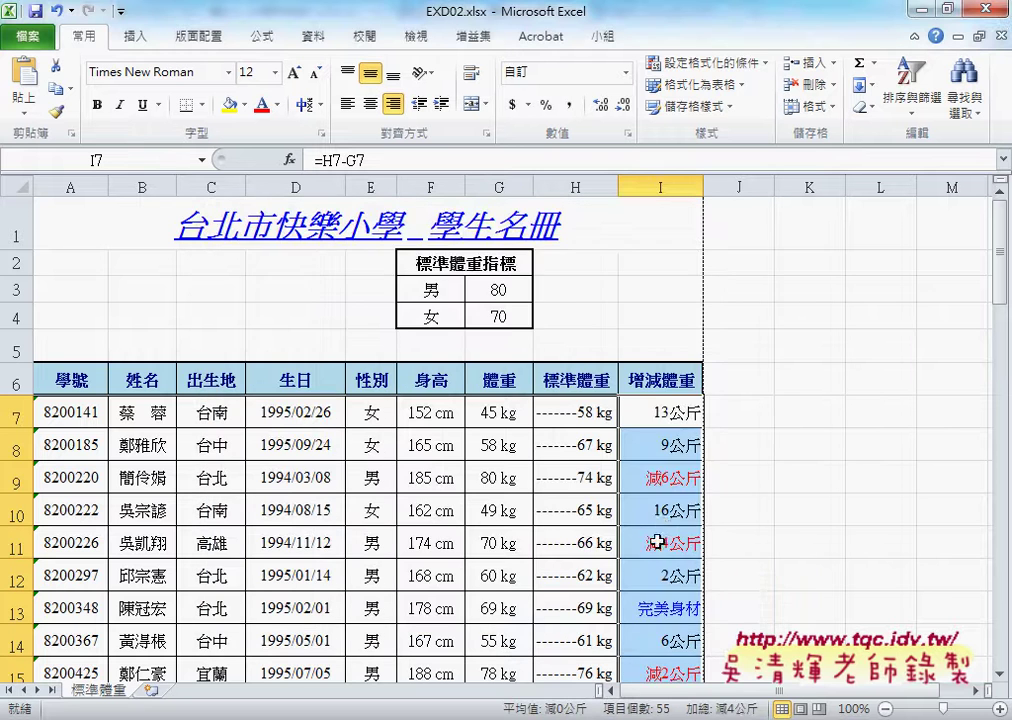
pyautogui.scroll(-1, 660, 530)
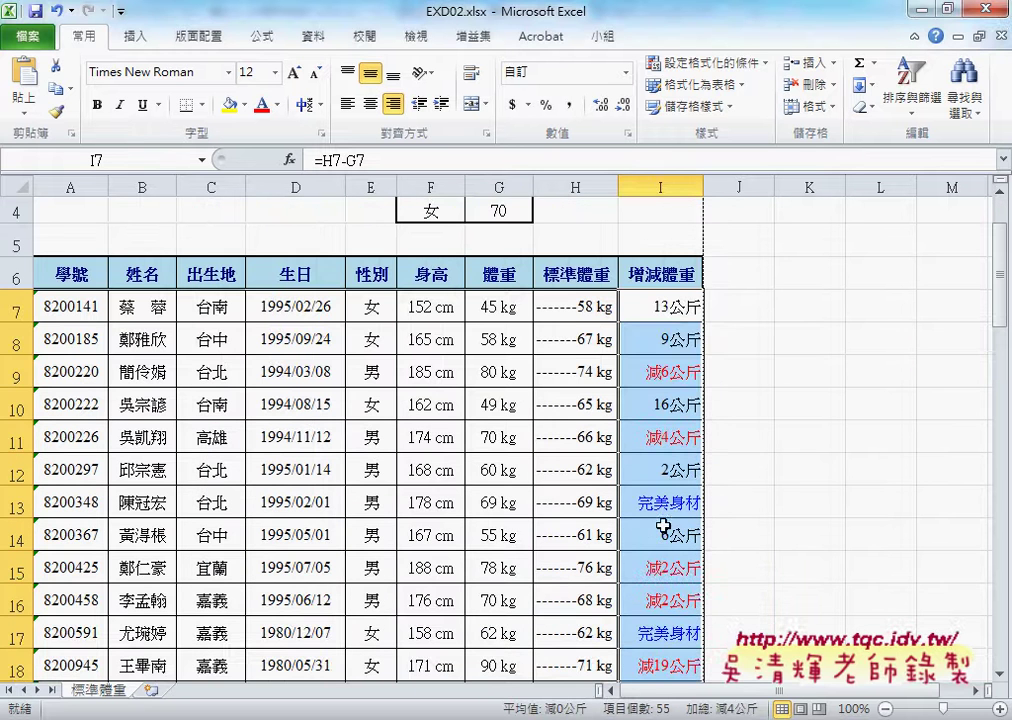
pyautogui.click(672, 309)
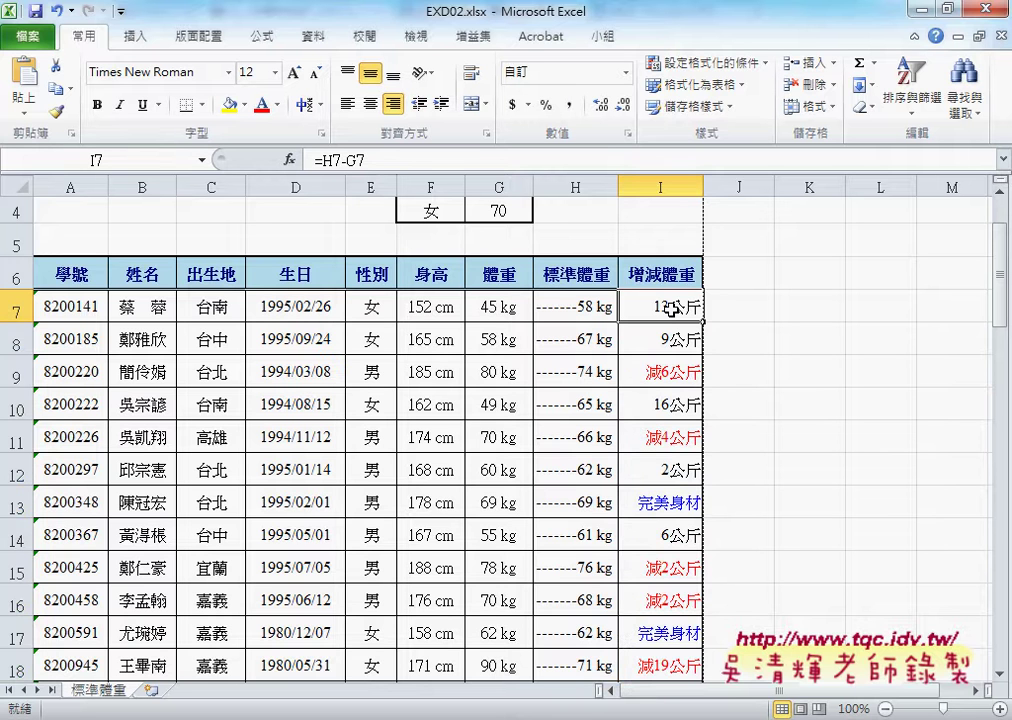
pyautogui.click(667, 378)
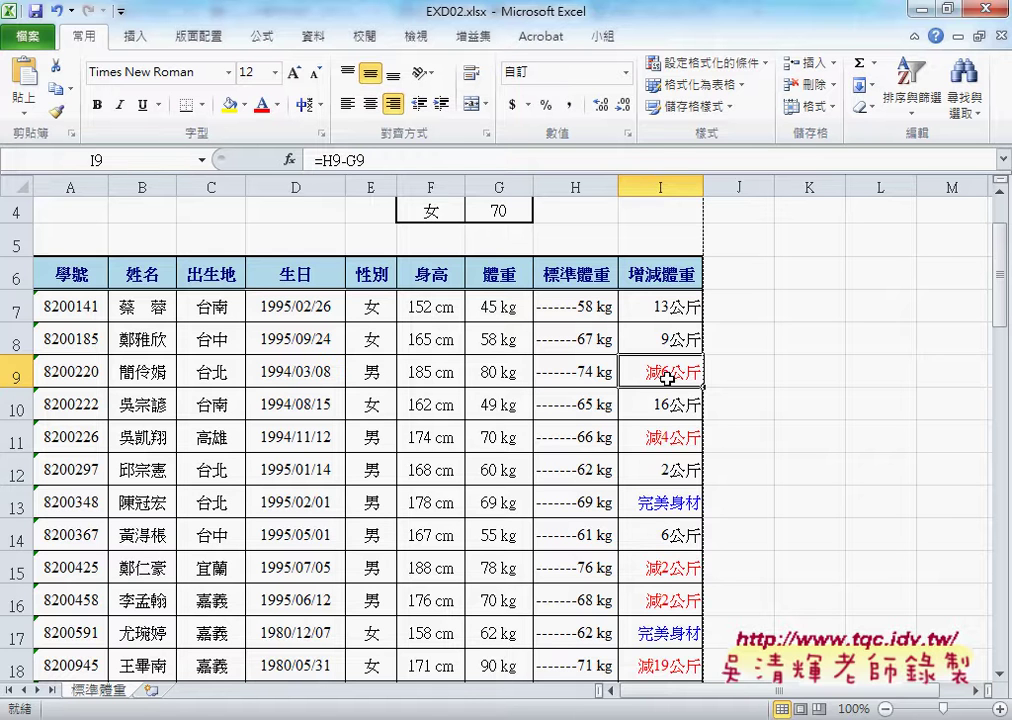
pyautogui.scroll(-1, 667, 378)
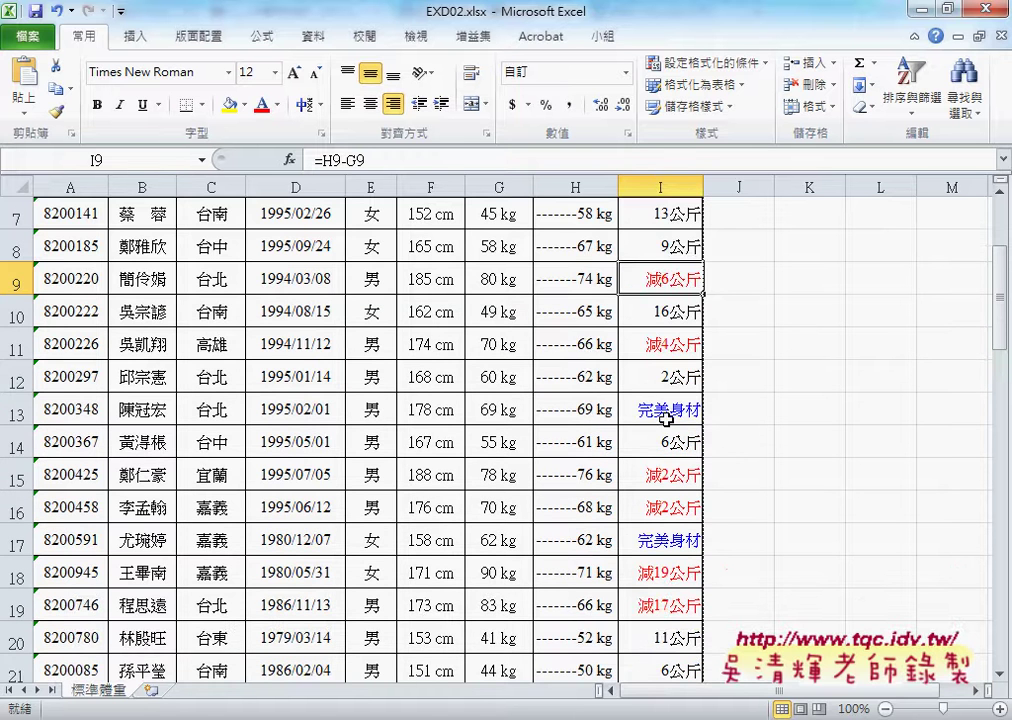
pyautogui.click(666, 415)
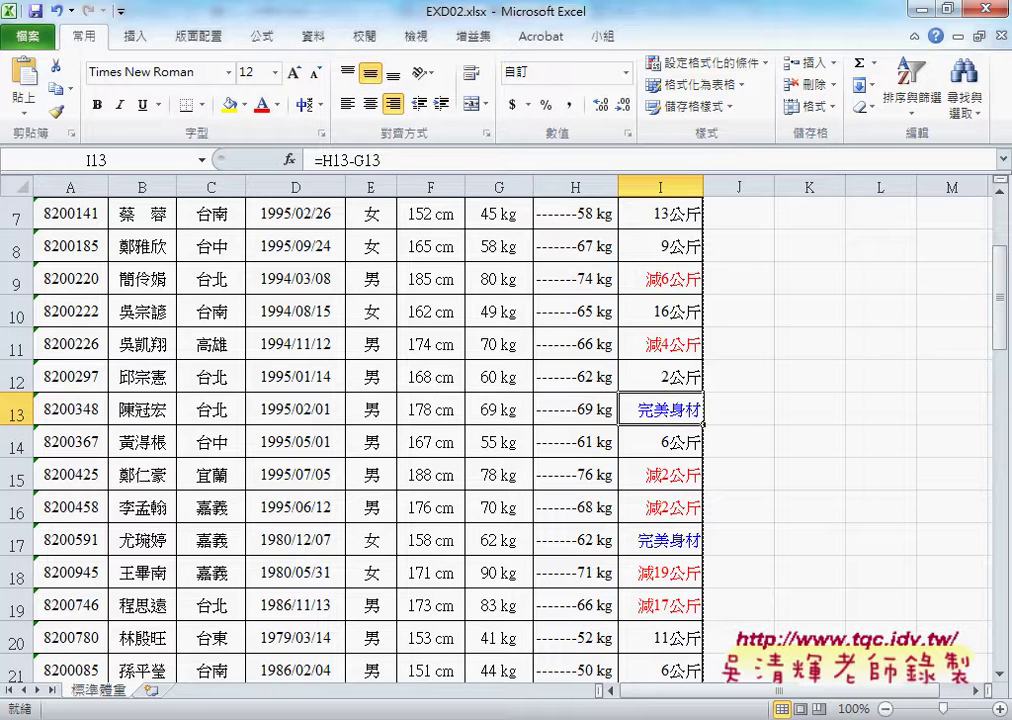
pyautogui.click(270, 612)
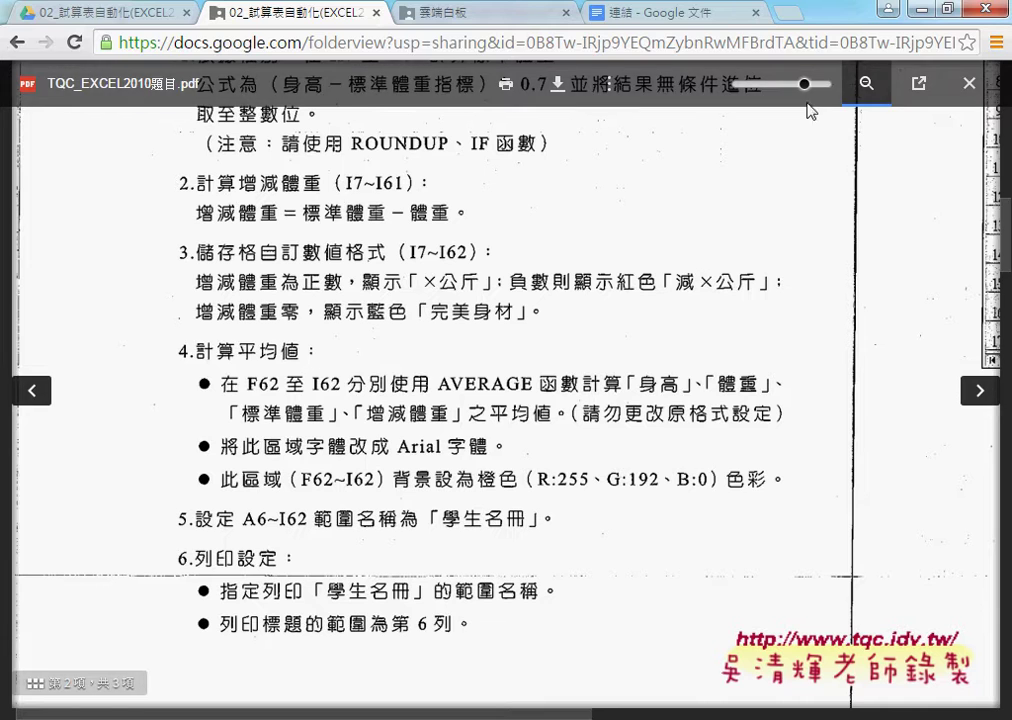
# - Minimize the PDF viewer so EXD02.xlsx is in front again
pyautogui.hotkey('alt', 'Tab')
pyautogui.scroll(-1, 646, 325)
pyautogui.scroll(1, 646, 325)
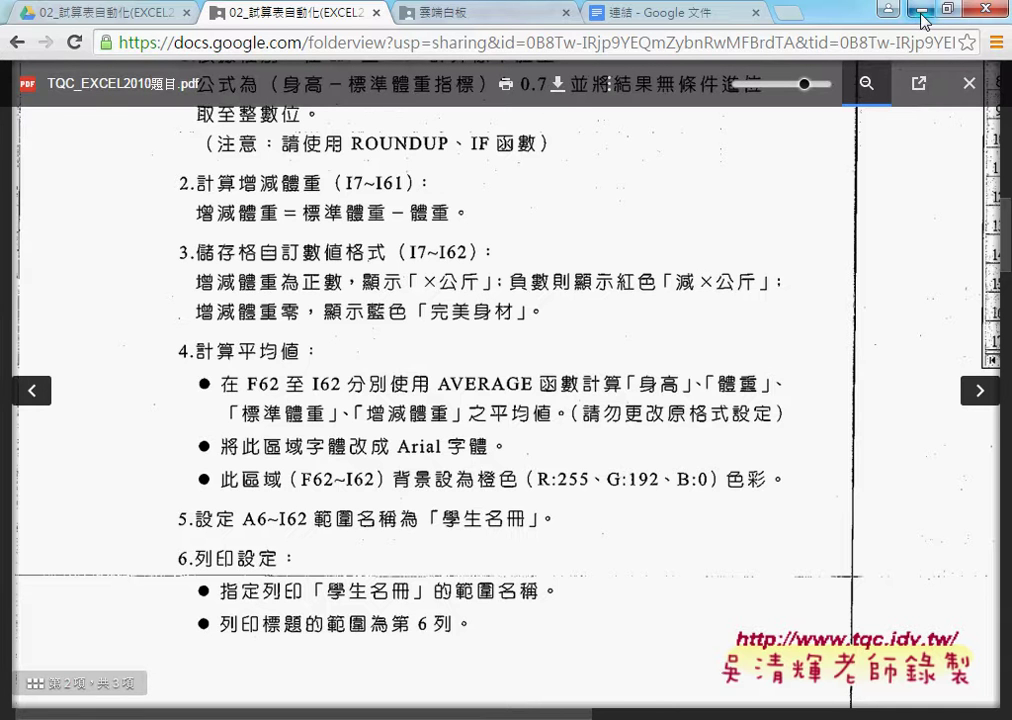
pyautogui.click(887, 9)
pyautogui.scroll(-1, 430, 350)
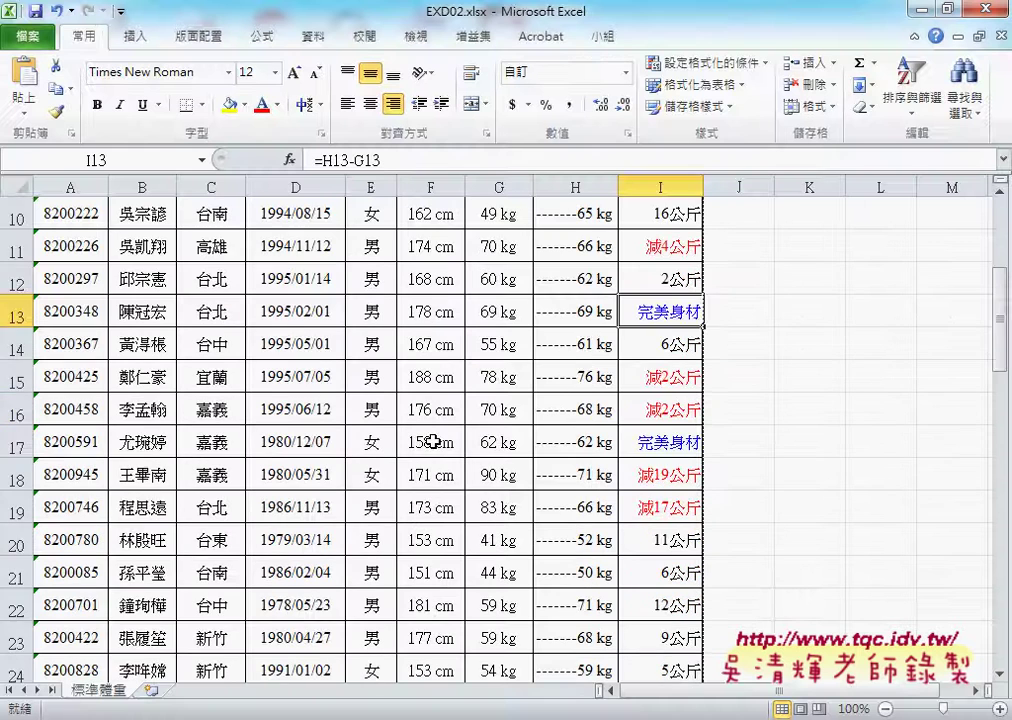
pyautogui.scroll(-5, 433, 450)
pyautogui.scroll(-4, 432, 459)
pyautogui.scroll(-6, 432, 459)
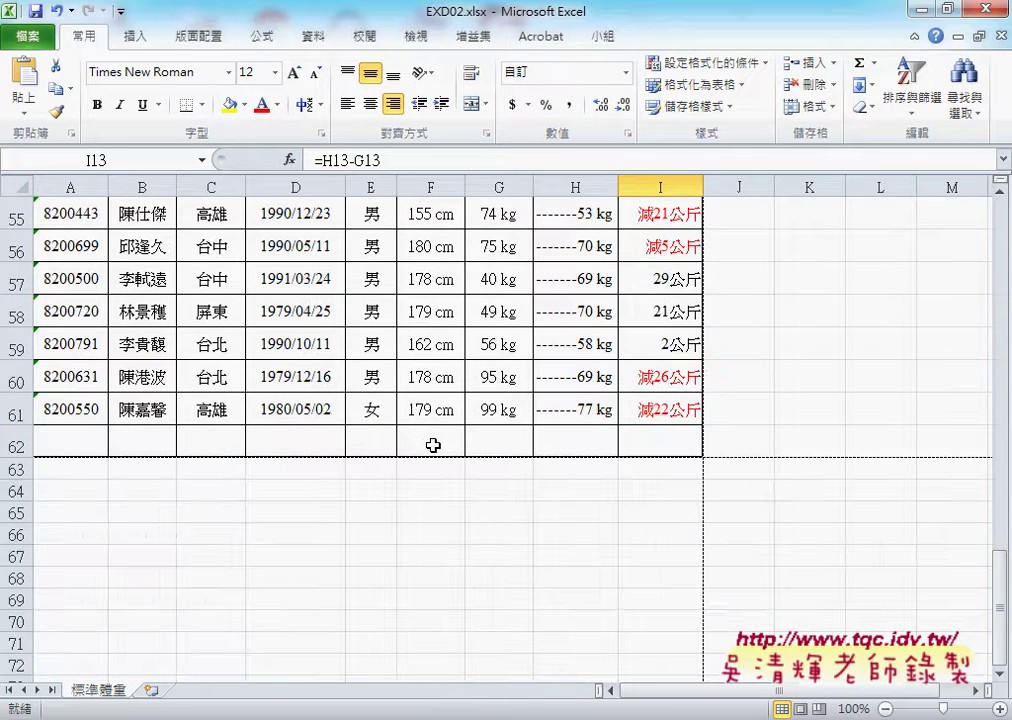
pyautogui.click(431, 442)
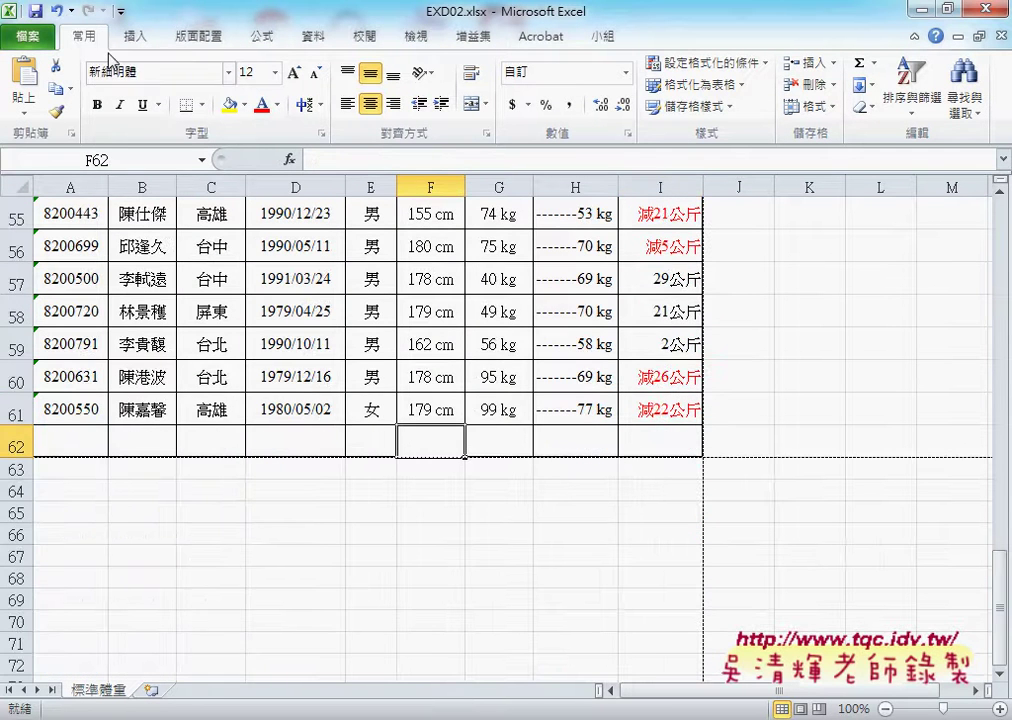
pyautogui.click(289, 160)
pyautogui.click(841, 119)
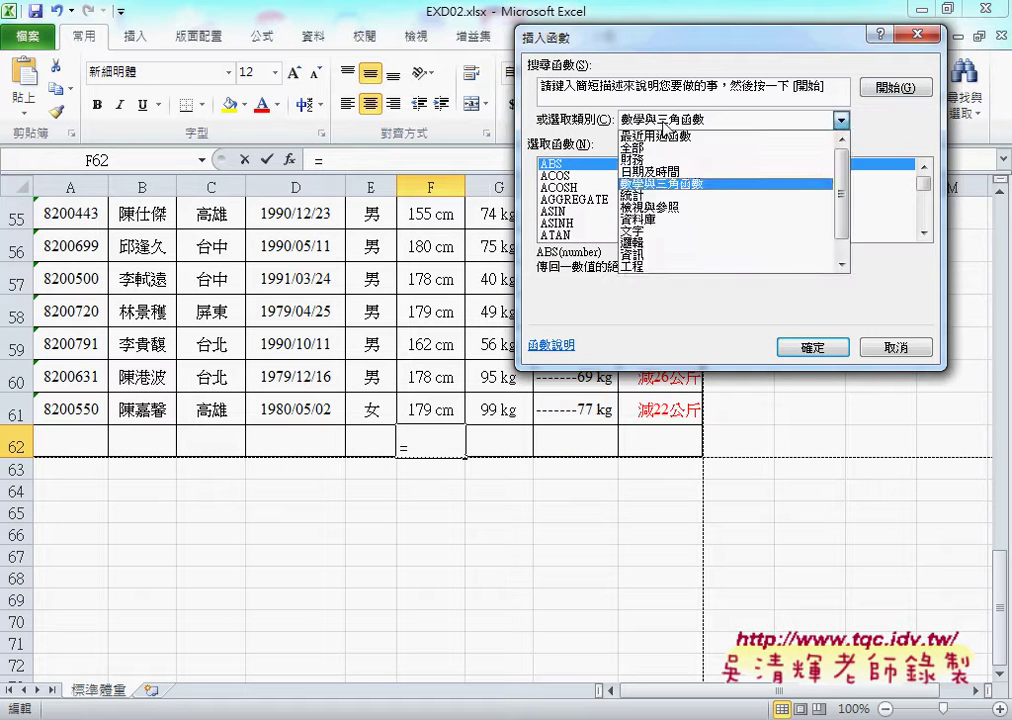
pyautogui.click(841, 119)
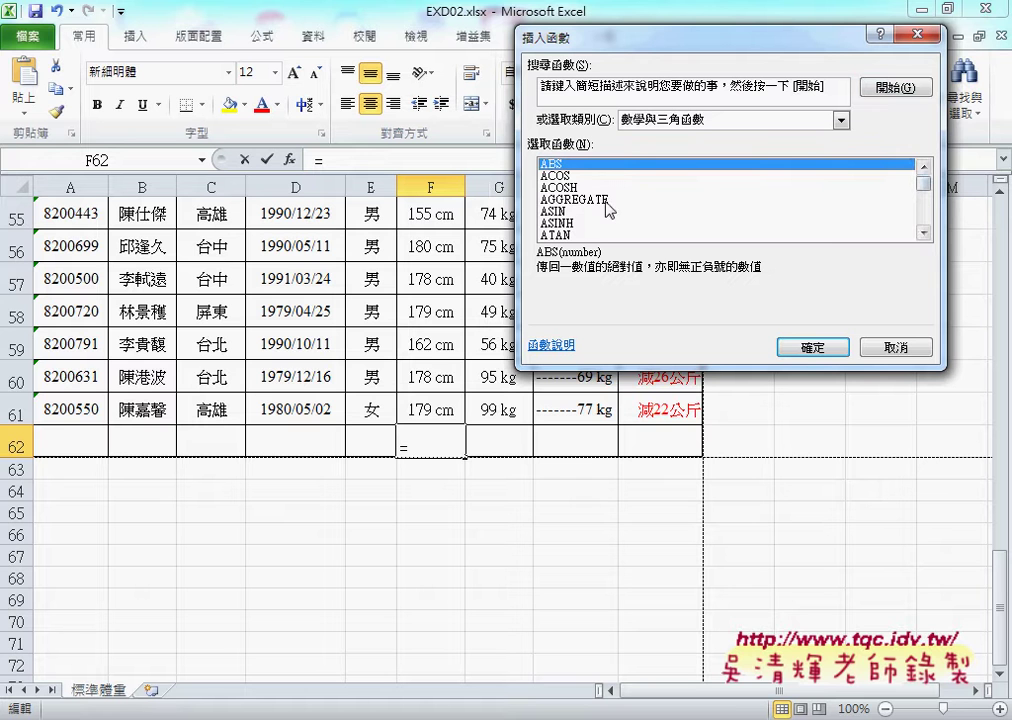
pyautogui.click(692, 119)
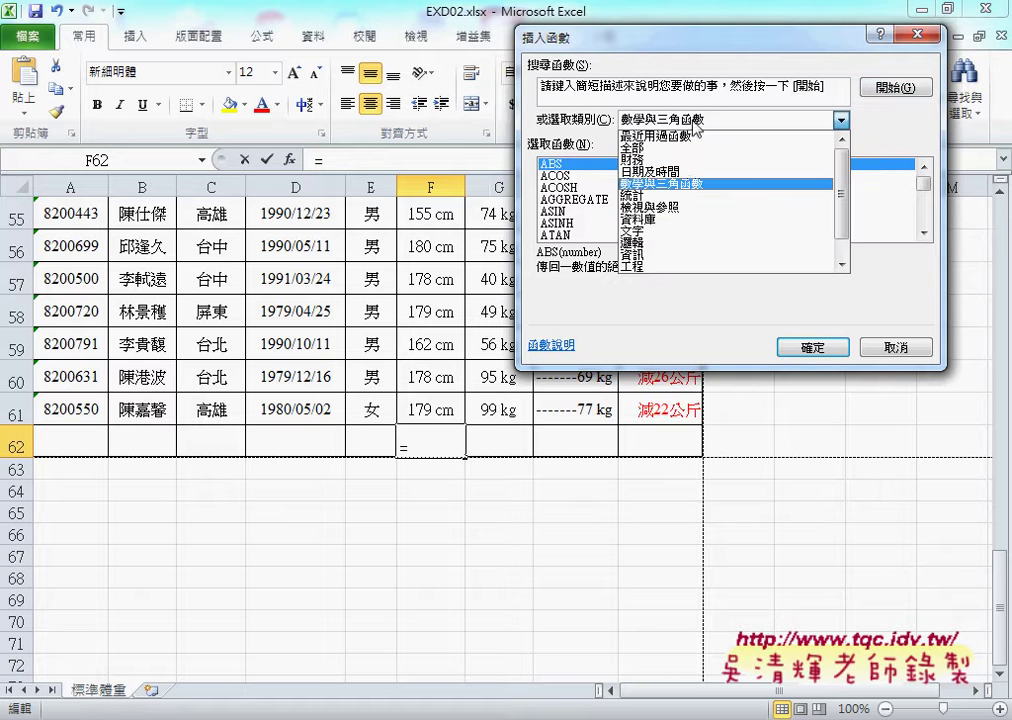
pyautogui.click(922, 207)
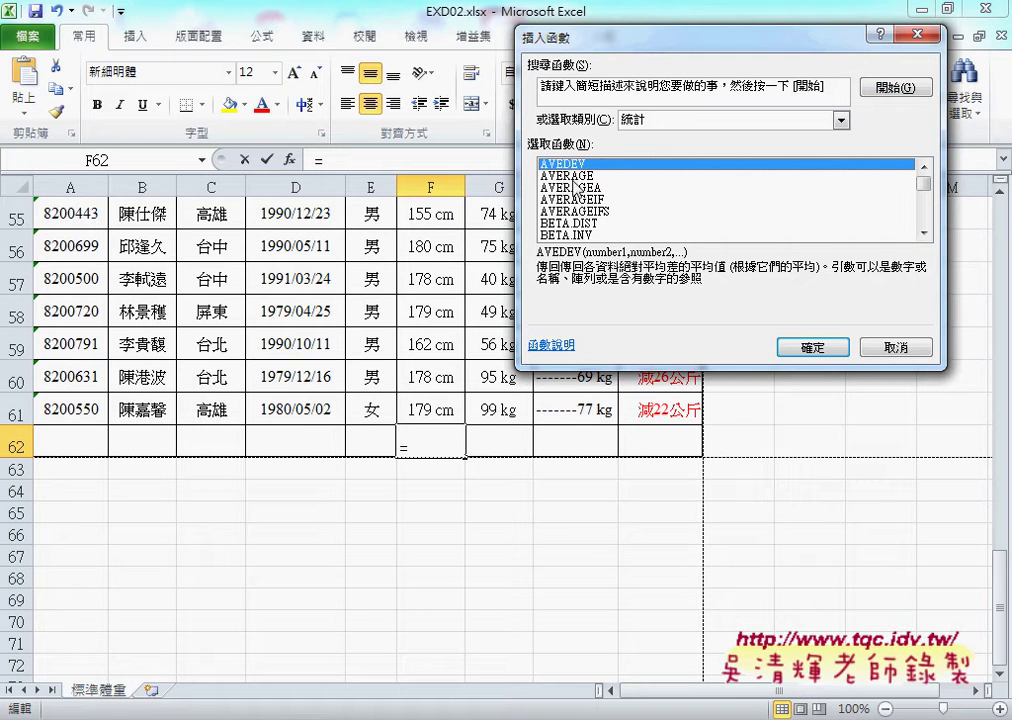
pyautogui.click(574, 177)
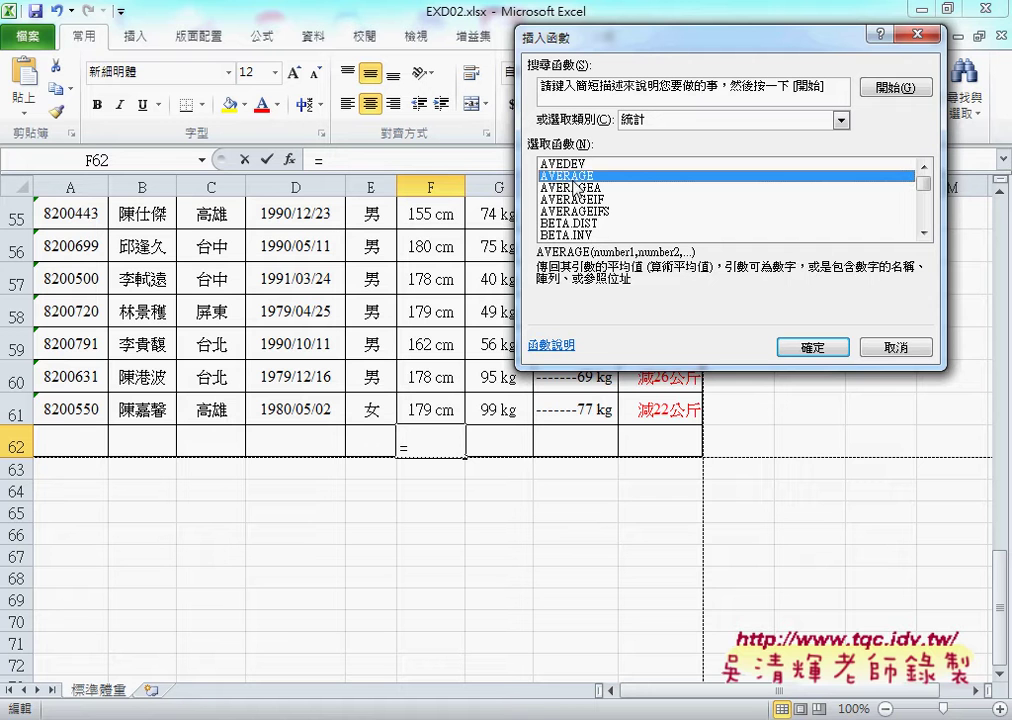
pyautogui.moveTo(648, 106); pyautogui.dragTo(652, 124)
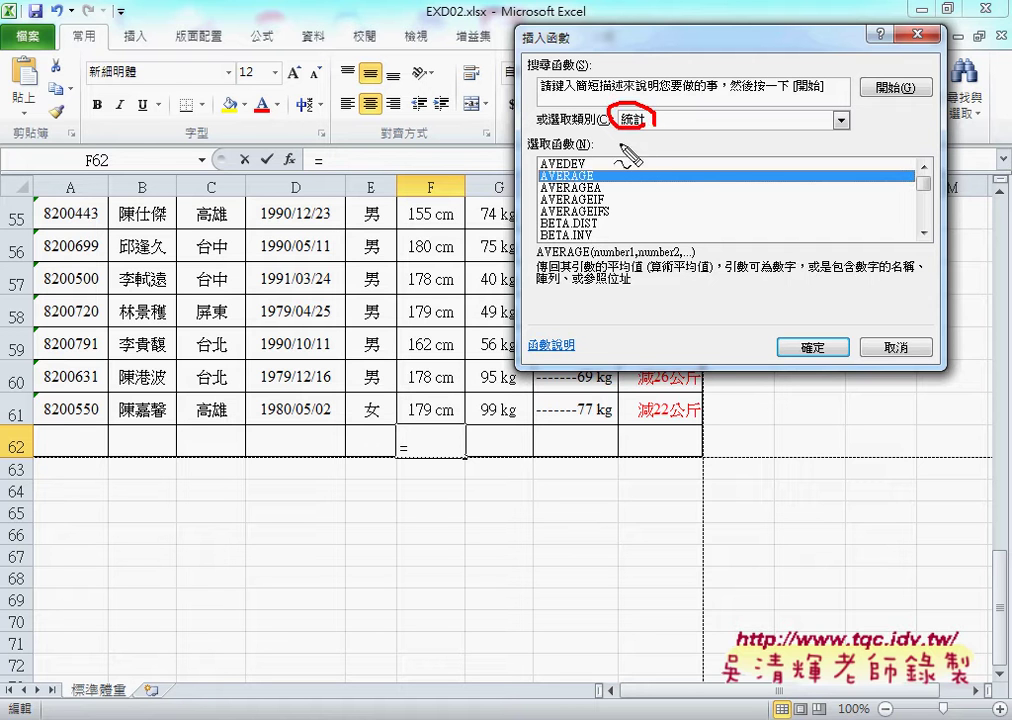
pyautogui.moveTo(530, 185); pyautogui.dragTo(600, 197)
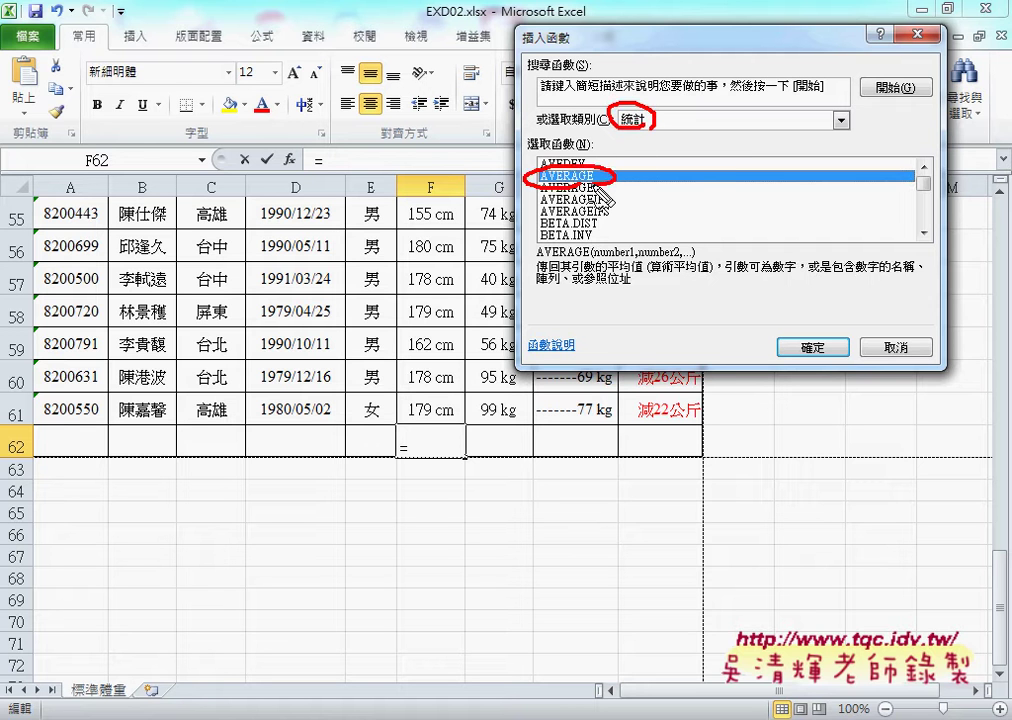
pyautogui.press('Escape')
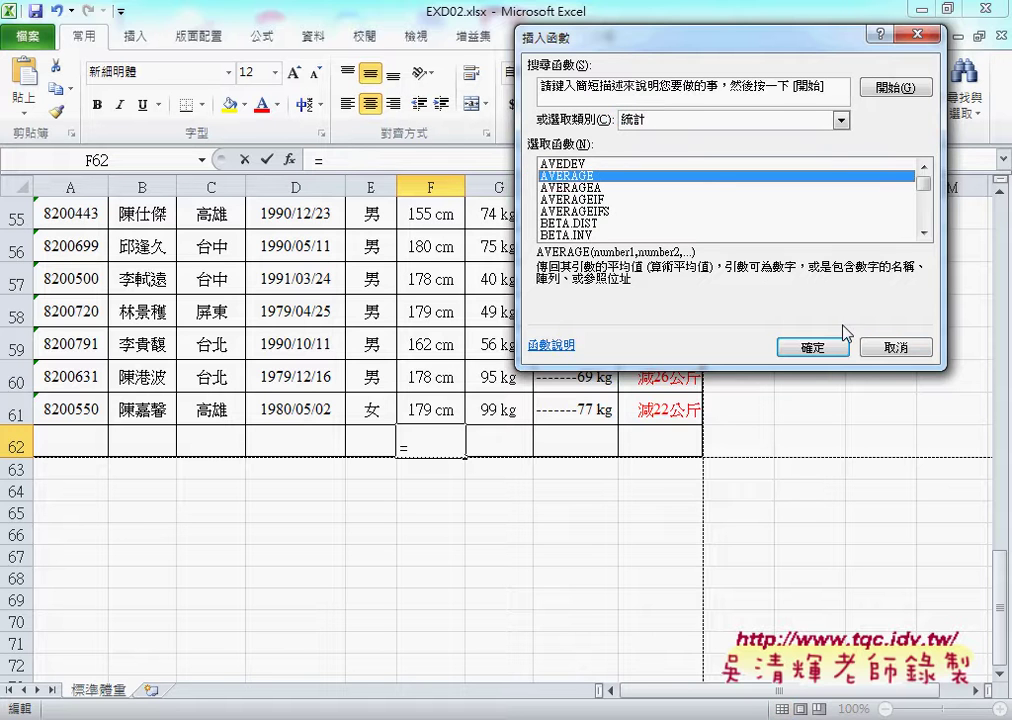
pyautogui.click(883, 347)
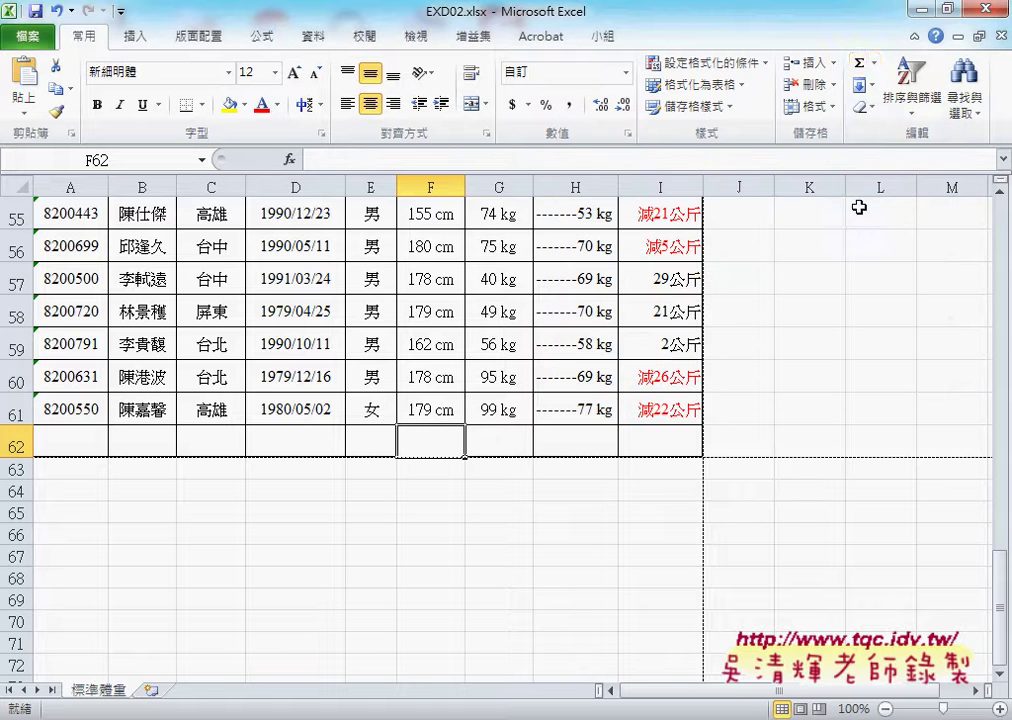
# - Insert AutoSum AVERAGE formulas in F62 and G62 for height and weight
pyautogui.click(875, 63)
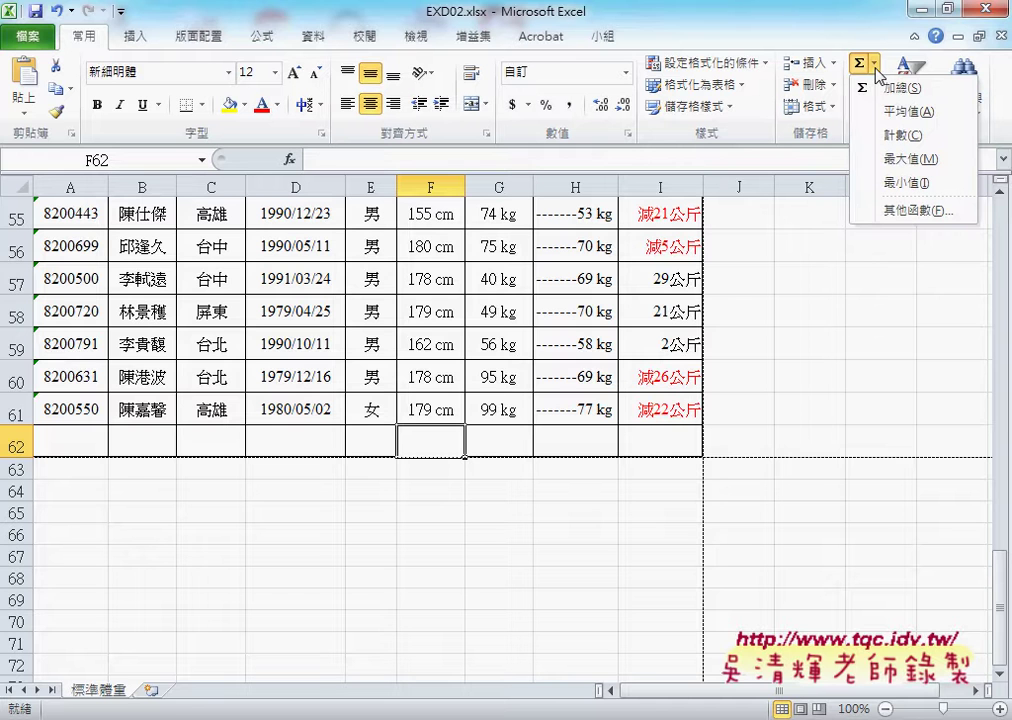
pyautogui.click(893, 117)
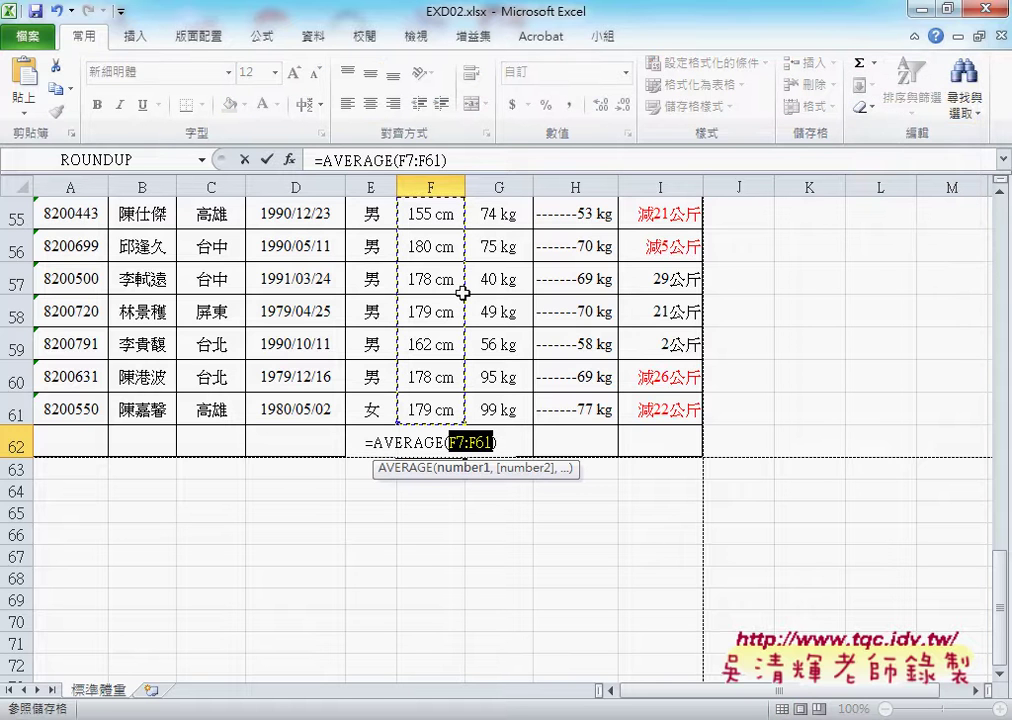
pyautogui.scroll(3, 437, 318)
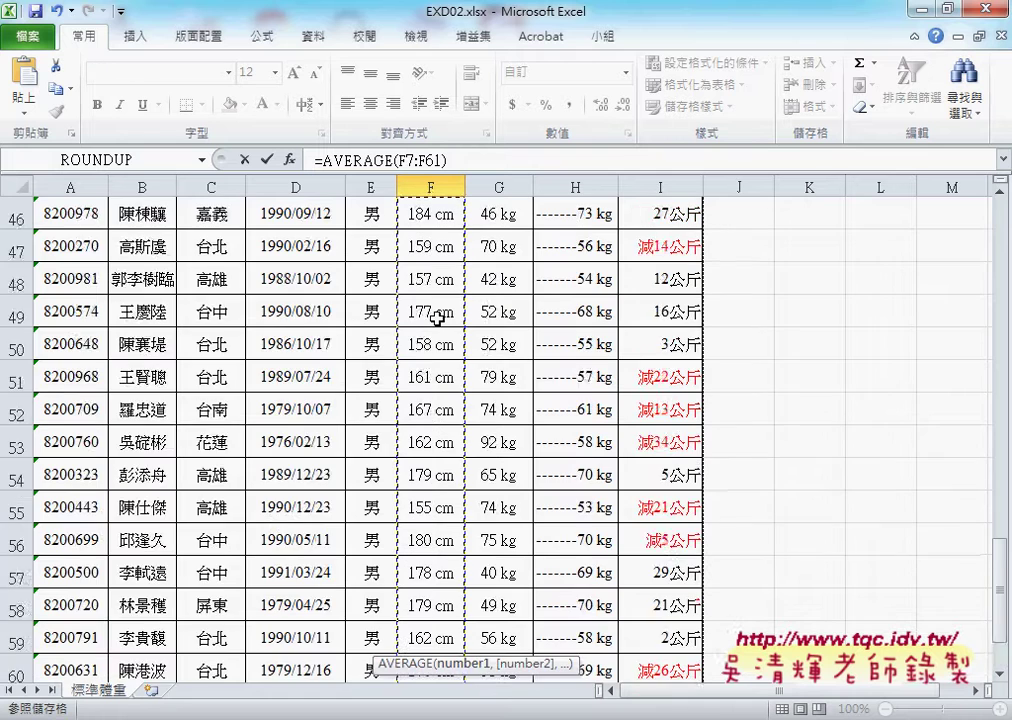
pyautogui.scroll(6, 437, 318)
pyautogui.scroll(2, 437, 318)
pyautogui.scroll(4, 440, 318)
pyautogui.scroll(3, 440, 318)
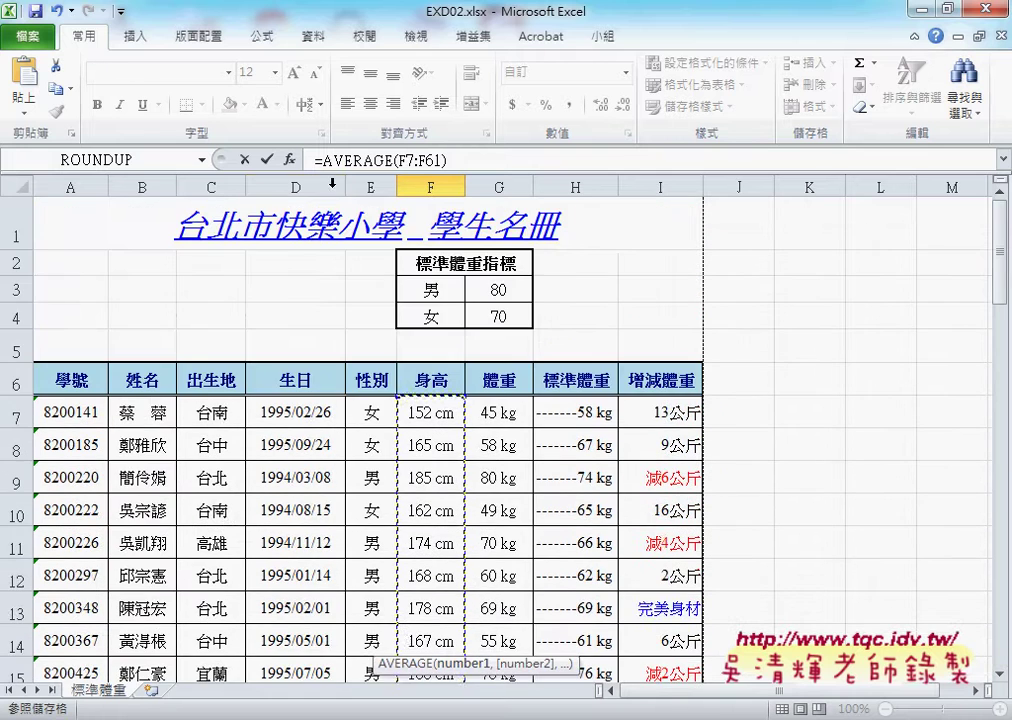
pyautogui.click(266, 160)
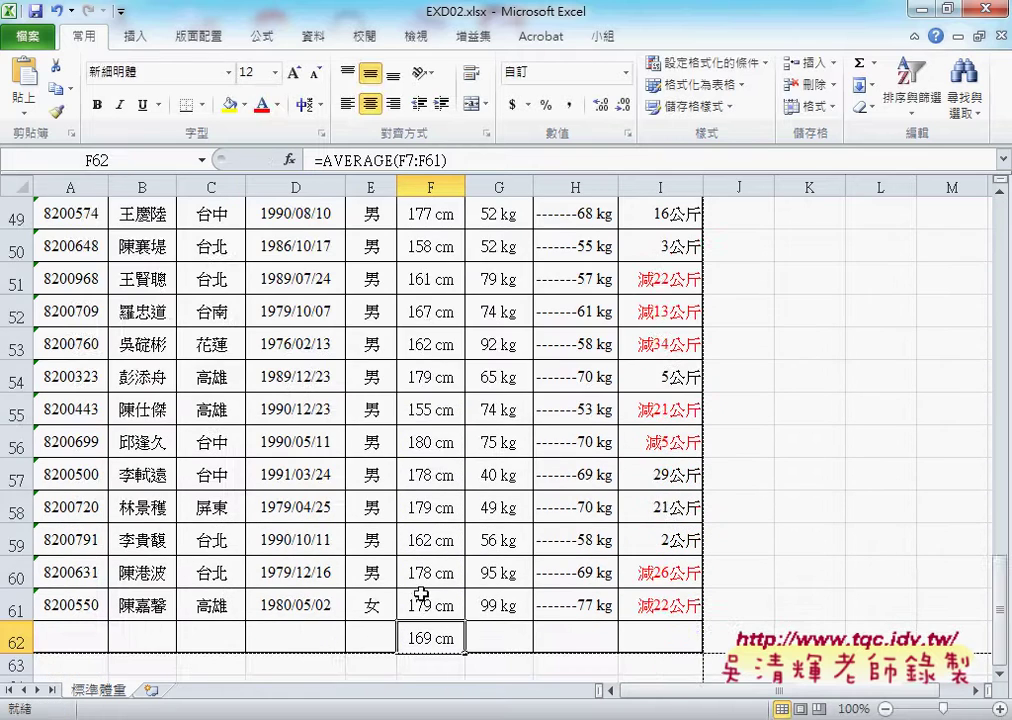
pyautogui.click(502, 625)
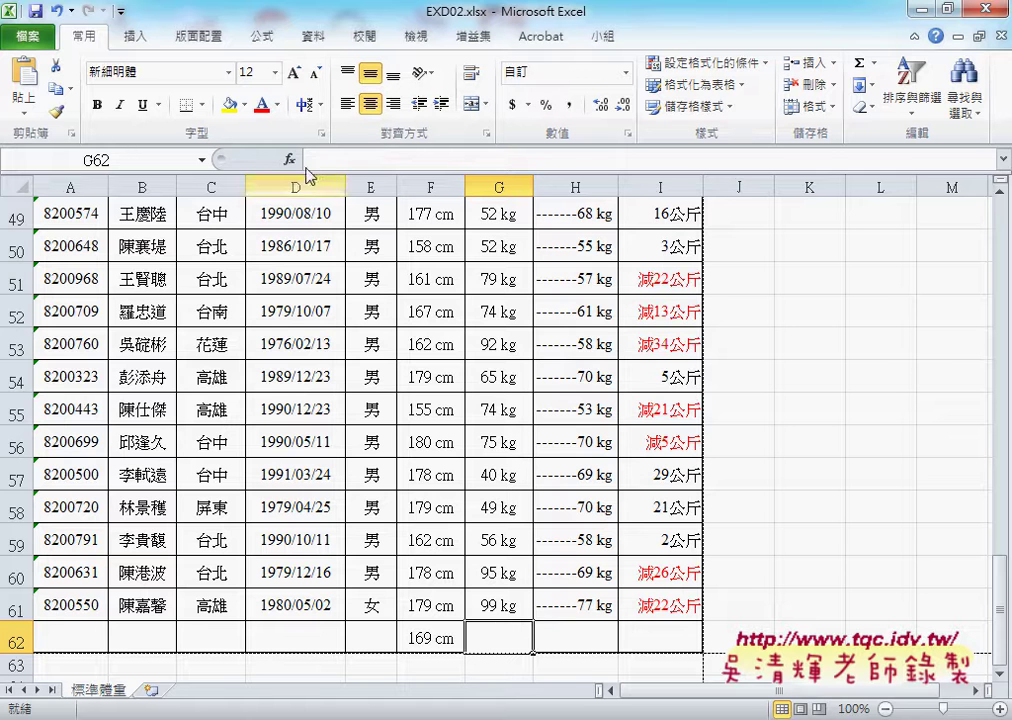
pyautogui.click(873, 62)
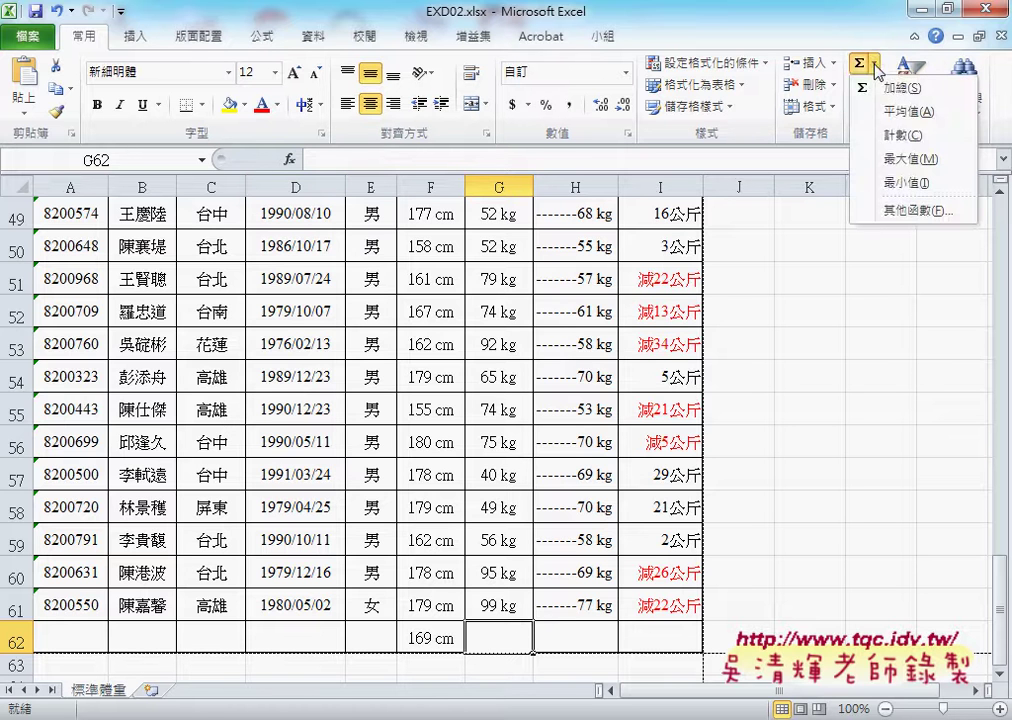
pyautogui.click(900, 113)
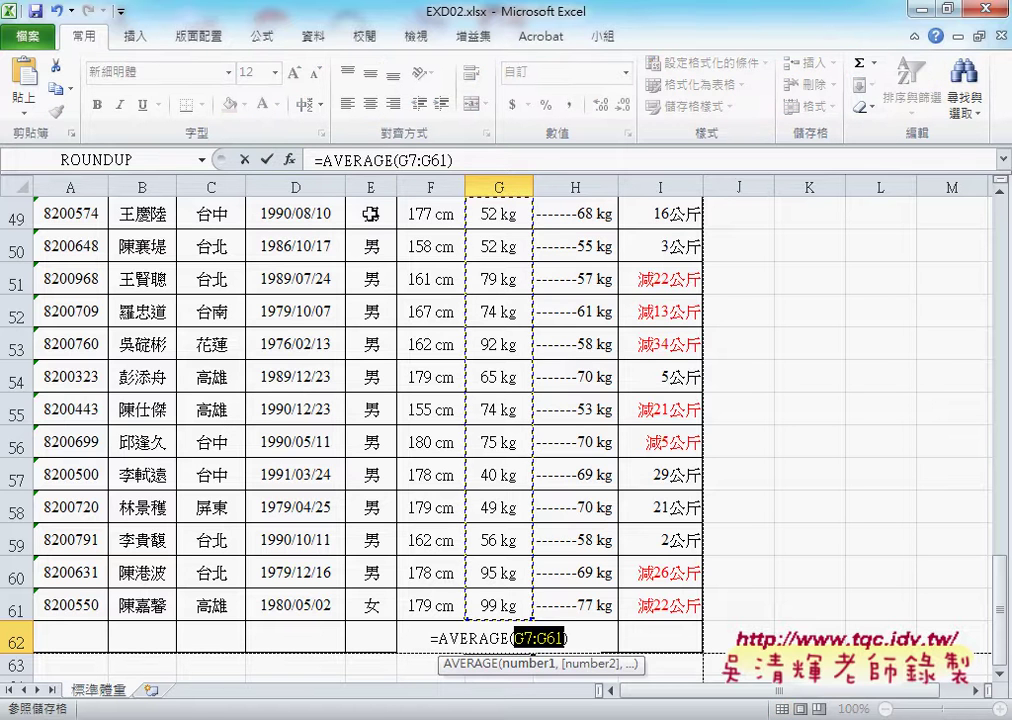
pyautogui.click(268, 162)
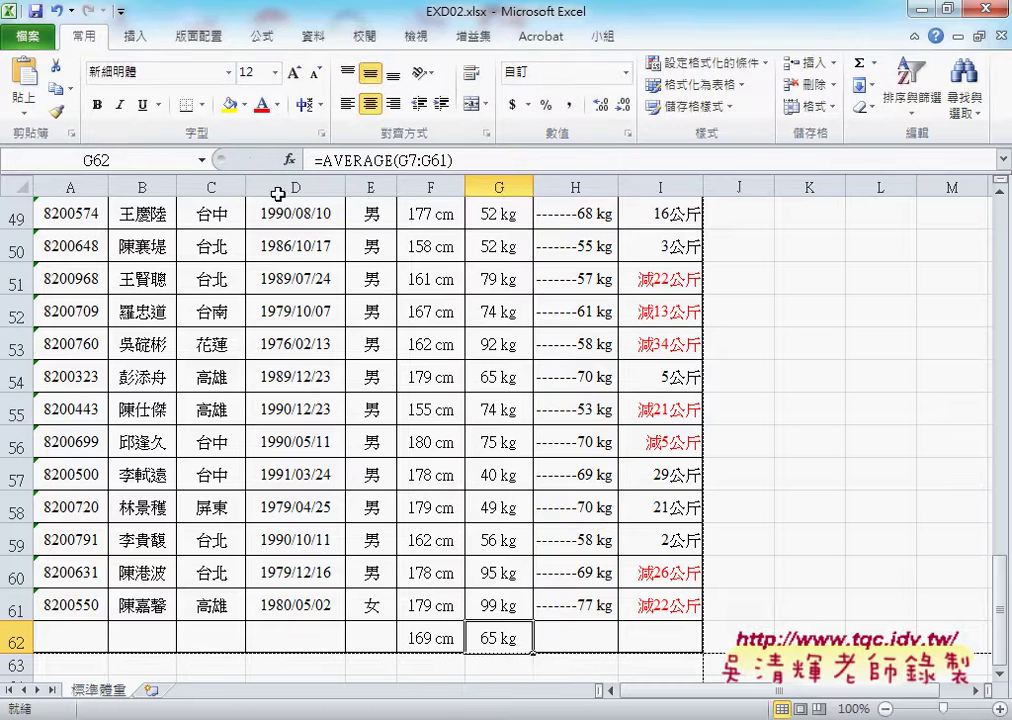
# - Insert AutoSum AVERAGE formulas in H62 and I62 for standard weight and weight change
pyautogui.click(578, 638)
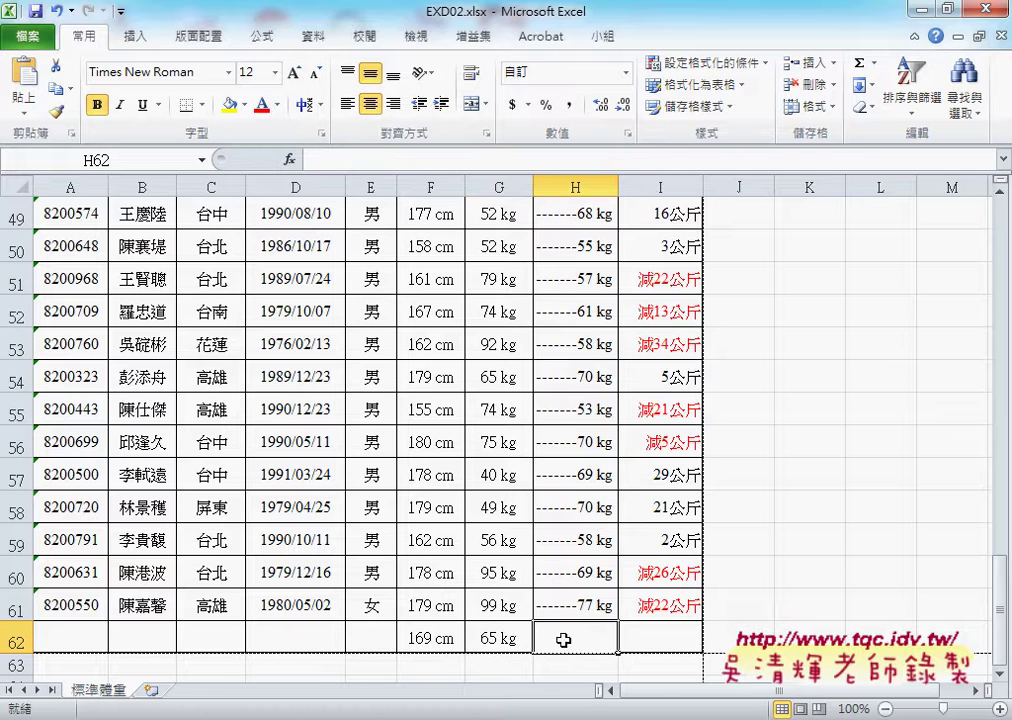
pyautogui.click(873, 62)
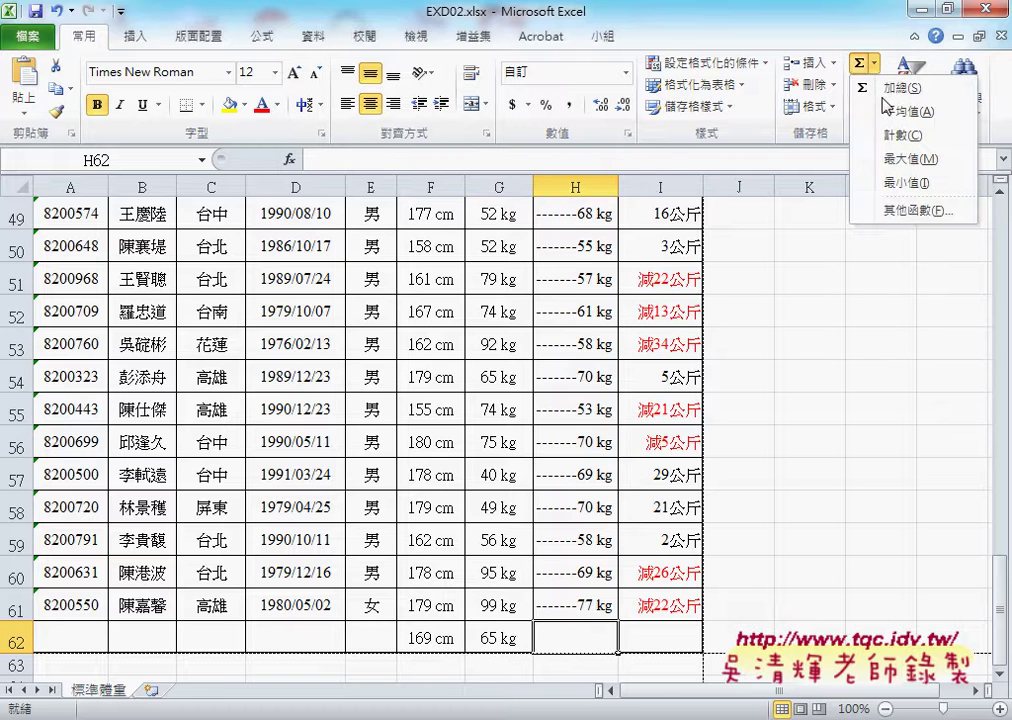
pyautogui.click(890, 112)
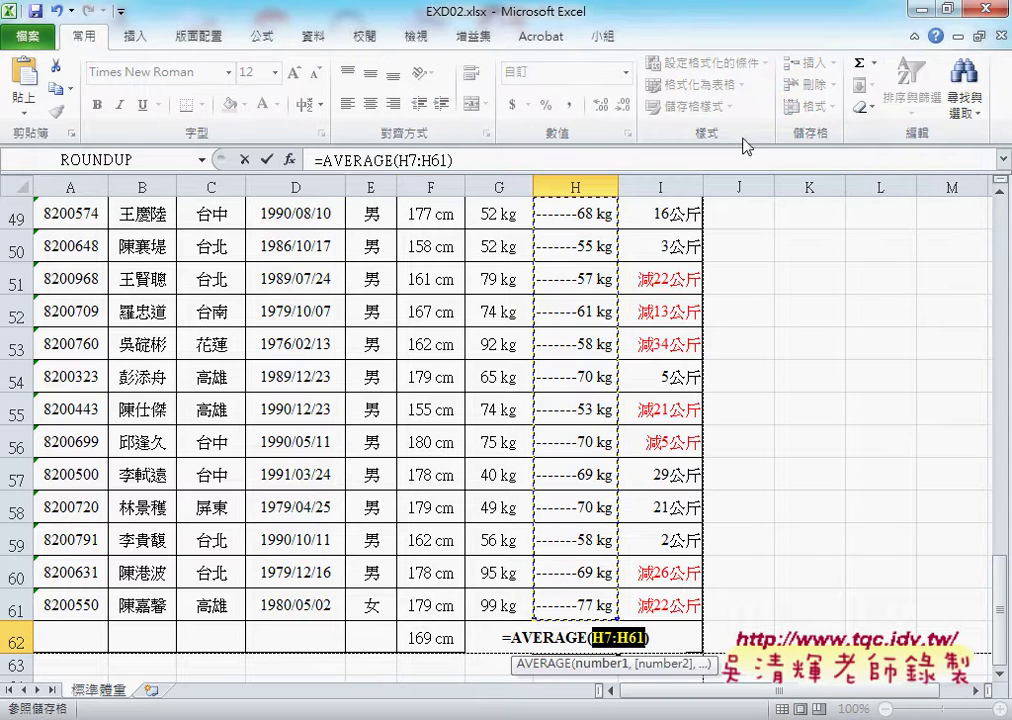
pyautogui.click(251, 159)
pyautogui.click(662, 632)
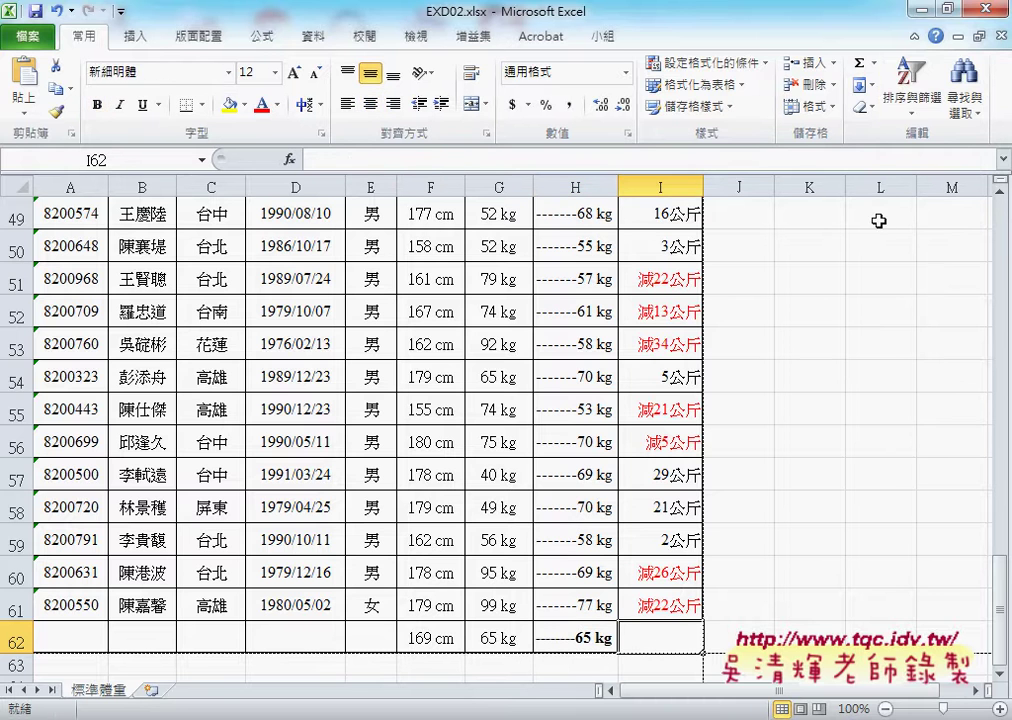
pyautogui.click(875, 64)
pyautogui.click(890, 112)
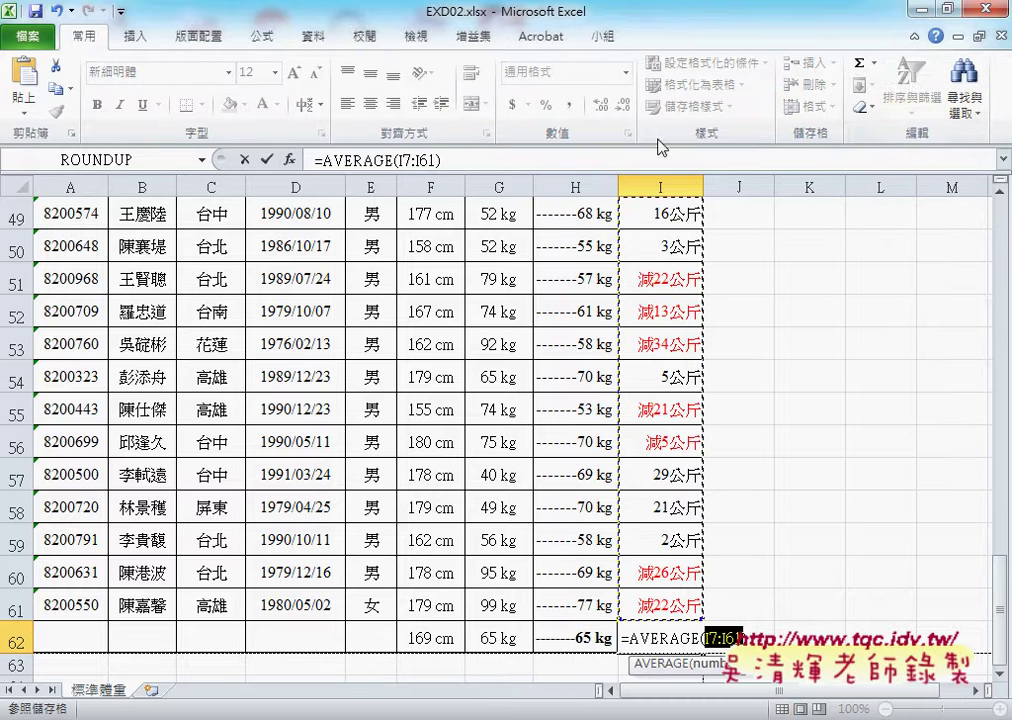
pyautogui.click(252, 159)
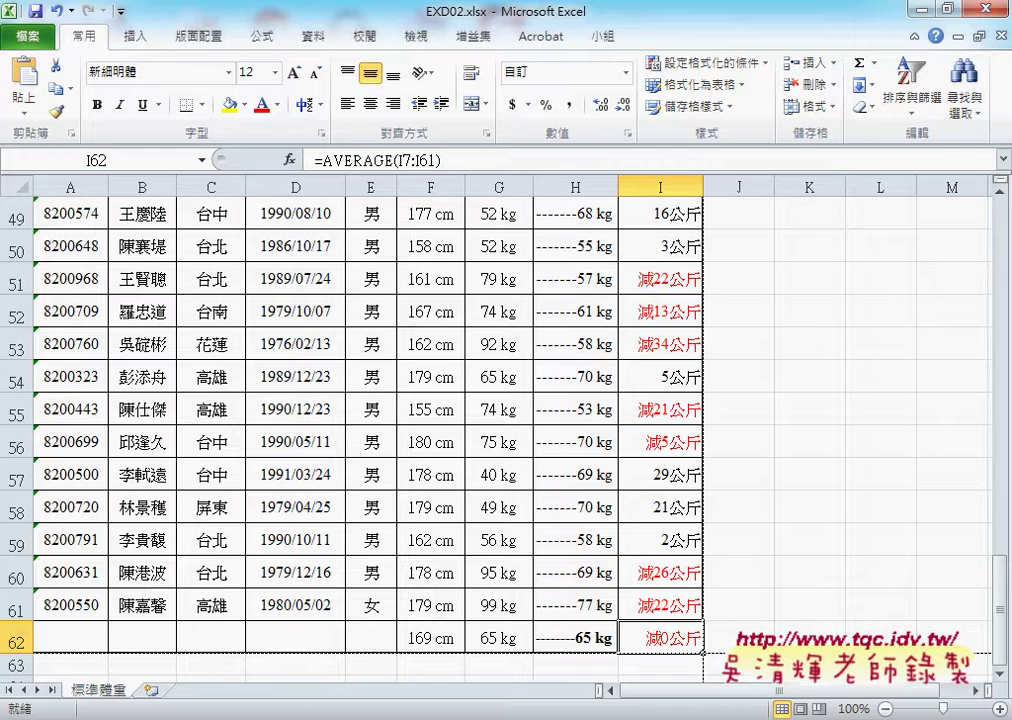
pyautogui.click(288, 710)
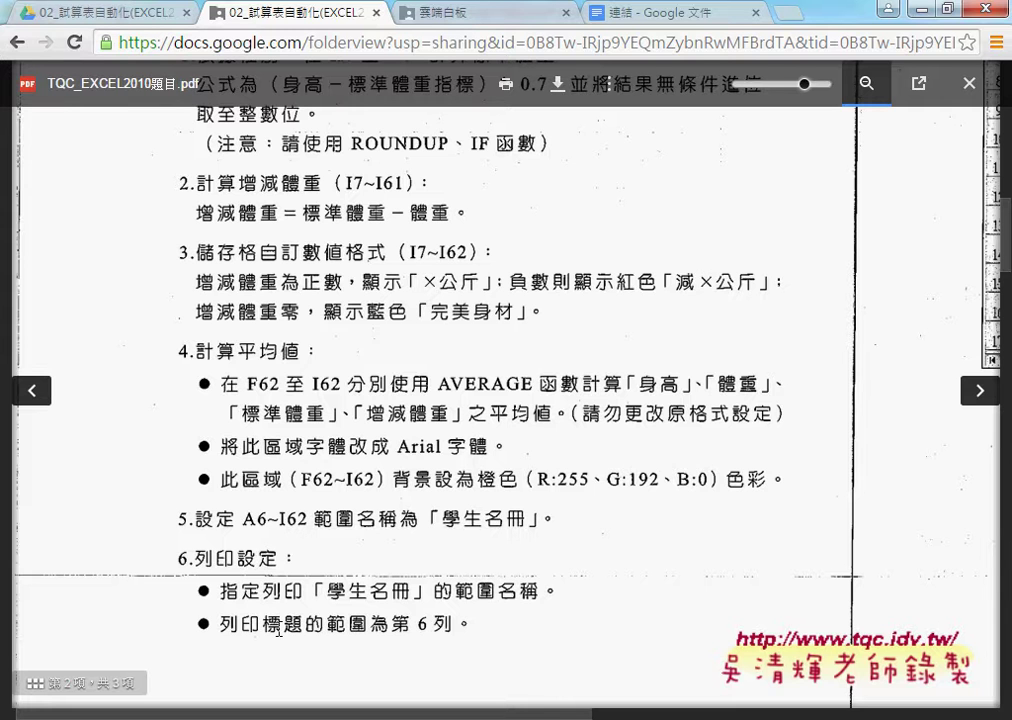
# - Underline the Arial 字體 and orange 背景 requirements in the exam PDF
pyautogui.scroll(-1, 278, 630)
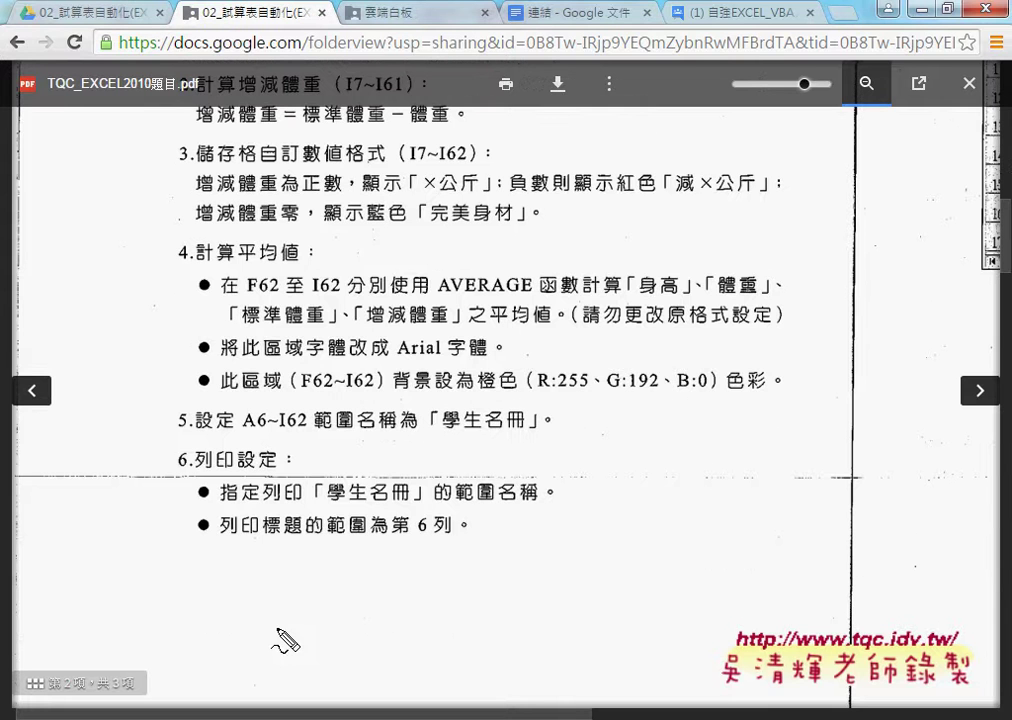
pyautogui.moveTo(397, 357); pyautogui.dragTo(502, 356)
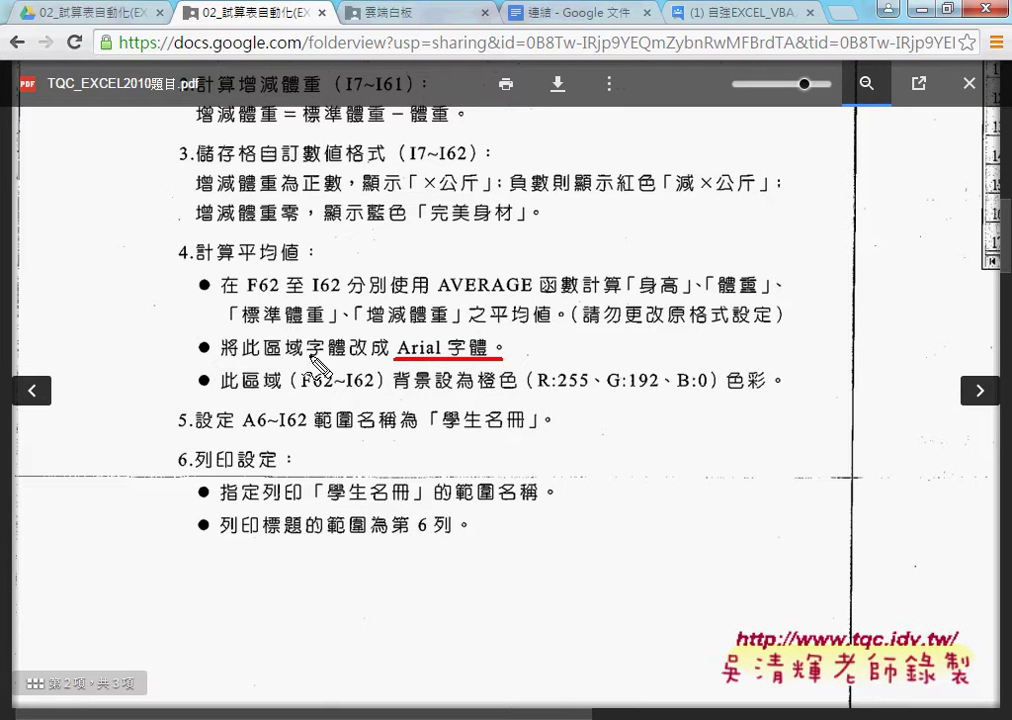
pyautogui.moveTo(307, 355); pyautogui.dragTo(345, 354)
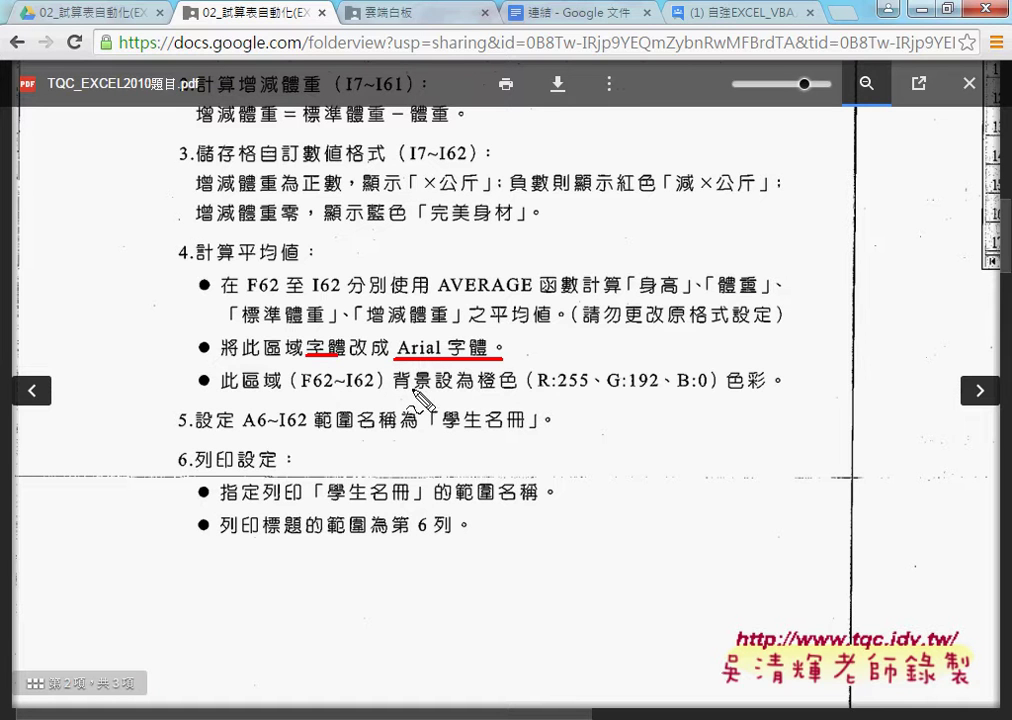
pyautogui.moveTo(398, 388); pyautogui.dragTo(520, 391)
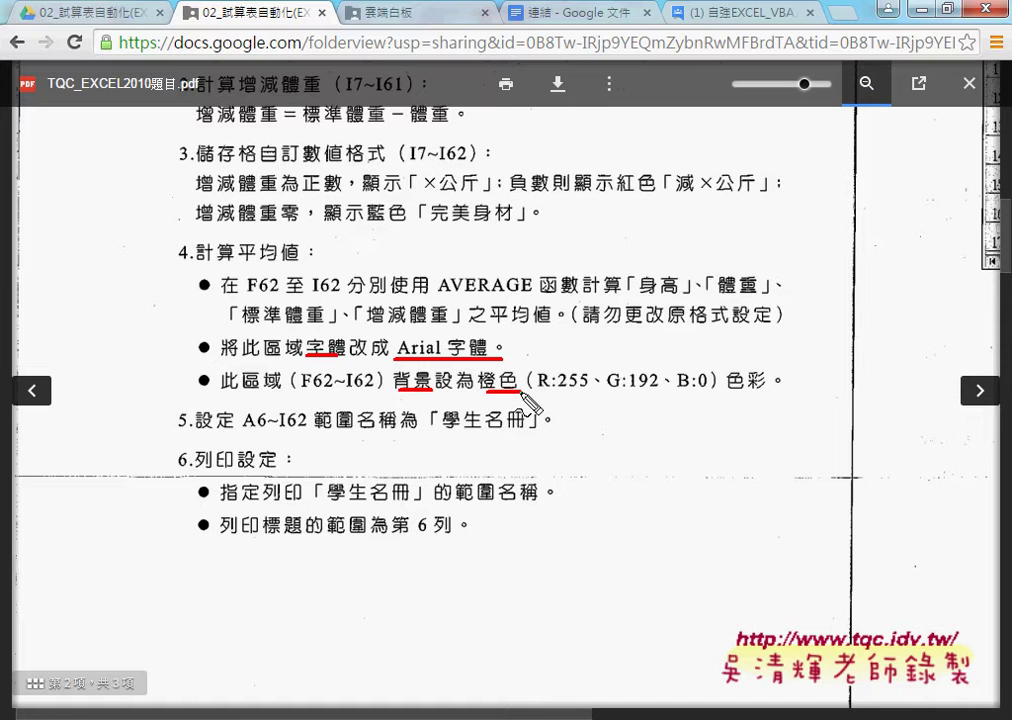
pyautogui.press('Escape')
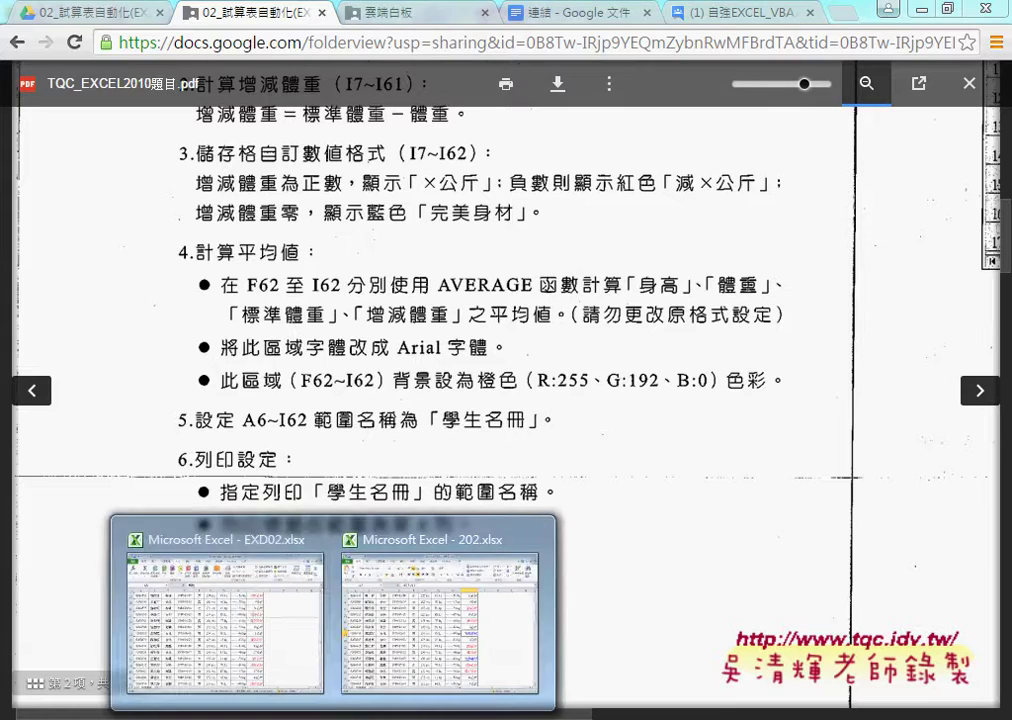
# - Return to EXD02 and select the average cells F62:I62
pyautogui.click(244, 544)
pyautogui.scroll(-4, 447, 540)
pyautogui.scroll(-3, 446, 541)
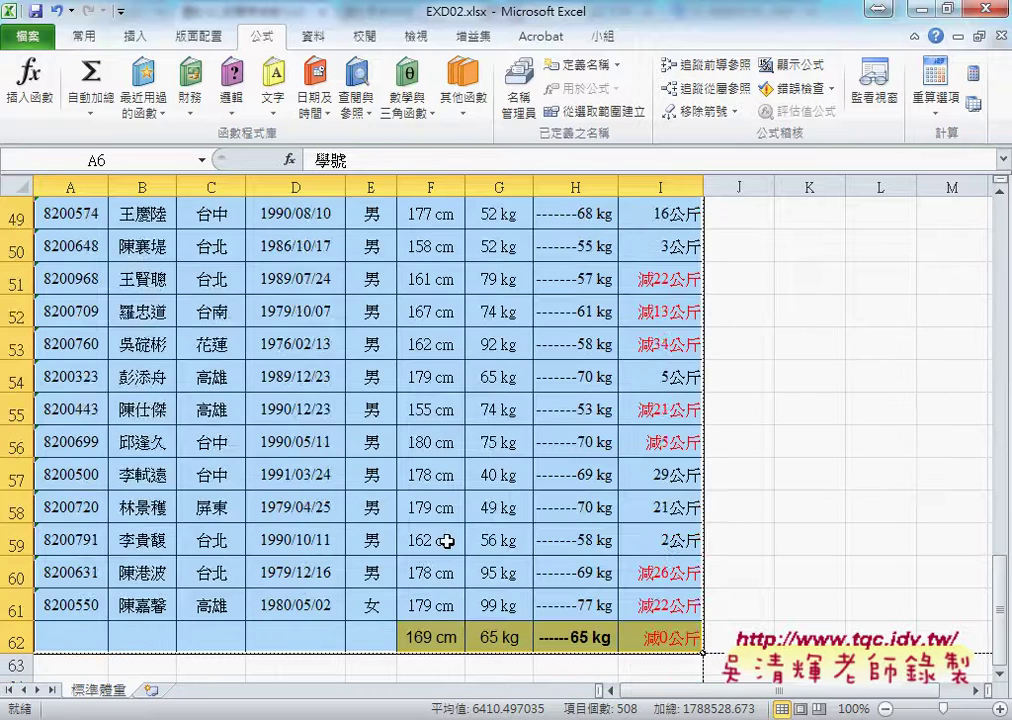
pyautogui.scroll(-2, 446, 541)
pyautogui.moveTo(440, 445); pyautogui.dragTo(685, 443)
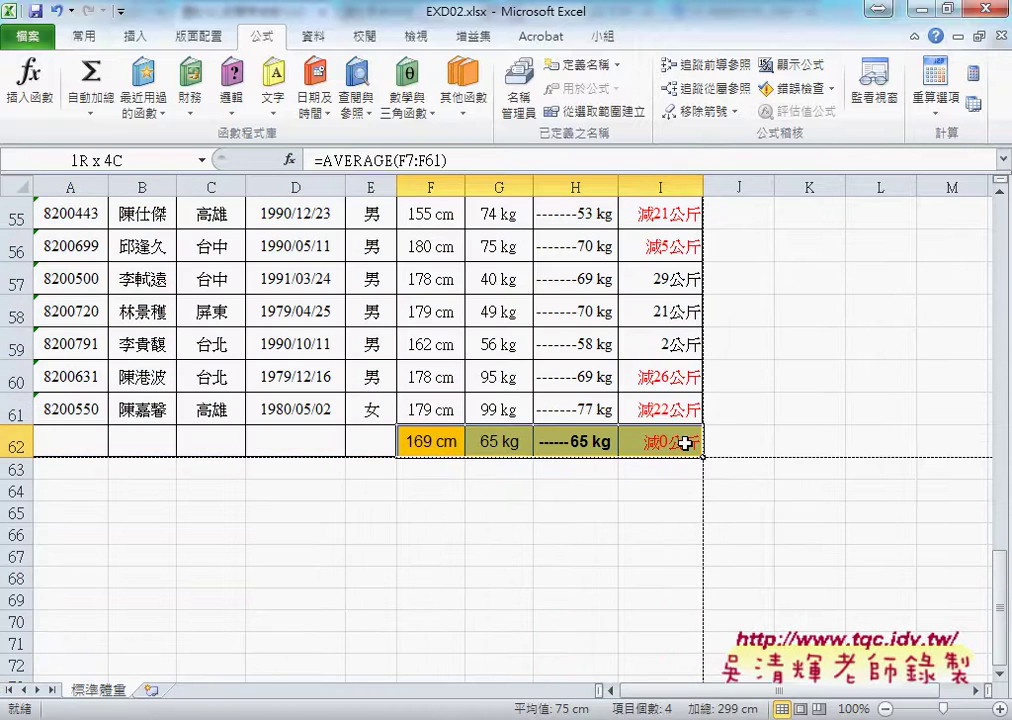
# - Apply the Arial font to the averages in F62:I62
pyautogui.click(84, 36)
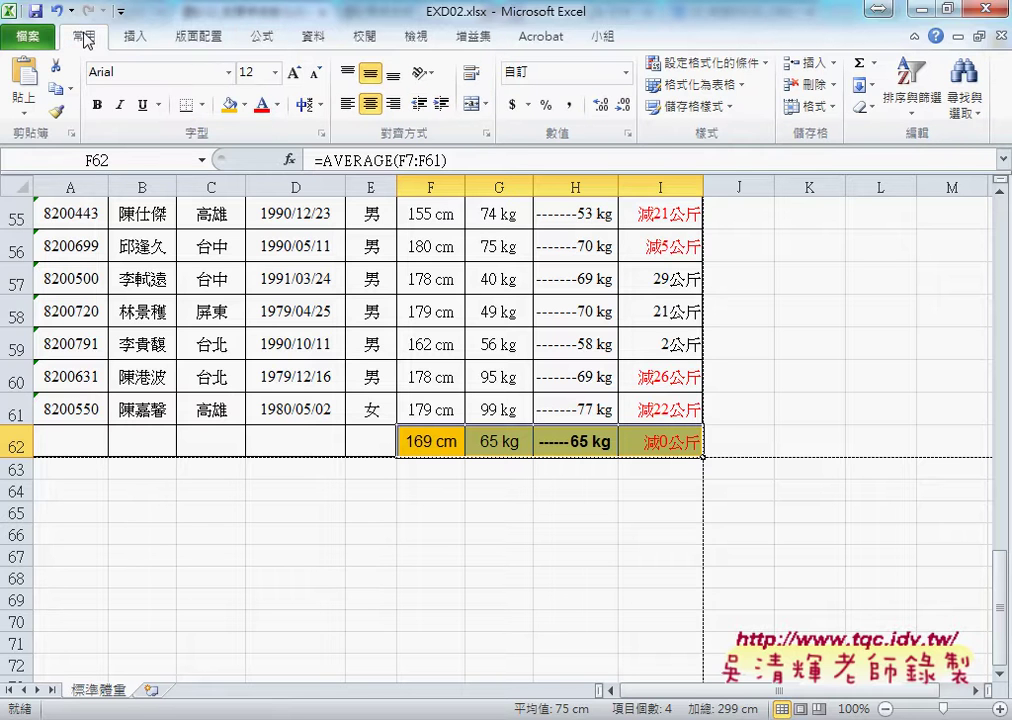
pyautogui.click(228, 72)
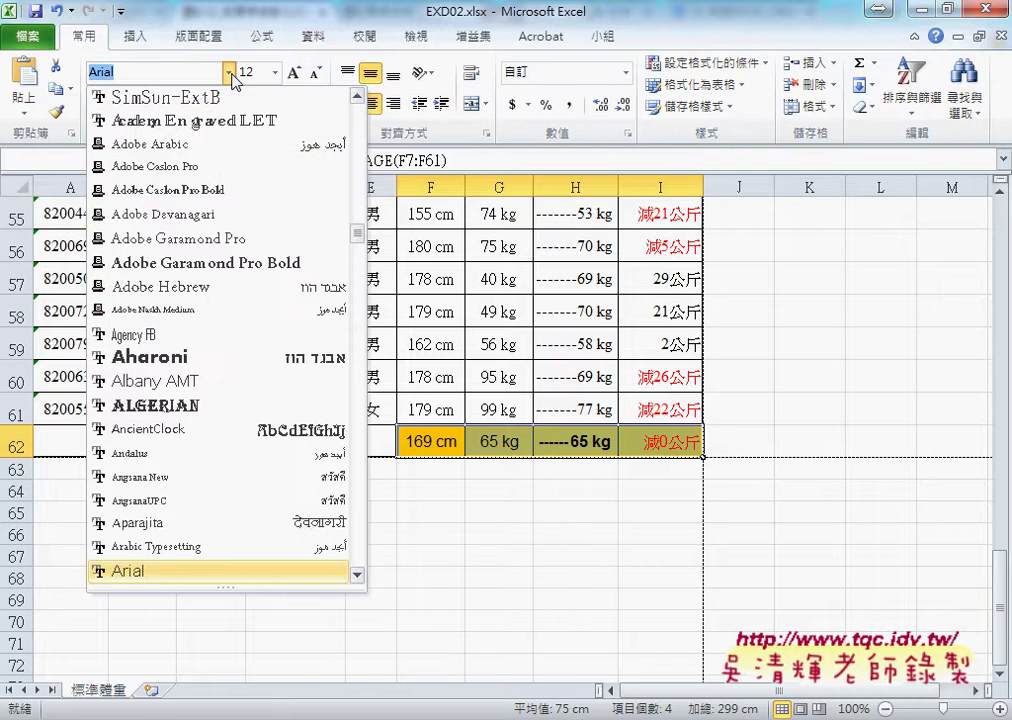
pyautogui.scroll(-1, 330, 570)
pyautogui.scroll(-1, 300, 530)
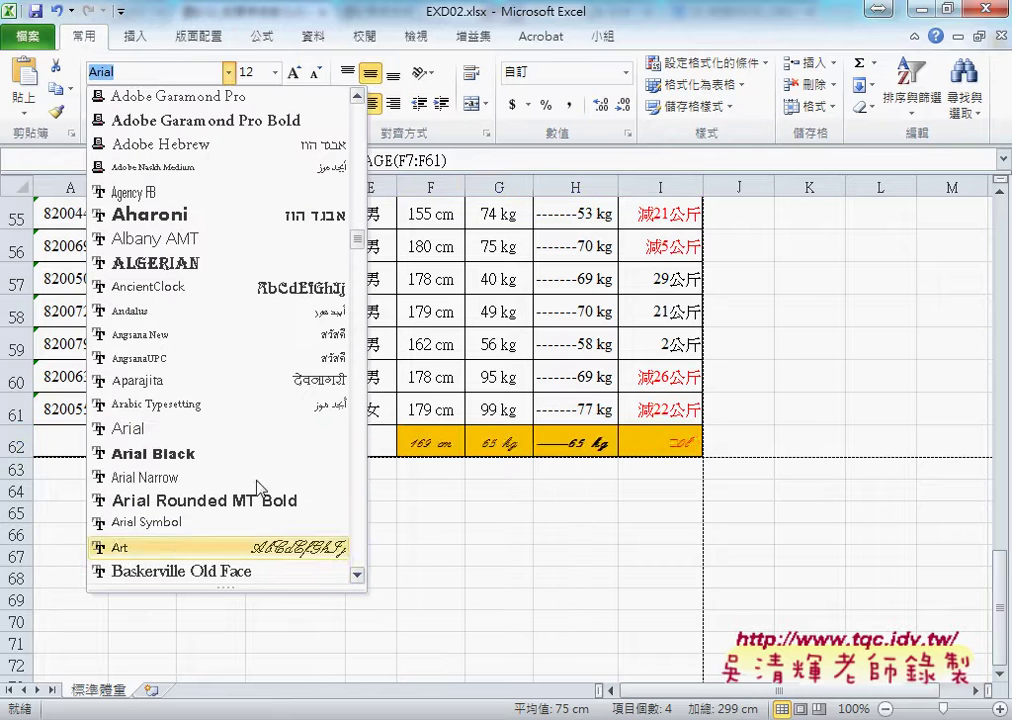
pyautogui.click(176, 438)
# - Give the averages F62:I62 the standard Orange background fill
pyautogui.click(627, 443)
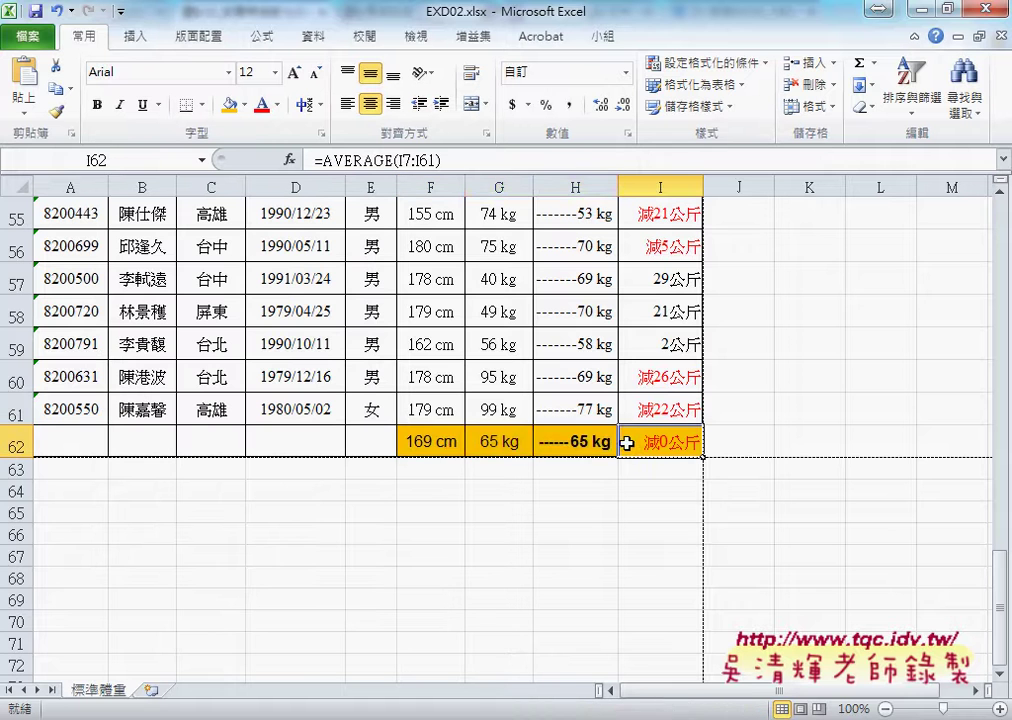
pyautogui.moveTo(627, 443); pyautogui.dragTo(418, 443)
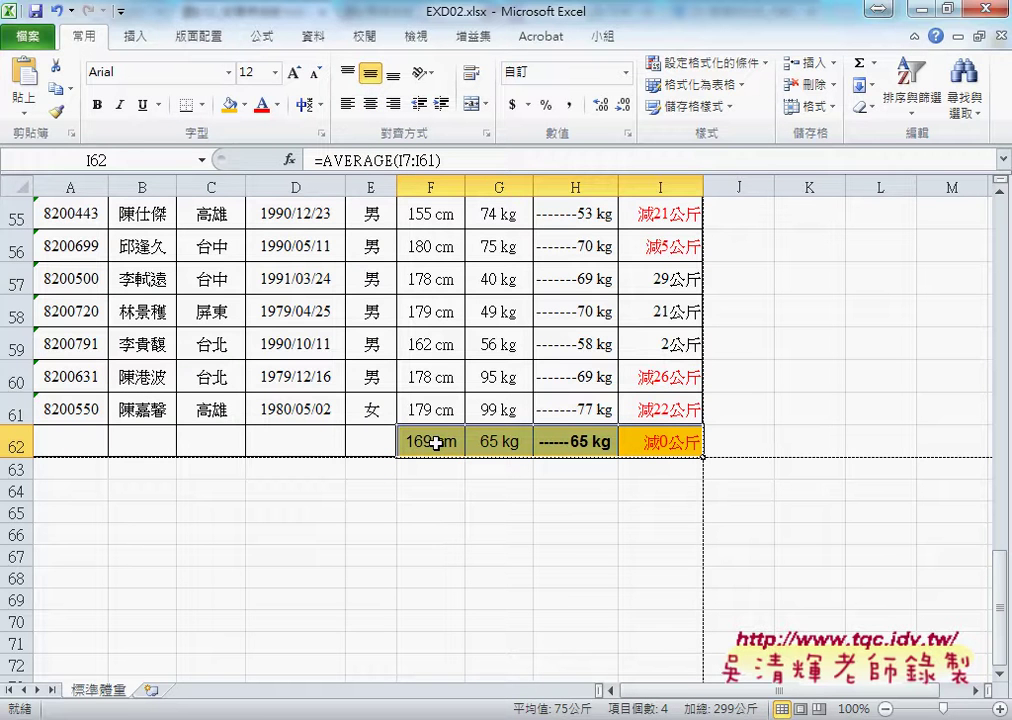
pyautogui.click(244, 106)
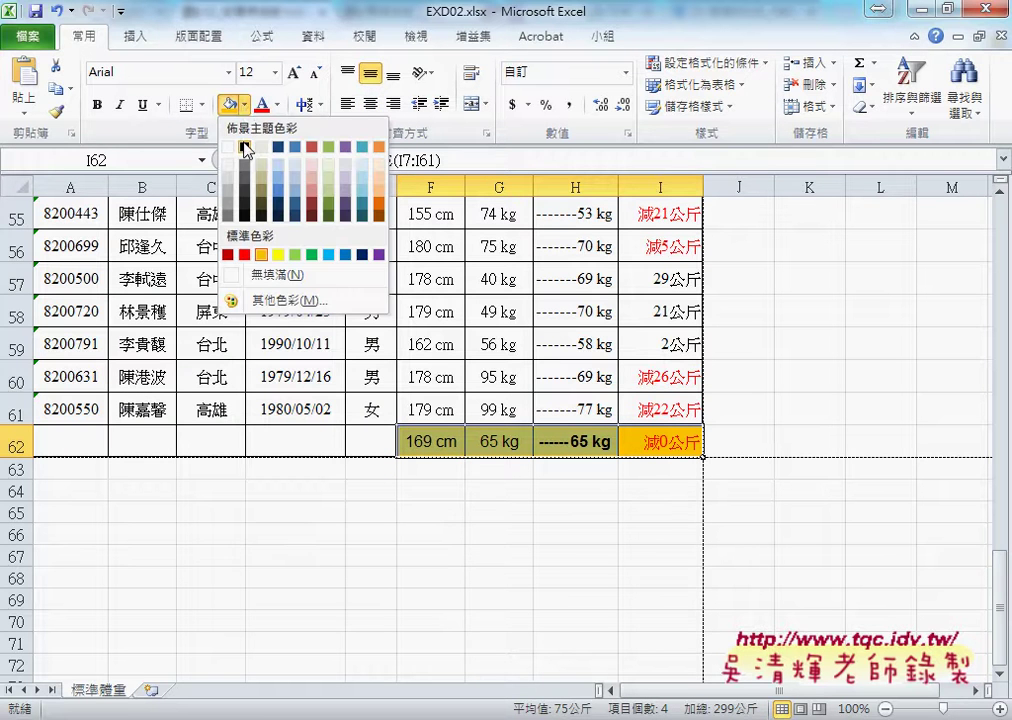
pyautogui.click(241, 150)
pyautogui.moveTo(411, 440); pyautogui.dragTo(660, 441)
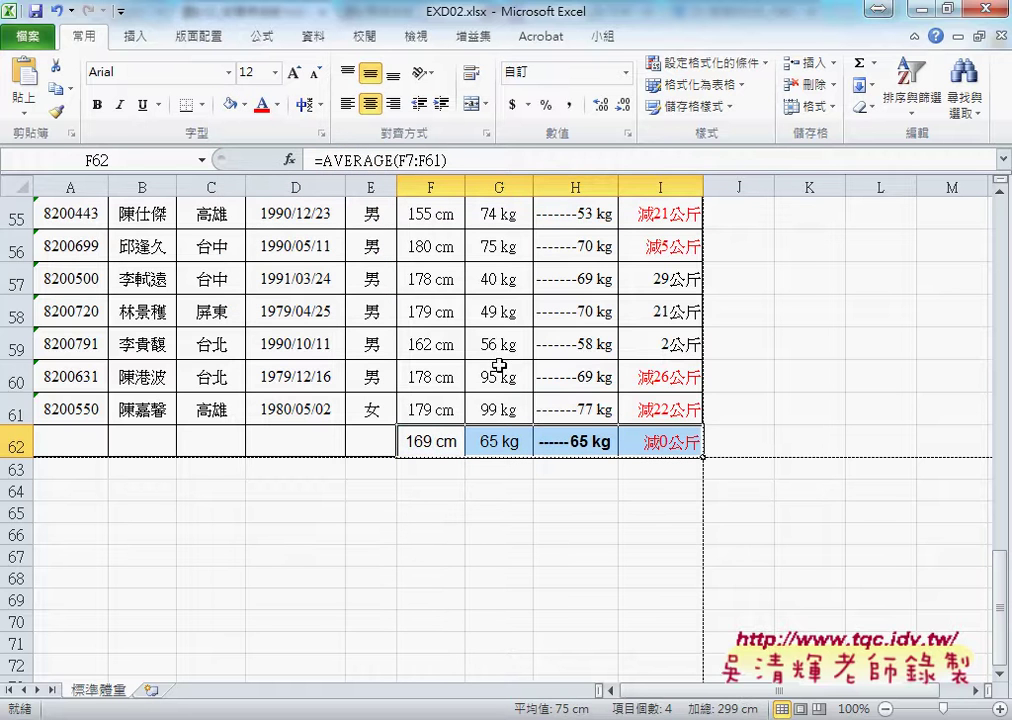
pyautogui.click(245, 106)
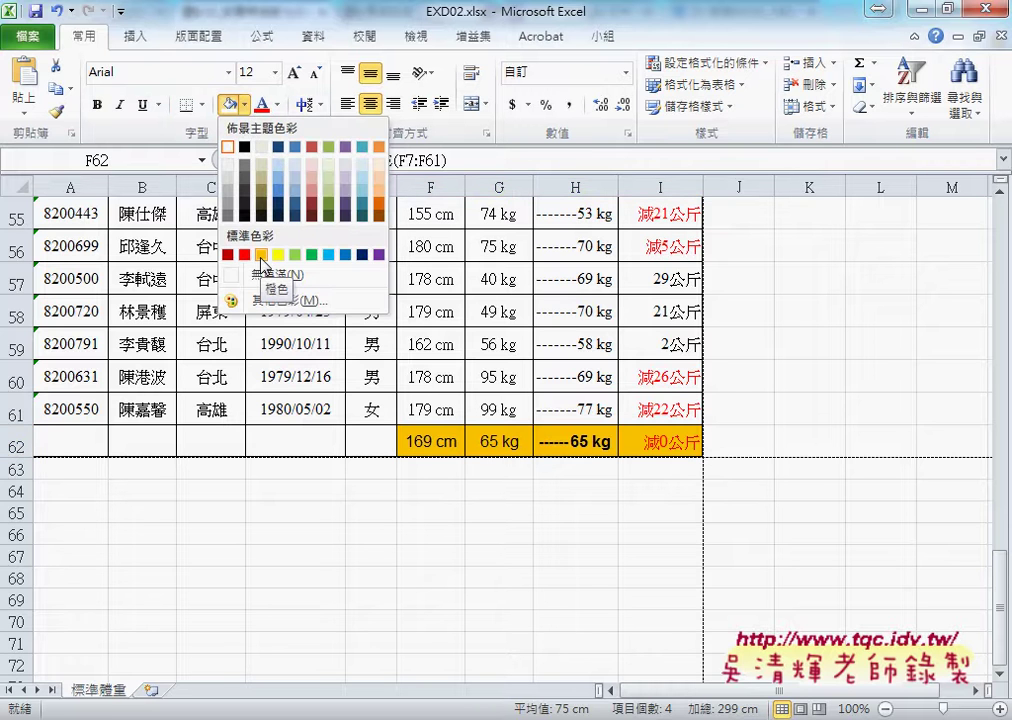
pyautogui.click(260, 258)
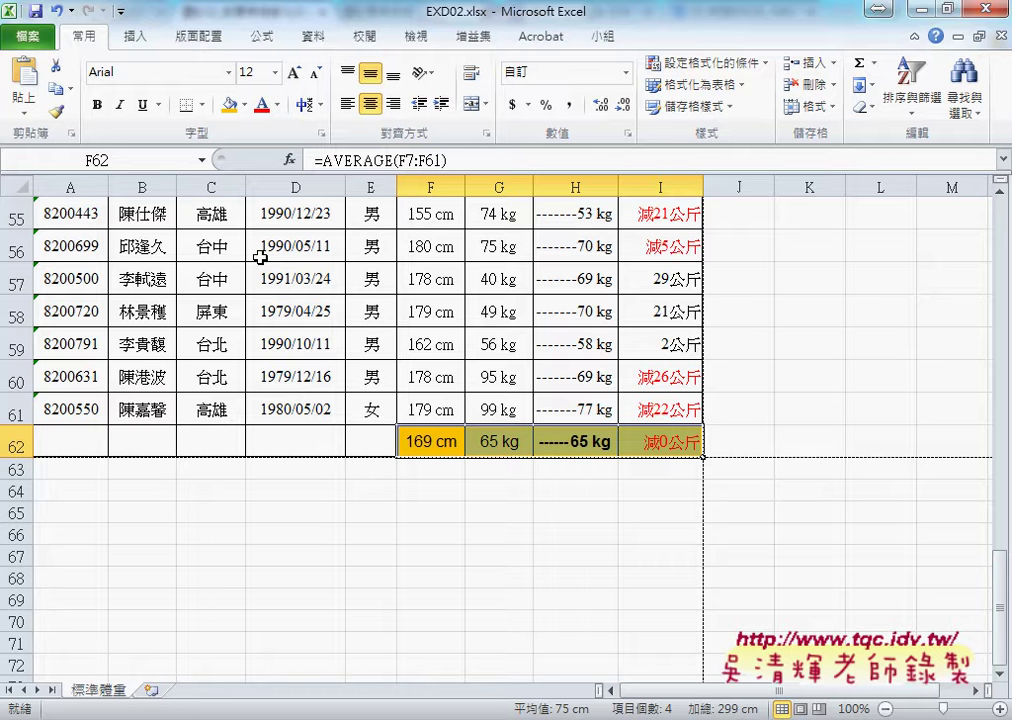
pyautogui.scroll(3, 264, 368)
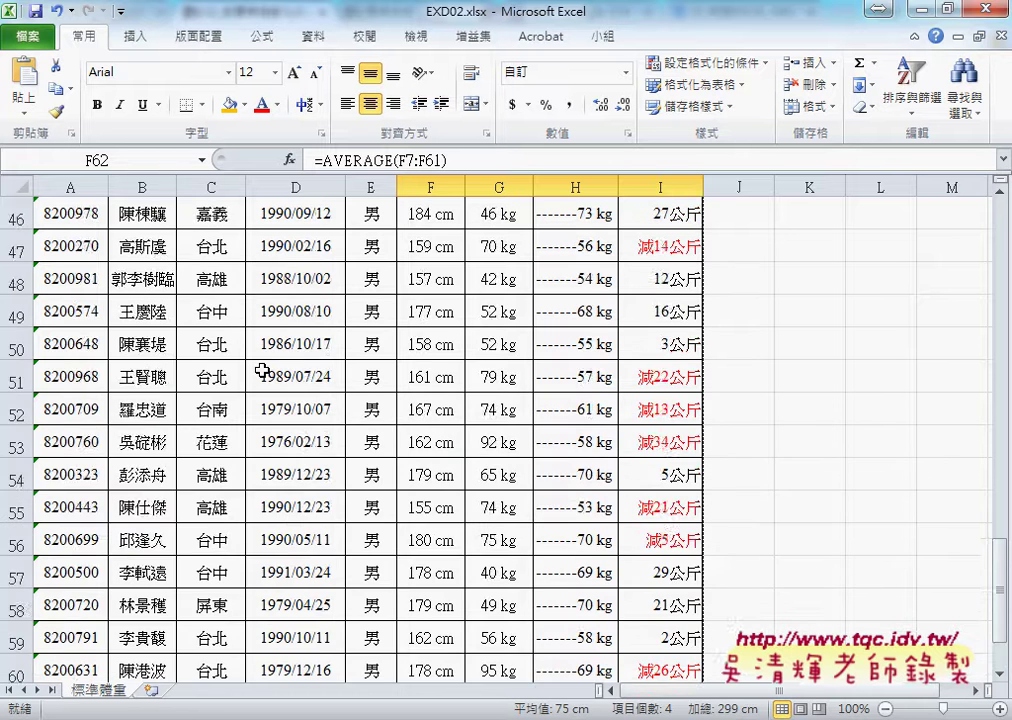
pyautogui.scroll(5, 264, 375)
pyautogui.moveTo(270, 605)
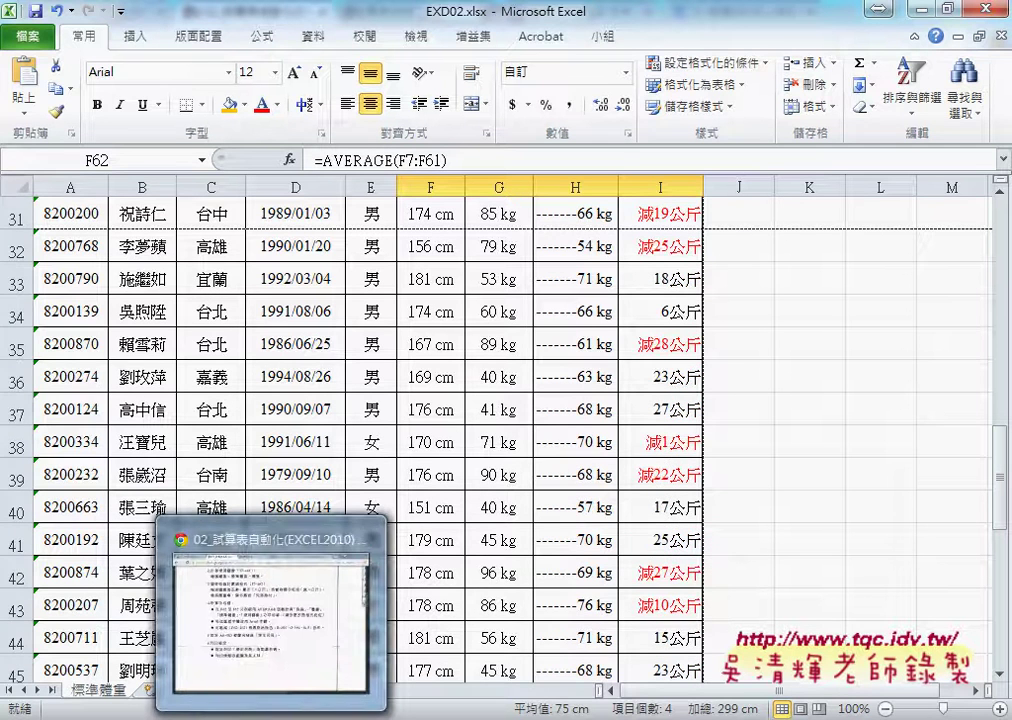
pyautogui.click(278, 540)
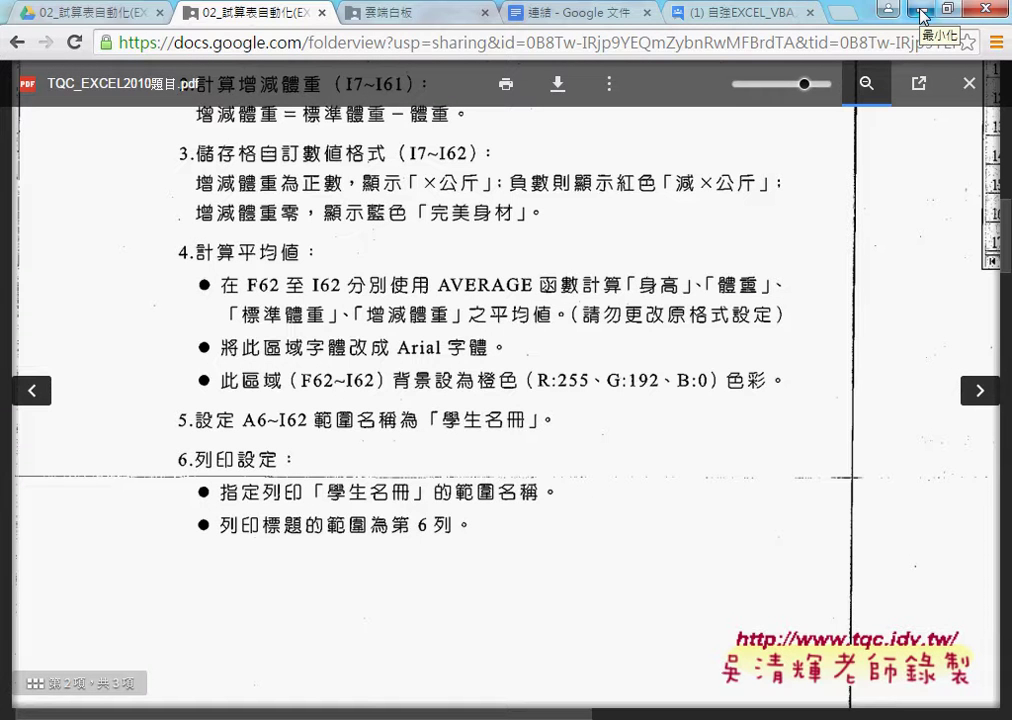
pyautogui.click(922, 14)
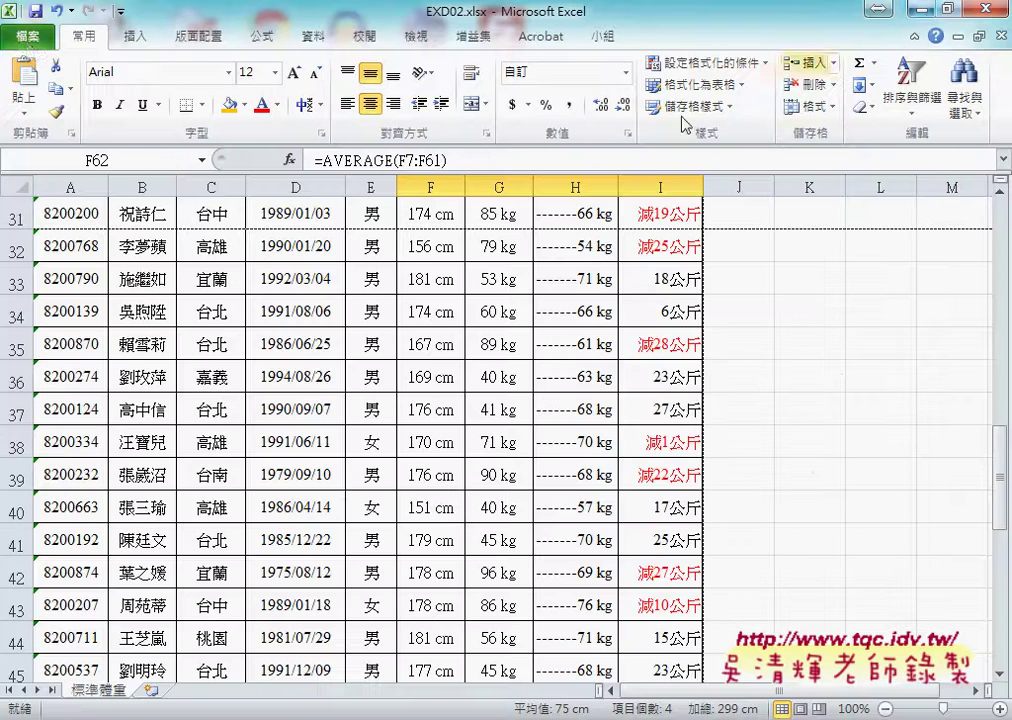
# - Show EXD02's print preview from File > Print, then bring the 202.xlsx workbook forward
pyautogui.click(28, 40)
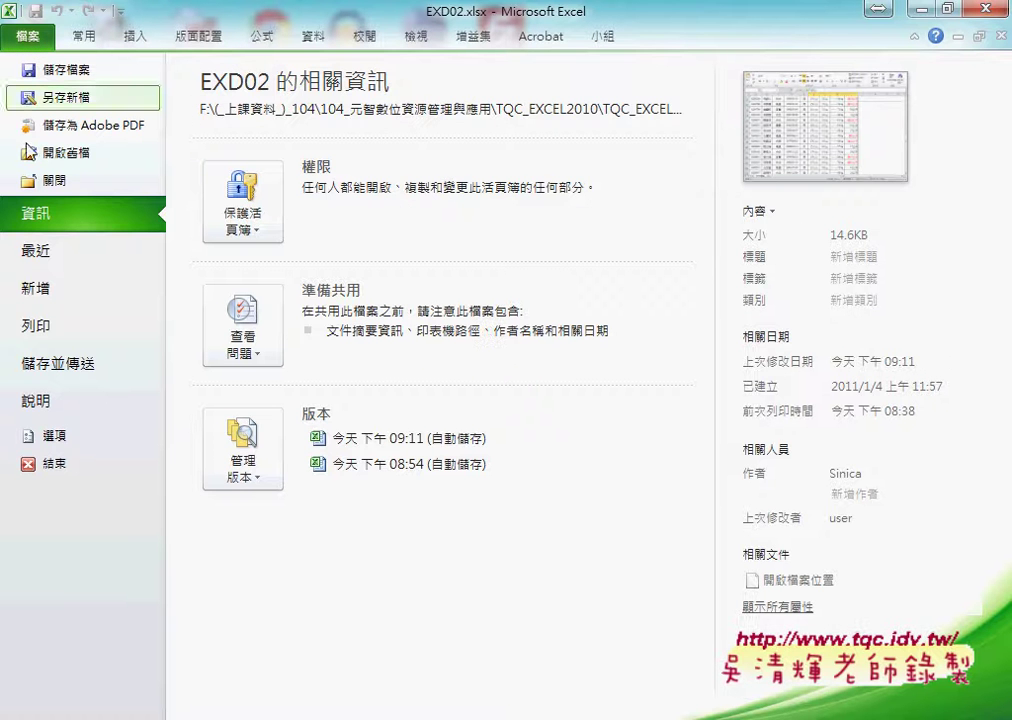
pyautogui.click(30, 340)
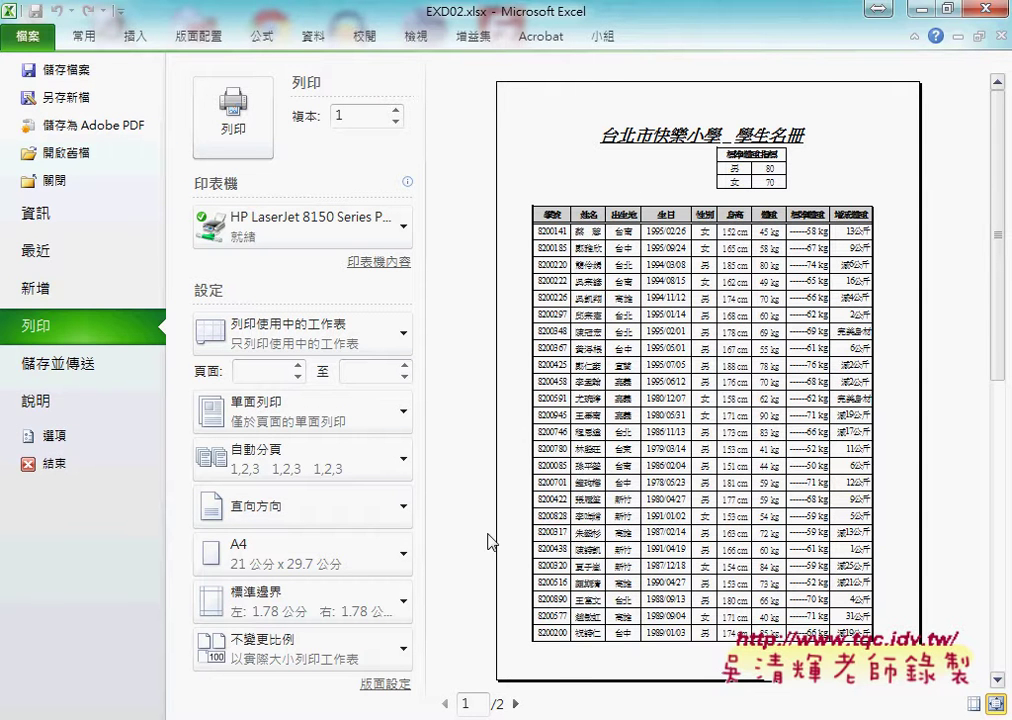
pyautogui.click(444, 645)
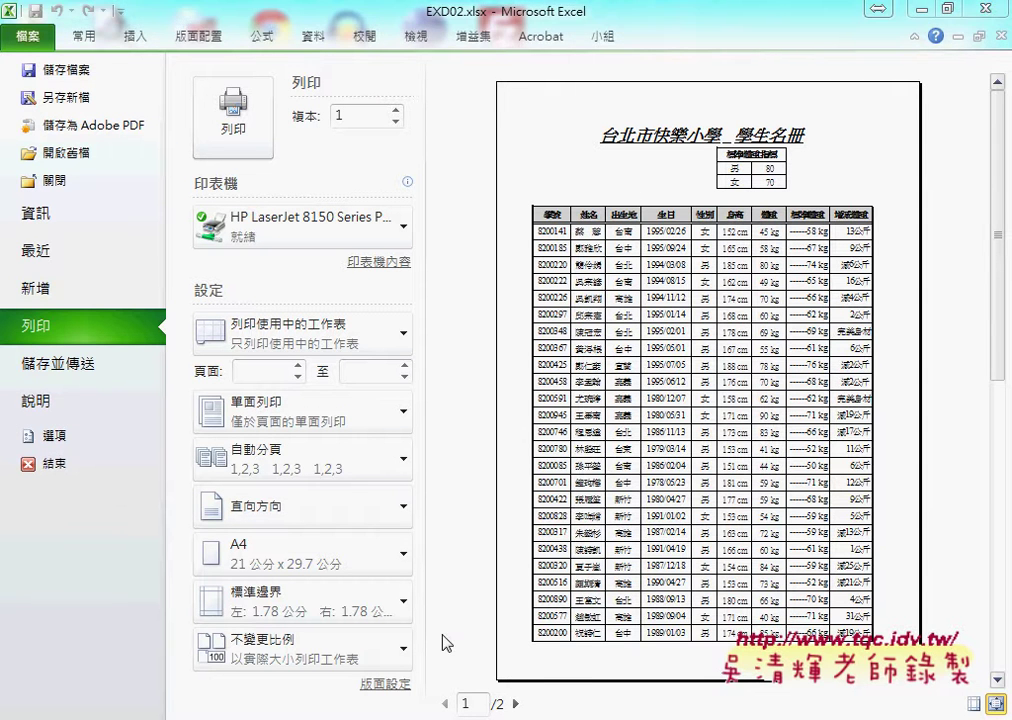
# - Preview 202.xlsx's printout, marking how it starts at the column headings, then return to EXD02
pyautogui.click(30, 40)
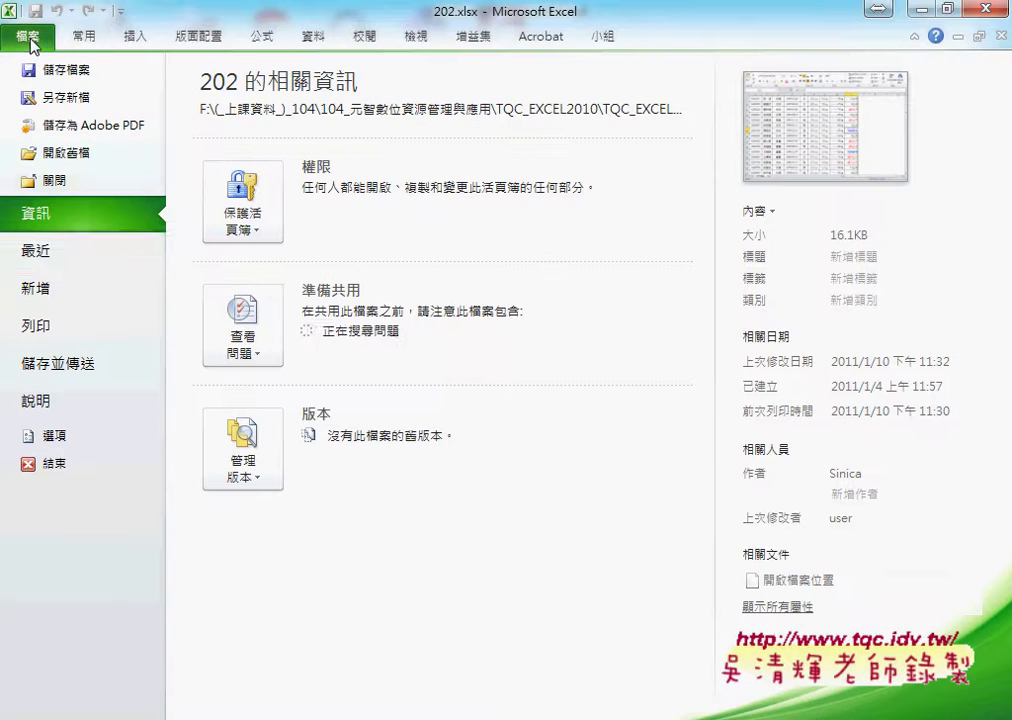
pyautogui.click(66, 337)
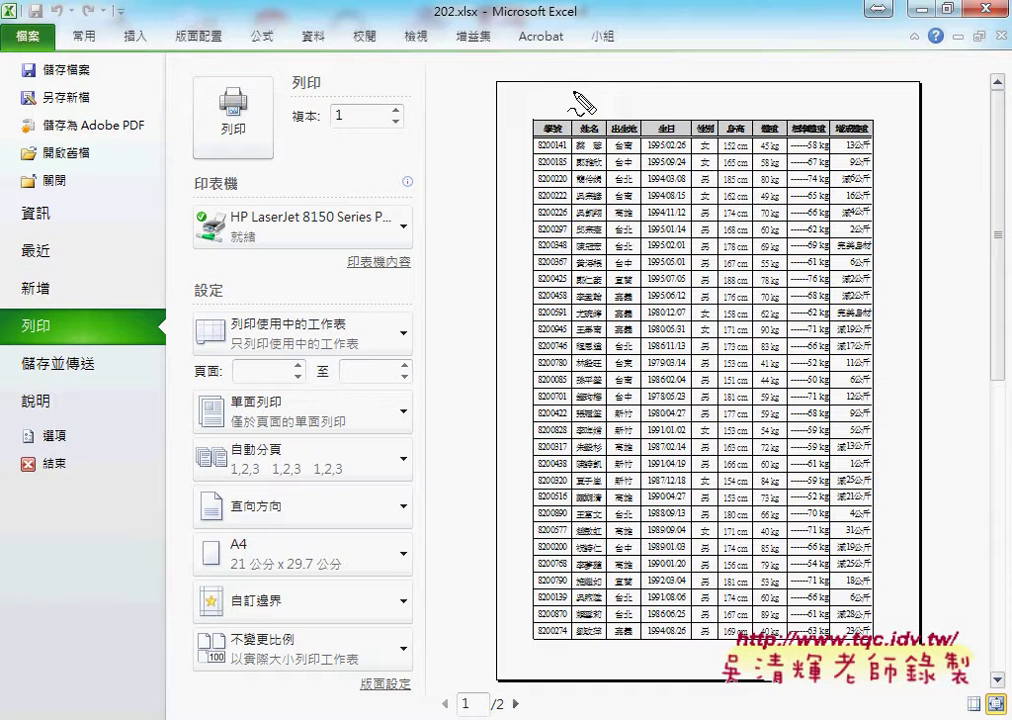
pyautogui.moveTo(538, 105)
pyautogui.mouseDown()
pyautogui.moveTo(840, 34)
pyautogui.moveTo(857, 88)
pyautogui.mouseUp()
pyautogui.moveTo(568, 98); pyautogui.dragTo(845, 100)
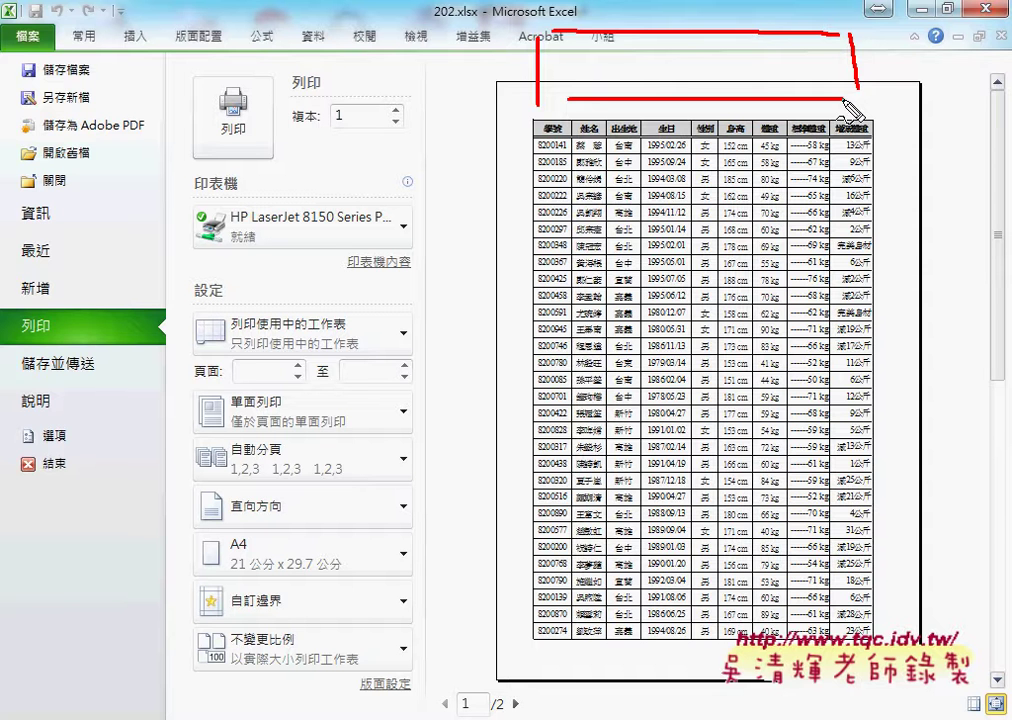
pyautogui.press('Escape')
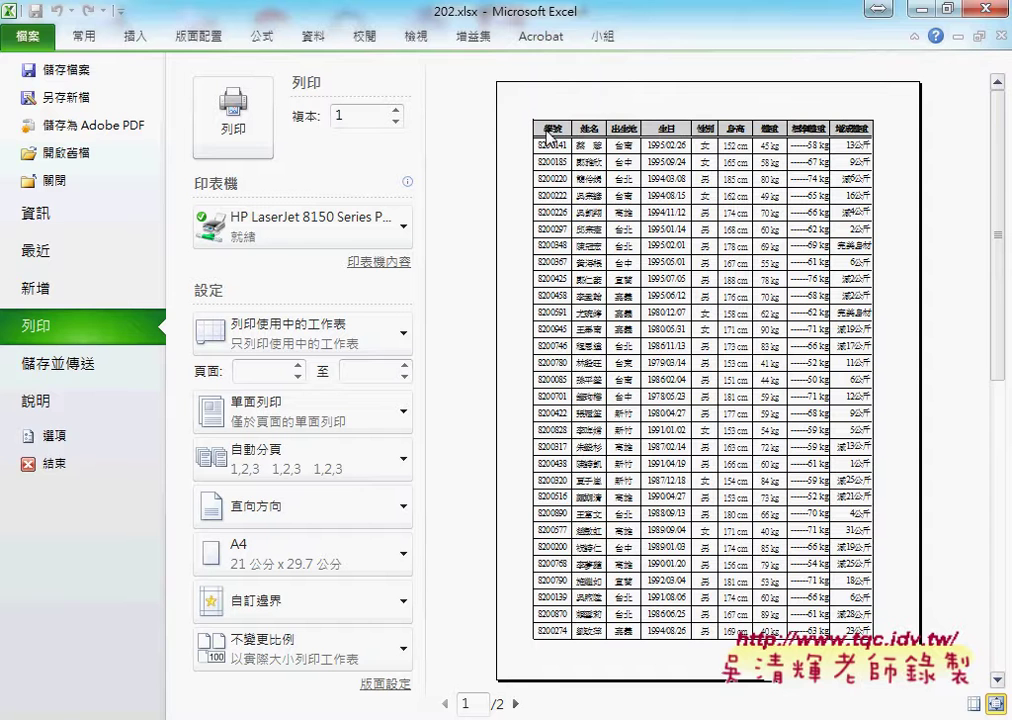
pyautogui.moveTo(996, 187); pyautogui.dragTo(997, 467)
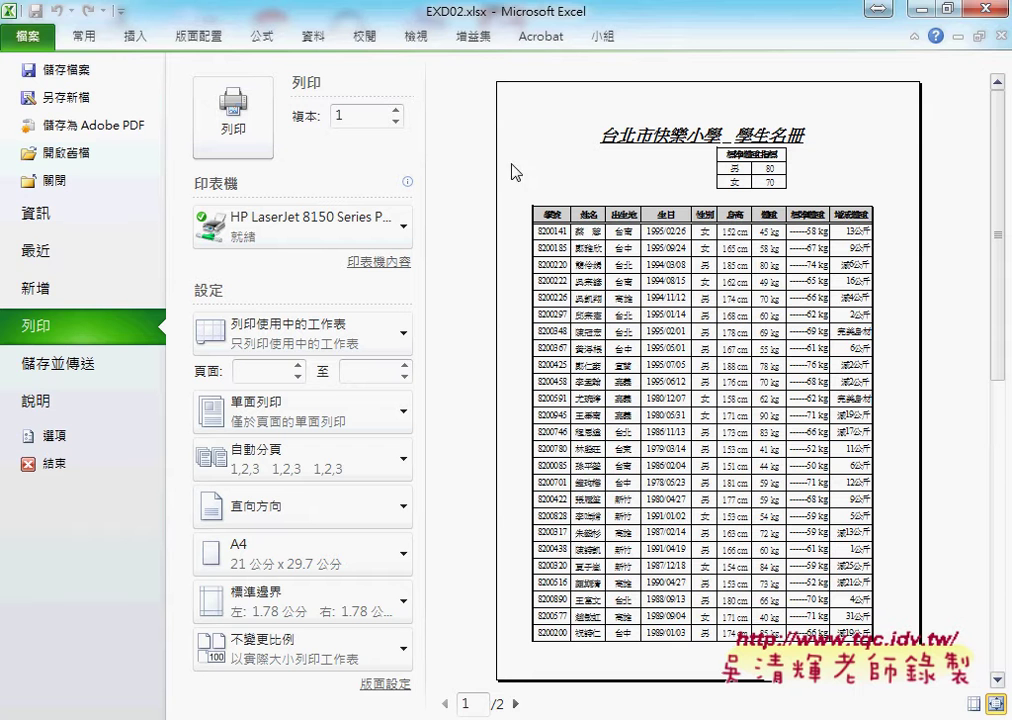
# - Switch to the 版面配置 tab and highlight the 版面設定 group's dialog launcher for viewers
pyautogui.click(211, 40)
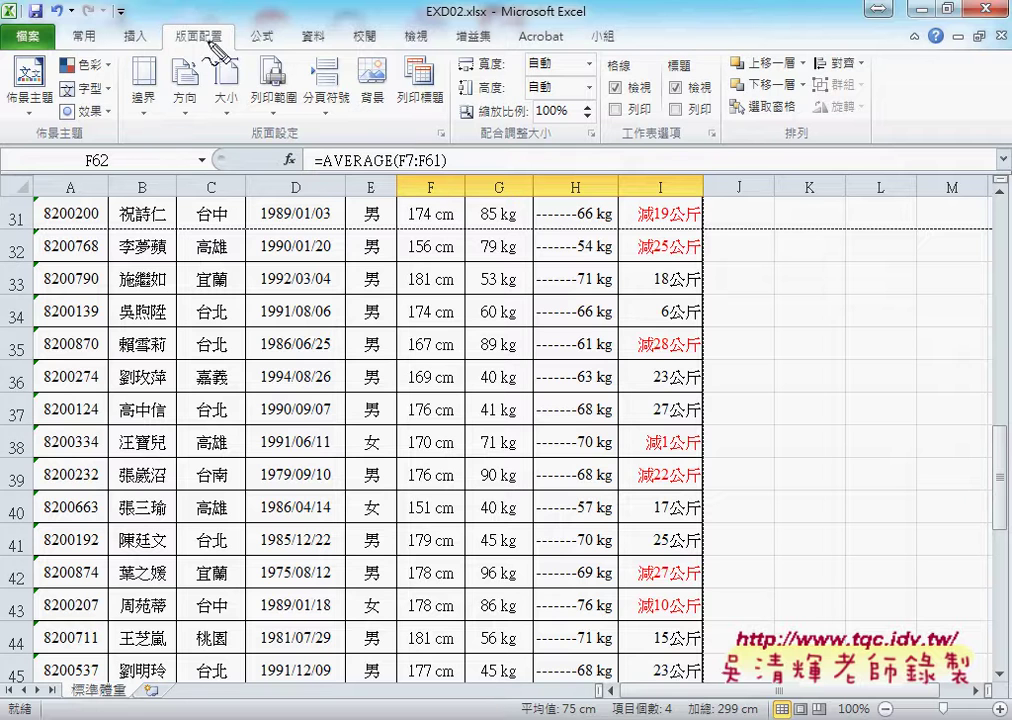
pyautogui.moveTo(195, 62)
pyautogui.mouseDown()
pyautogui.moveTo(155, 32)
pyautogui.moveTo(226, 27)
pyautogui.moveTo(222, 60)
pyautogui.mouseUp()
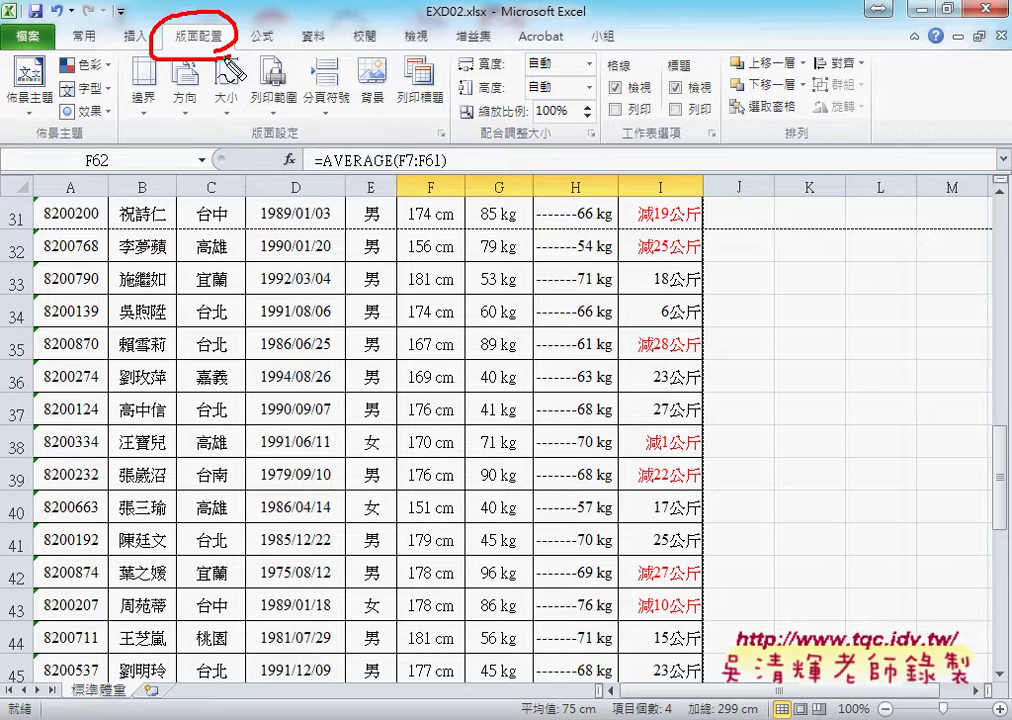
pyautogui.moveTo(429, 119)
pyautogui.mouseDown()
pyautogui.moveTo(427, 139)
pyautogui.moveTo(432, 114)
pyautogui.mouseUp()
pyautogui.moveTo(258, 141); pyautogui.dragTo(303, 141)
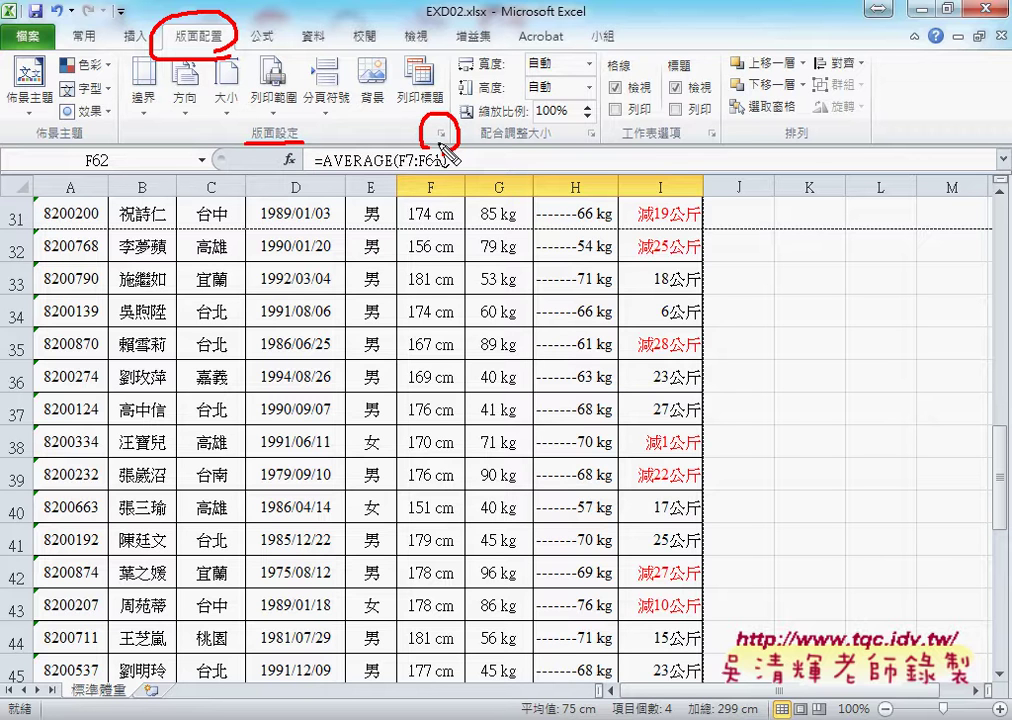
pyautogui.press('Escape')
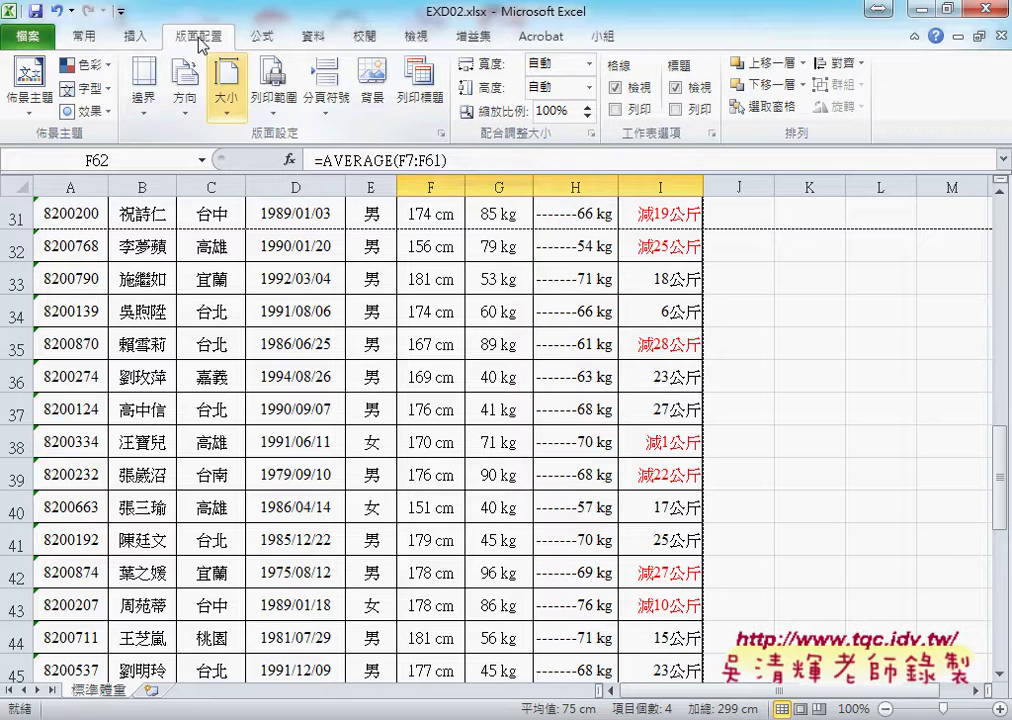
# - Open 版面設定, look over margins and header/footer, then place the cursor in 工作表's 列印範圍 box
pyautogui.click(441, 137)
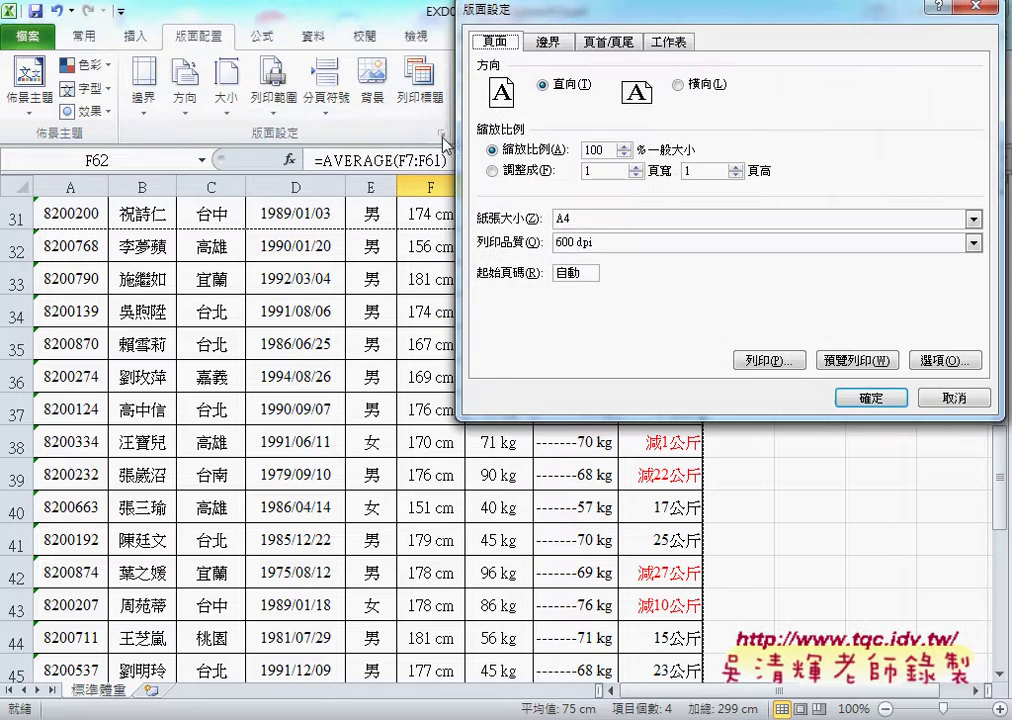
pyautogui.moveTo(452, 17); pyautogui.dragTo(431, 30)
pyautogui.moveTo(503, 66); pyautogui.dragTo(288, 138)
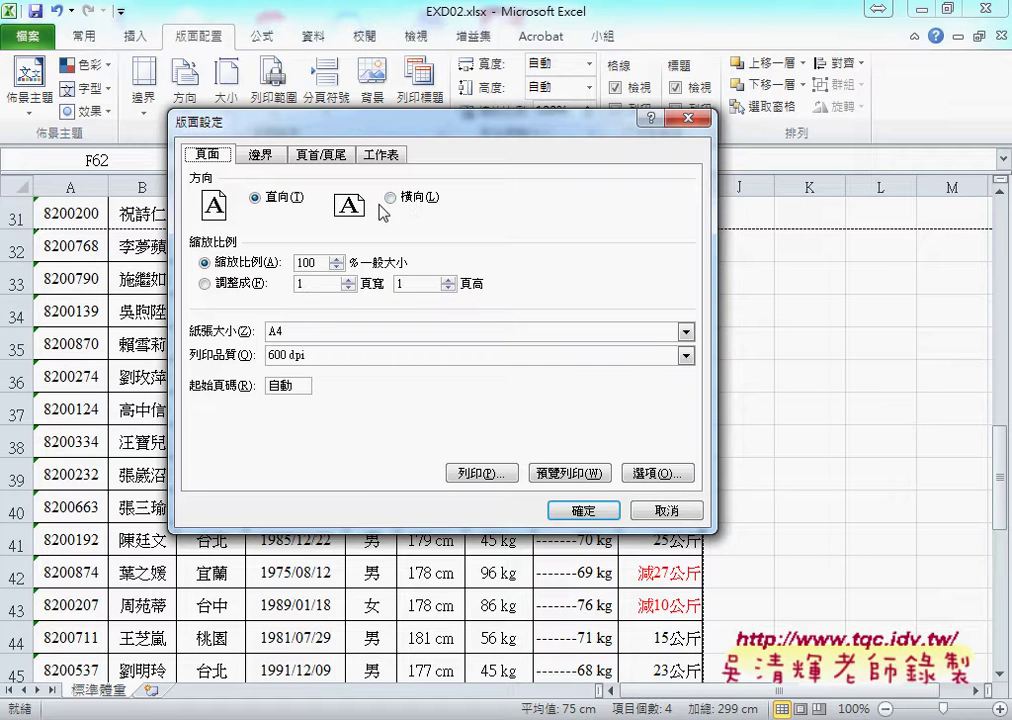
pyautogui.click(264, 157)
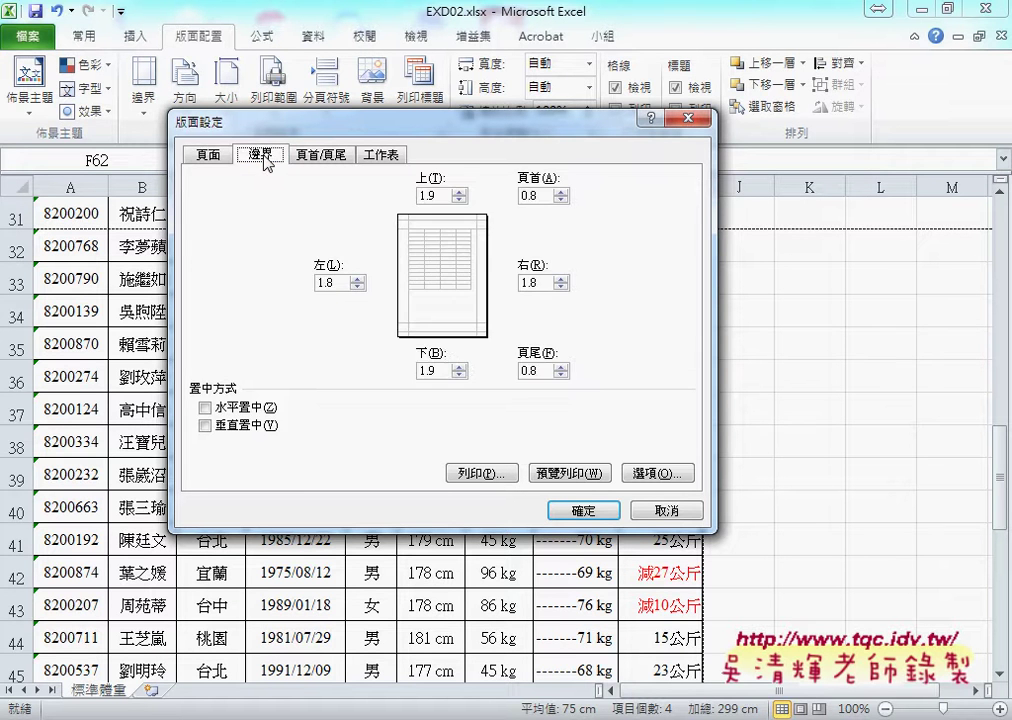
pyautogui.click(322, 157)
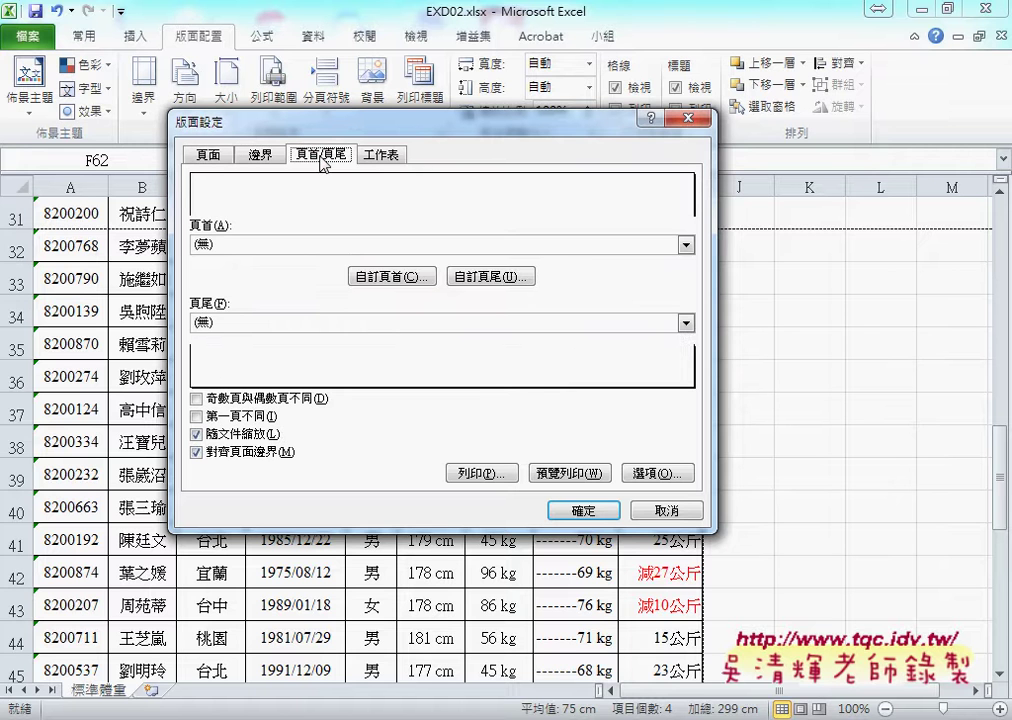
pyautogui.click(380, 156)
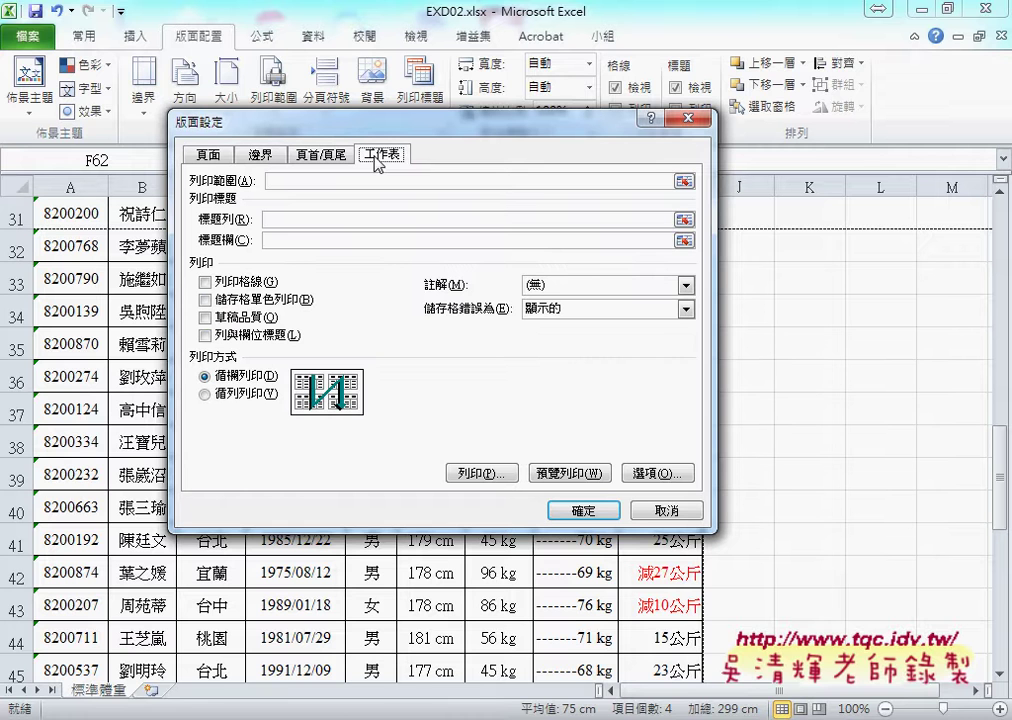
pyautogui.click(351, 180)
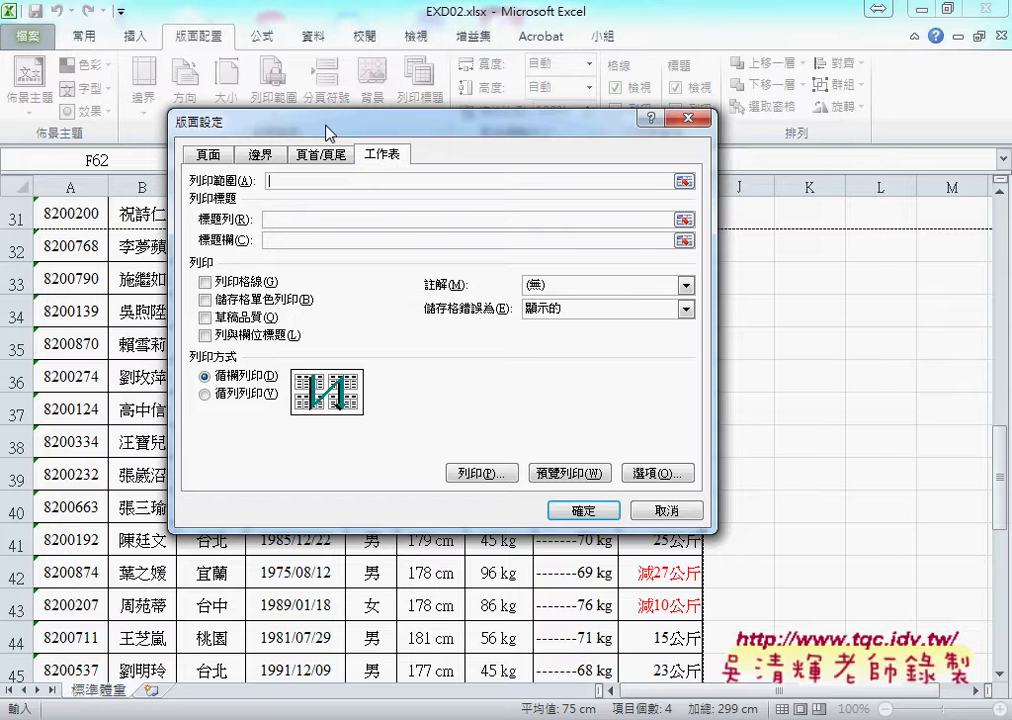
# - Select A6:I62 as the 列印範圍 ($A$6:$I$62) and open 預覽列印
pyautogui.moveTo(230, 120); pyautogui.dragTo(375, 259)
pyautogui.scroll(3, 140, 242)
pyautogui.scroll(3, 131, 242)
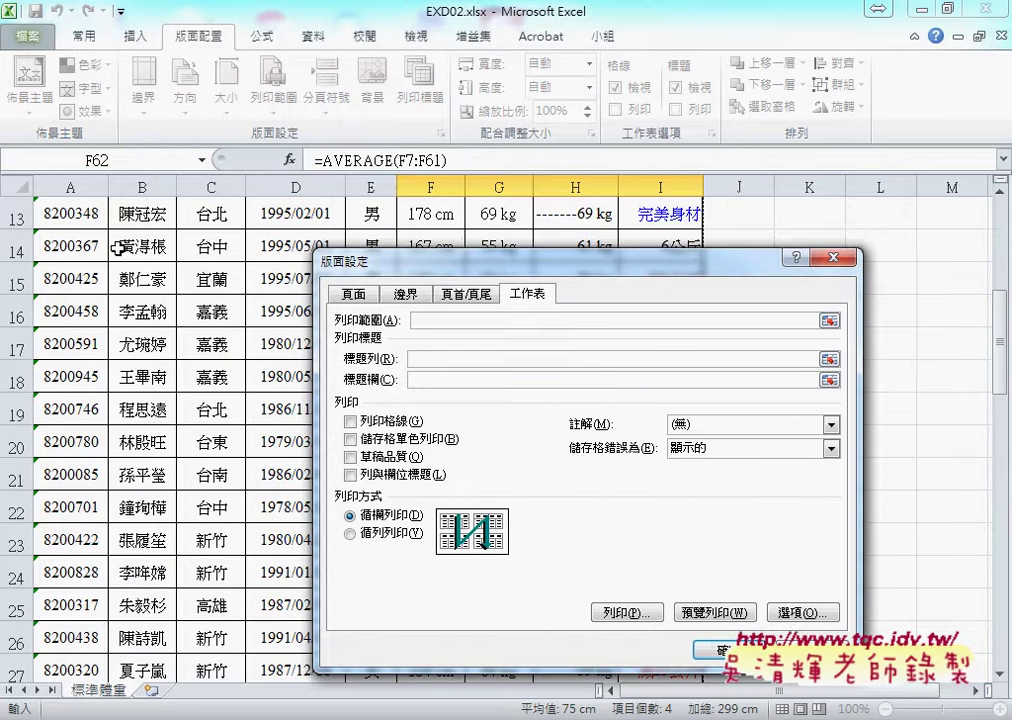
pyautogui.scroll(4, 140, 235)
pyautogui.moveTo(420, 275); pyautogui.dragTo(548, 356)
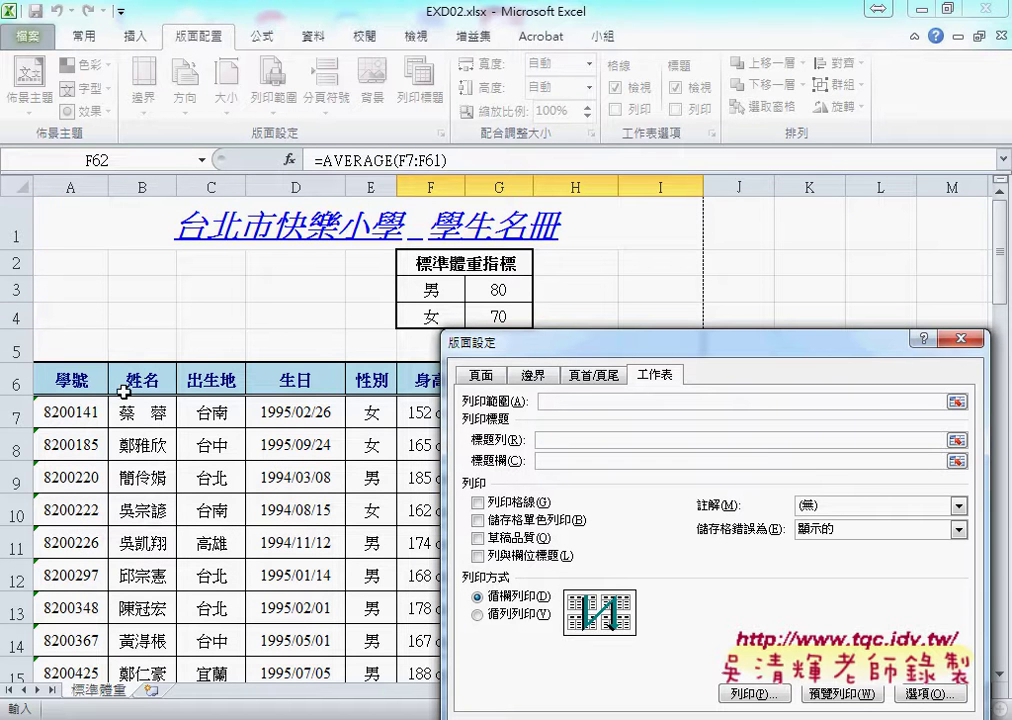
pyautogui.moveTo(68, 378); pyautogui.dragTo(518, 657)
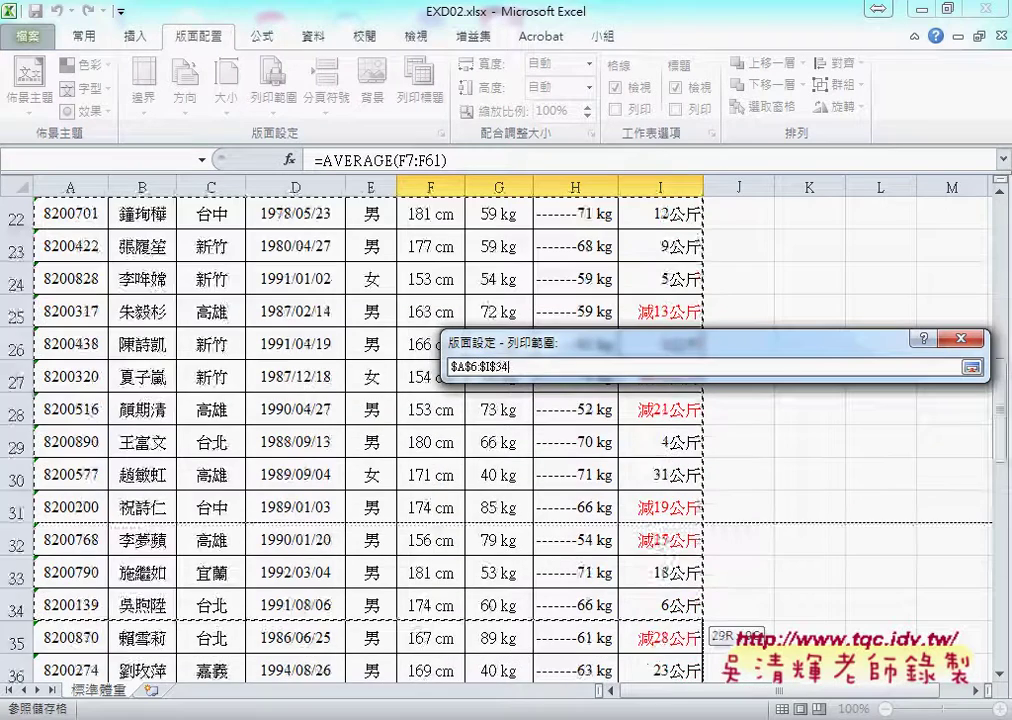
pyautogui.moveTo(518, 657)
pyautogui.mouseDown()
pyautogui.moveTo(665, 605)
pyautogui.moveTo(637, 585)
pyautogui.mouseUp()
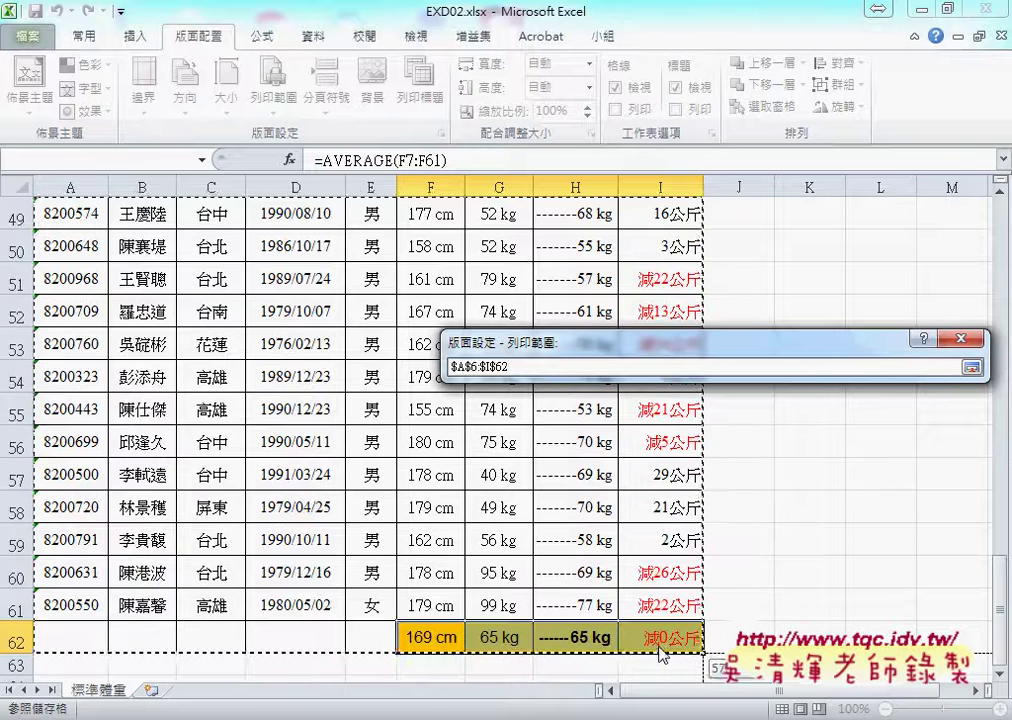
pyautogui.moveTo(637, 585); pyautogui.dragTo(650, 637)
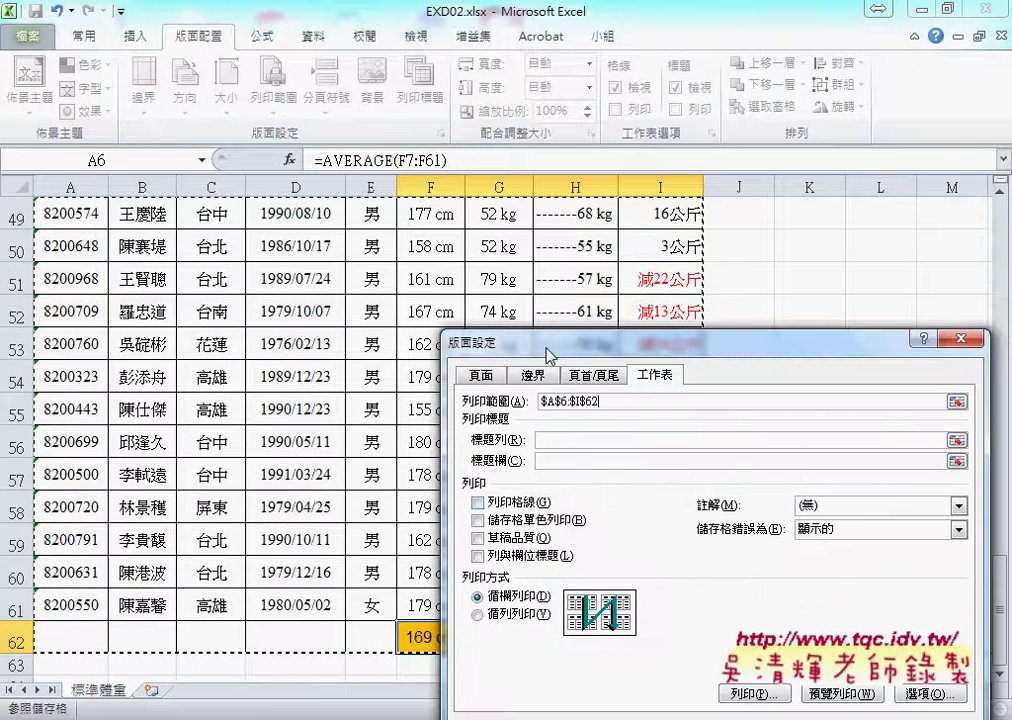
pyautogui.moveTo(546, 350); pyautogui.dragTo(268, 170)
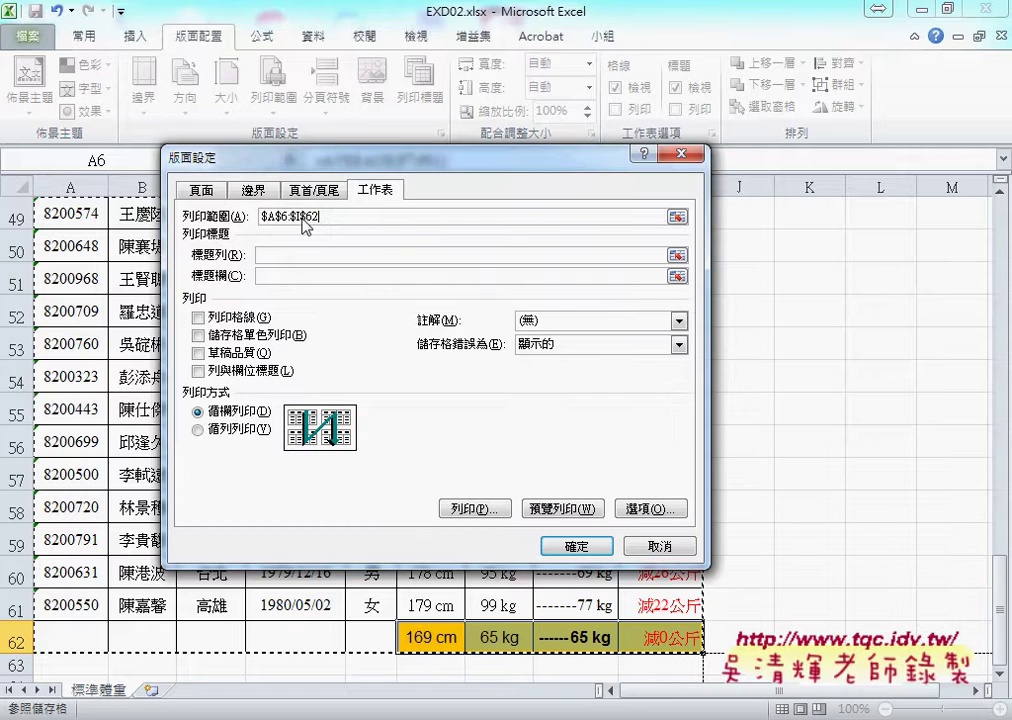
pyautogui.click(558, 513)
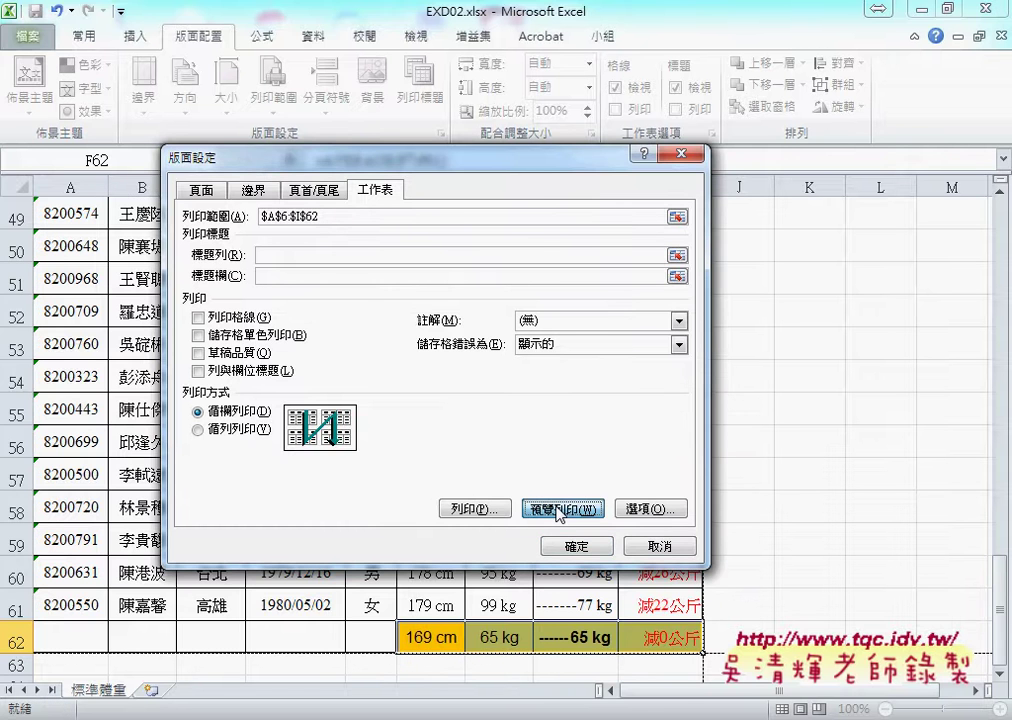
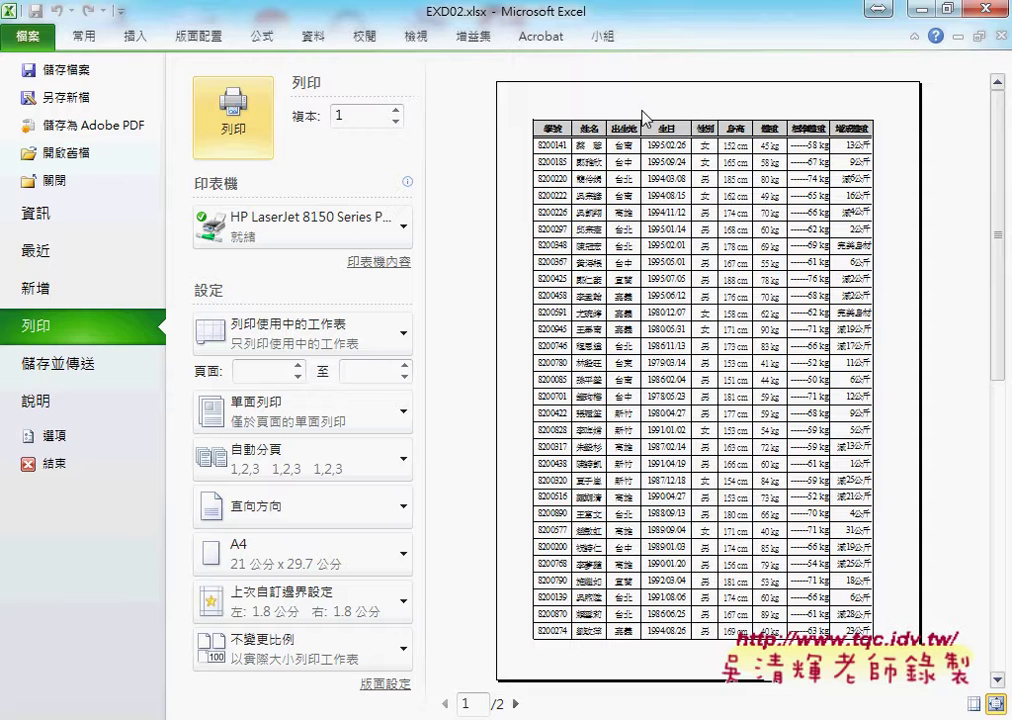
# - Confirm in Page Setup's Sheet tab that the print area is A6:I62, then cancel without changes
pyautogui.click(207, 40)
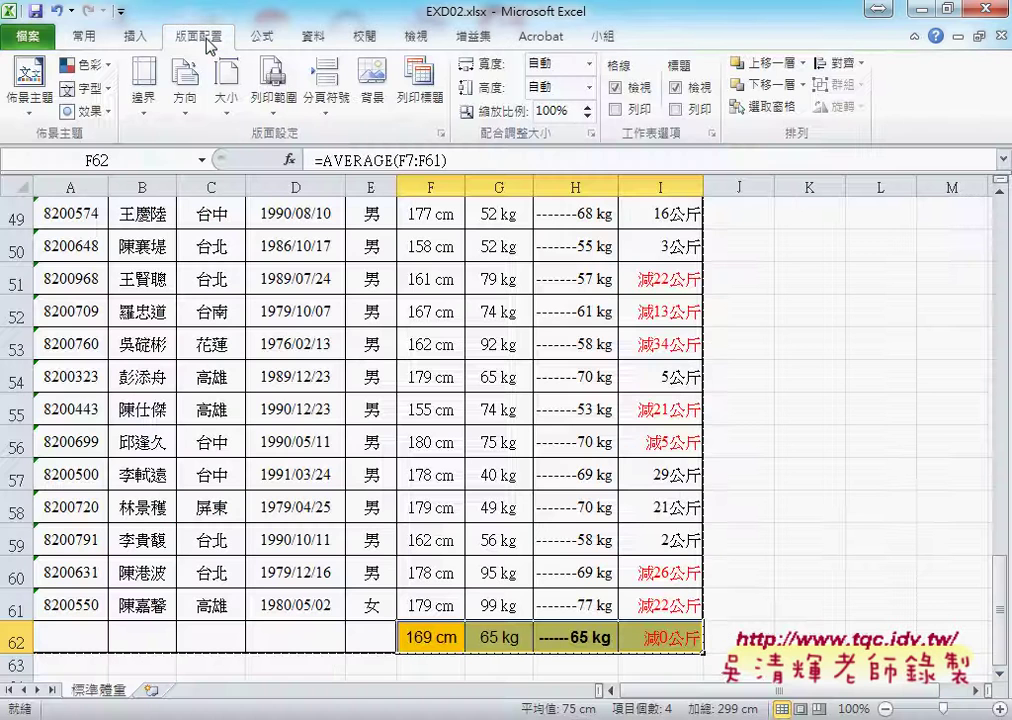
pyautogui.click(441, 133)
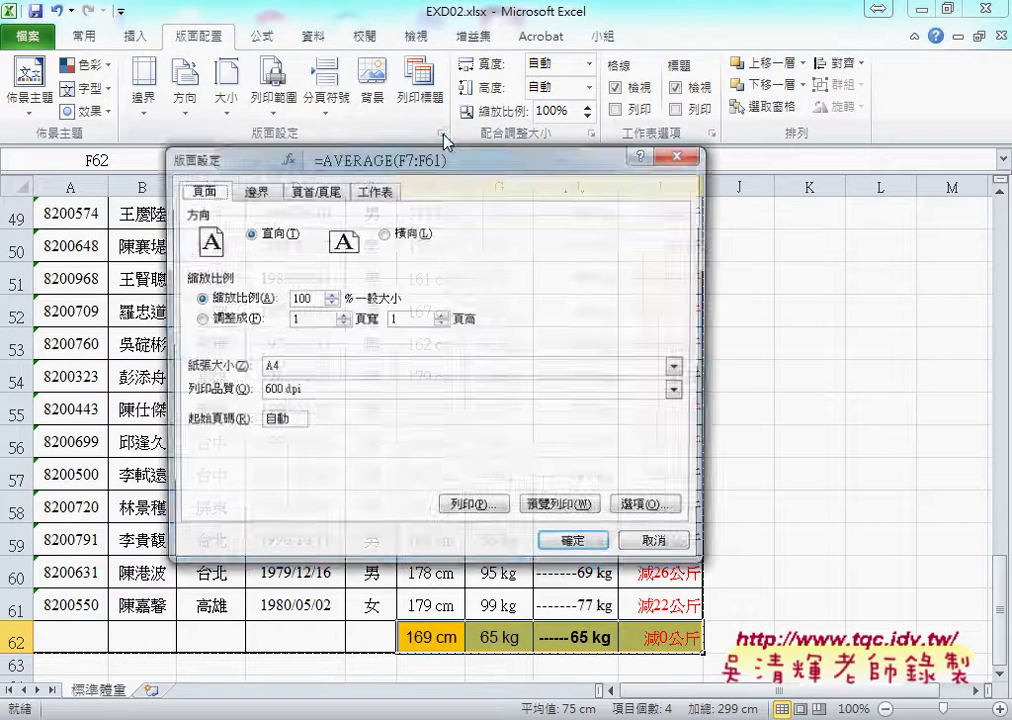
pyautogui.click(375, 192)
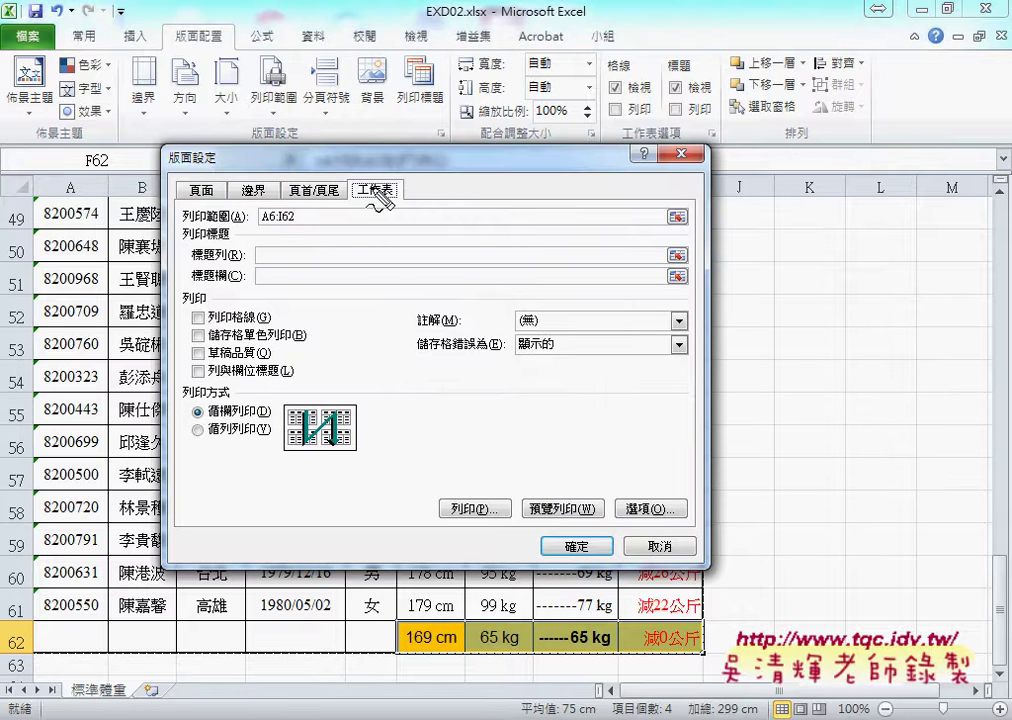
pyautogui.moveTo(300, 228); pyautogui.dragTo(306, 226)
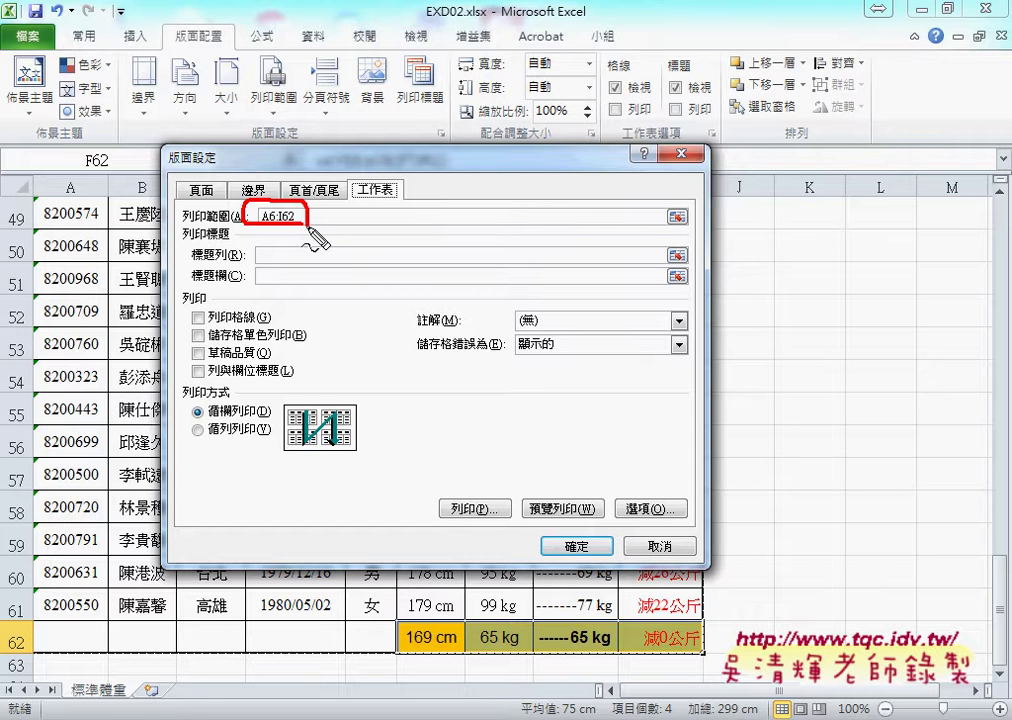
pyautogui.press('Escape')
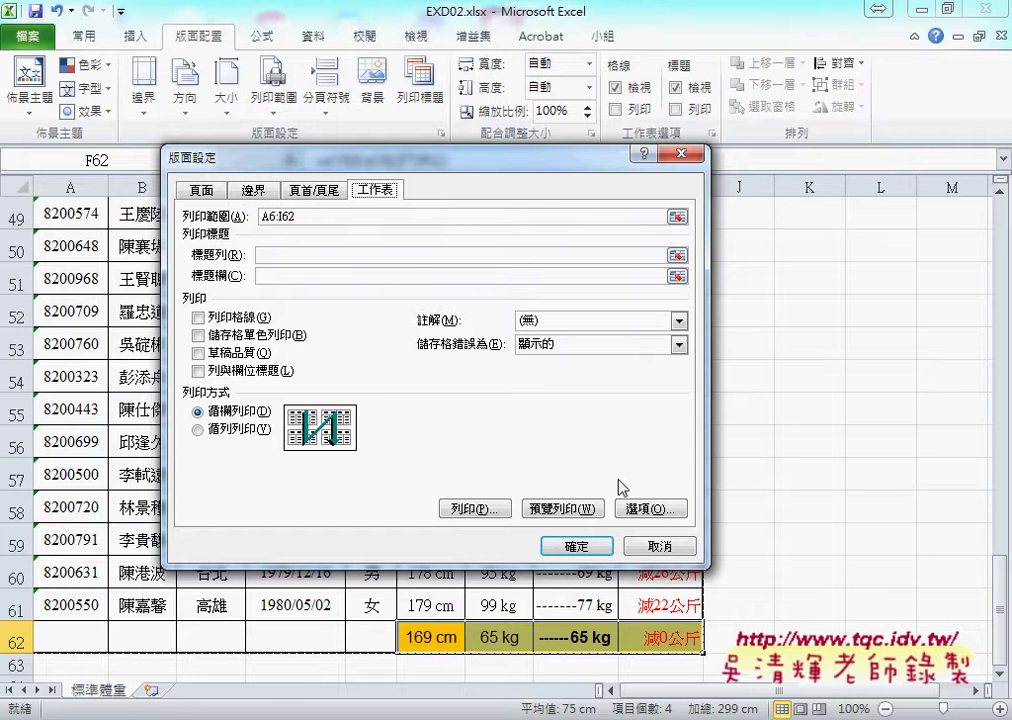
pyautogui.click(659, 547)
pyautogui.scroll(4, 327, 413)
# - Select the student roster range A6:I62
pyautogui.scroll(6, 267, 411)
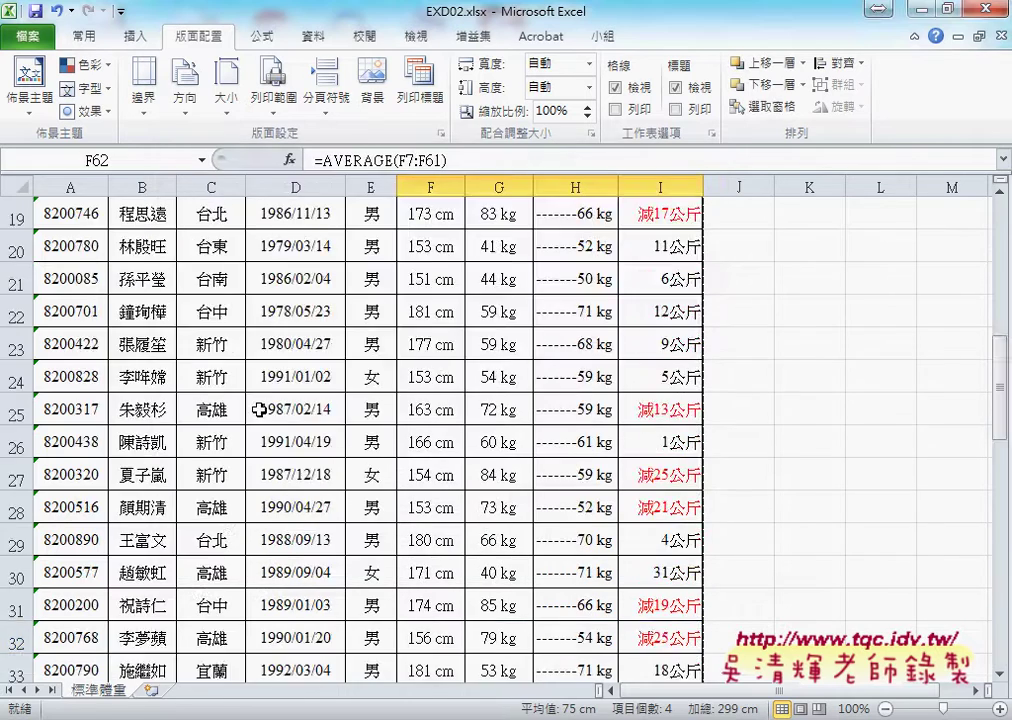
pyautogui.scroll(5, 104, 332)
pyautogui.scroll(1, 104, 332)
pyautogui.click(60, 376)
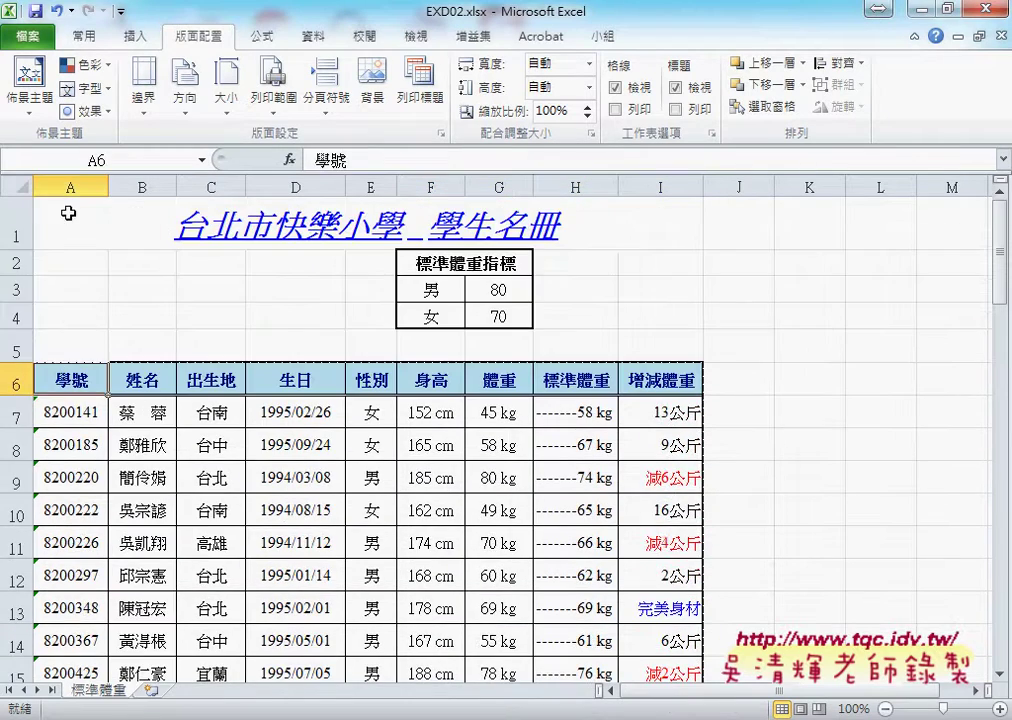
pyautogui.scroll(-3, 190, 385)
pyautogui.scroll(-5, 240, 385)
pyautogui.scroll(-8, 470, 450)
pyautogui.scroll(-3, 649, 515)
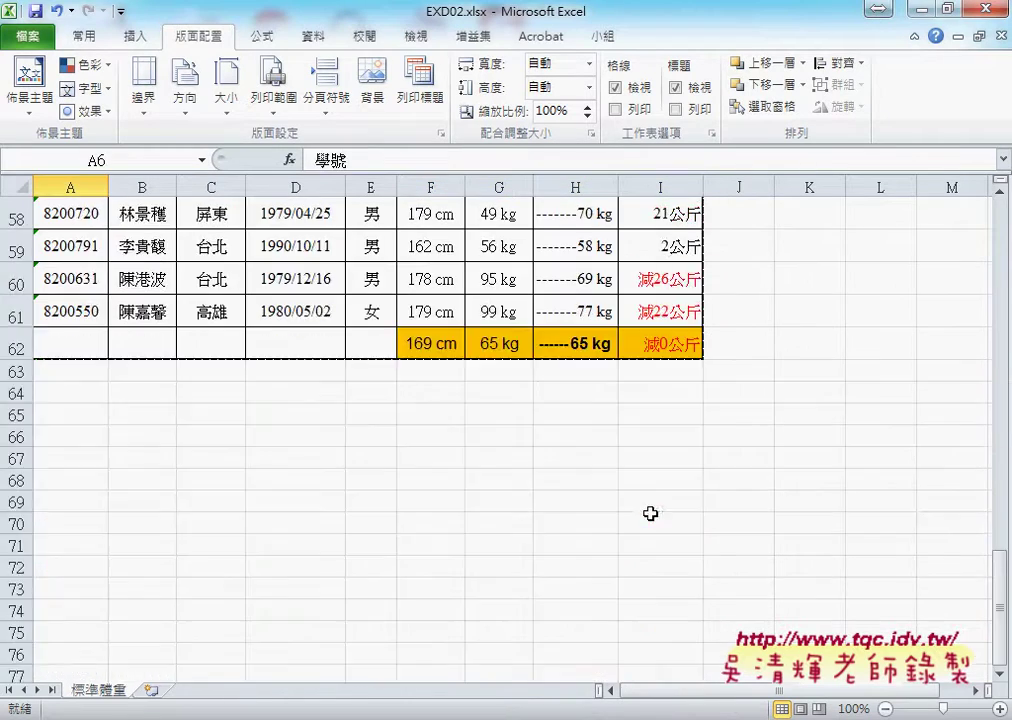
pyautogui.keyDown('shift'); pyautogui.click(667, 344); pyautogui.keyUp('shift')
pyautogui.scroll(4, 667, 344)
pyautogui.scroll(5, 667, 344)
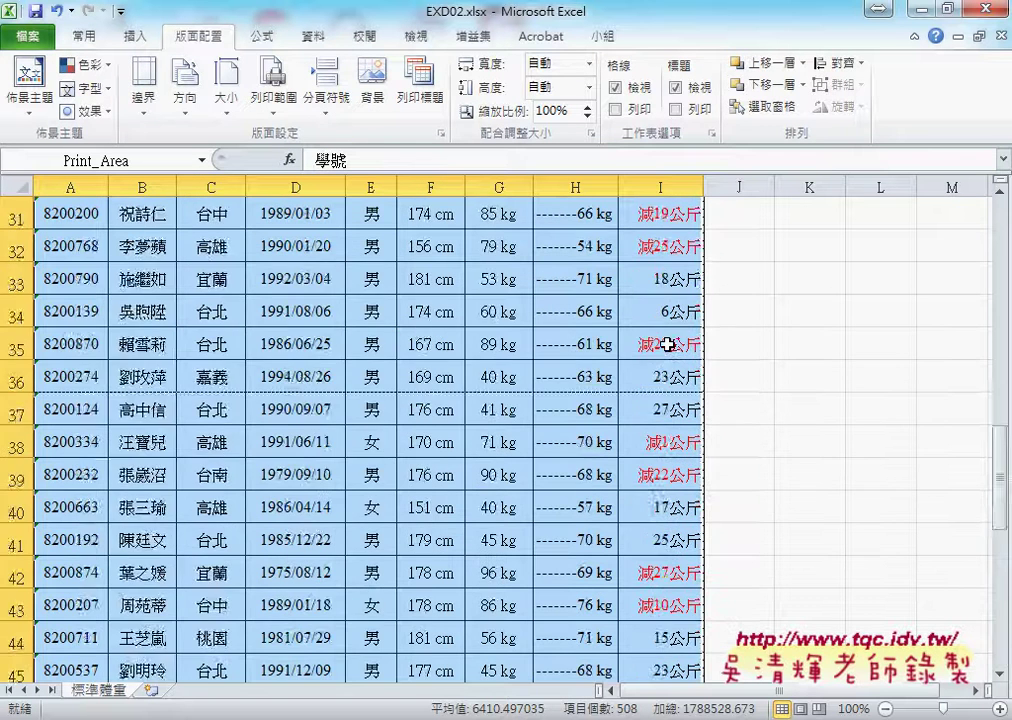
pyautogui.scroll(10, 667, 344)
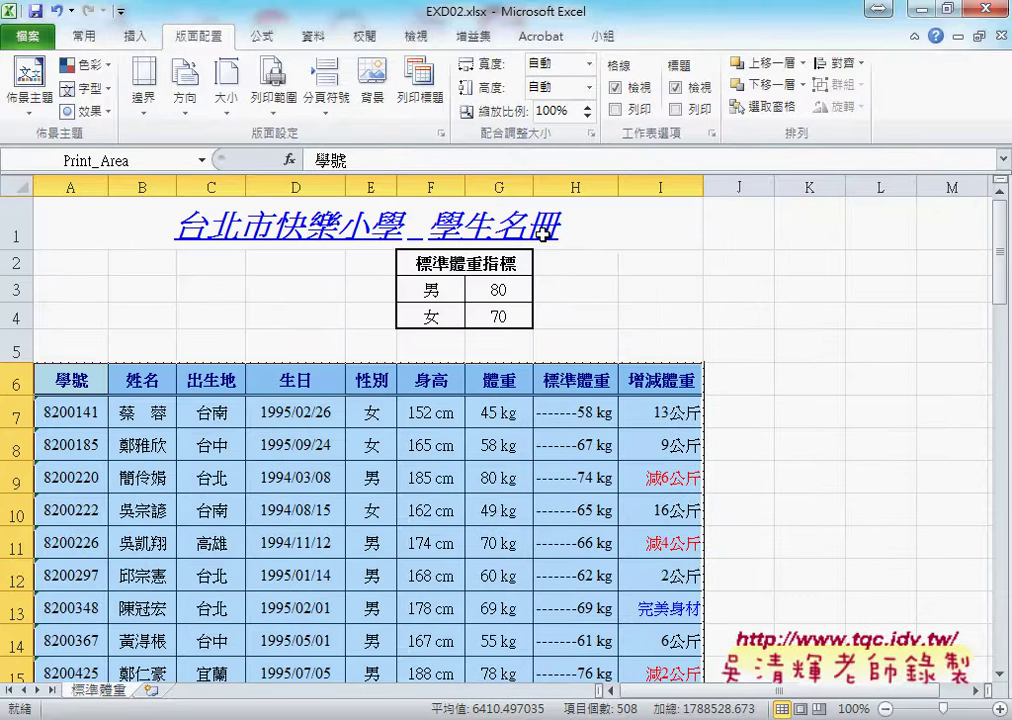
# - Define the name 學生名冊 for the selected range with Formulas > Define Name
pyautogui.click(264, 38)
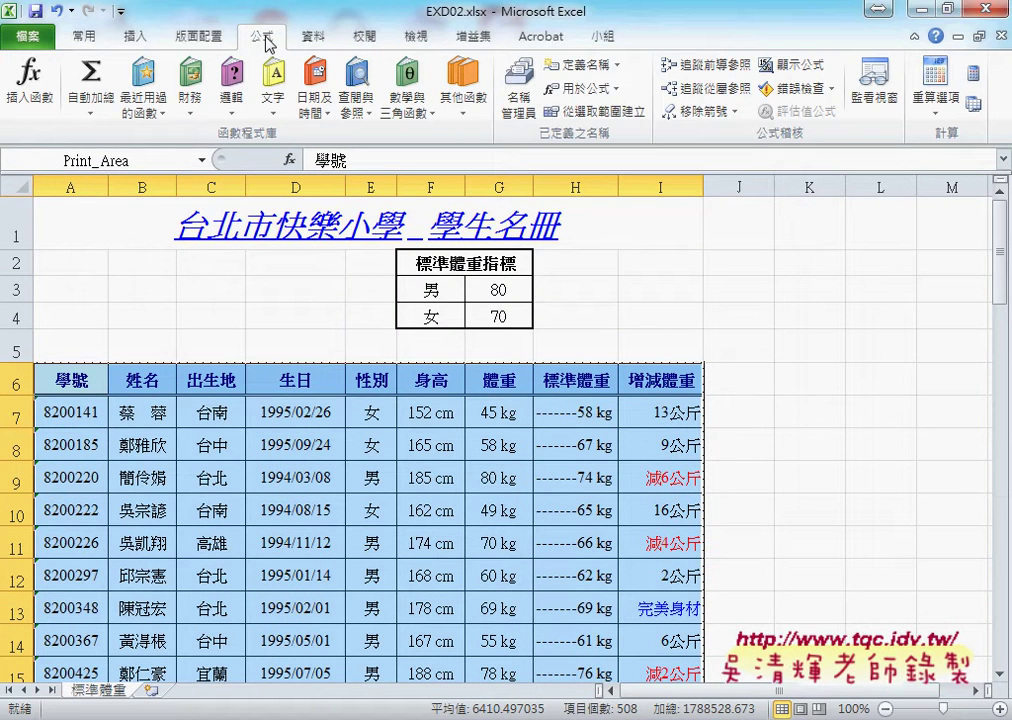
pyautogui.click(592, 66)
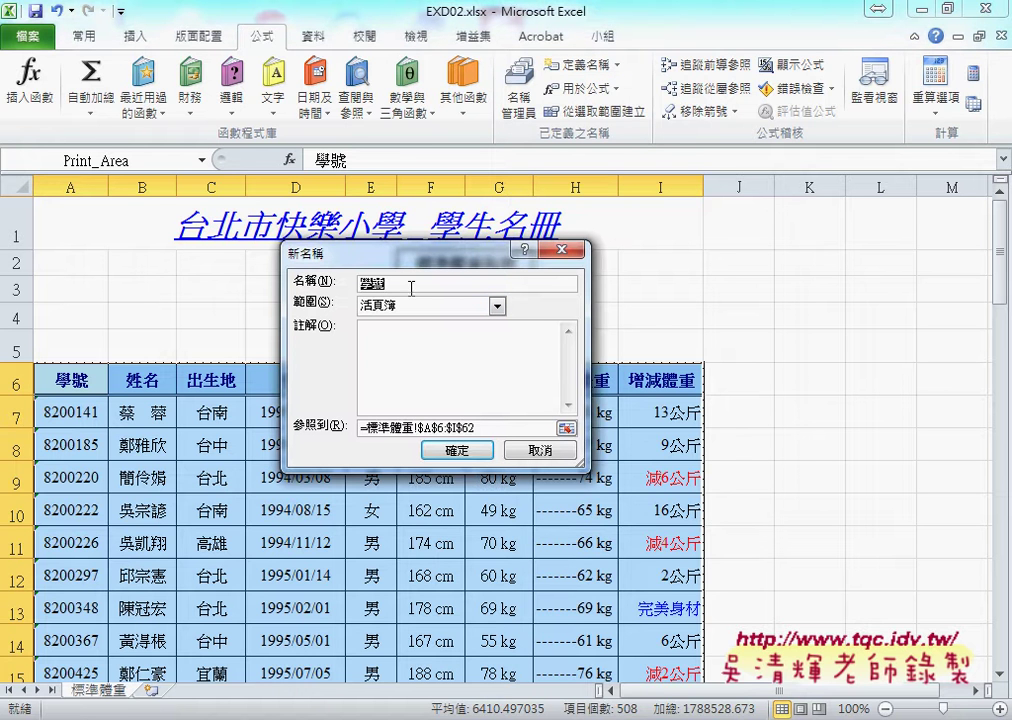
pyautogui.press('BackSpace')
pyautogui.write('學')
pyautogui.write('生')
pyautogui.write('明')
pyautogui.write('ㄒㄧ')
pyautogui.write('澈')
pyautogui.press('BackSpace')
pyautogui.write('冊')
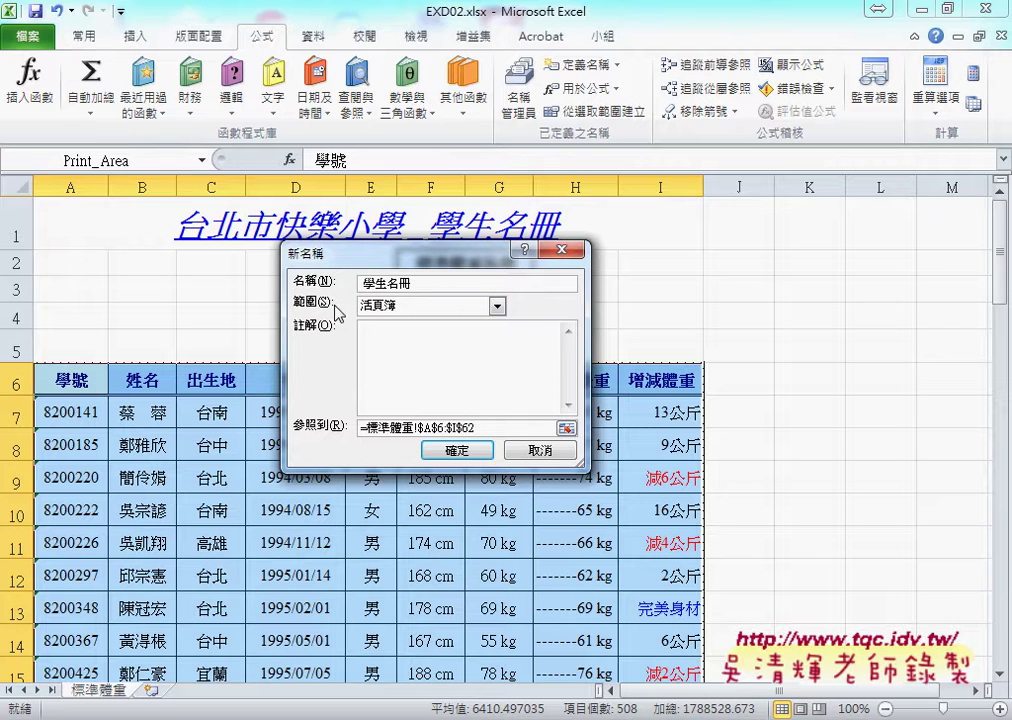
pyautogui.doubleClick(435, 284)
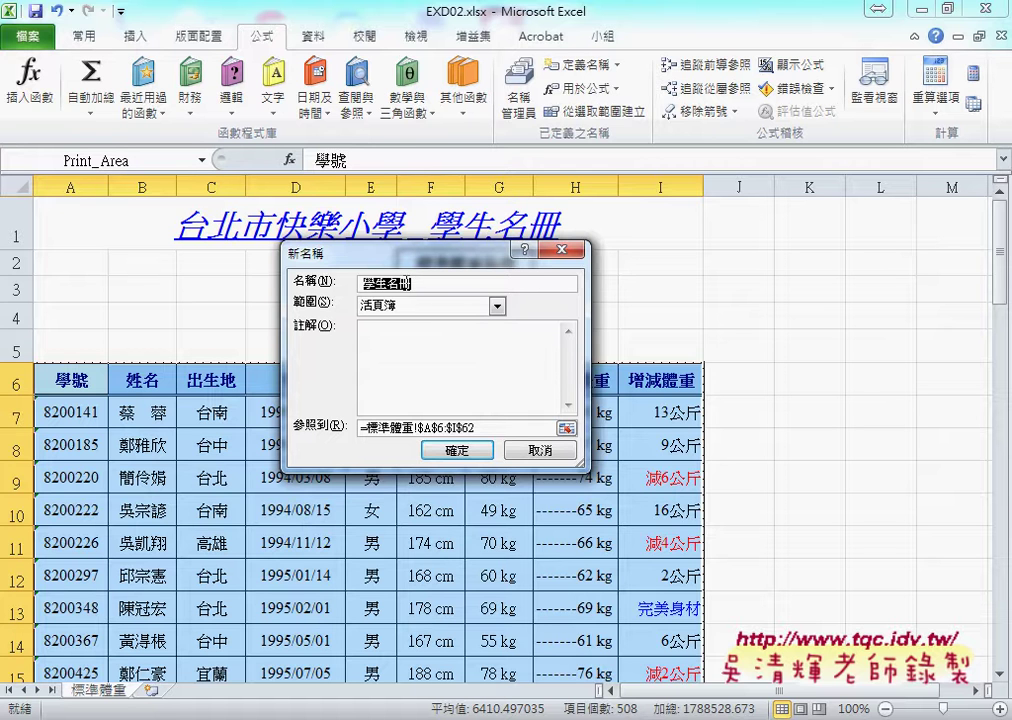
pyautogui.click(466, 460)
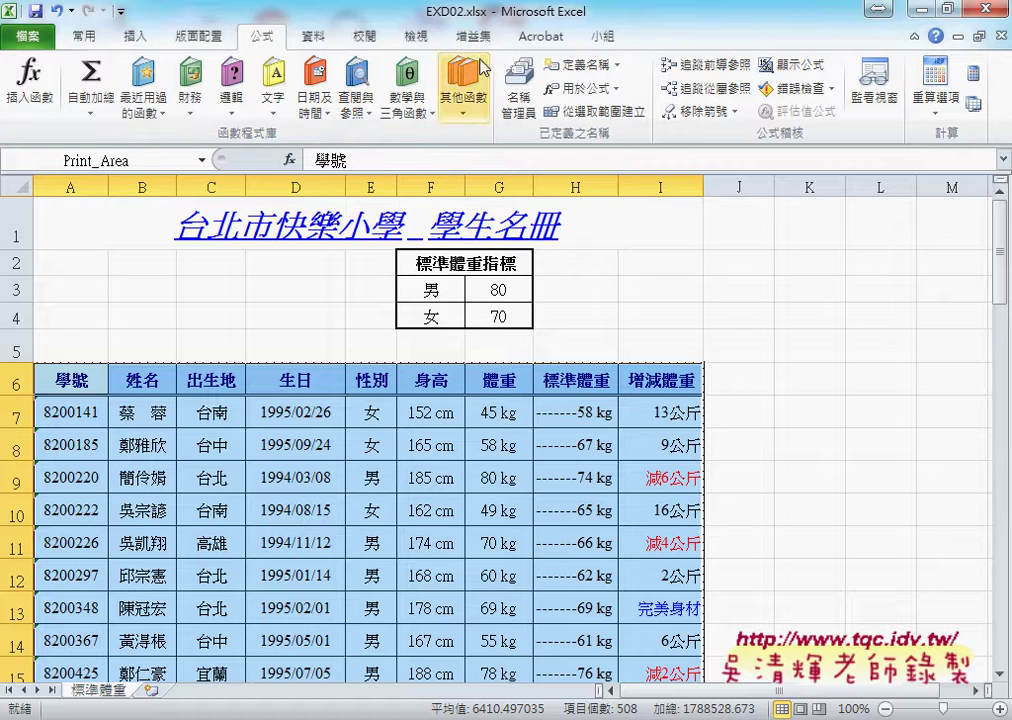
# - Select the roster range A6:I62 again
pyautogui.click(100, 382)
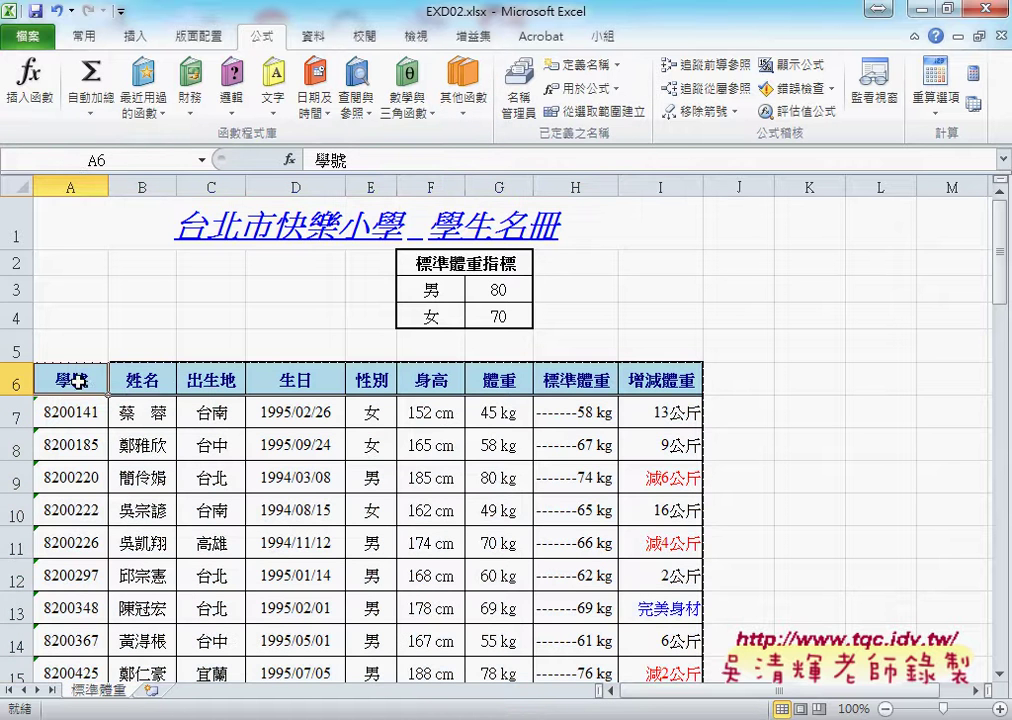
pyautogui.moveTo(78, 381); pyautogui.dragTo(100, 412)
pyautogui.click(78, 381)
pyautogui.scroll(-8, 339, 454)
pyautogui.scroll(-3, 533, 547)
pyautogui.scroll(-8, 583, 547)
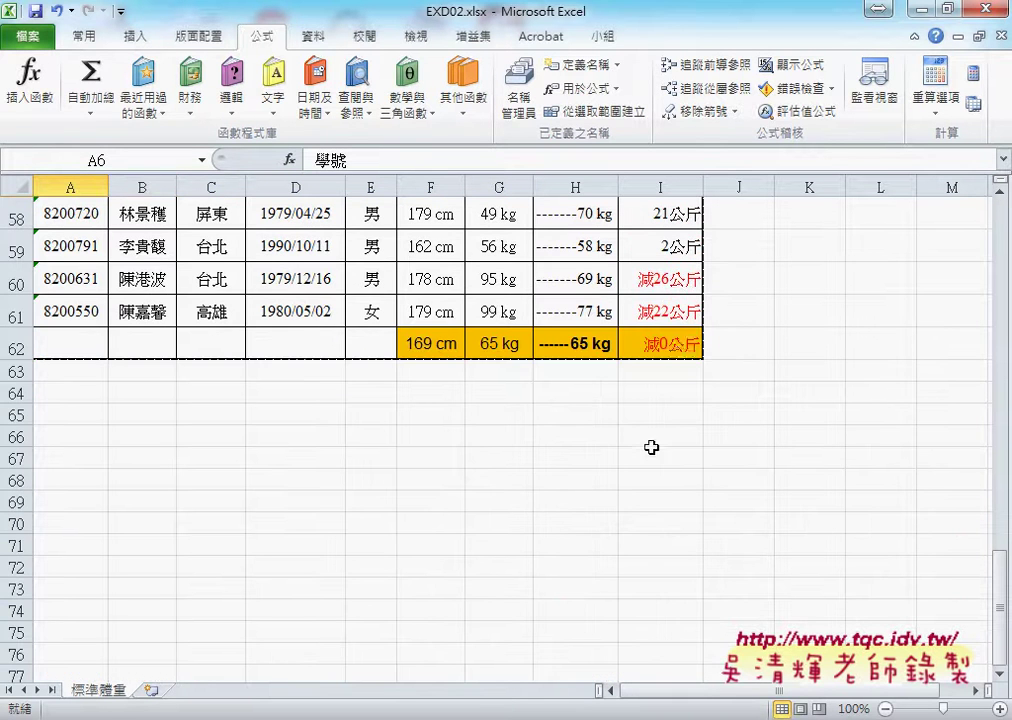
pyautogui.keyDown('shift'); pyautogui.click(683, 349); pyautogui.keyUp('shift')
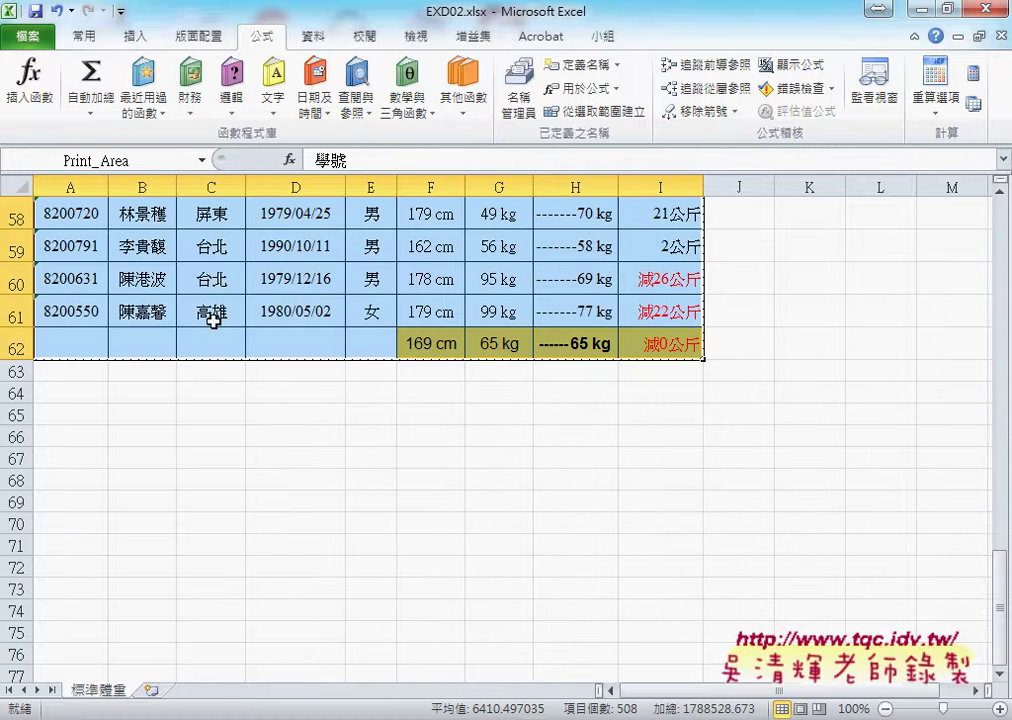
pyautogui.scroll(11, 190, 331)
pyautogui.scroll(1, 190, 331)
pyautogui.scroll(7, 190, 331)
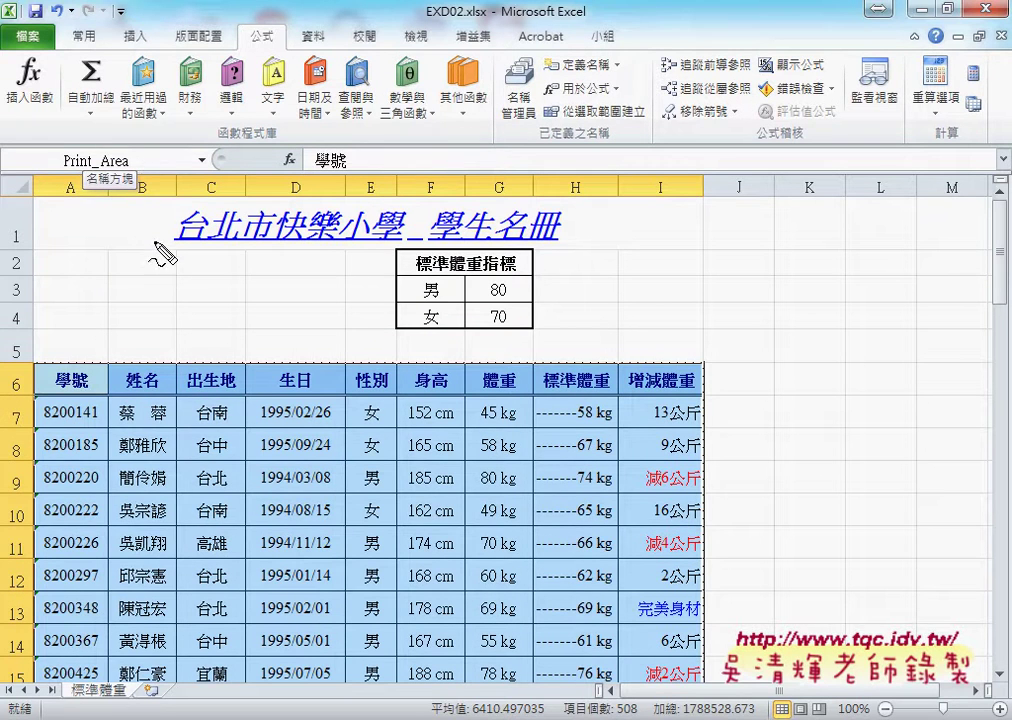
# - Enter 學生名冊 in the Name Box for the selected range
pyautogui.moveTo(150, 176)
pyautogui.mouseDown()
pyautogui.moveTo(210, 140)
pyautogui.moveTo(205, 172)
pyautogui.mouseUp()
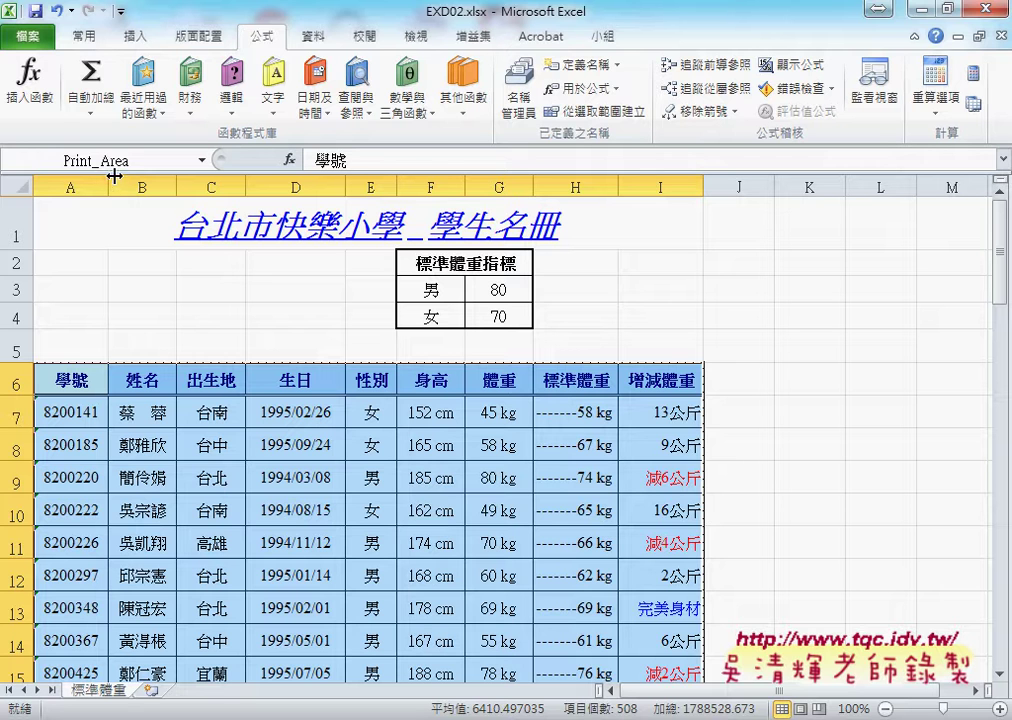
pyautogui.click(130, 160)
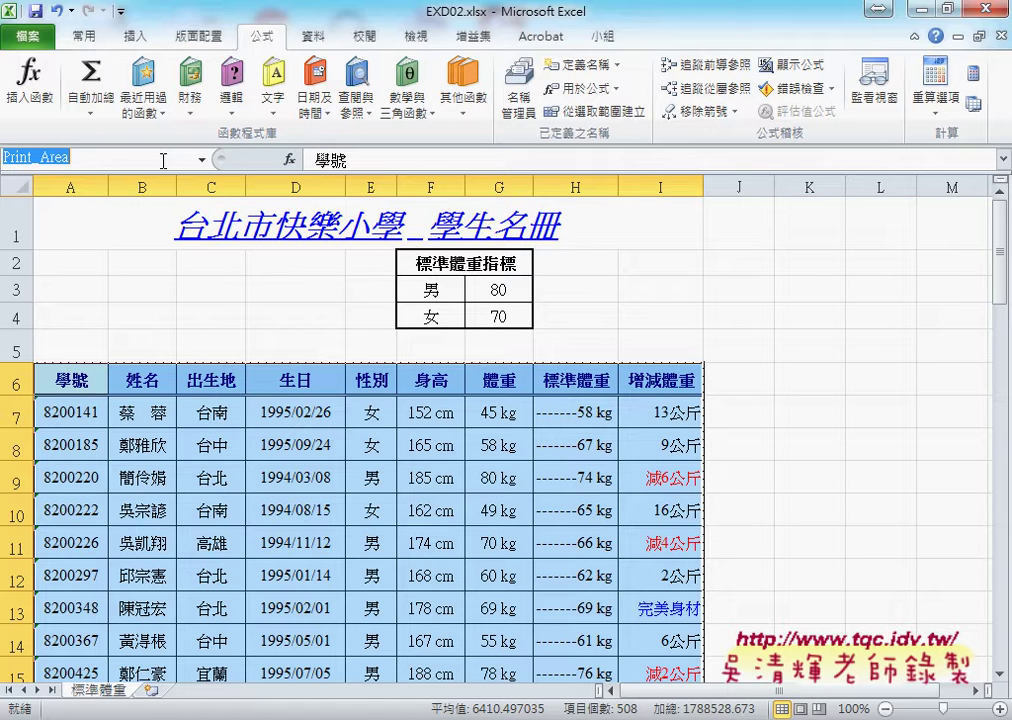
pyautogui.write('學生名冊')
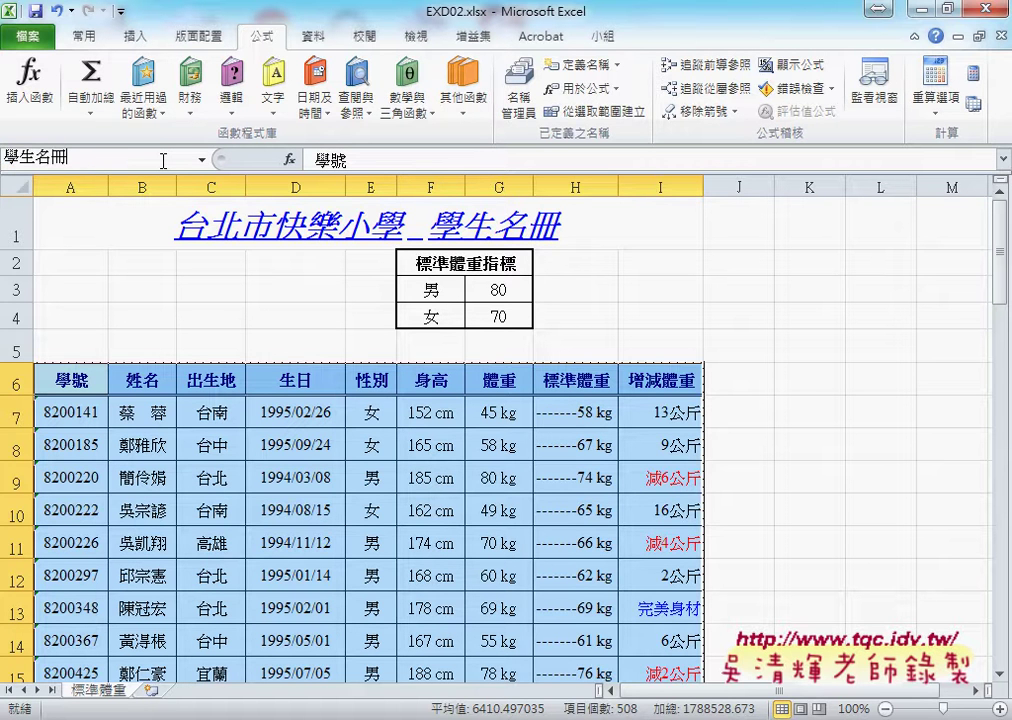
pyautogui.press('Return')
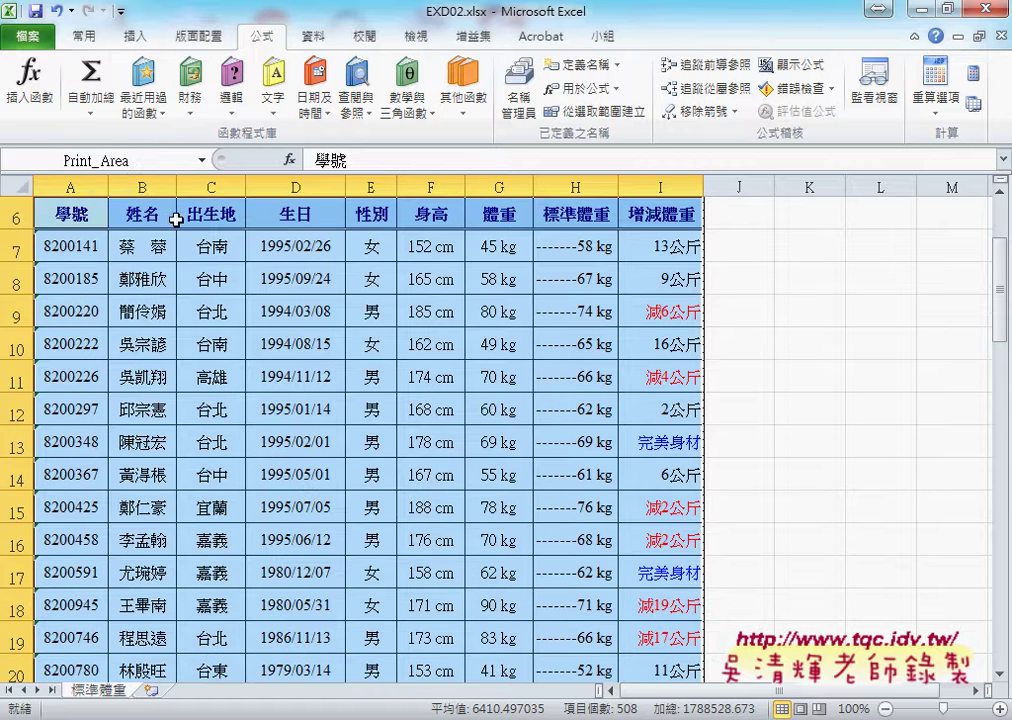
# - Select the 學生名冊 range from the Name Box list
pyautogui.scroll(1, 185, 222)
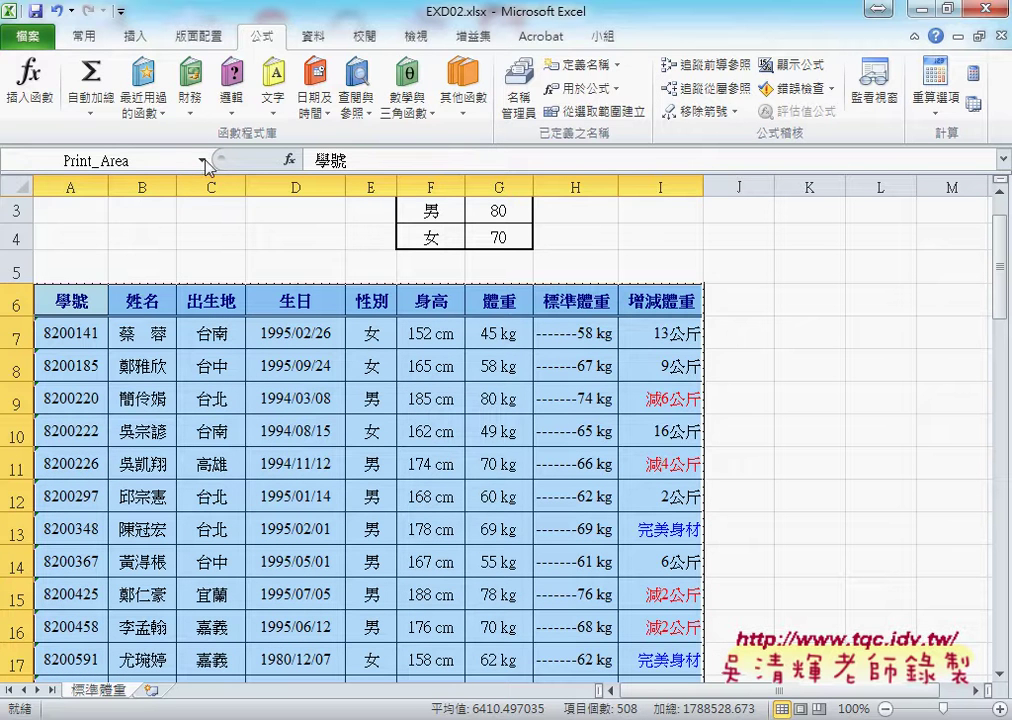
pyautogui.click(201, 160)
pyautogui.click(78, 205)
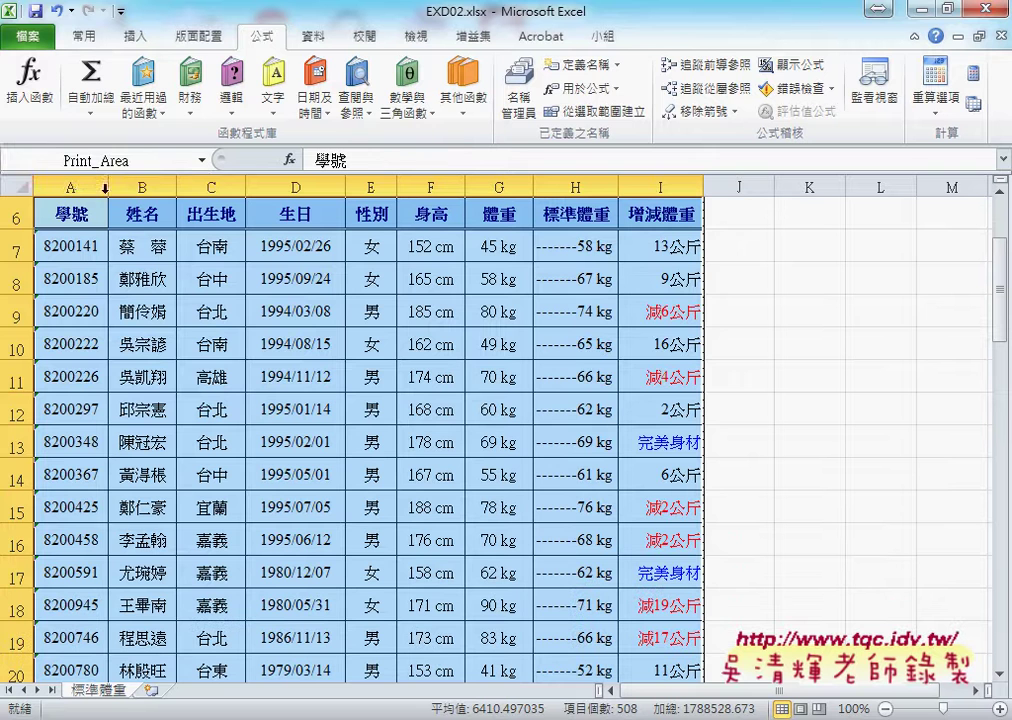
pyautogui.click(201, 160)
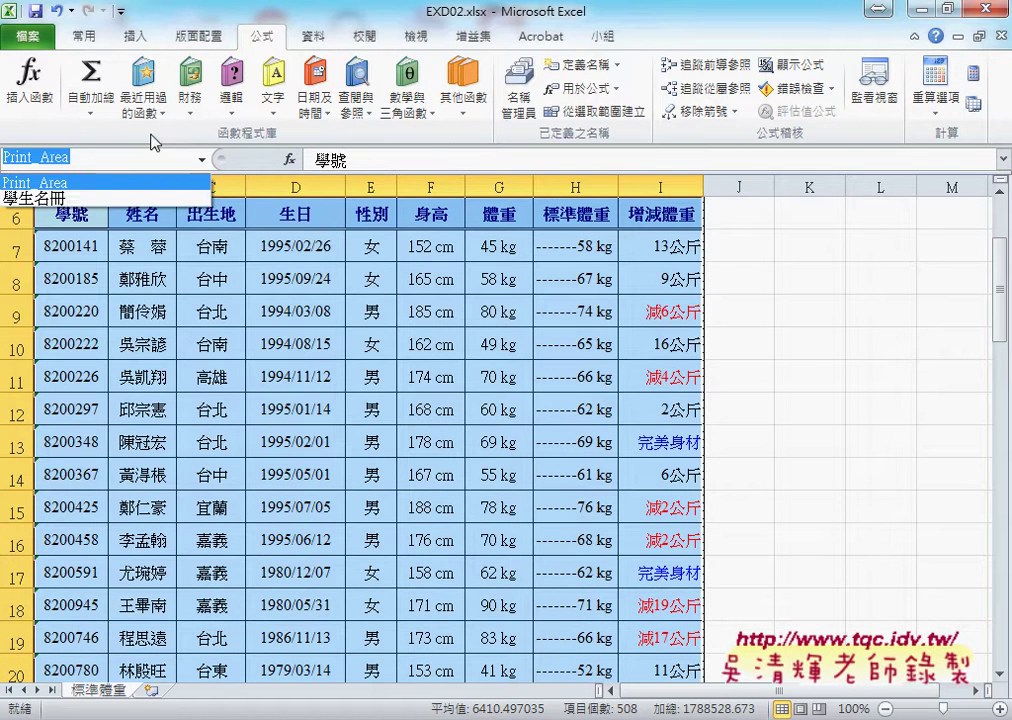
pyautogui.click(203, 36)
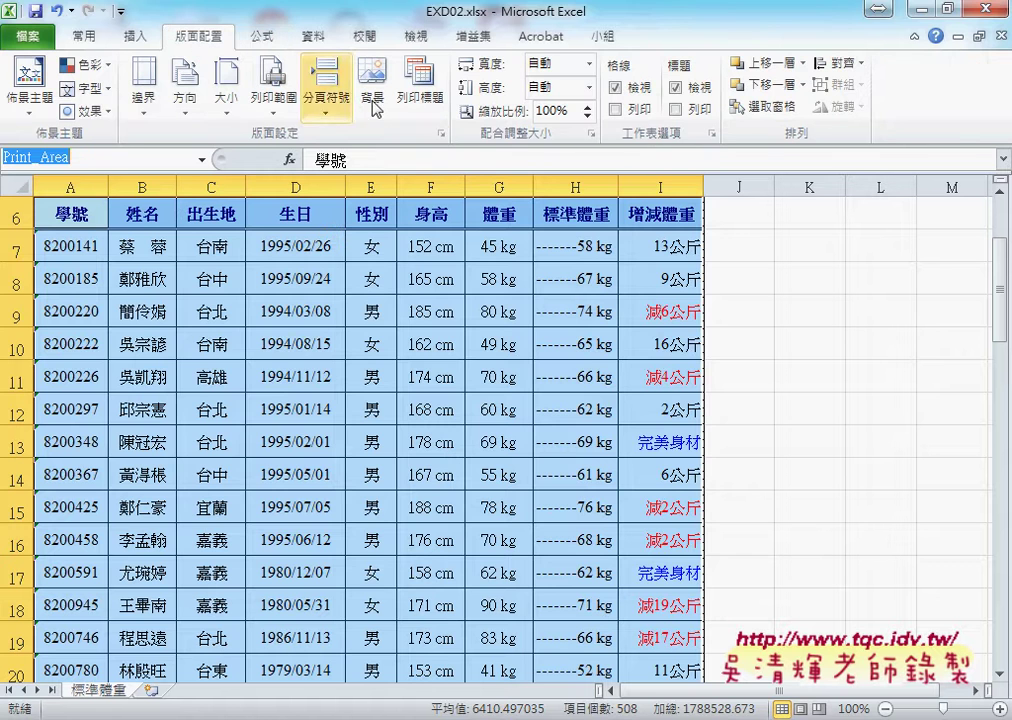
# - Clear the existing A6:I62 print area in Page Setup's Sheet tab
pyautogui.click(441, 133)
pyautogui.click(370, 190)
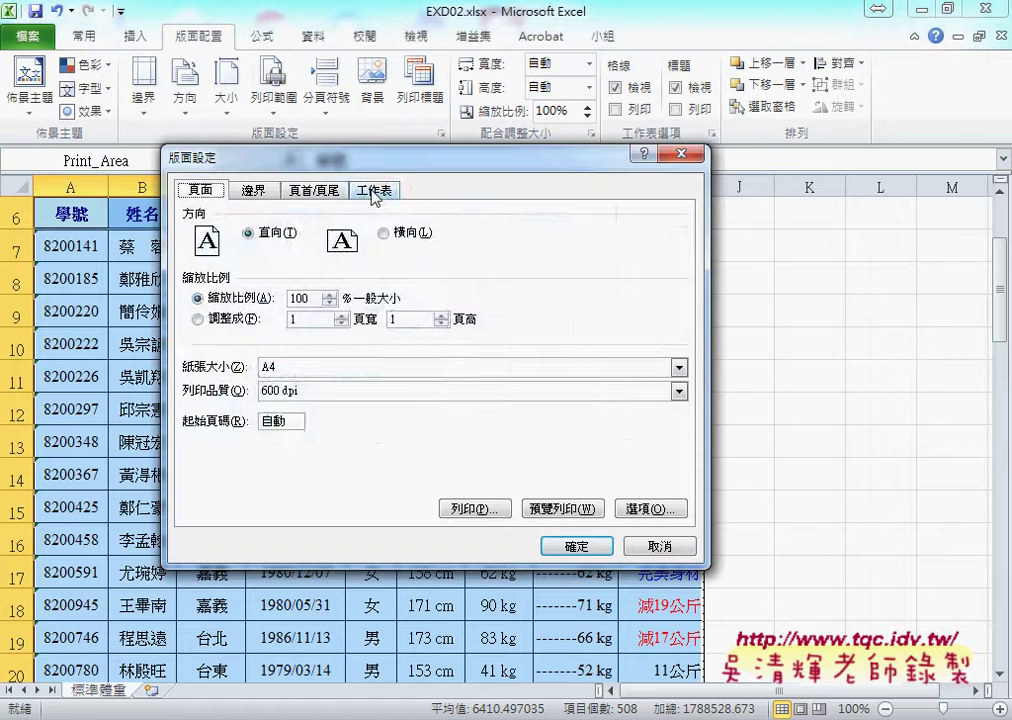
pyautogui.doubleClick(300, 215)
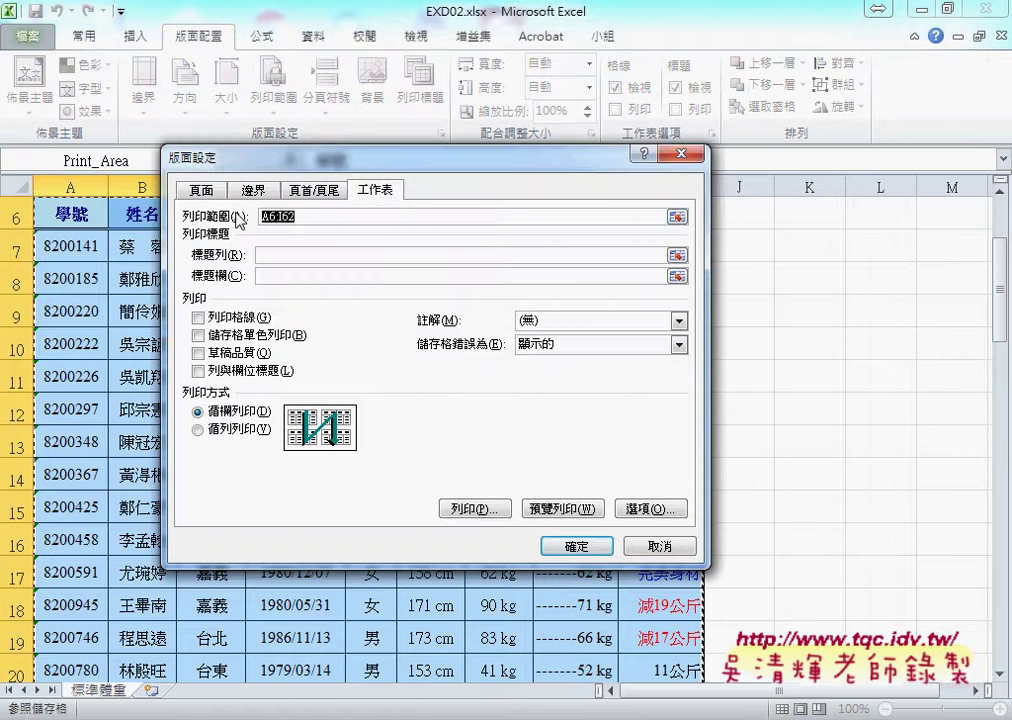
pyautogui.press('Delete')
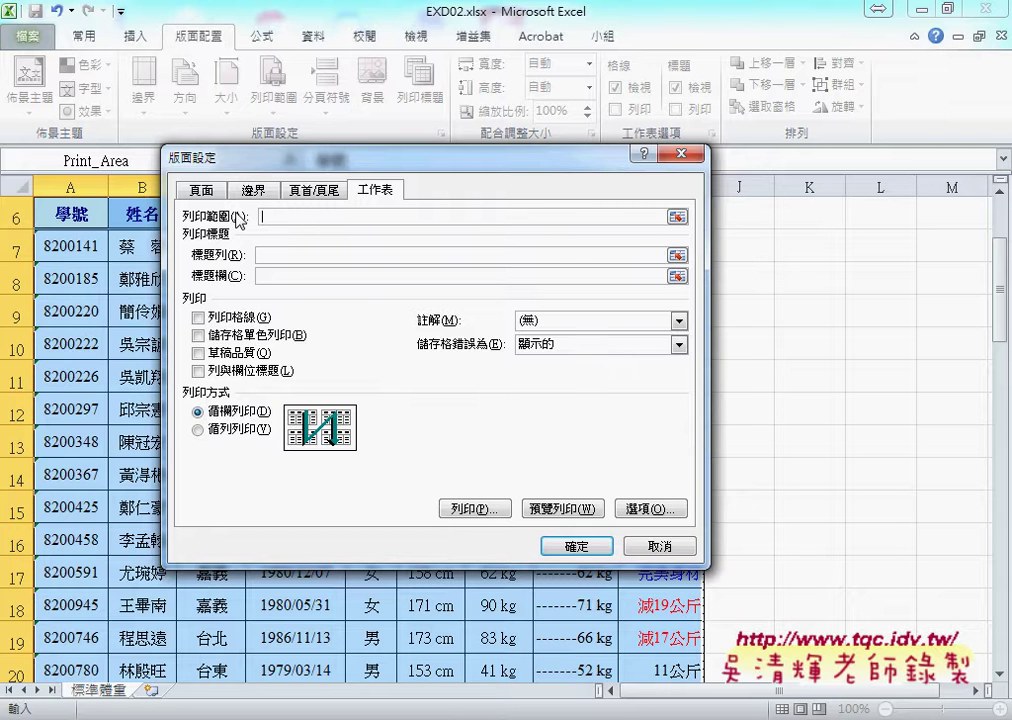
# - Paste the name 學生名冊 as the print area with F3 and apply it
pyautogui.press('F3')
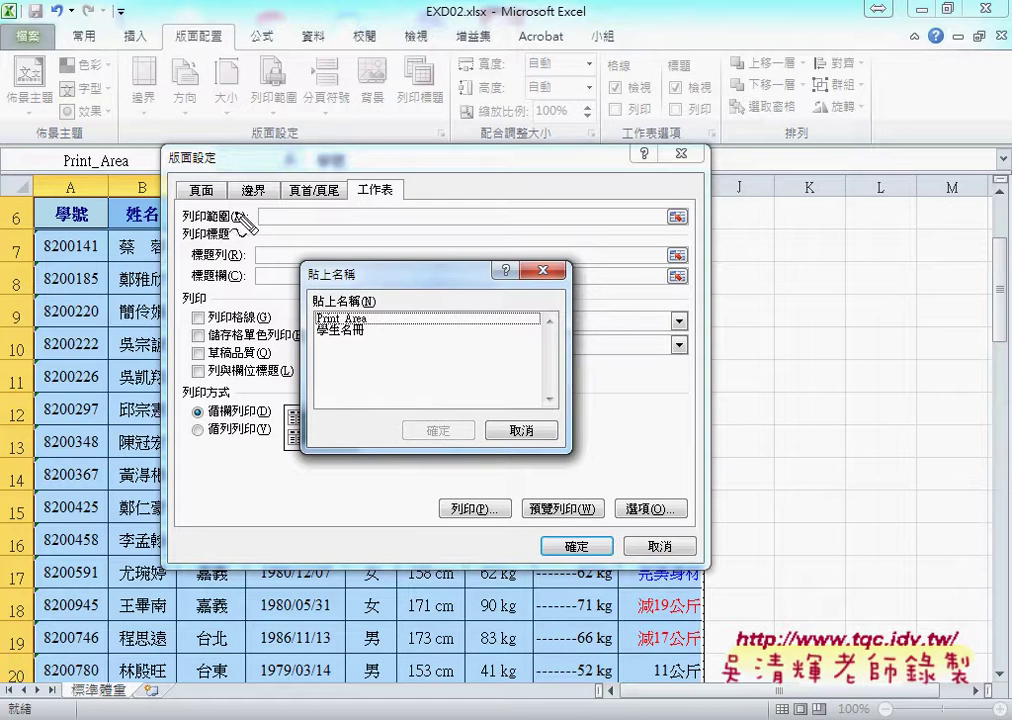
pyautogui.moveTo(334, 283); pyautogui.dragTo(354, 283)
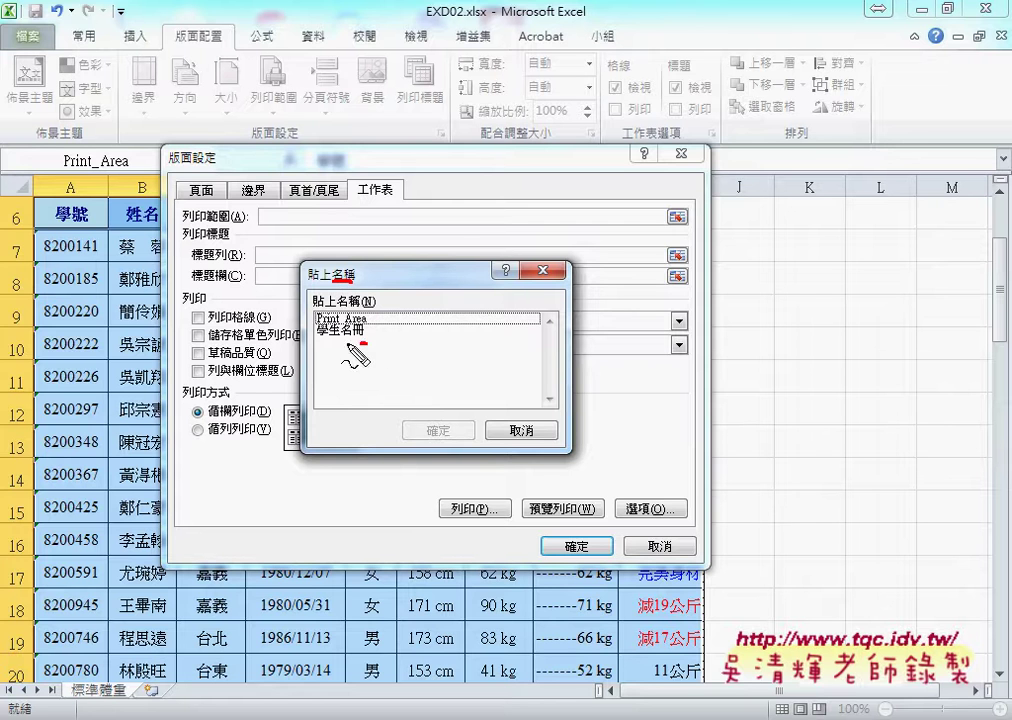
pyautogui.moveTo(362, 343); pyautogui.dragTo(368, 340)
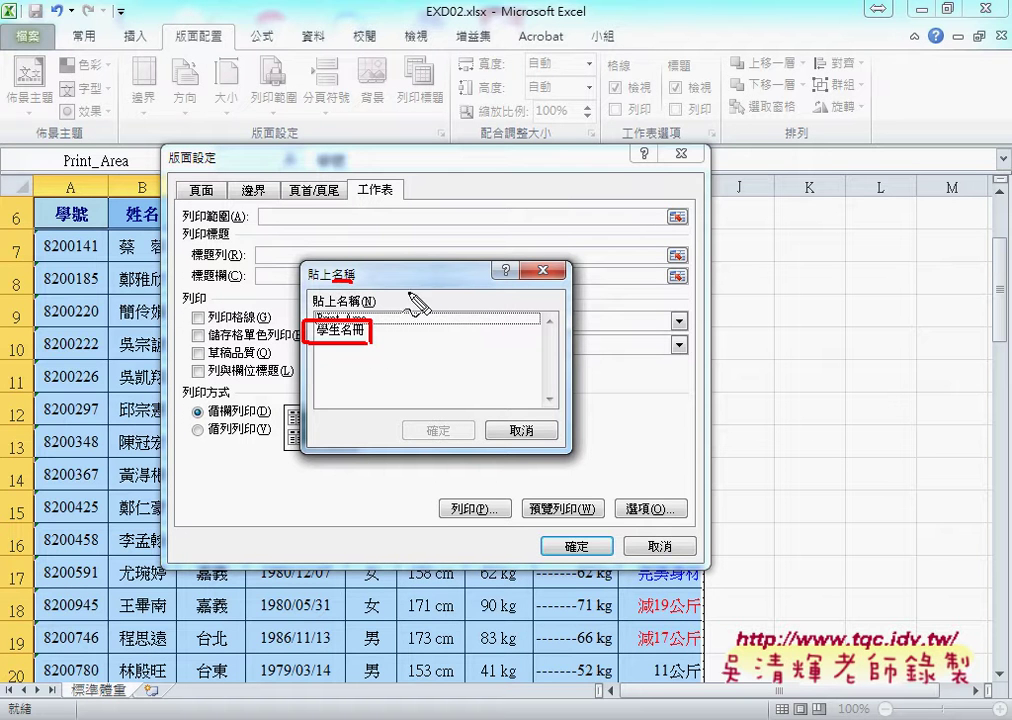
pyautogui.moveTo(424, 272)
pyautogui.mouseDown()
pyautogui.moveTo(406, 308)
pyautogui.moveTo(424, 291)
pyautogui.moveTo(442, 305)
pyautogui.mouseUp()
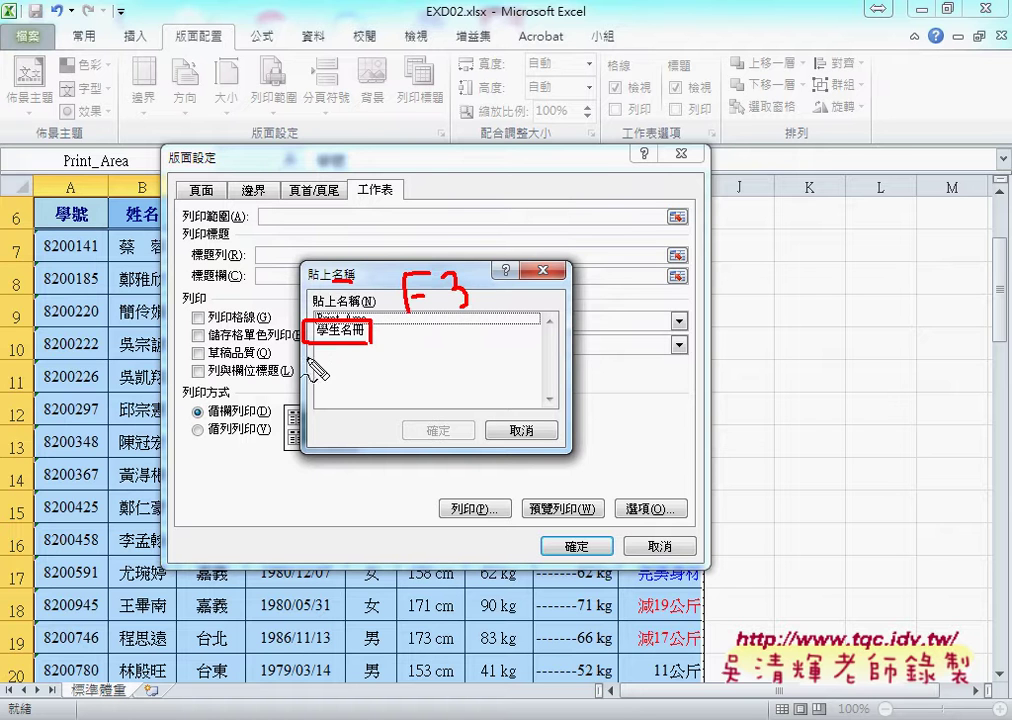
pyautogui.press('Escape')
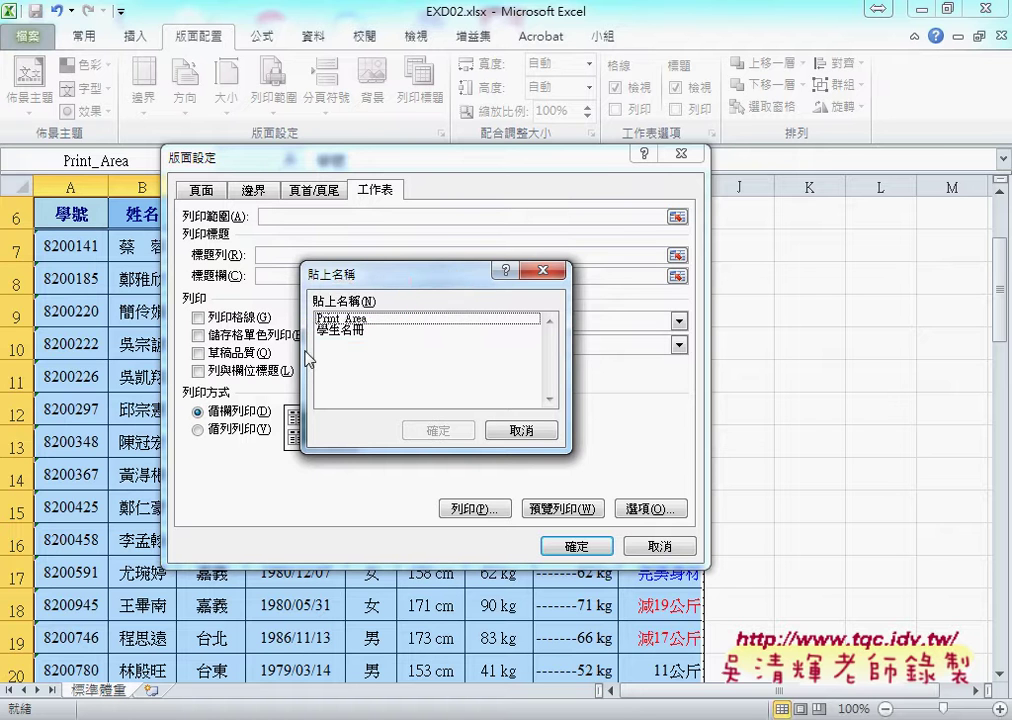
pyautogui.click(358, 332)
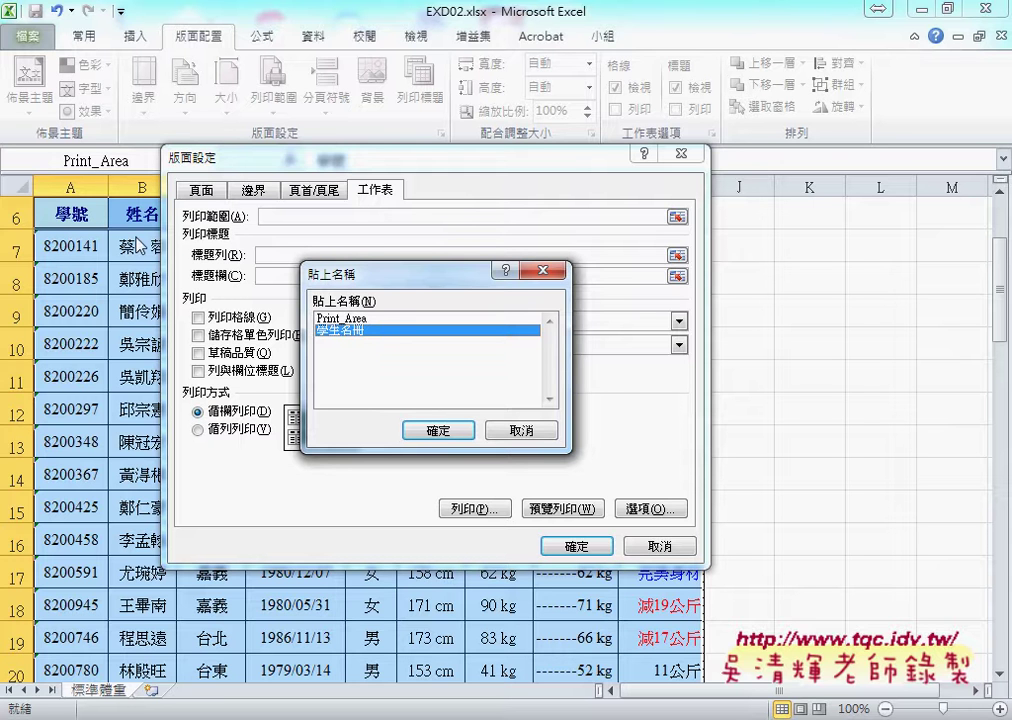
pyautogui.click(440, 430)
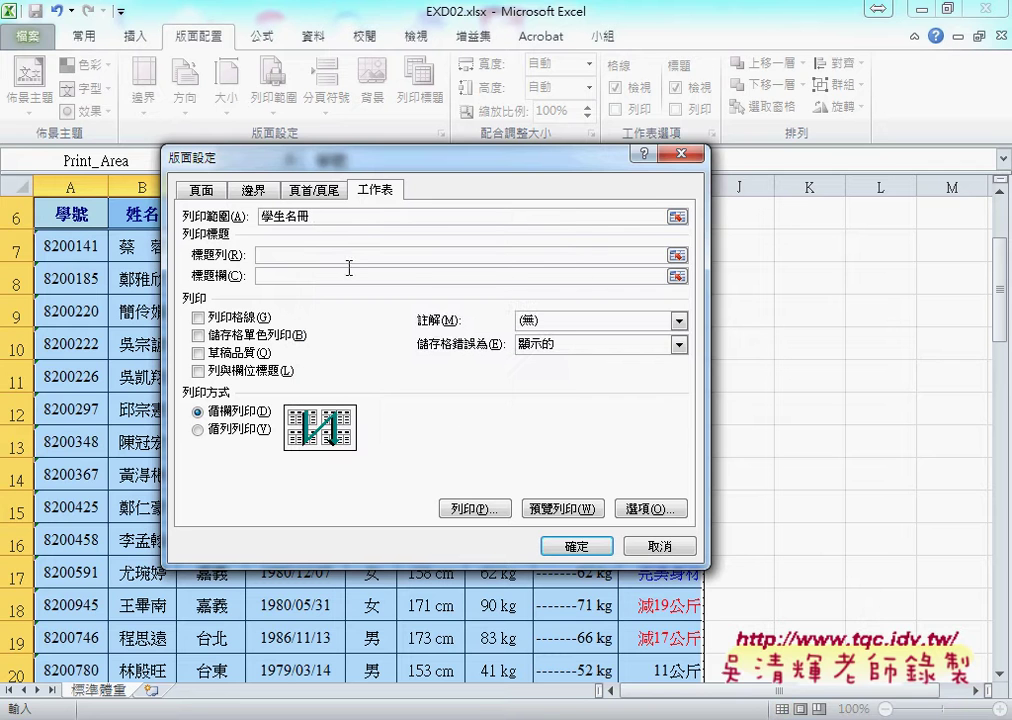
pyautogui.moveTo(317, 218); pyautogui.dragTo(263, 218)
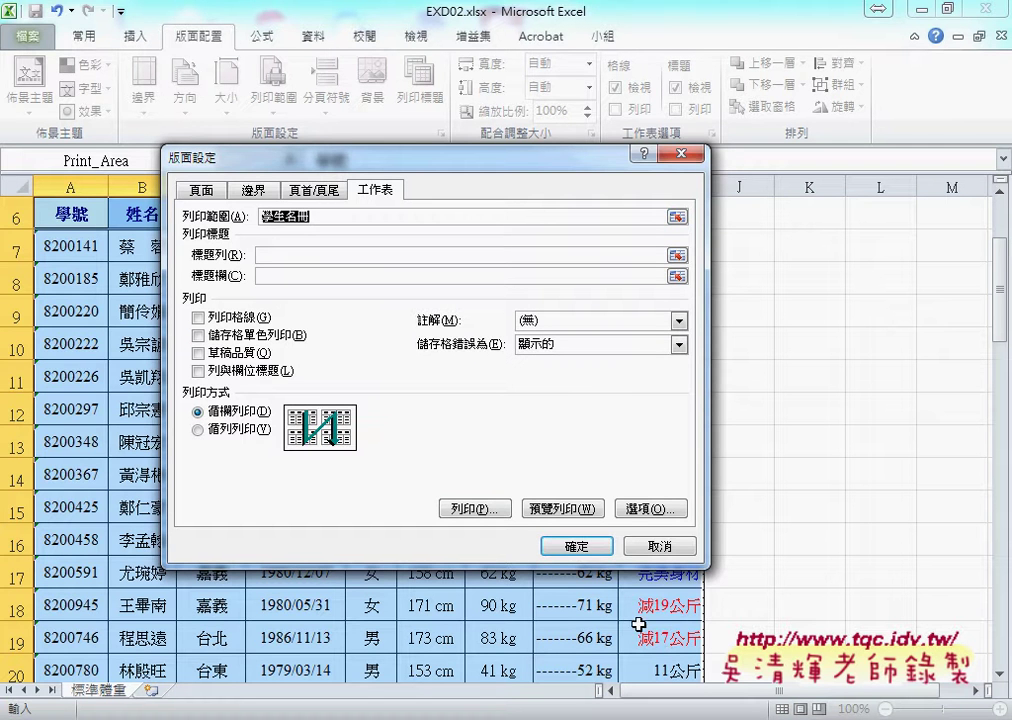
pyautogui.click(578, 546)
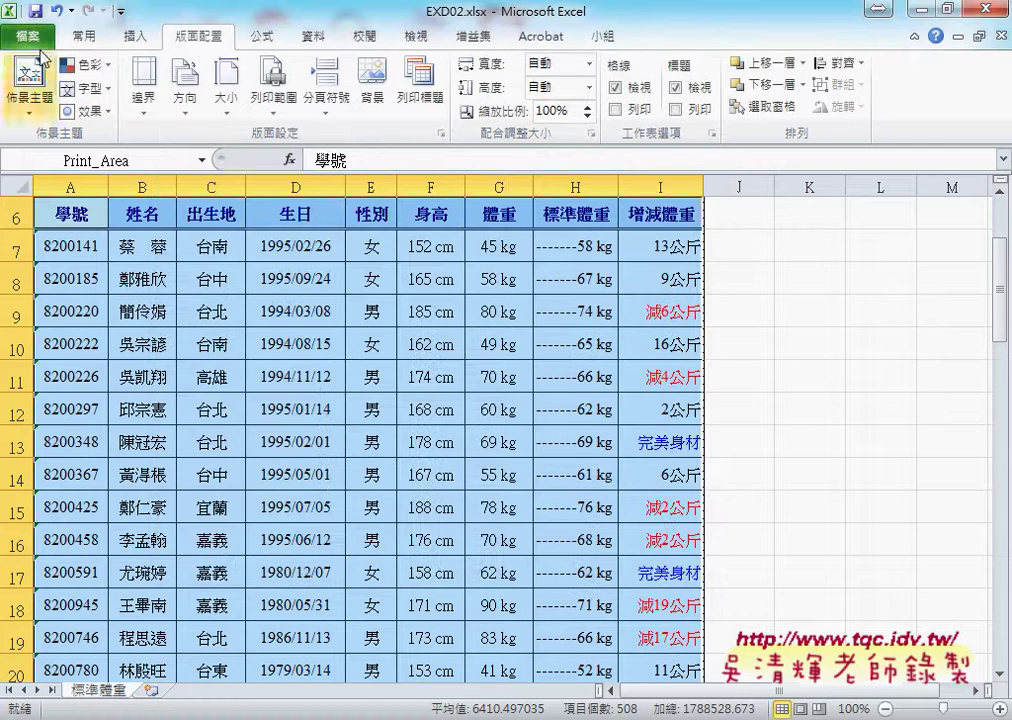
# - Preview the roster's two printed pages, then switch to the exam instructions in the browser
pyautogui.click(36, 35)
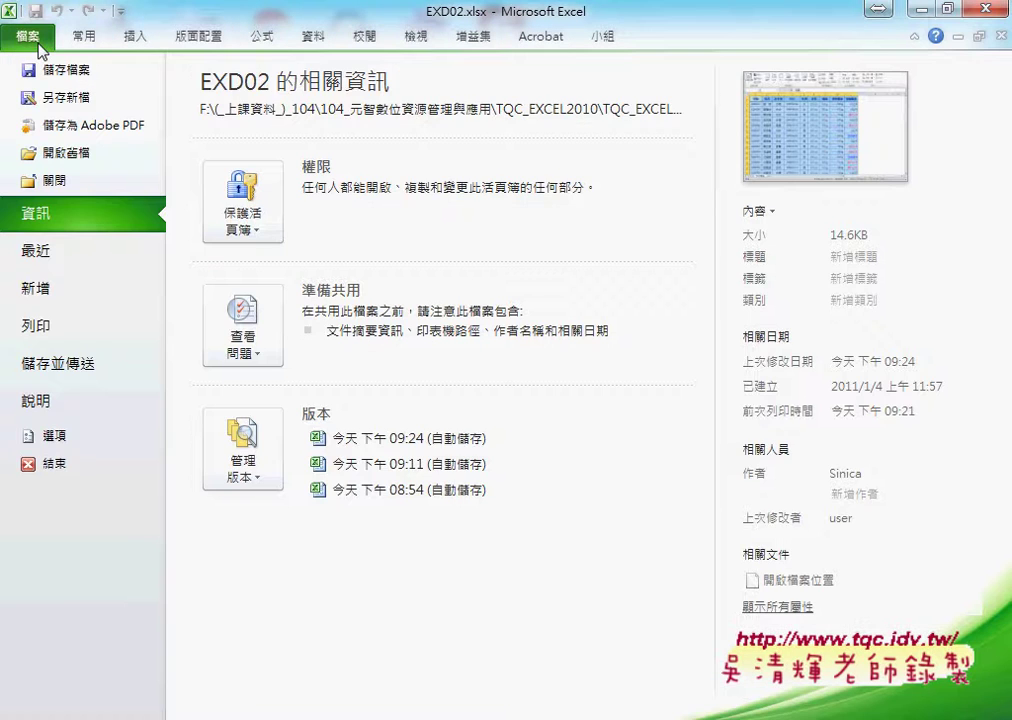
pyautogui.click(90, 333)
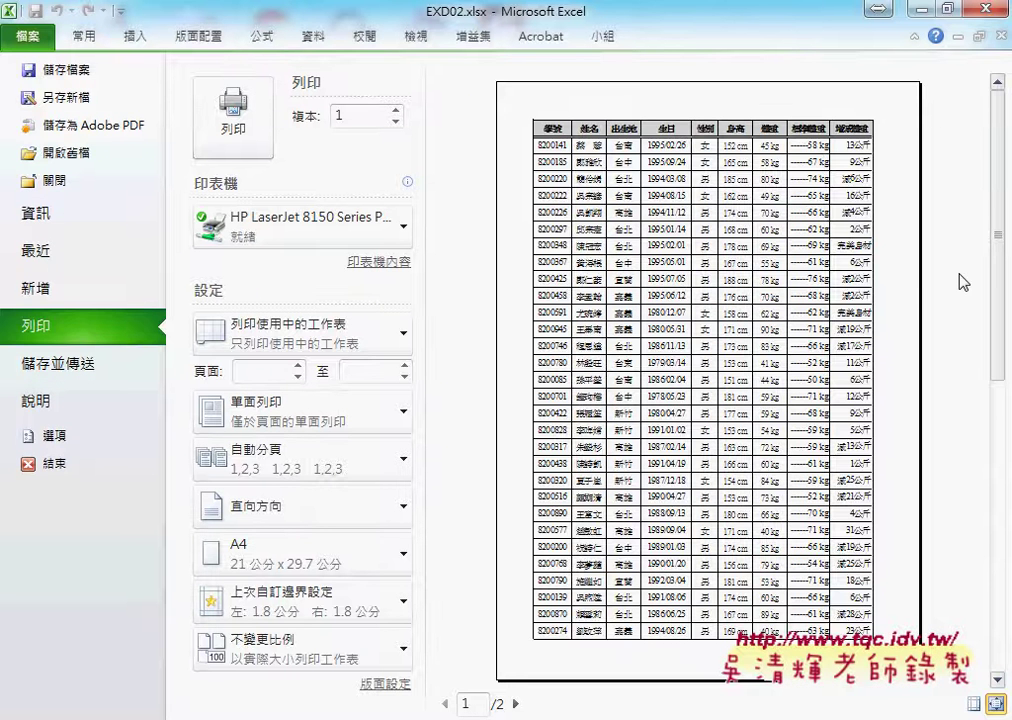
pyautogui.scroll(-1, 822, 434)
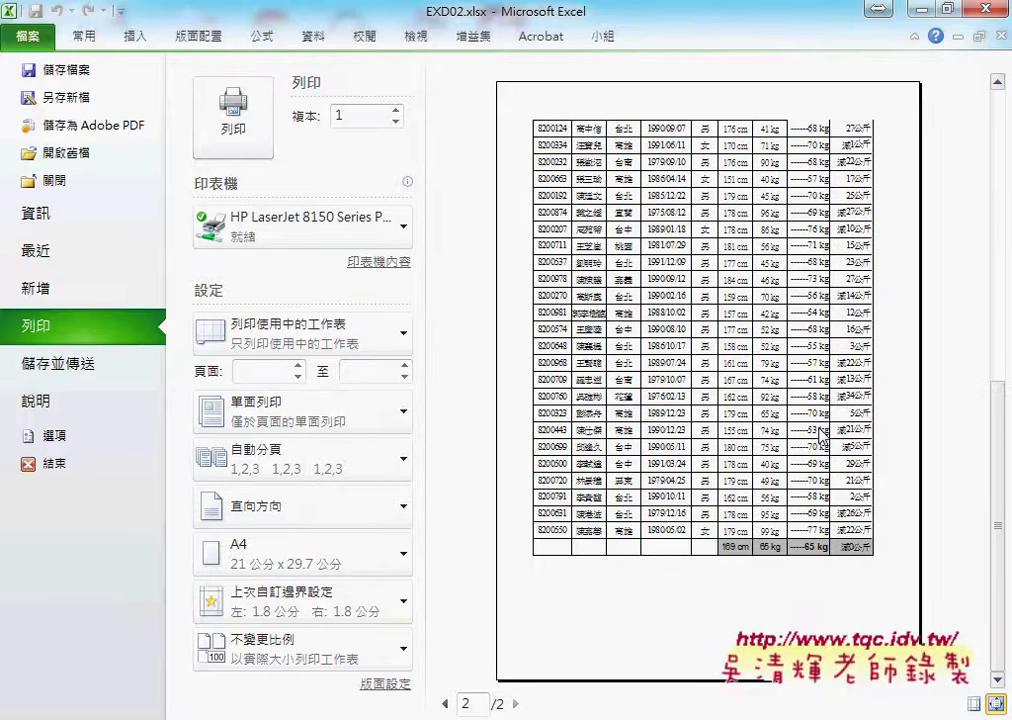
pyautogui.hotkey('alt', 'Tab')
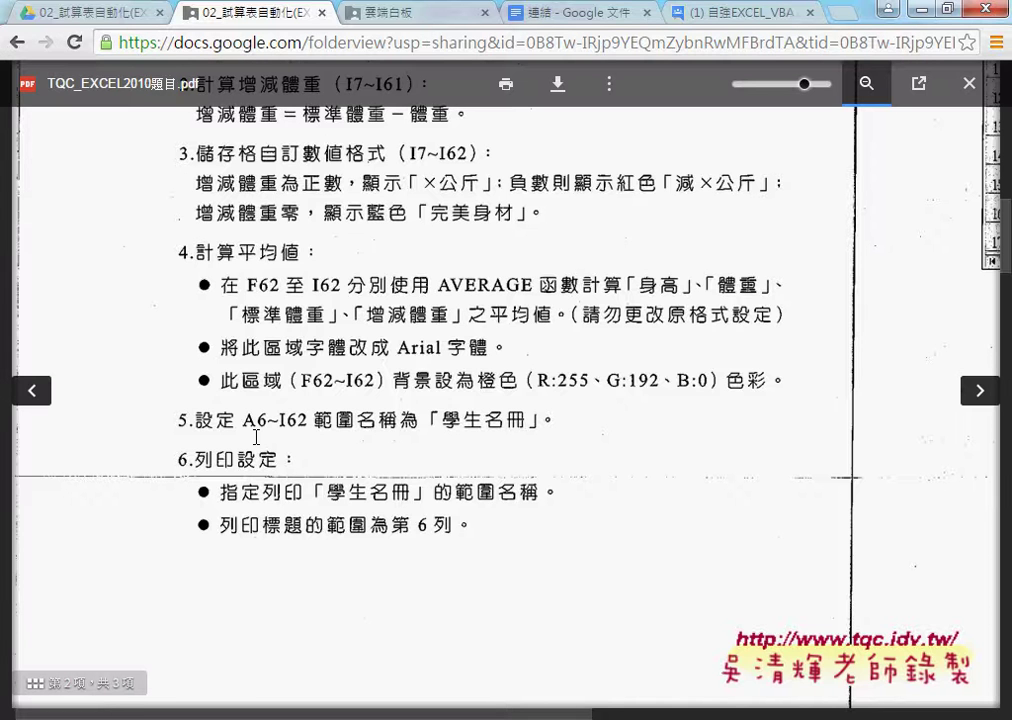
# - Reread exam items 5 and 6 on the 學生名冊 name and print settings, then return to Excel
pyautogui.moveTo(243, 430); pyautogui.dragTo(306, 431)
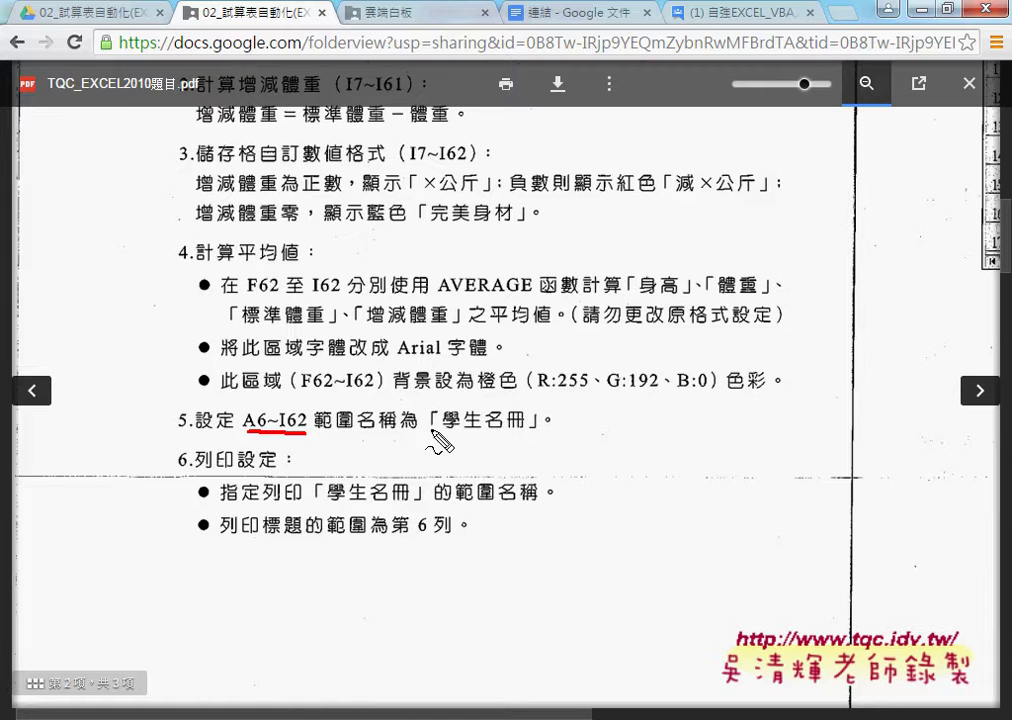
pyautogui.moveTo(445, 430); pyautogui.dragTo(528, 431)
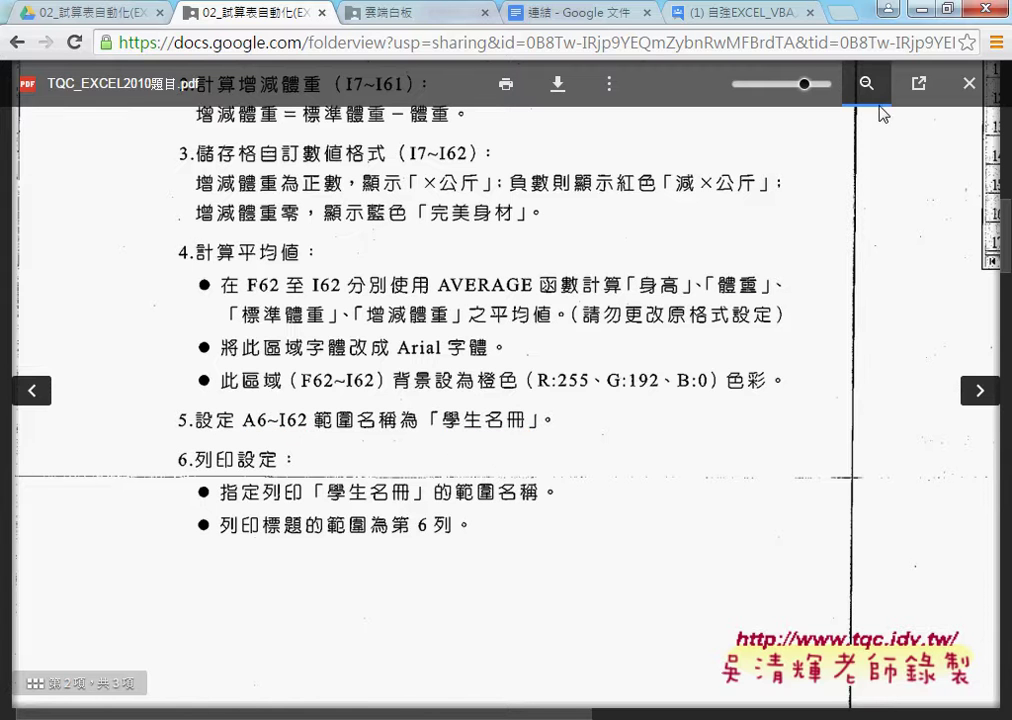
pyautogui.click(888, 9)
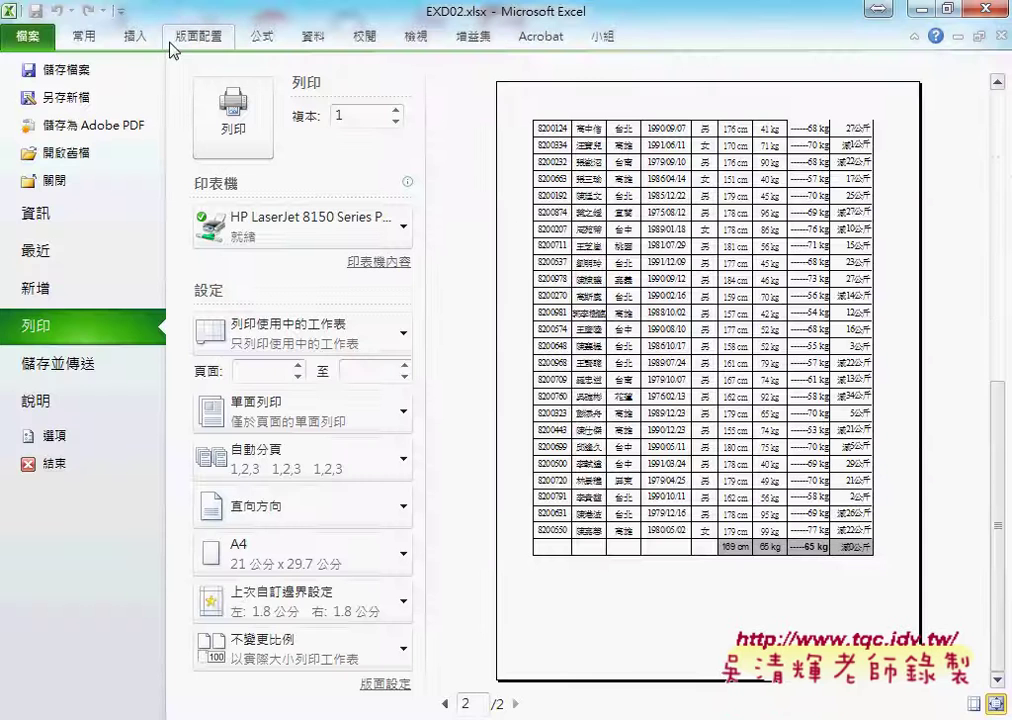
# - Return from print preview to the Home tab and click into the Name Box
pyautogui.click(86, 36)
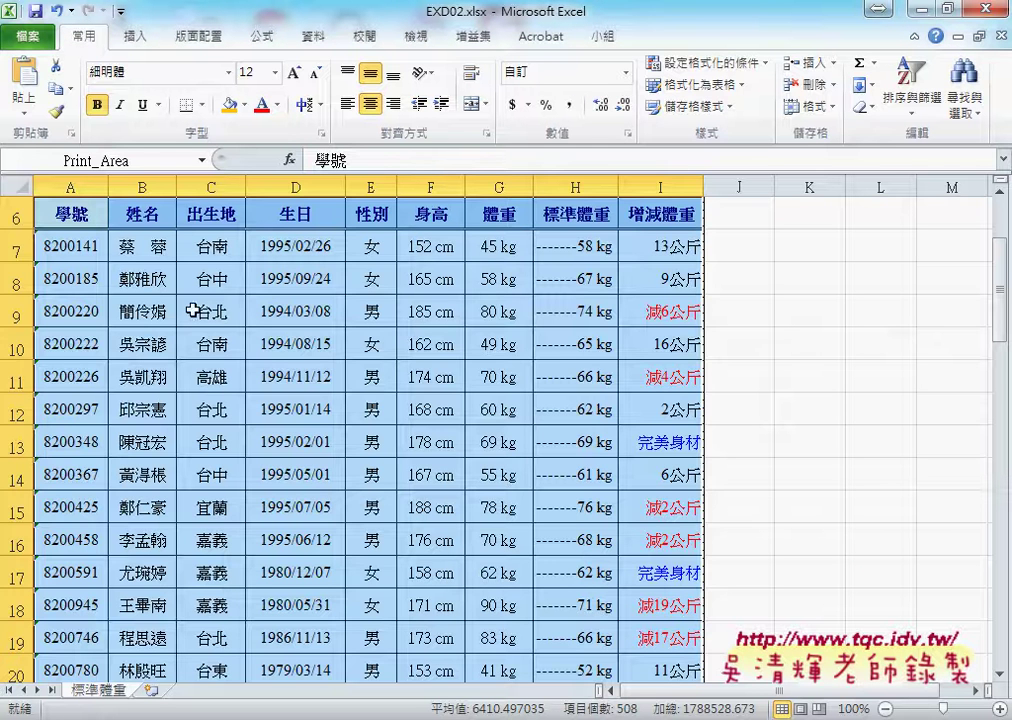
pyautogui.click(65, 163)
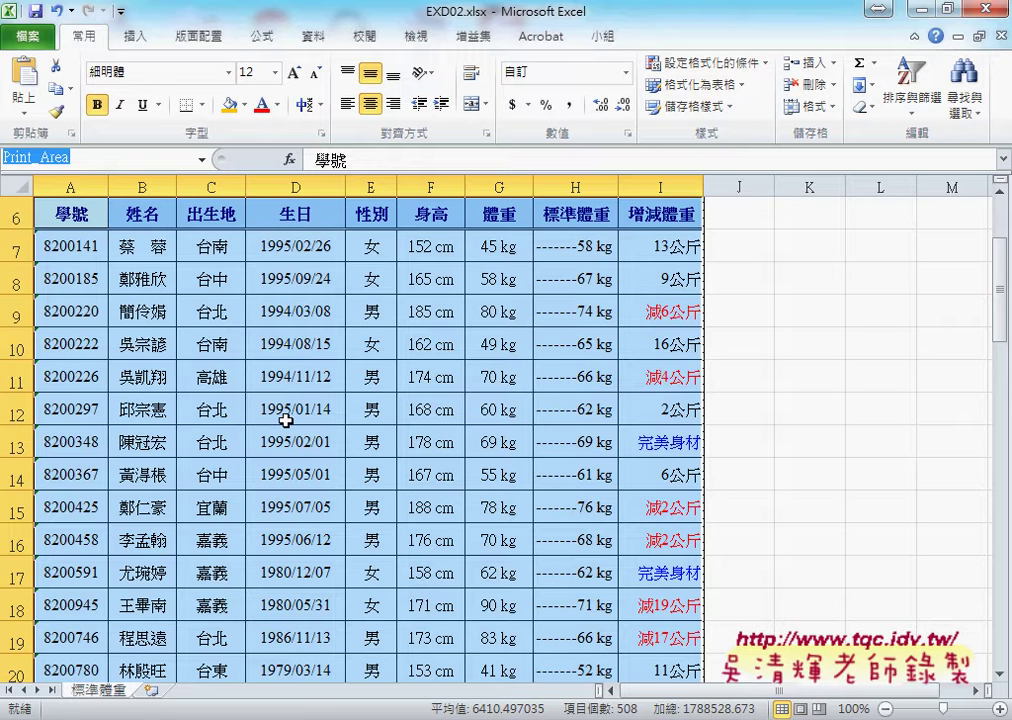
# - Show Page Setup's Sheet tab with print area A6:I62, and move the dialog to uncover row 6
pyautogui.click(204, 42)
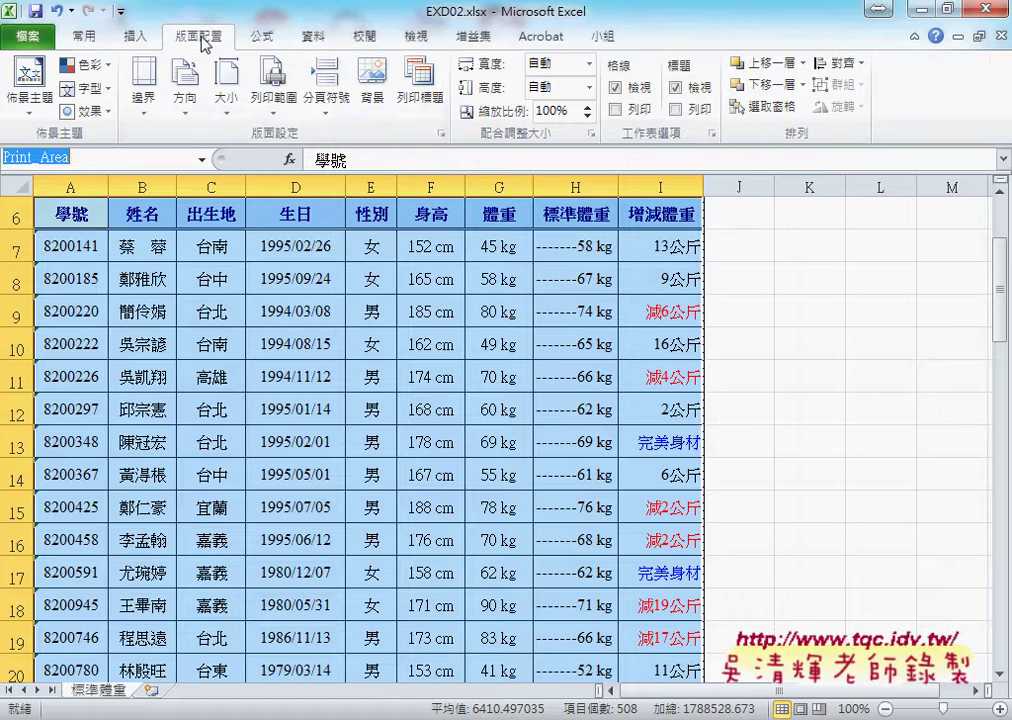
pyautogui.click(442, 135)
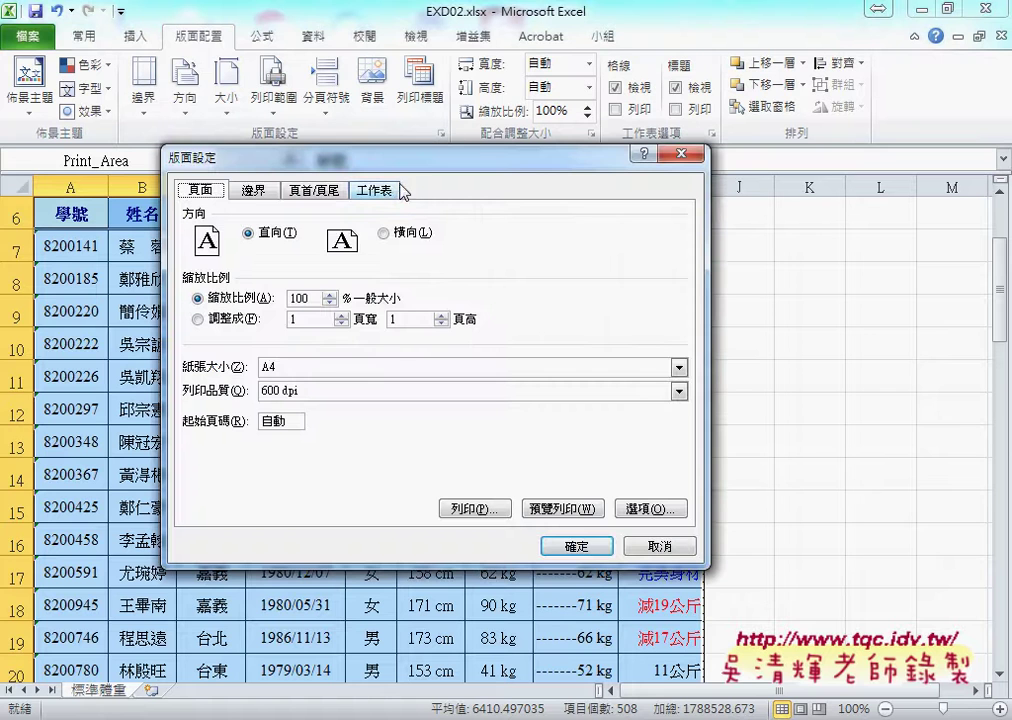
pyautogui.click(378, 191)
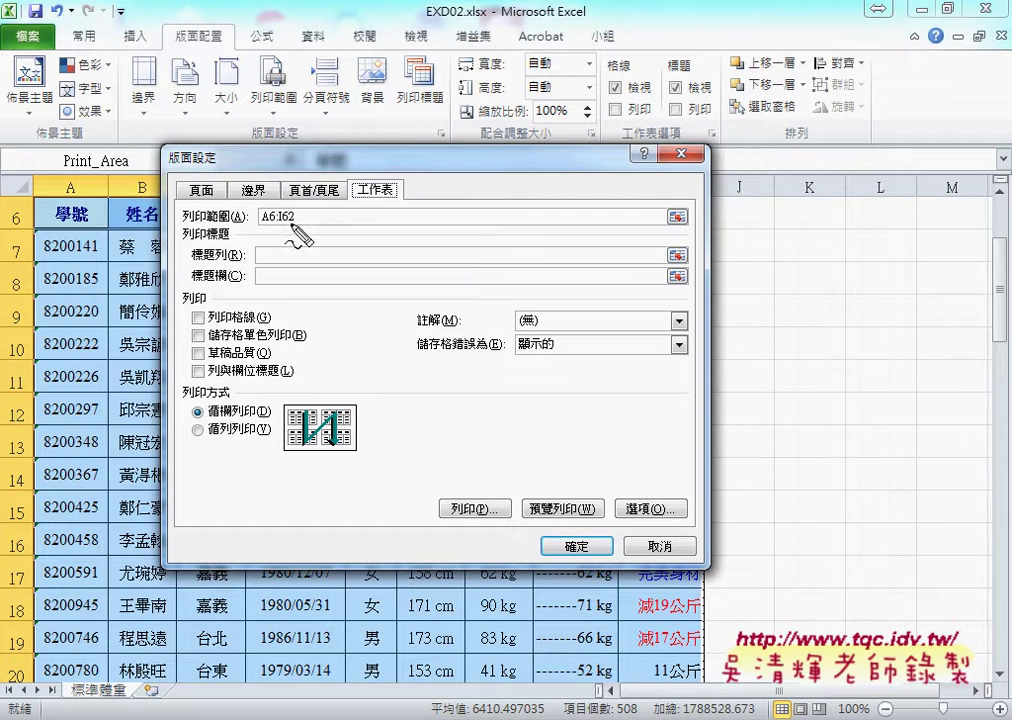
pyautogui.moveTo(252, 222); pyautogui.dragTo(302, 228)
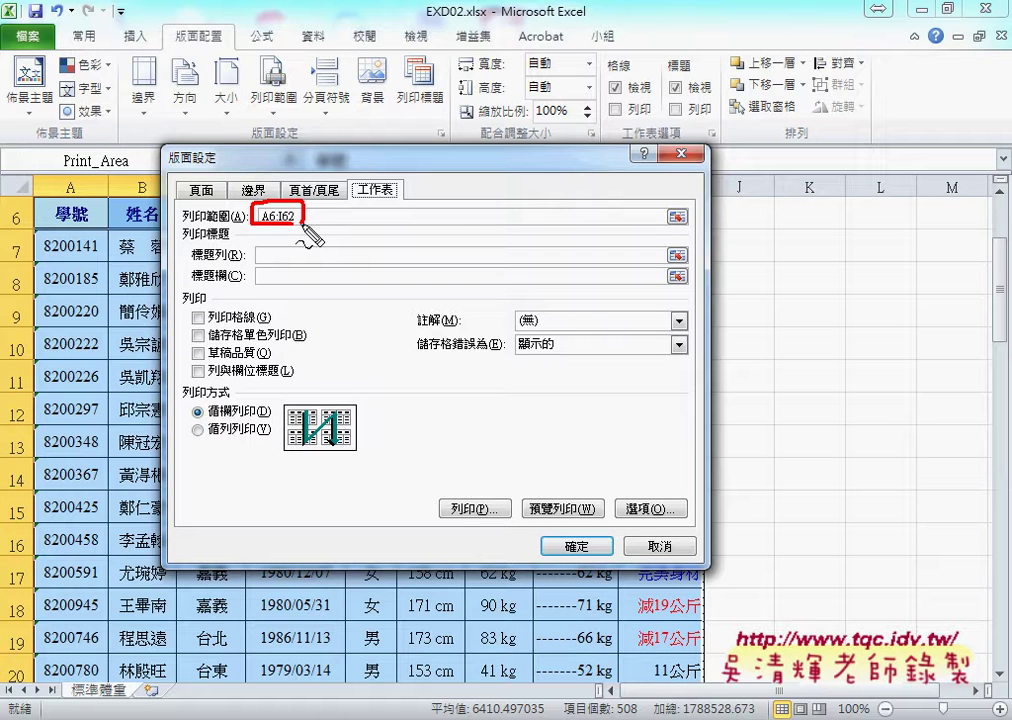
pyautogui.press('Escape')
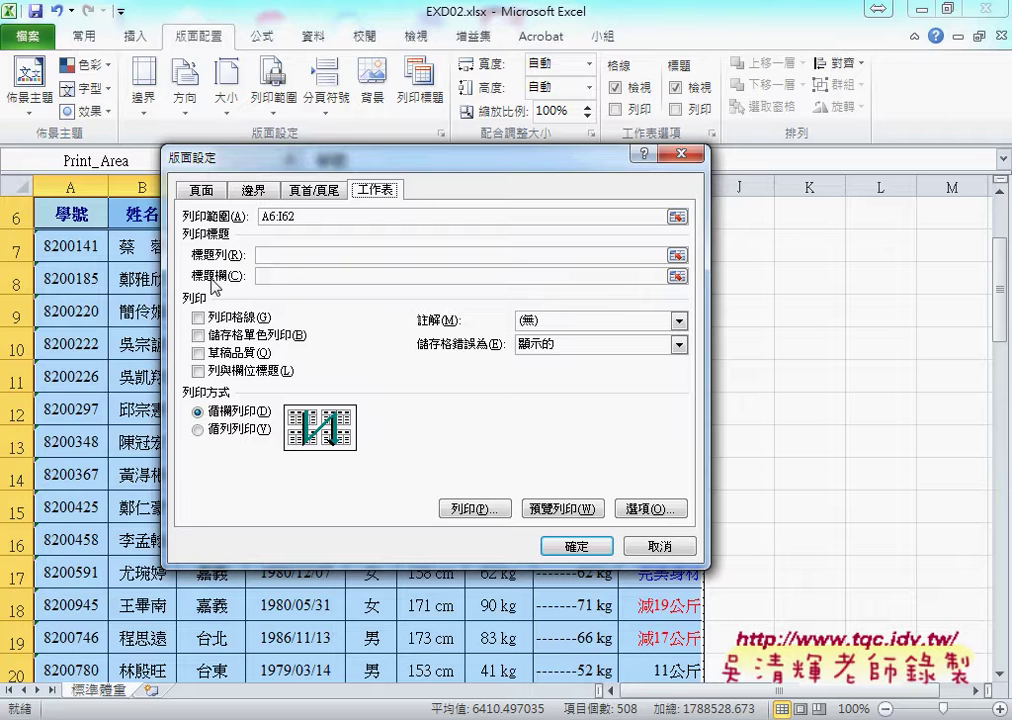
pyautogui.click(271, 254)
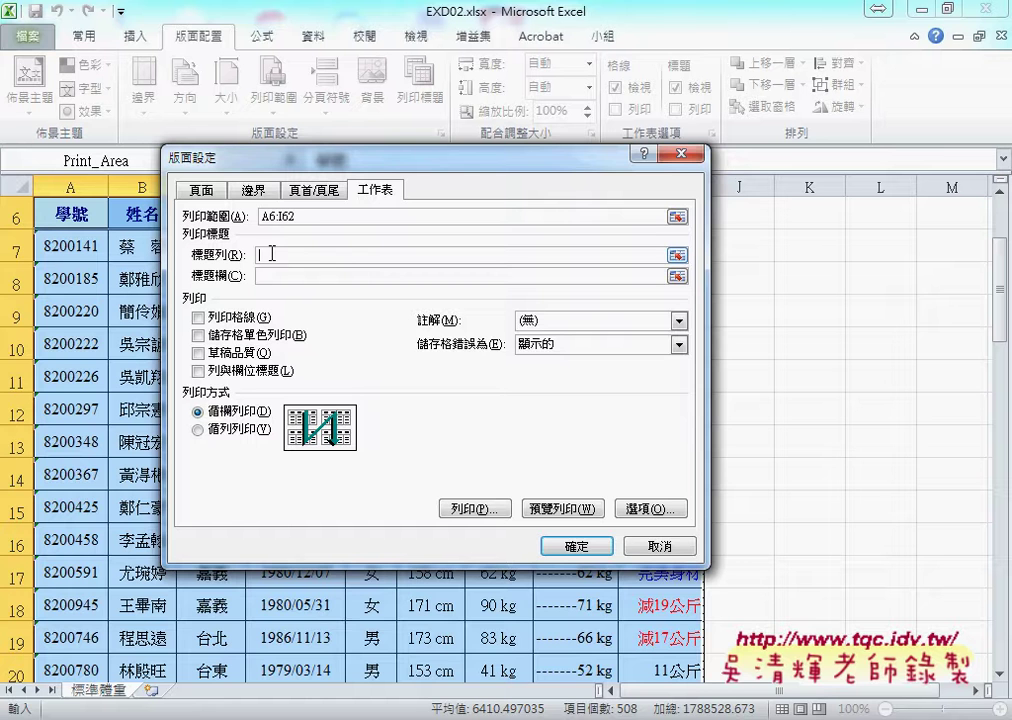
pyautogui.moveTo(237, 152); pyautogui.dragTo(297, 272)
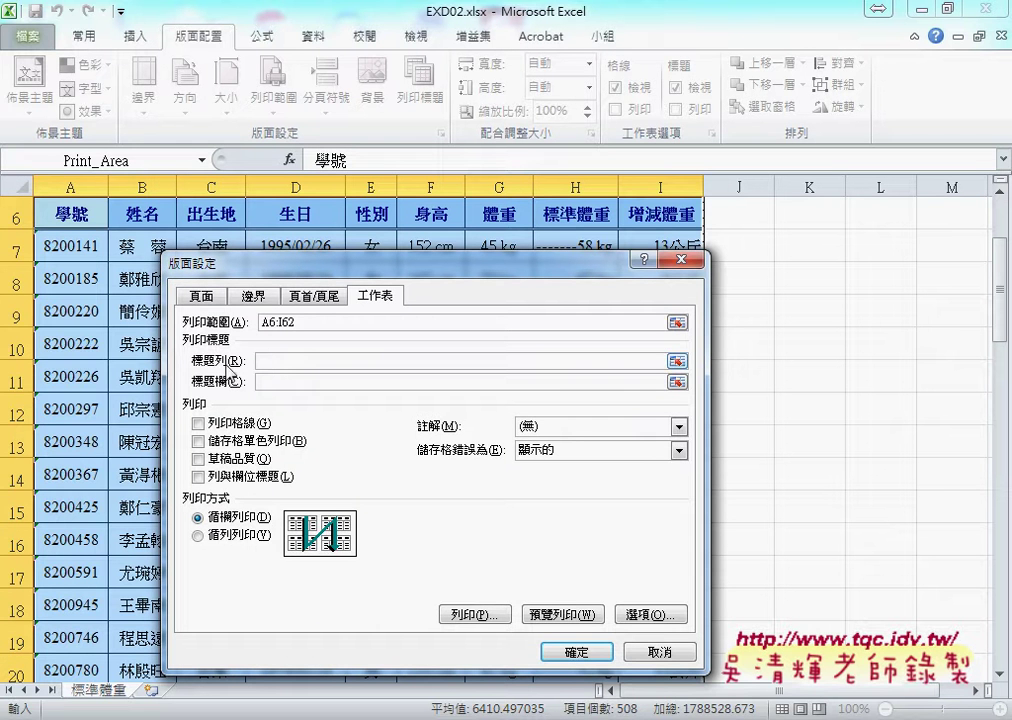
# - Fill Rows to repeat at top with $6:$6 by picking the row 6 header
pyautogui.click(272, 365)
pyautogui.moveTo(250, 374)
pyautogui.mouseDown()
pyautogui.moveTo(36, 242)
pyautogui.moveTo(30, 227)
pyautogui.mouseUp()
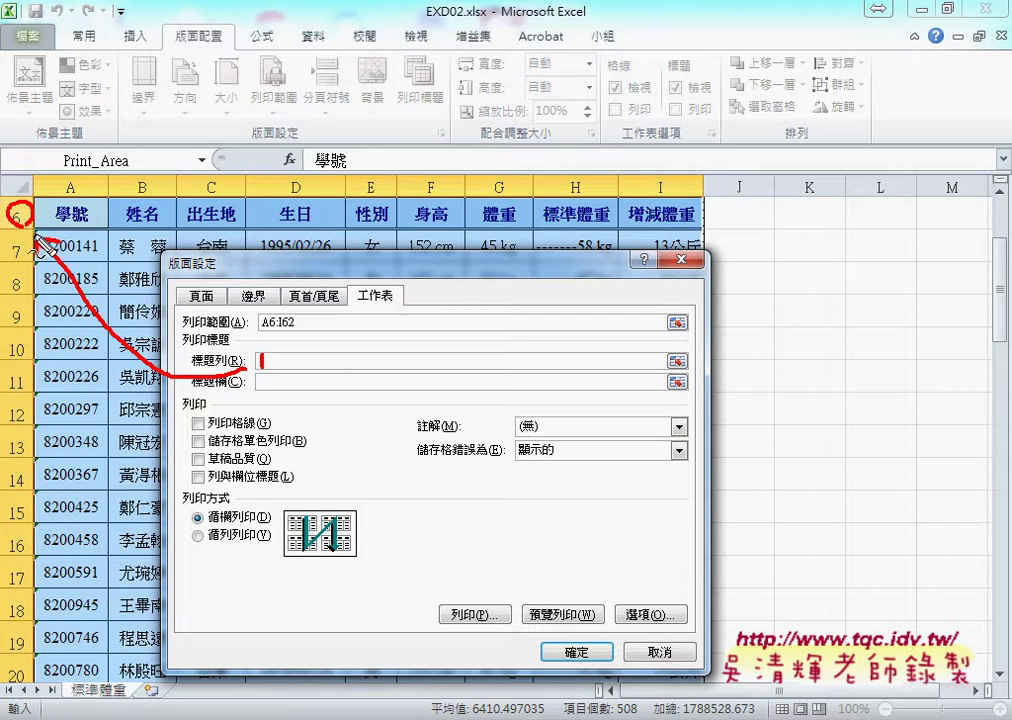
pyautogui.press('Escape')
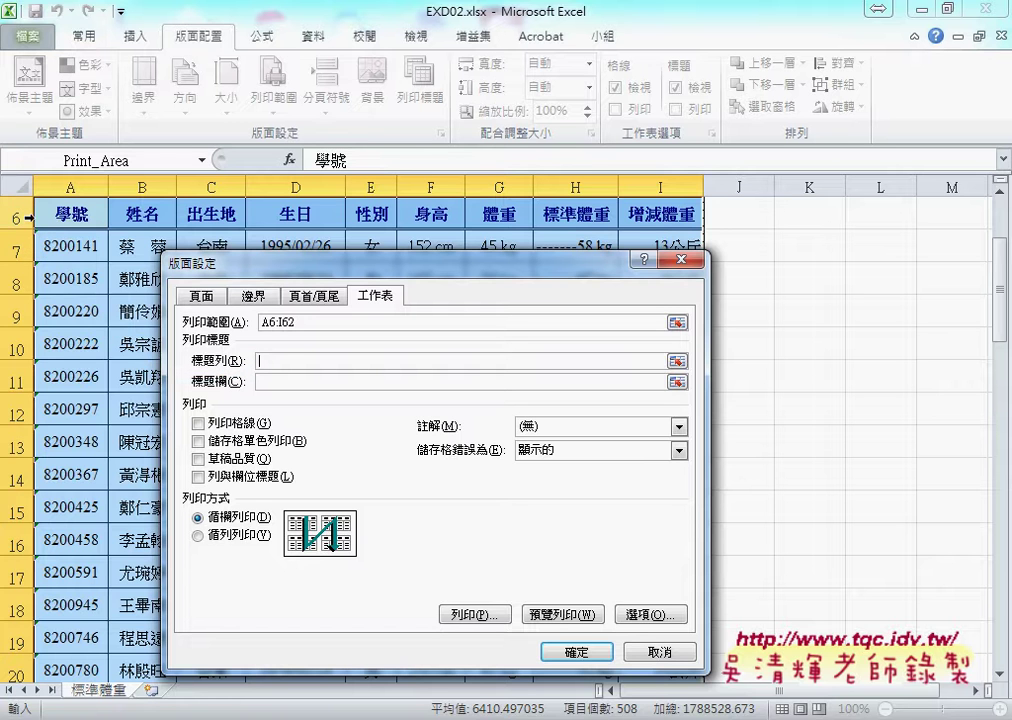
pyautogui.click(28, 215)
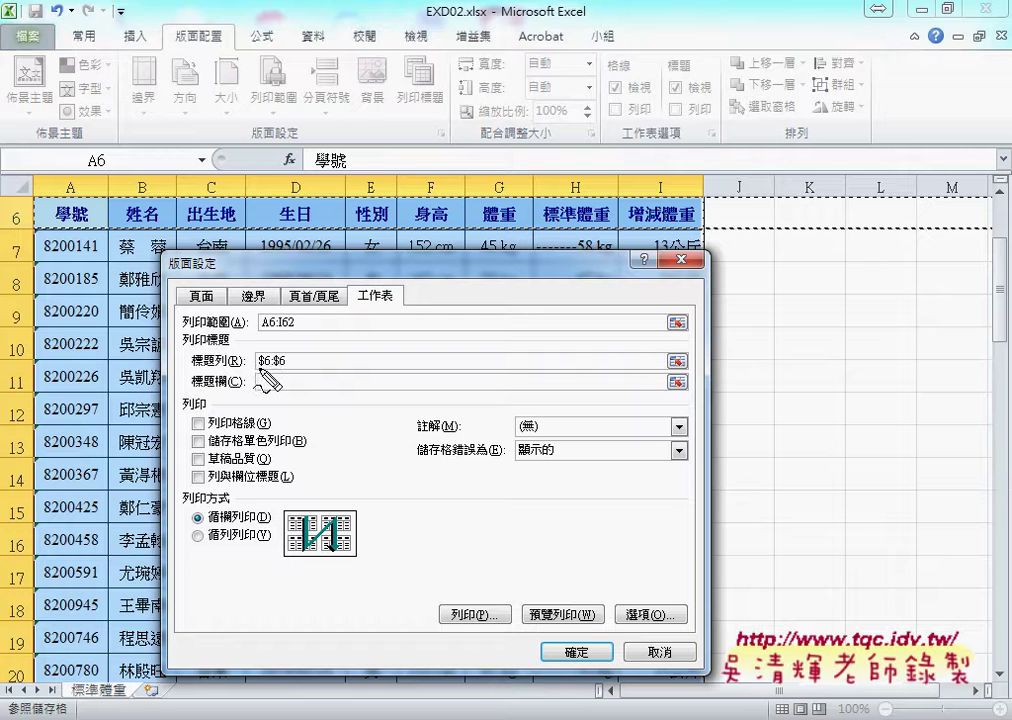
pyautogui.moveTo(258, 366); pyautogui.dragTo(286, 366)
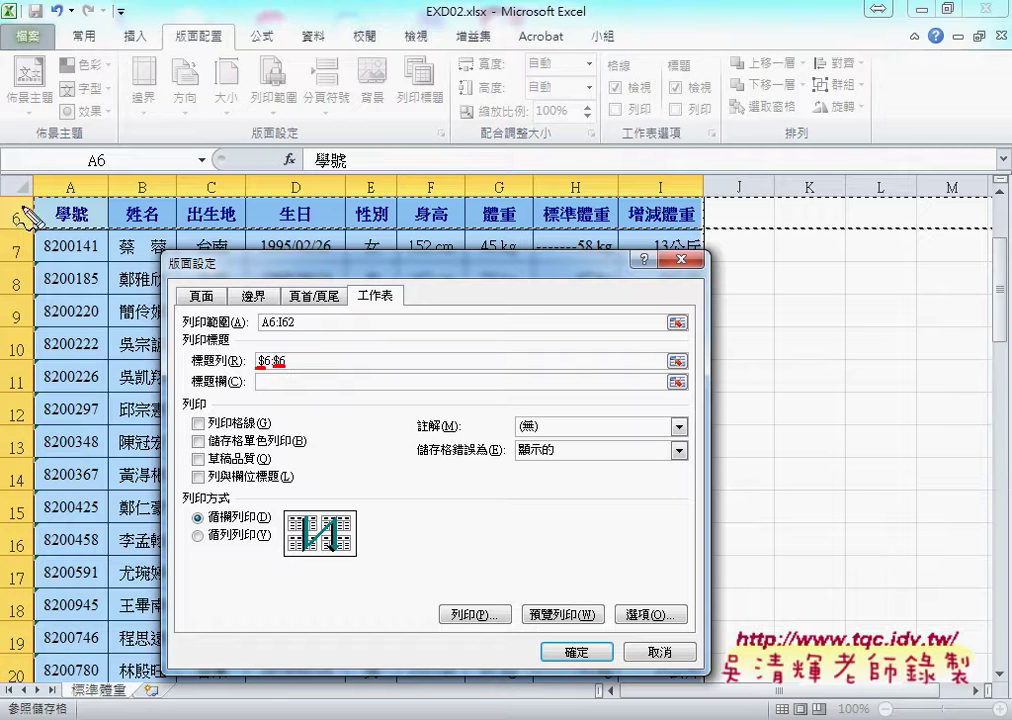
pyautogui.press('Escape')
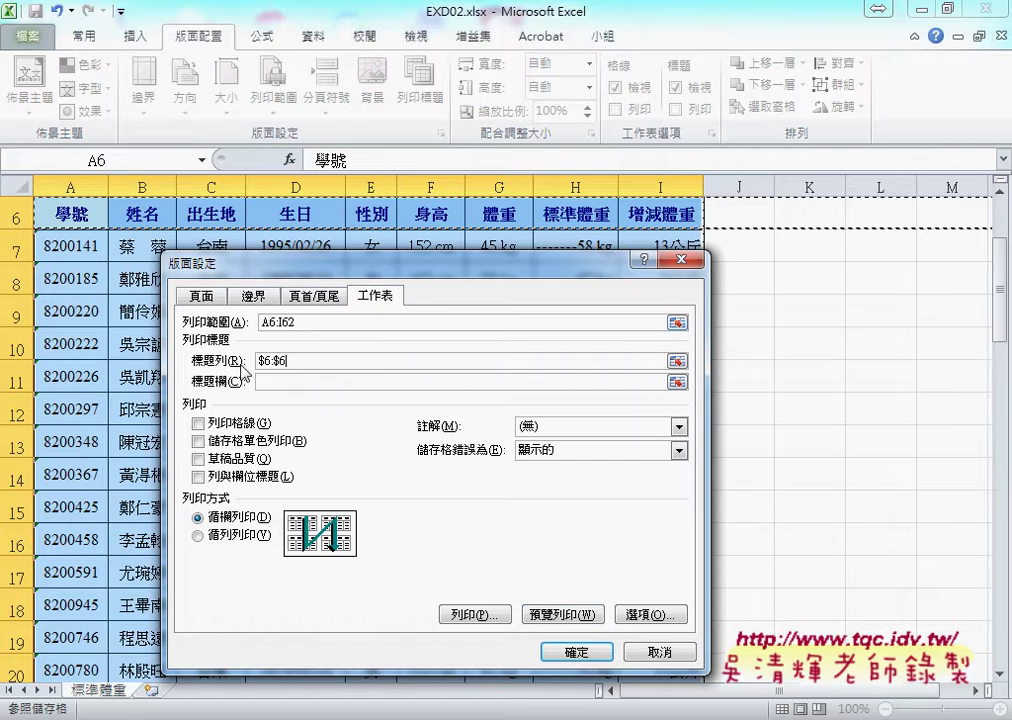
# - Preview the printout to confirm row 6 repeats atop page 2, then return to the sheet
pyautogui.click(558, 622)
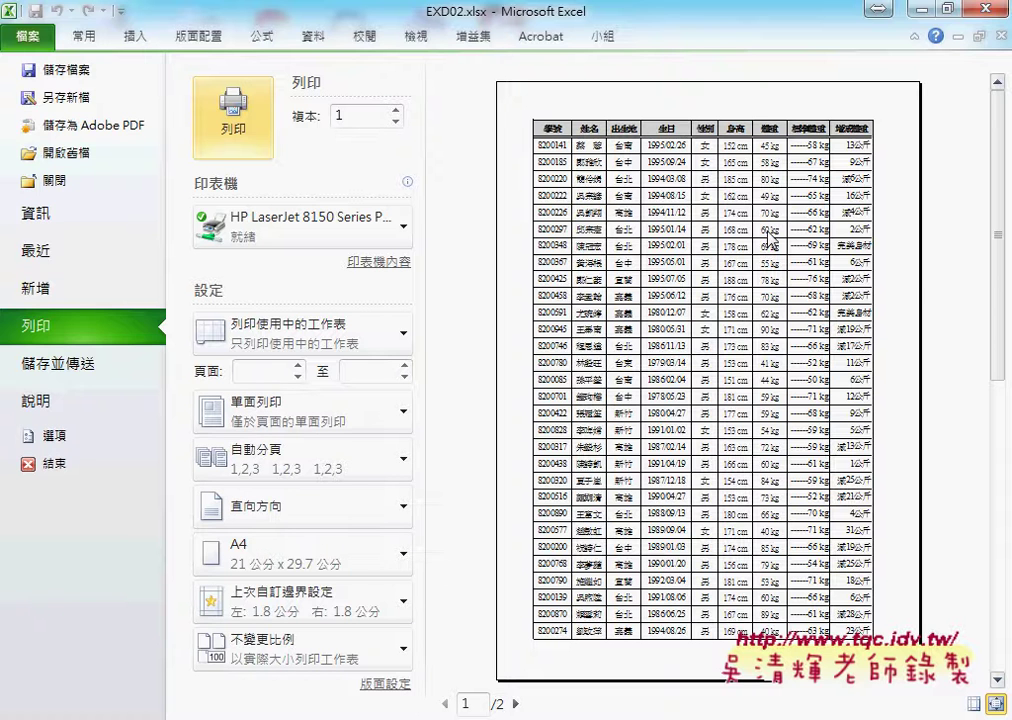
pyautogui.moveTo(996, 323); pyautogui.dragTo(994, 525)
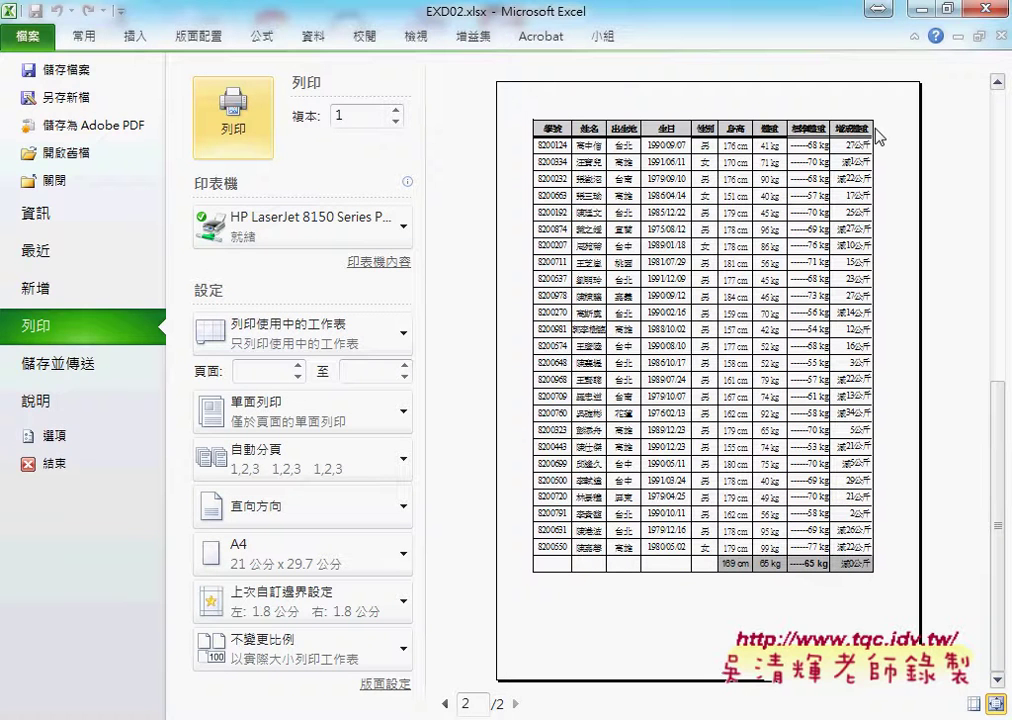
pyautogui.press('Escape')
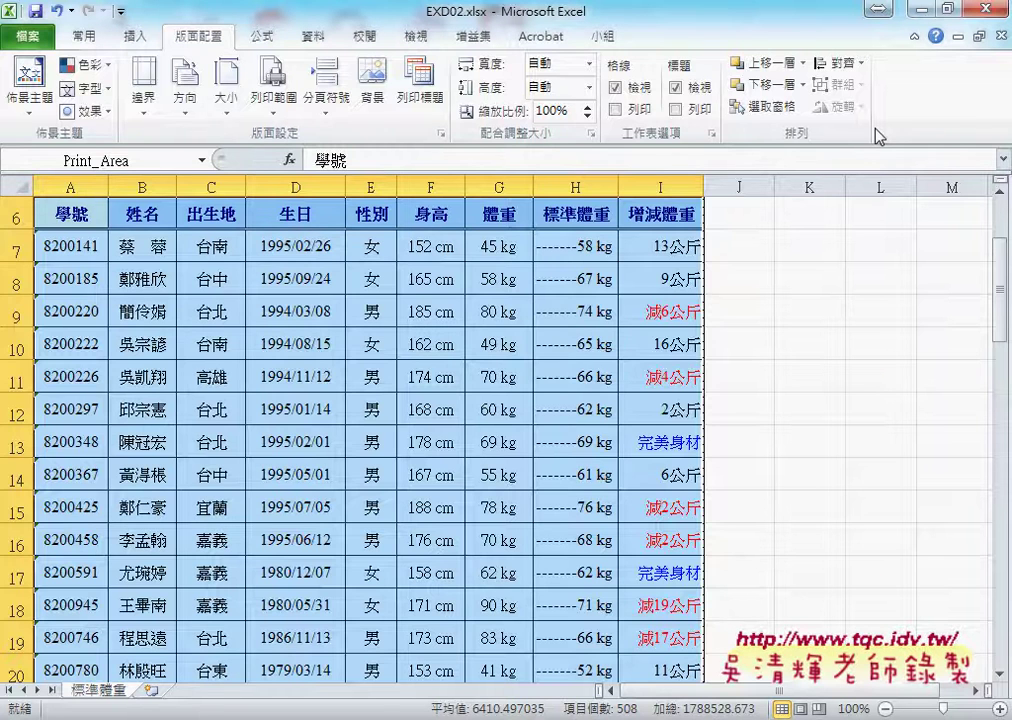
# - Replace the A6:I62 print area with the named range 學生名冊, keeping $6:$6 as title rows
pyautogui.click(202, 160)
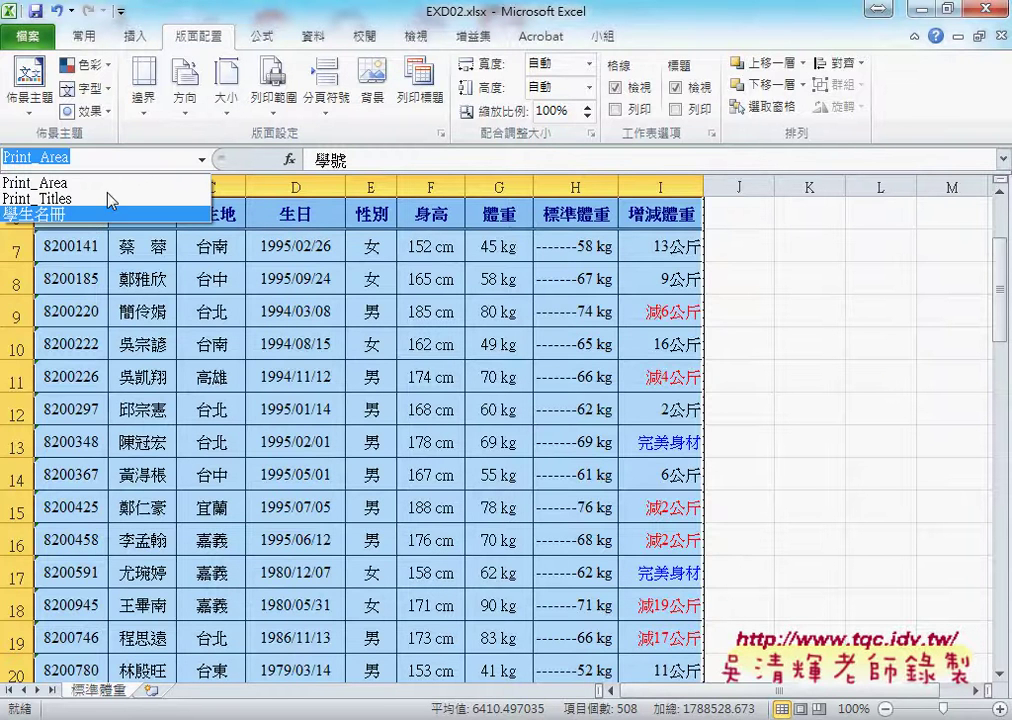
pyautogui.click(441, 133)
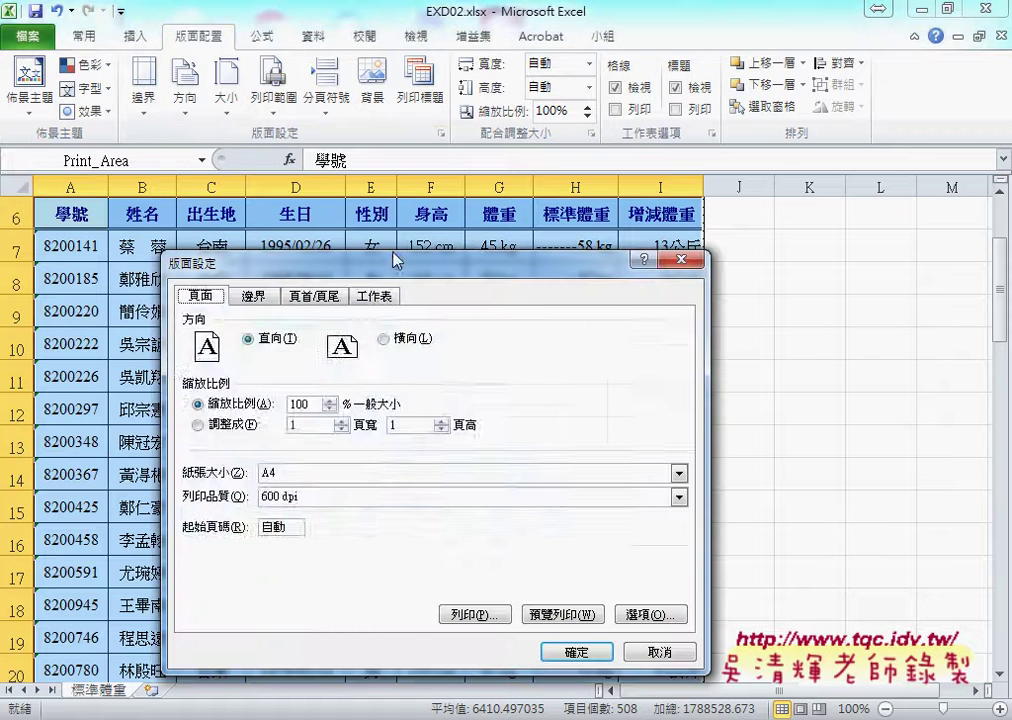
pyautogui.click(346, 300)
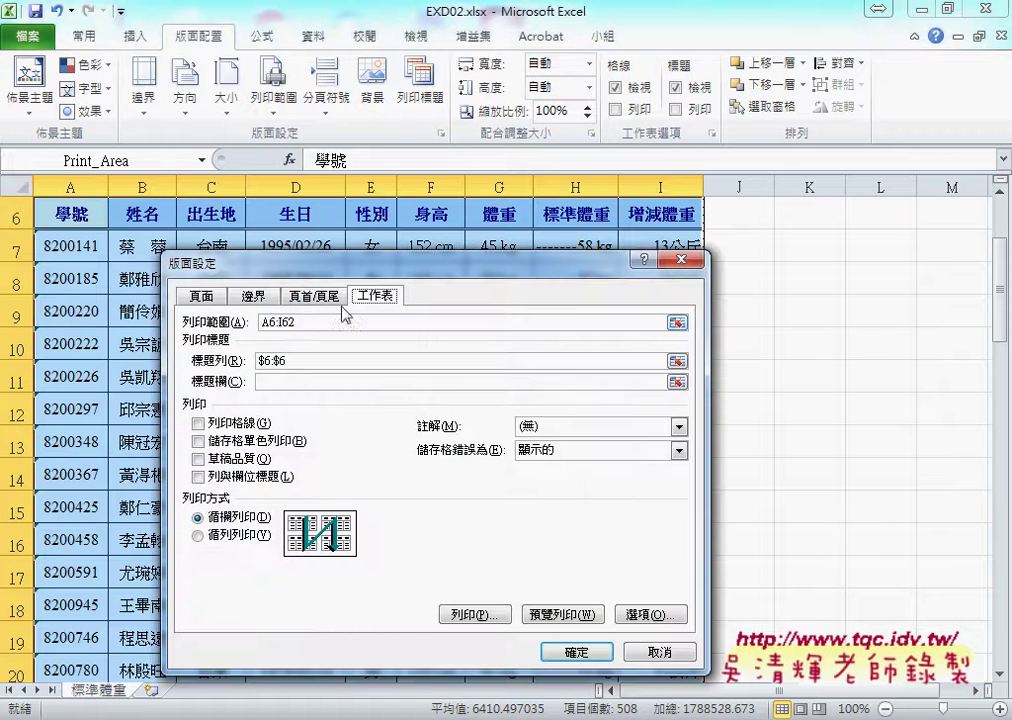
pyautogui.doubleClick(252, 321)
pyautogui.press('Delete')
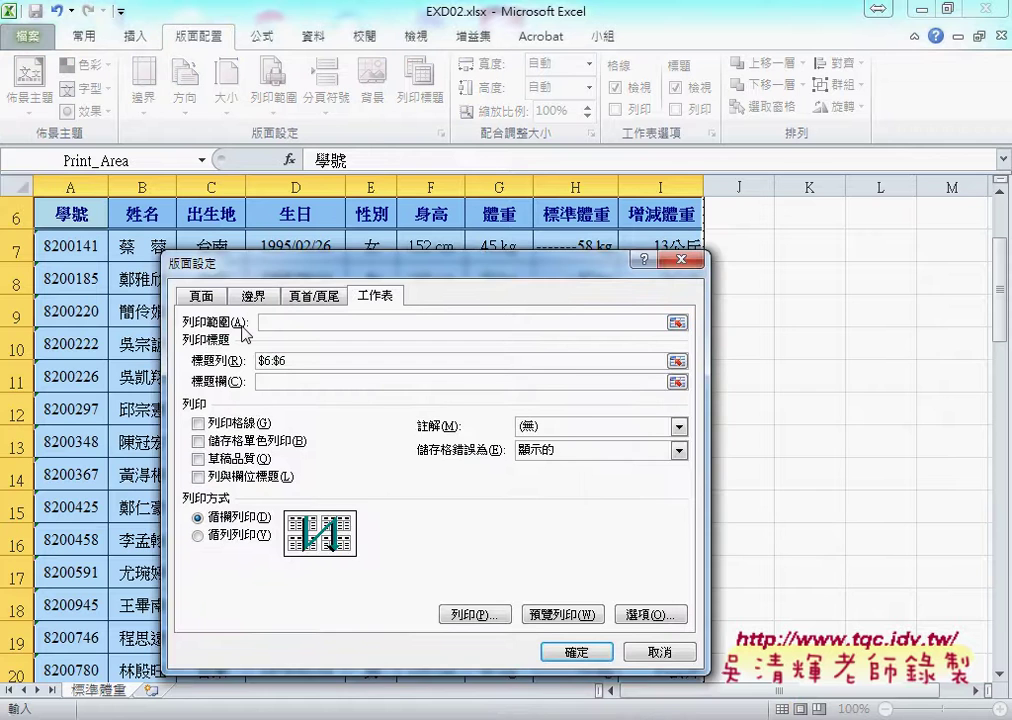
pyautogui.press('F3')
pyautogui.click(340, 448)
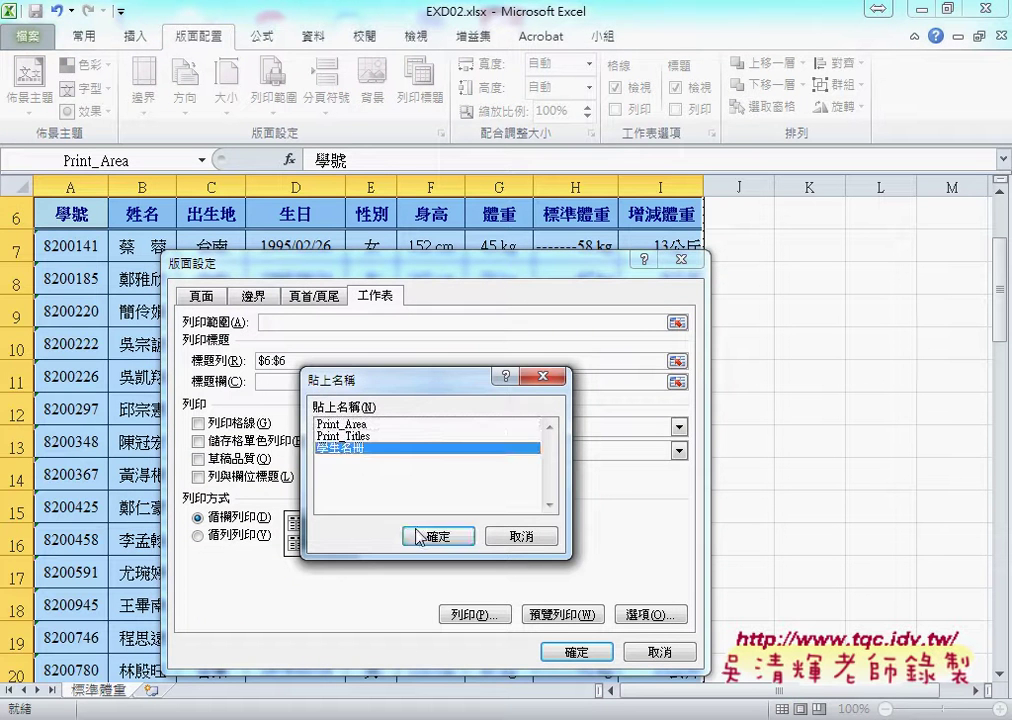
pyautogui.click(419, 537)
pyautogui.moveTo(294, 360); pyautogui.dragTo(255, 362)
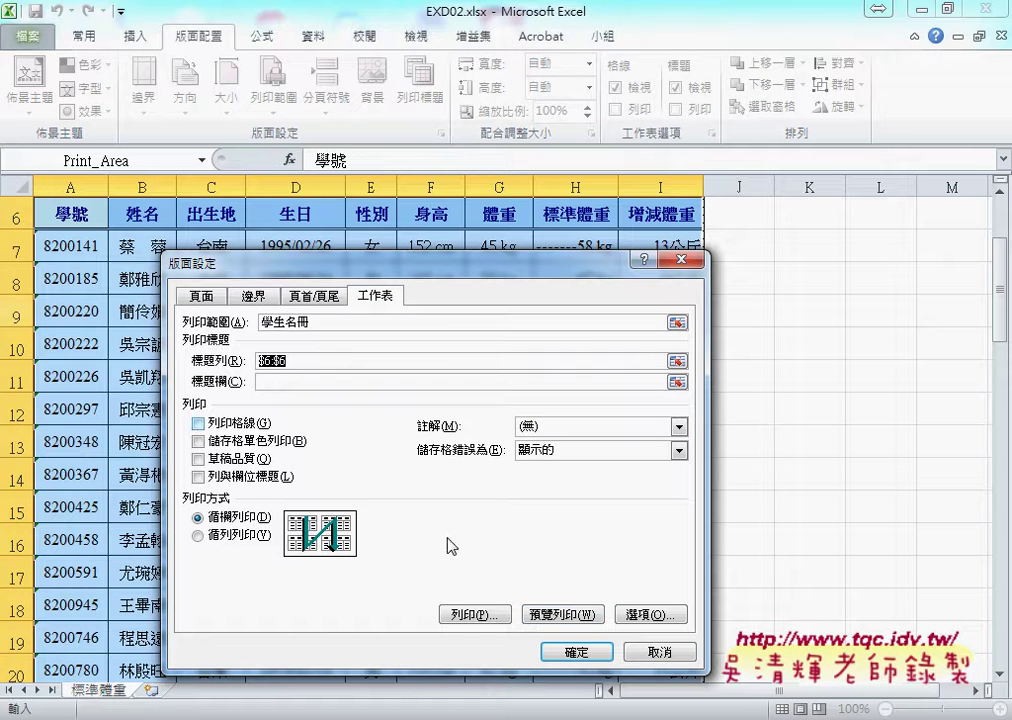
pyautogui.click(590, 652)
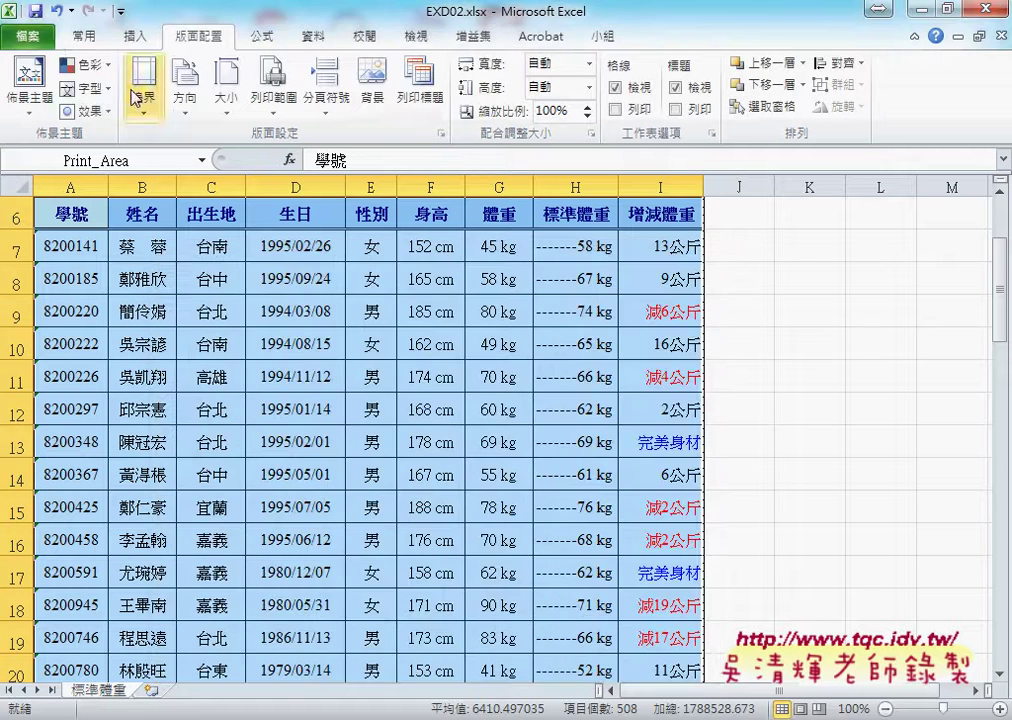
# - Preview the two-page printout with its repeating header row, then return to the 標準體重 sheet
pyautogui.click(30, 37)
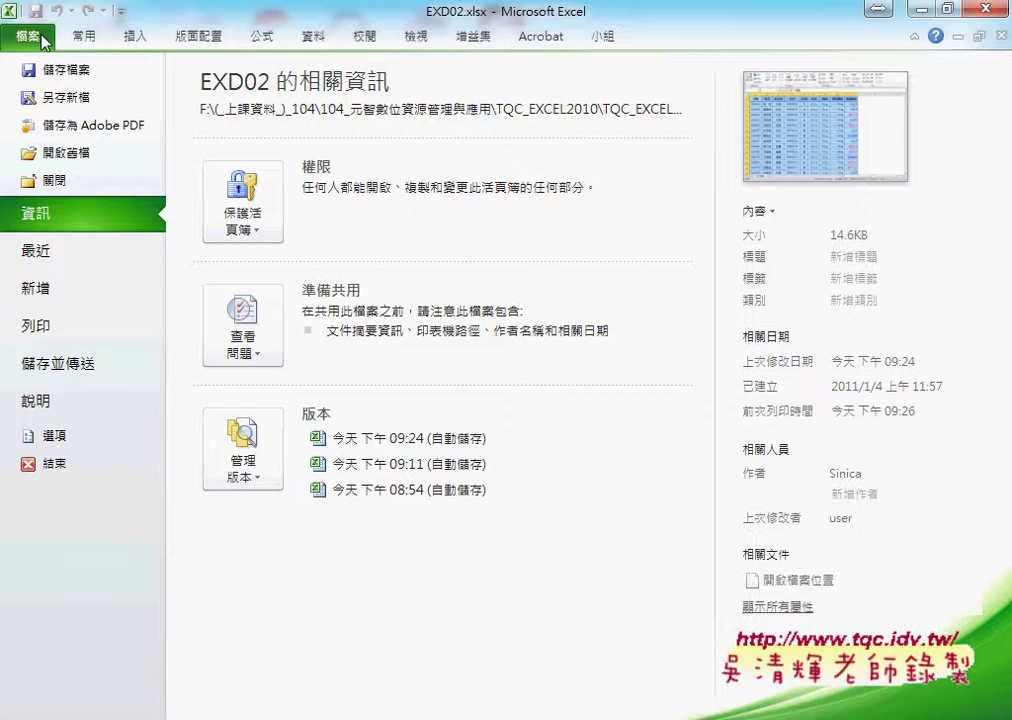
pyautogui.click(50, 325)
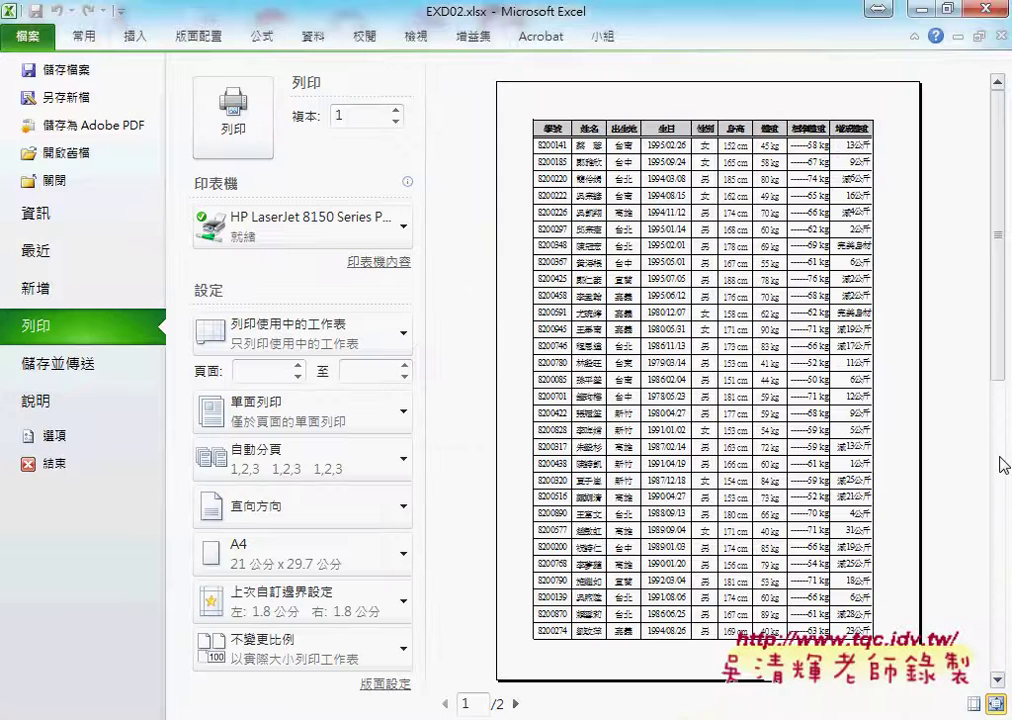
pyautogui.click(29, 37)
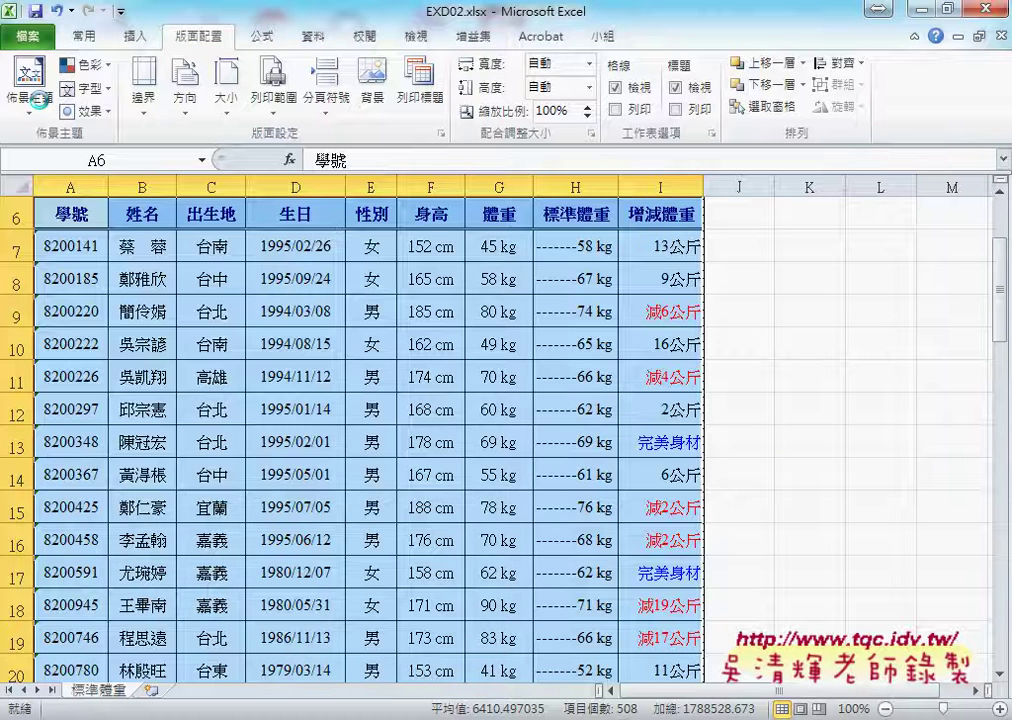